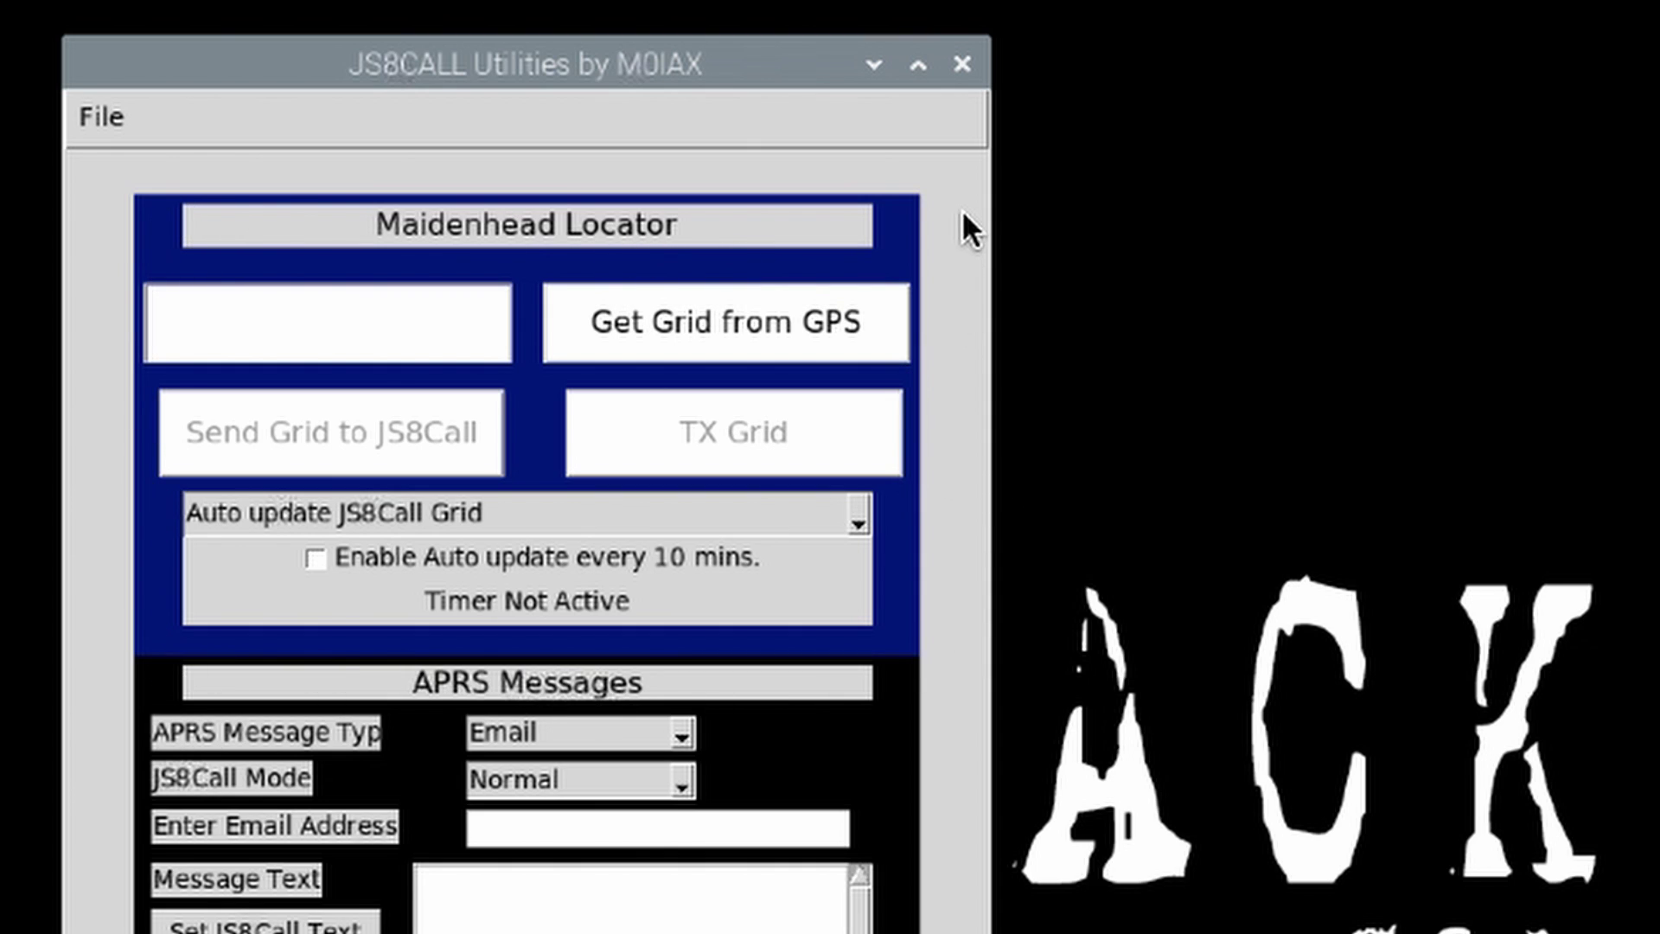
pyautogui.click(744, 325)
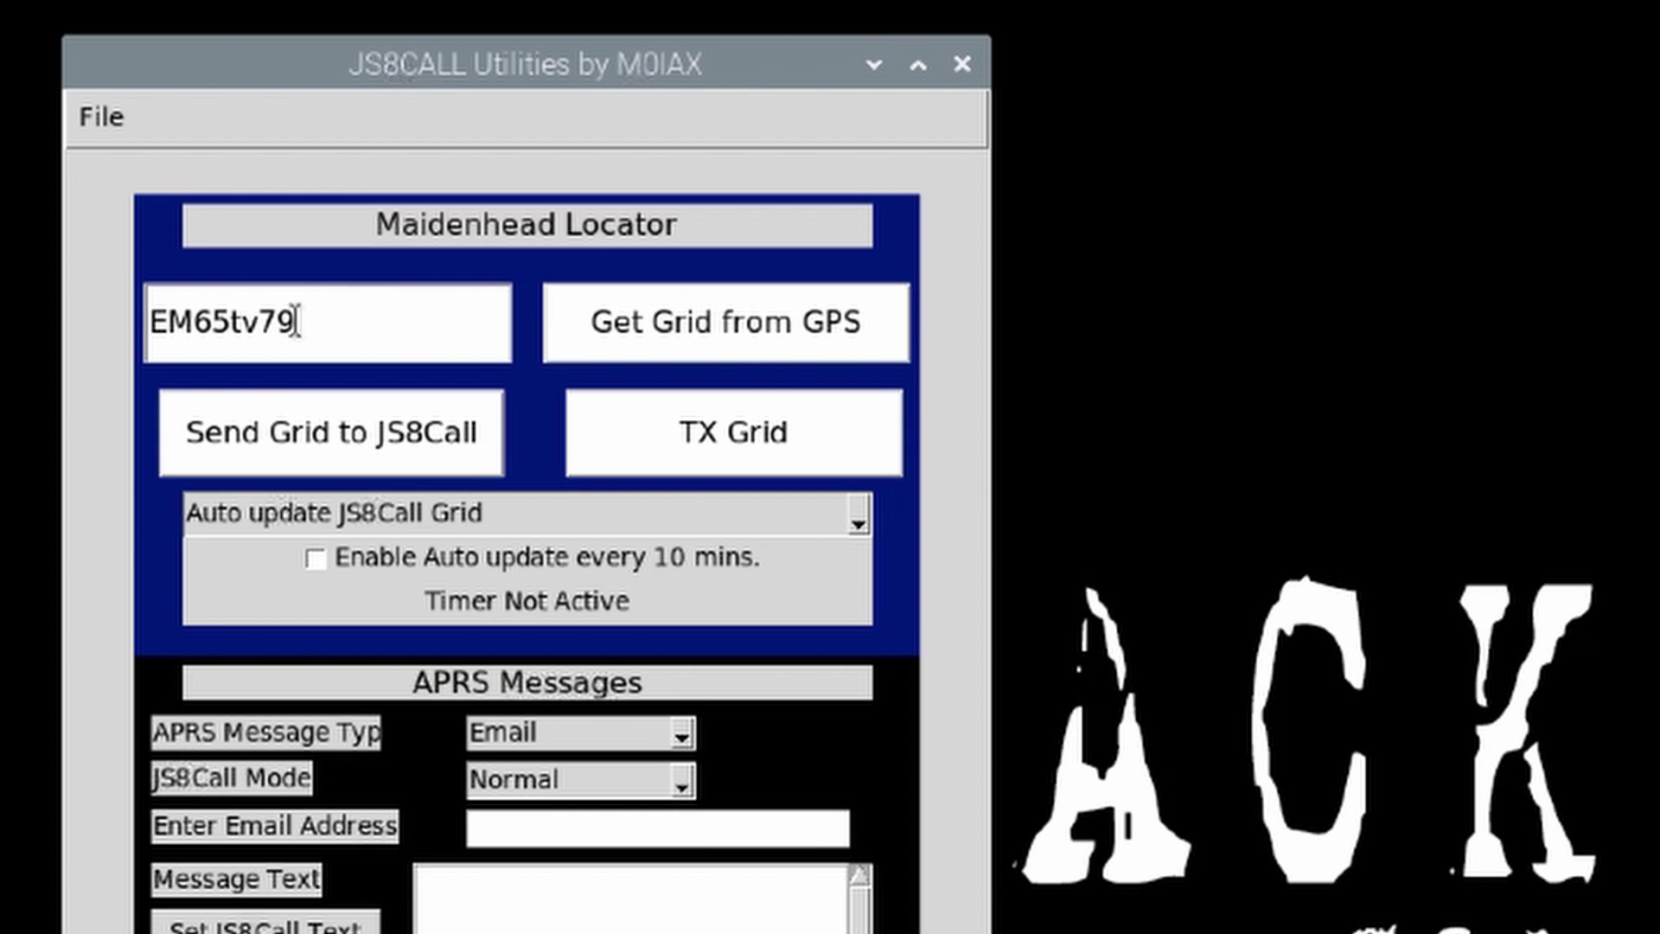
pyautogui.moveTo(299, 322); pyautogui.dragTo(296, 322)
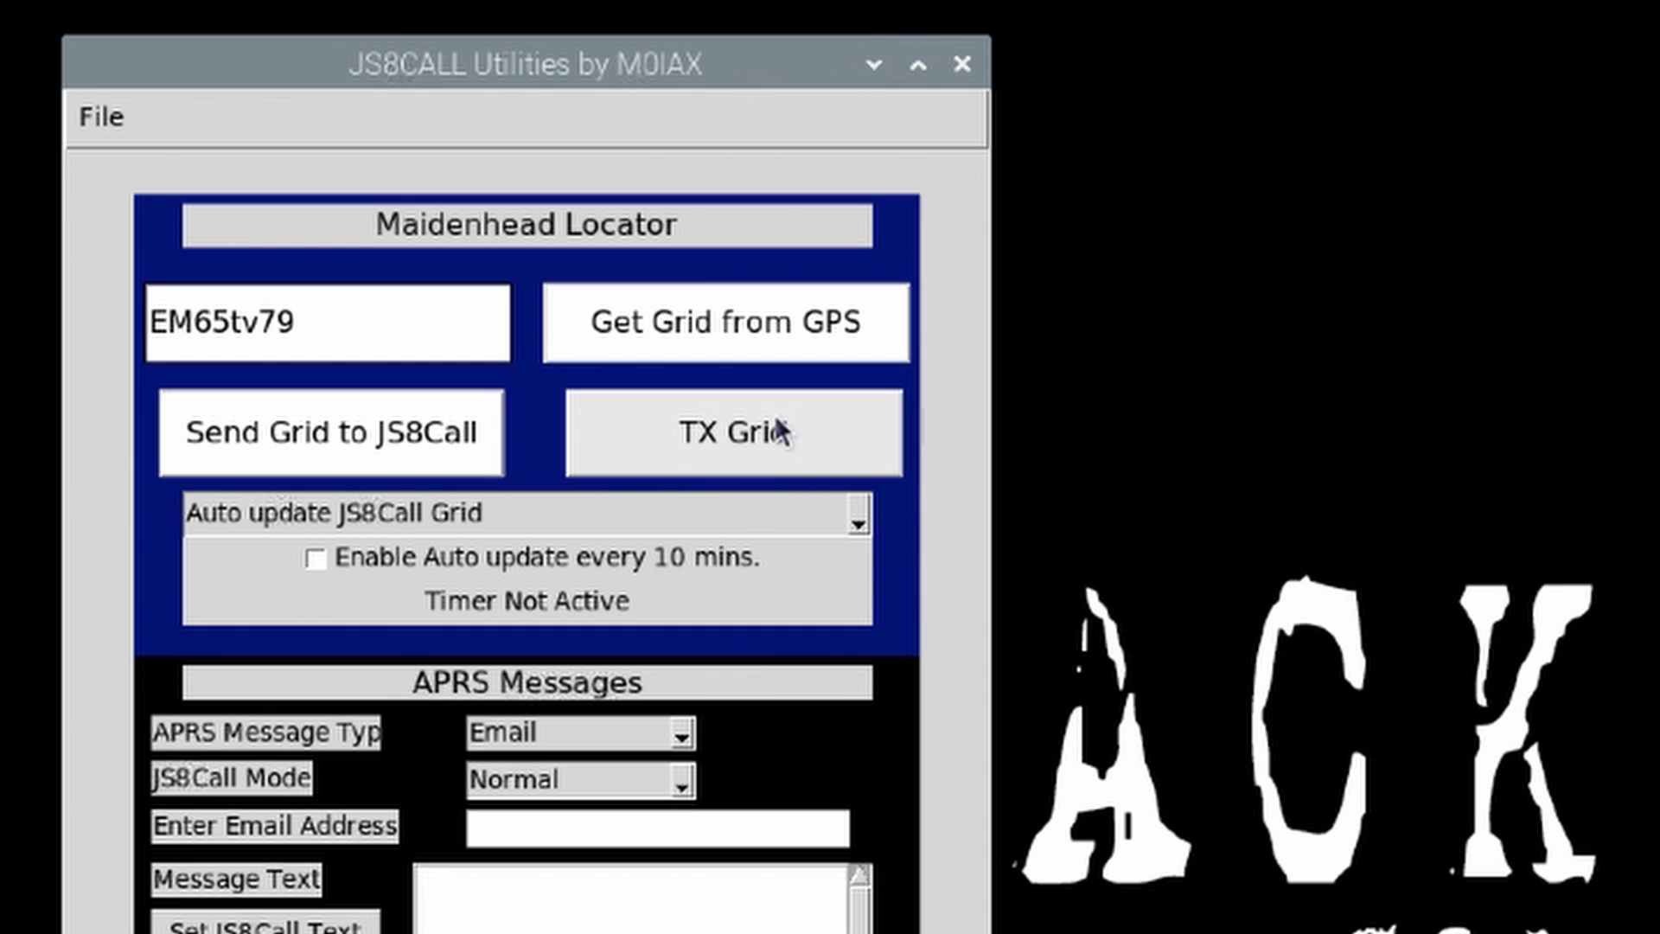
pyautogui.click(336, 440)
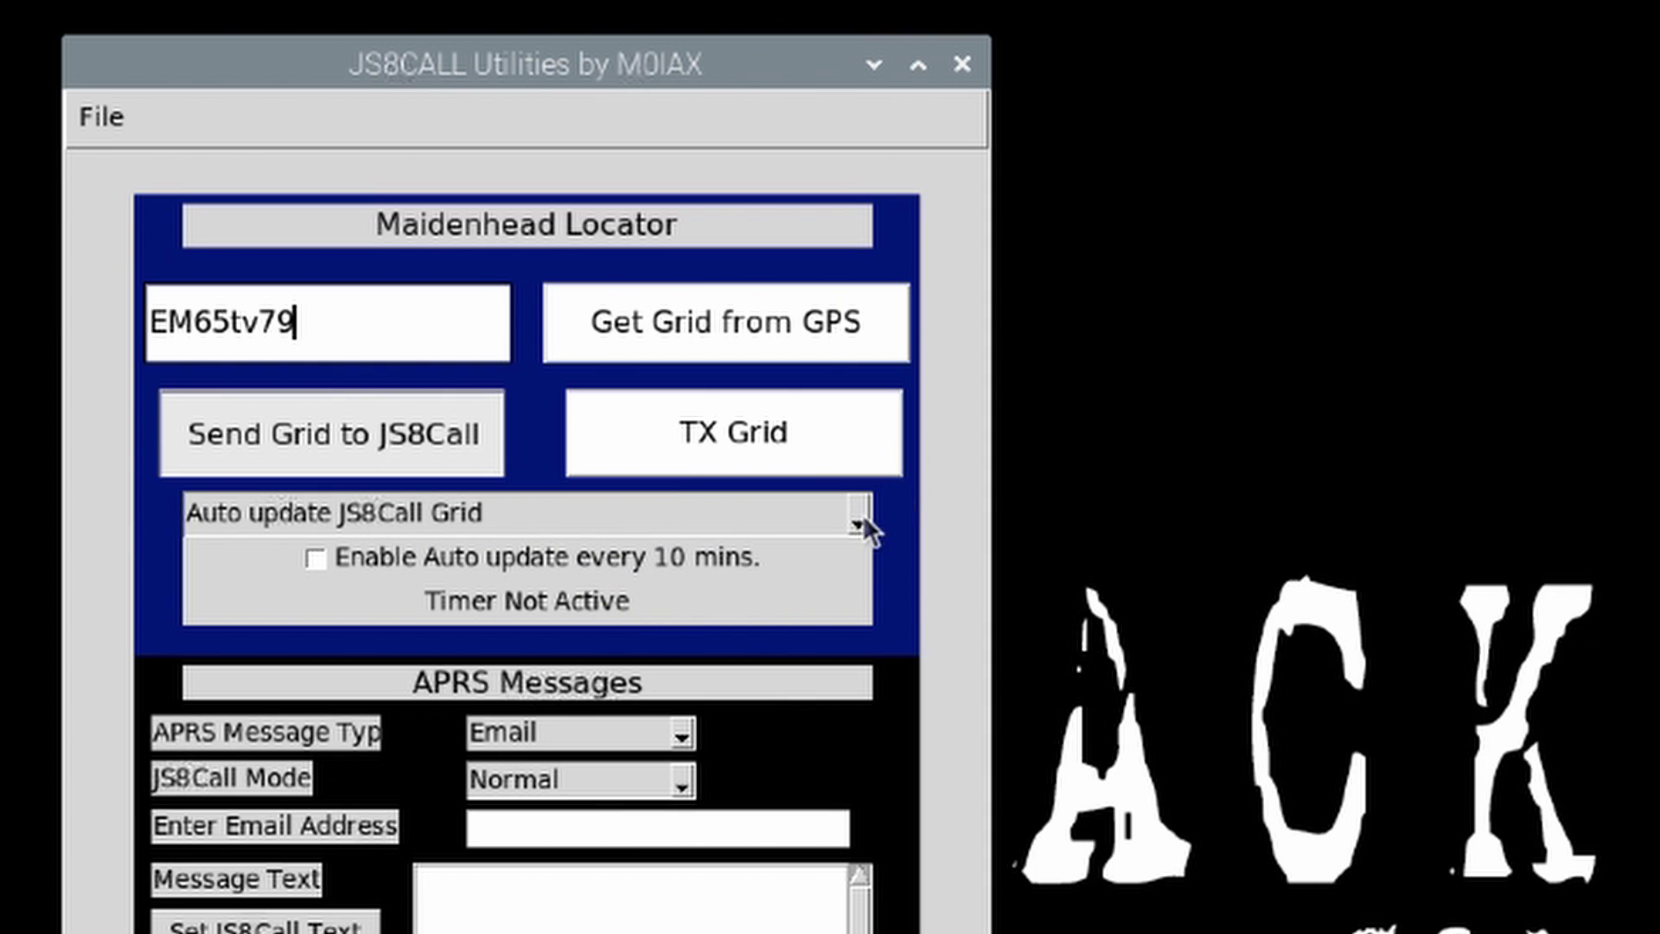
# Step: Review the Auto update options unchanged and leave the 10-minute auto-update timer off
pyautogui.click(828, 519)
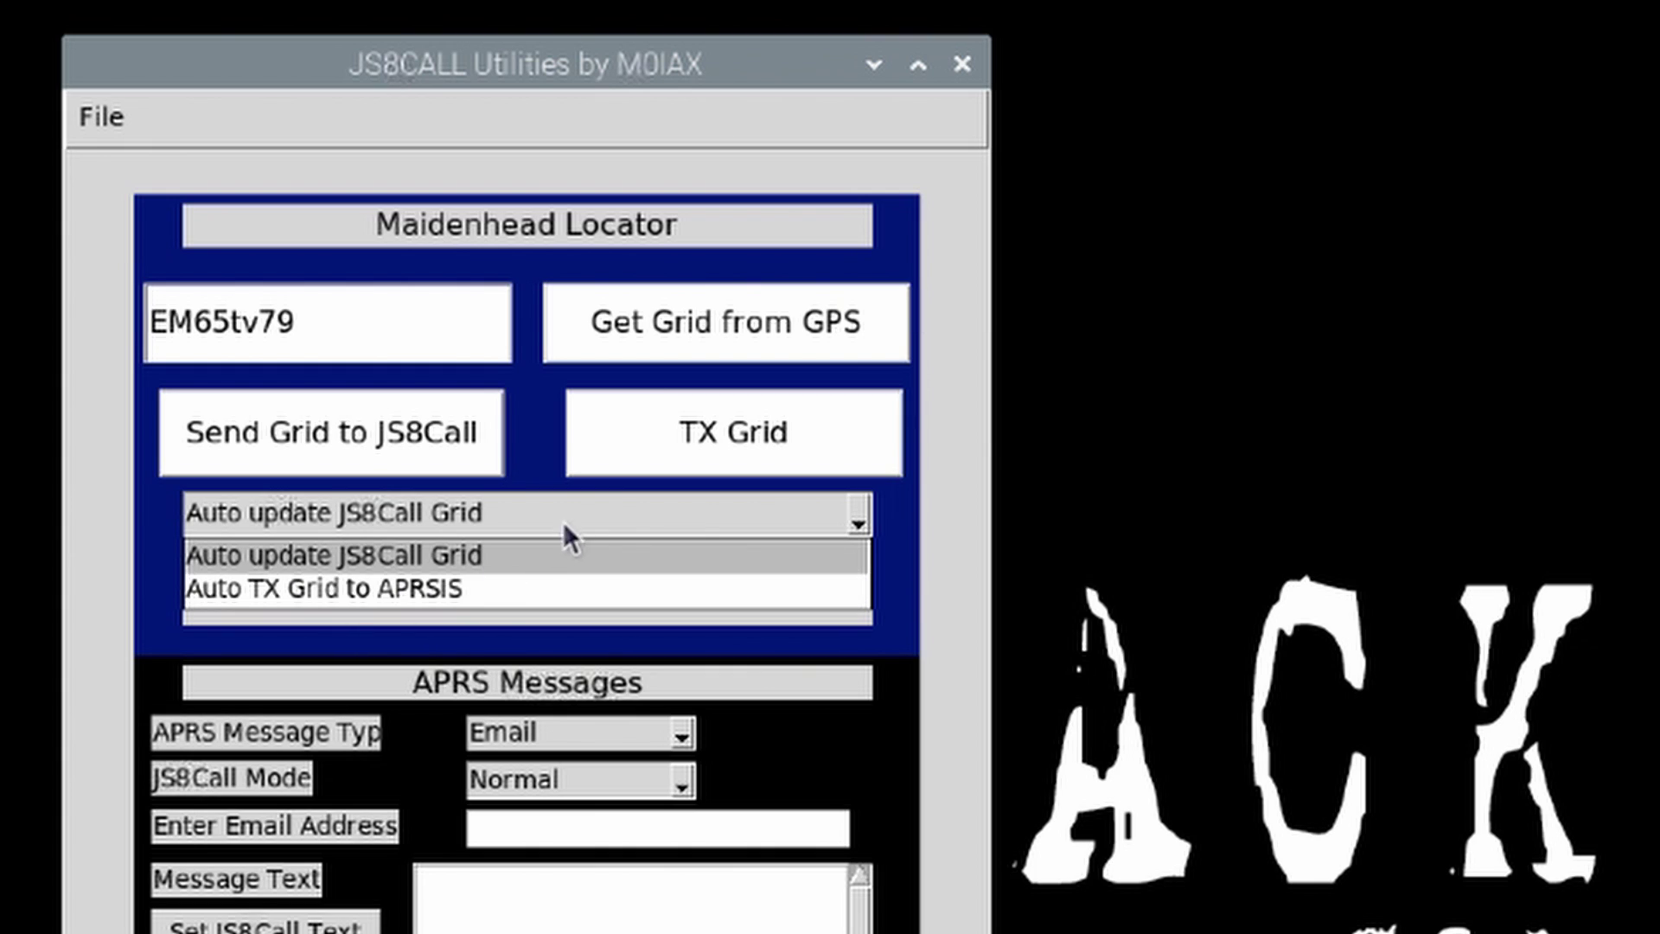
pyautogui.click(895, 518)
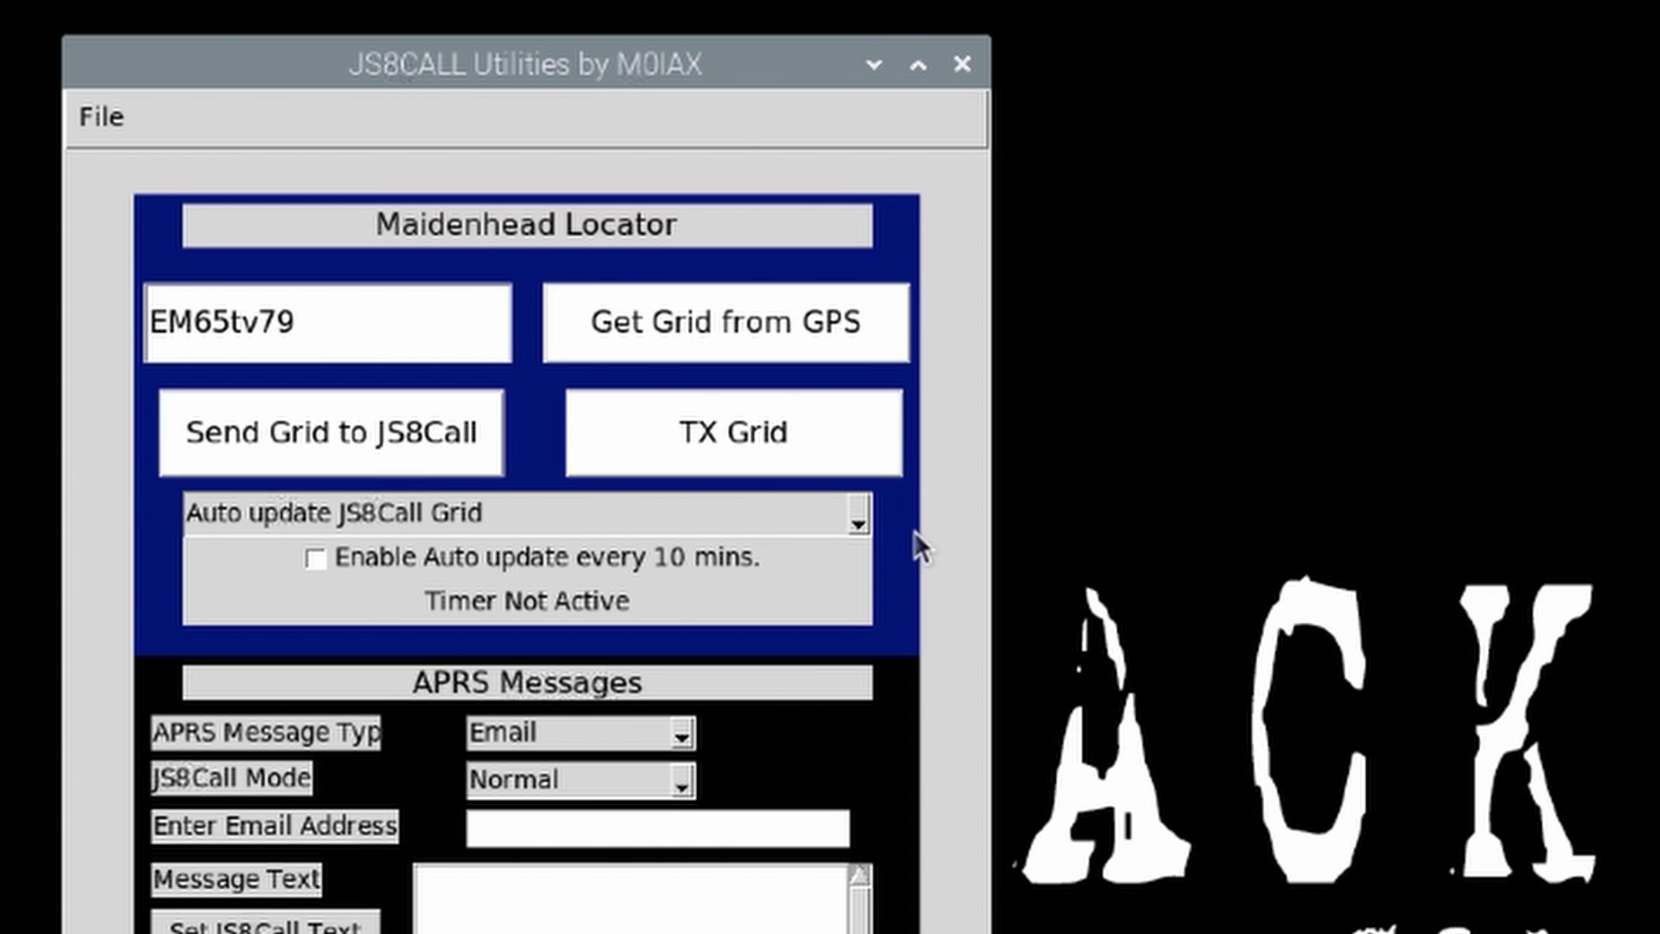
pyautogui.click(316, 558)
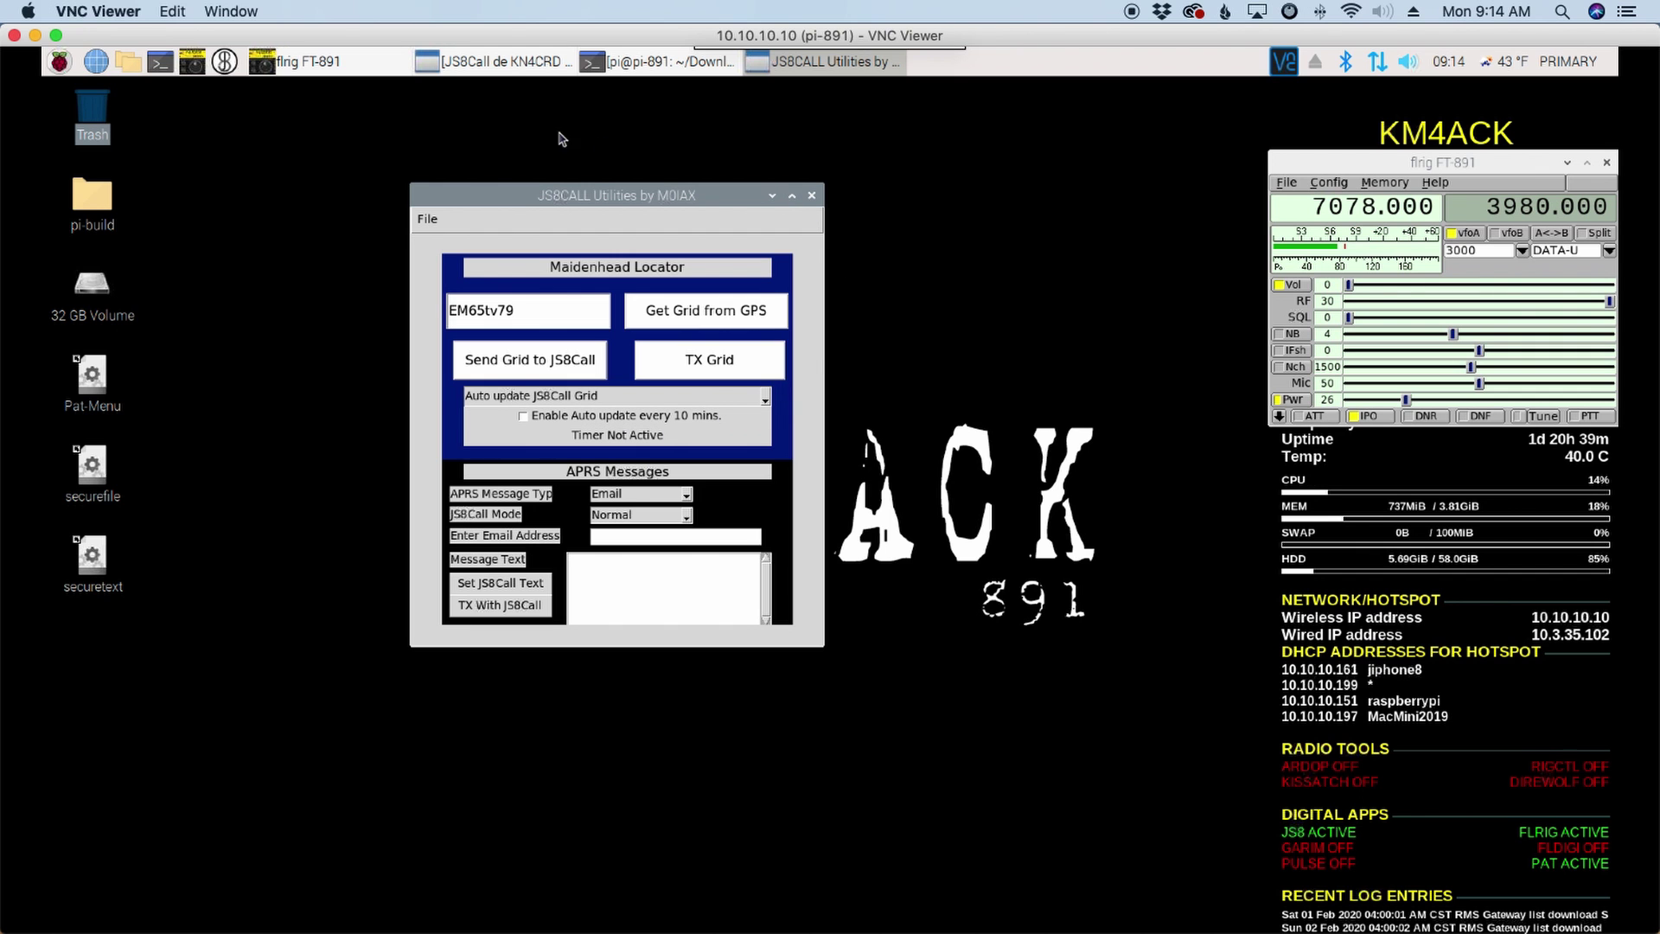
pyautogui.click(506, 62)
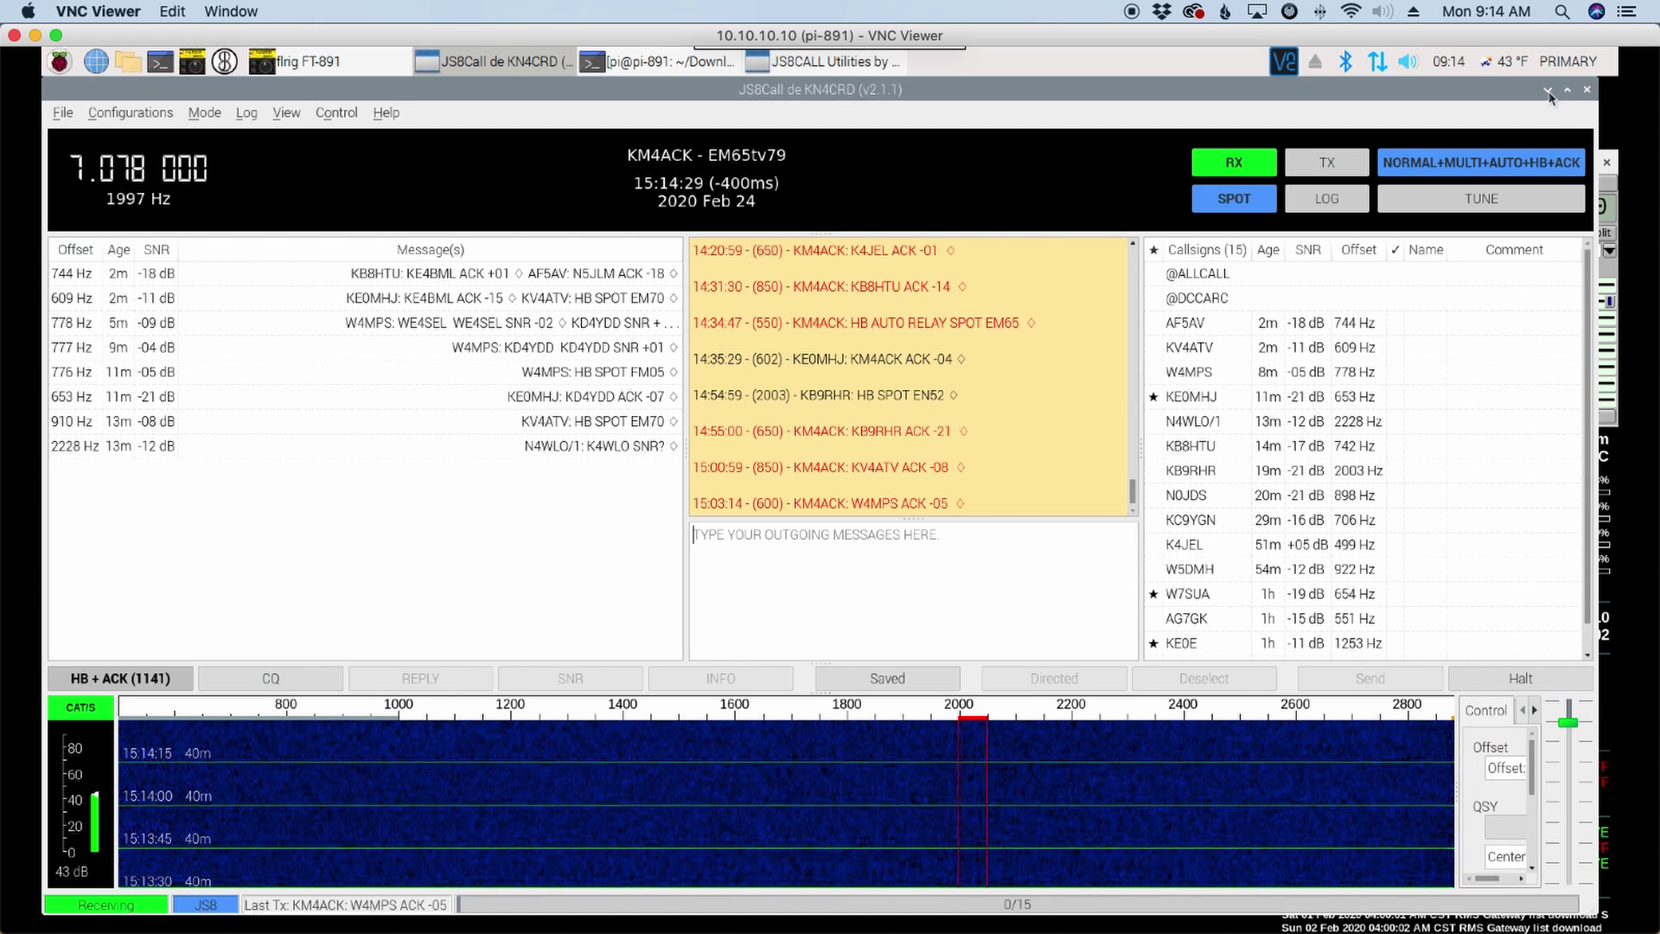
pyautogui.click(1548, 91)
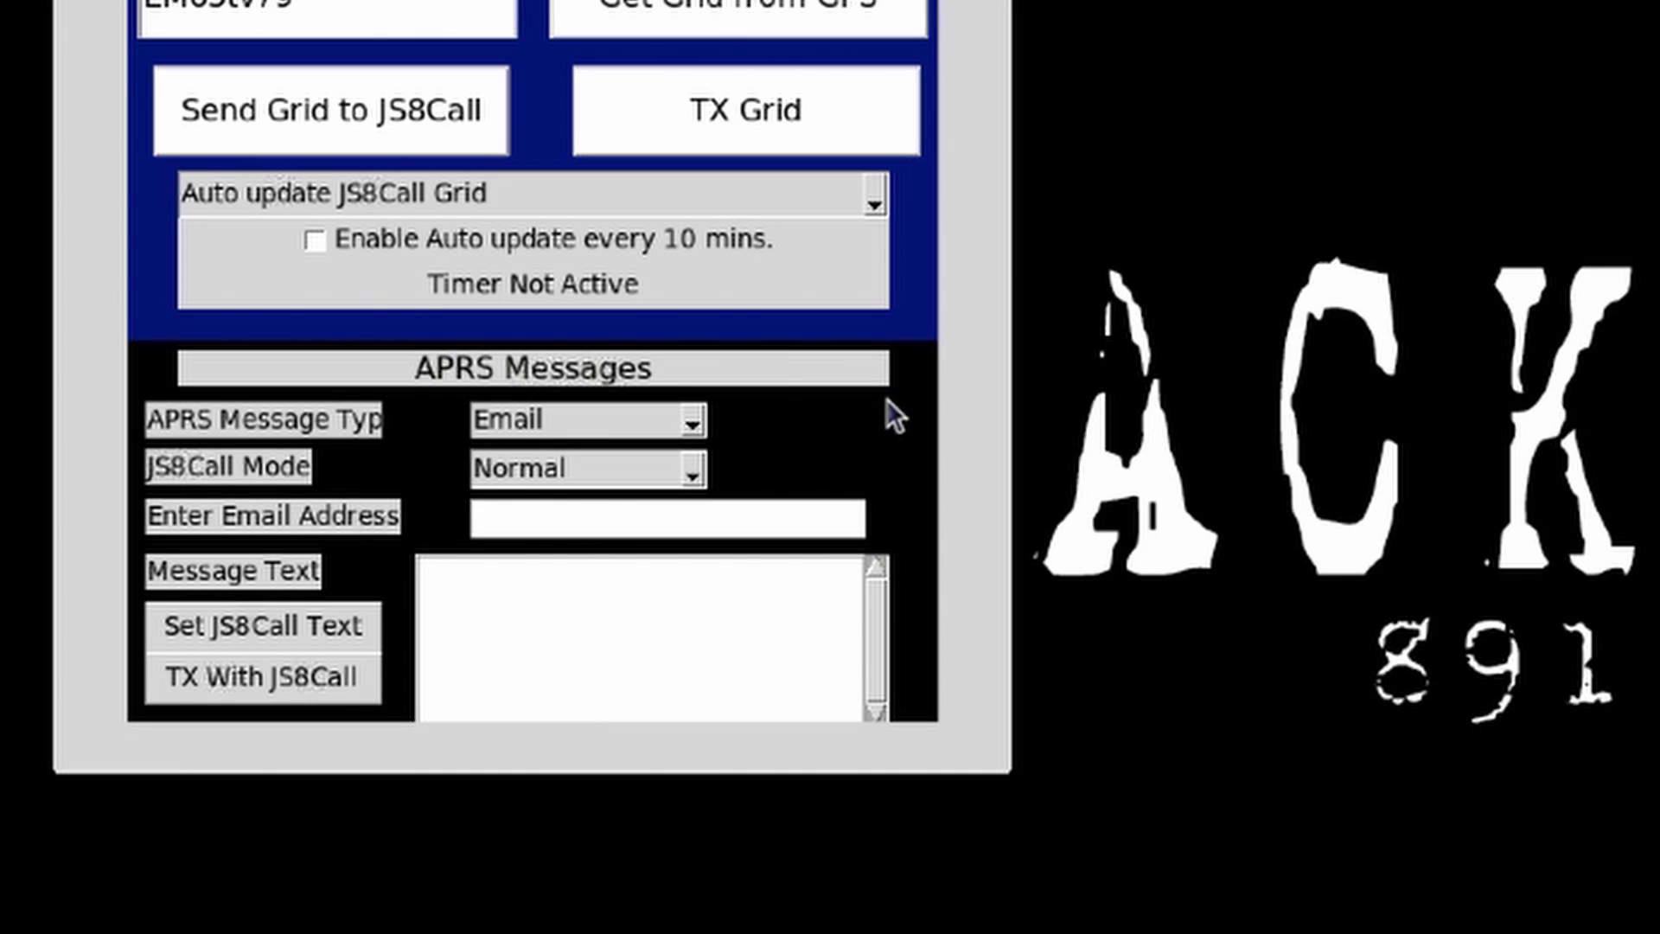
# Step: Set APRS Message Type to Email and enter the recipient's e-mail address and message 'test email'
pyautogui.click(695, 423)
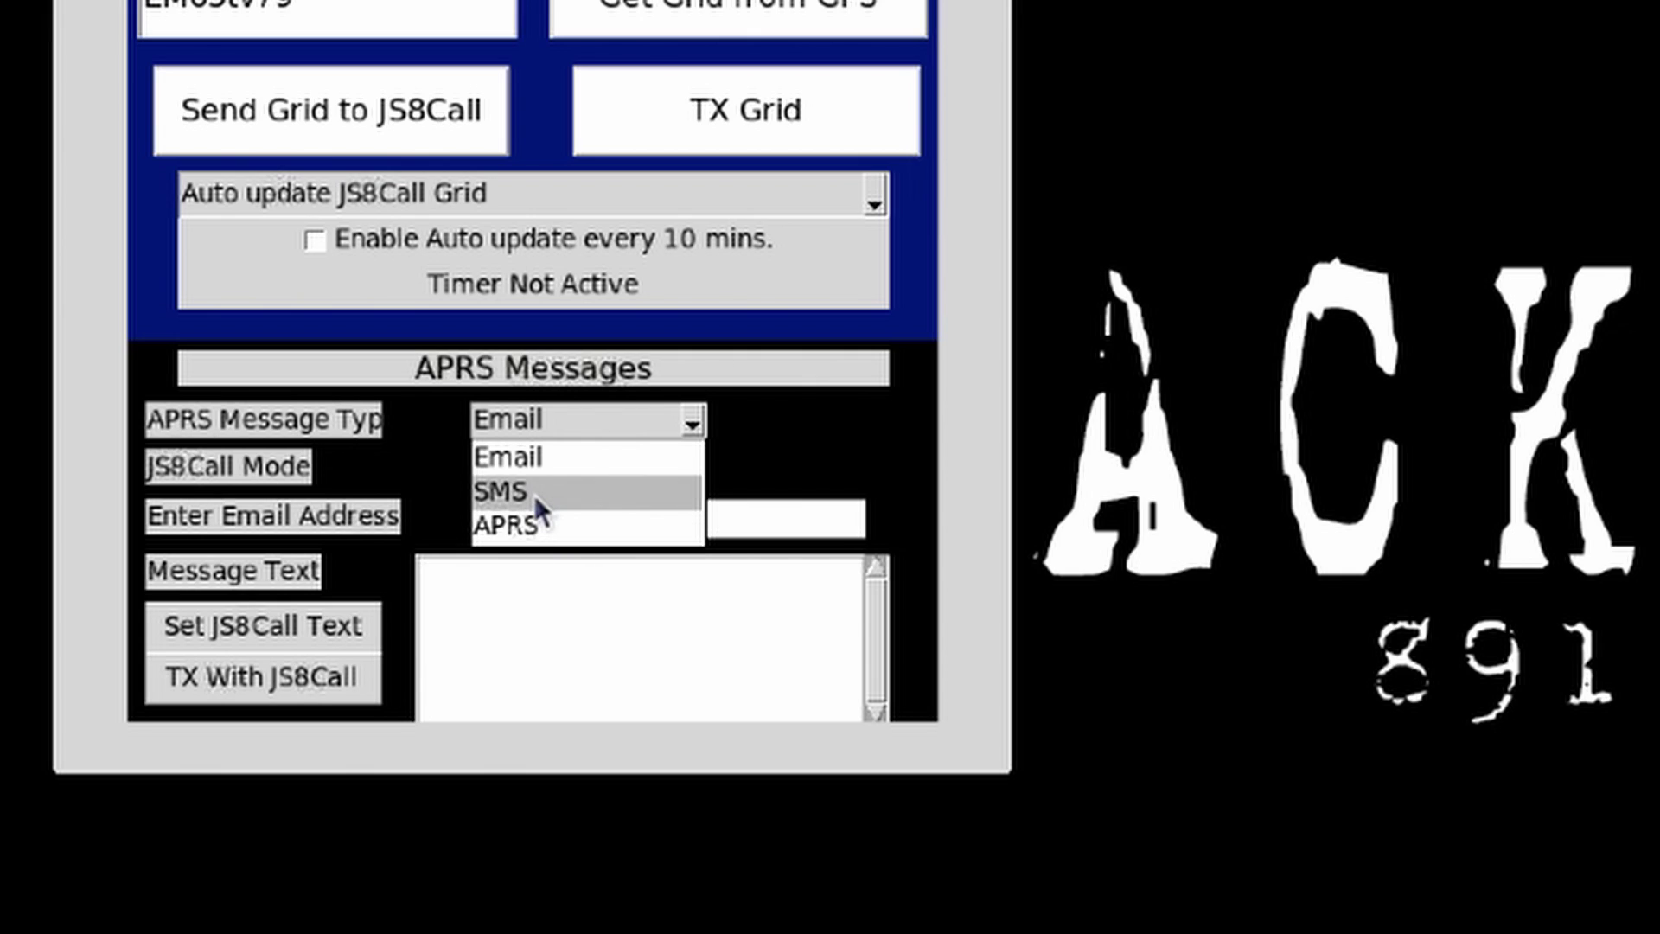
pyautogui.click(537, 451)
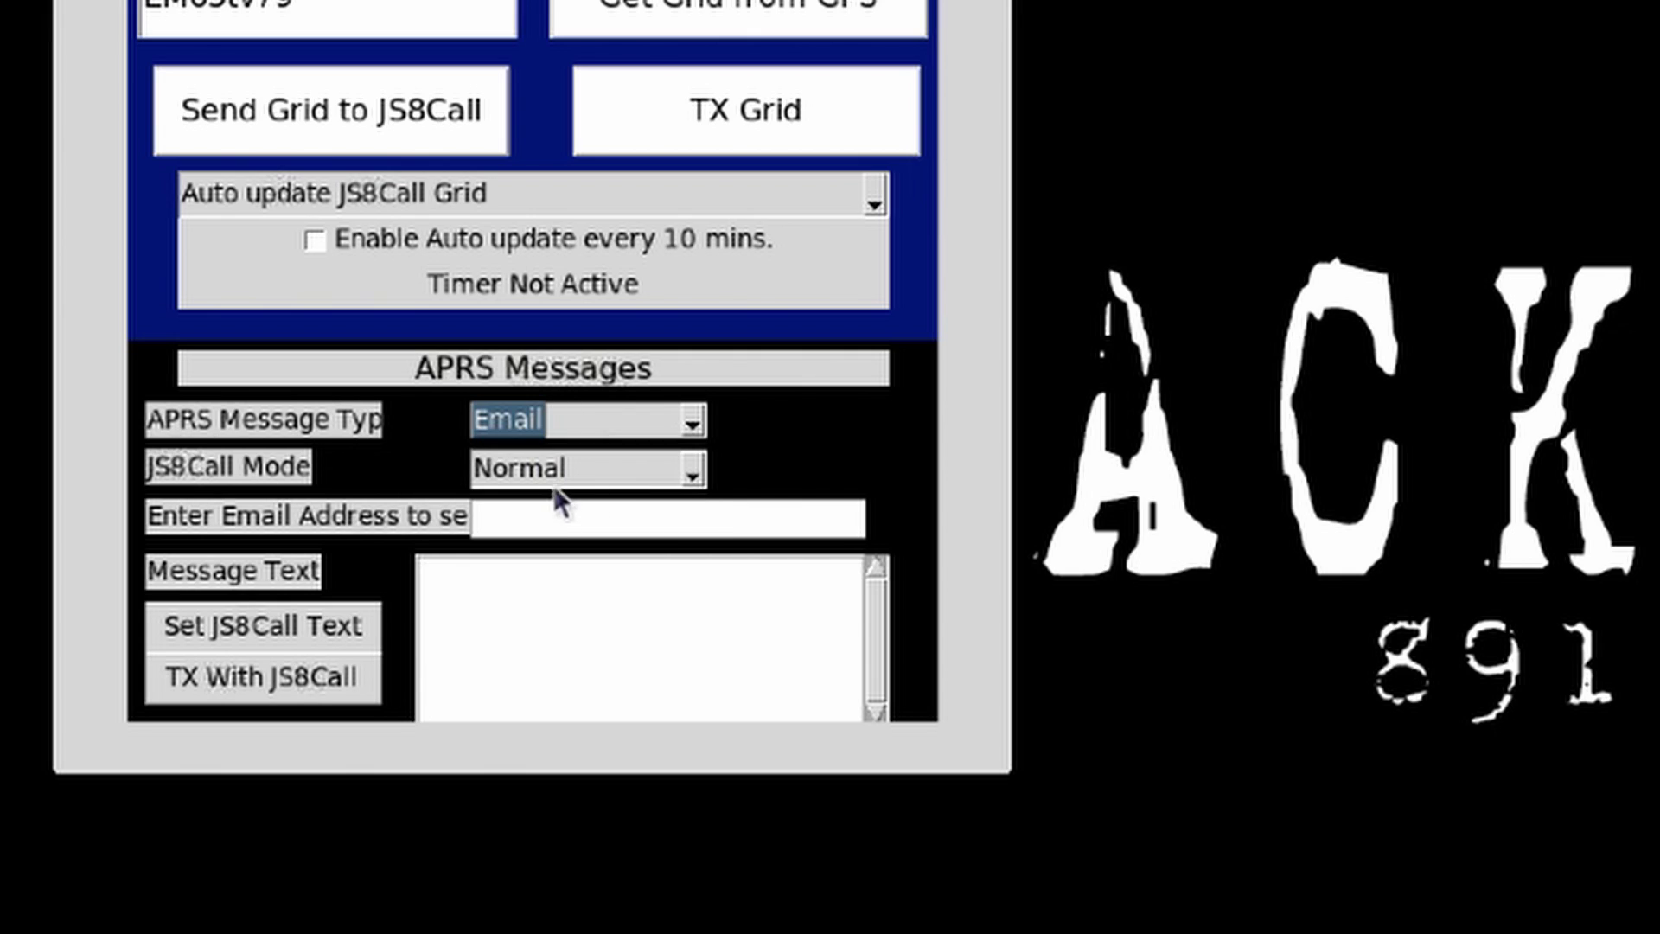
pyautogui.click(536, 517)
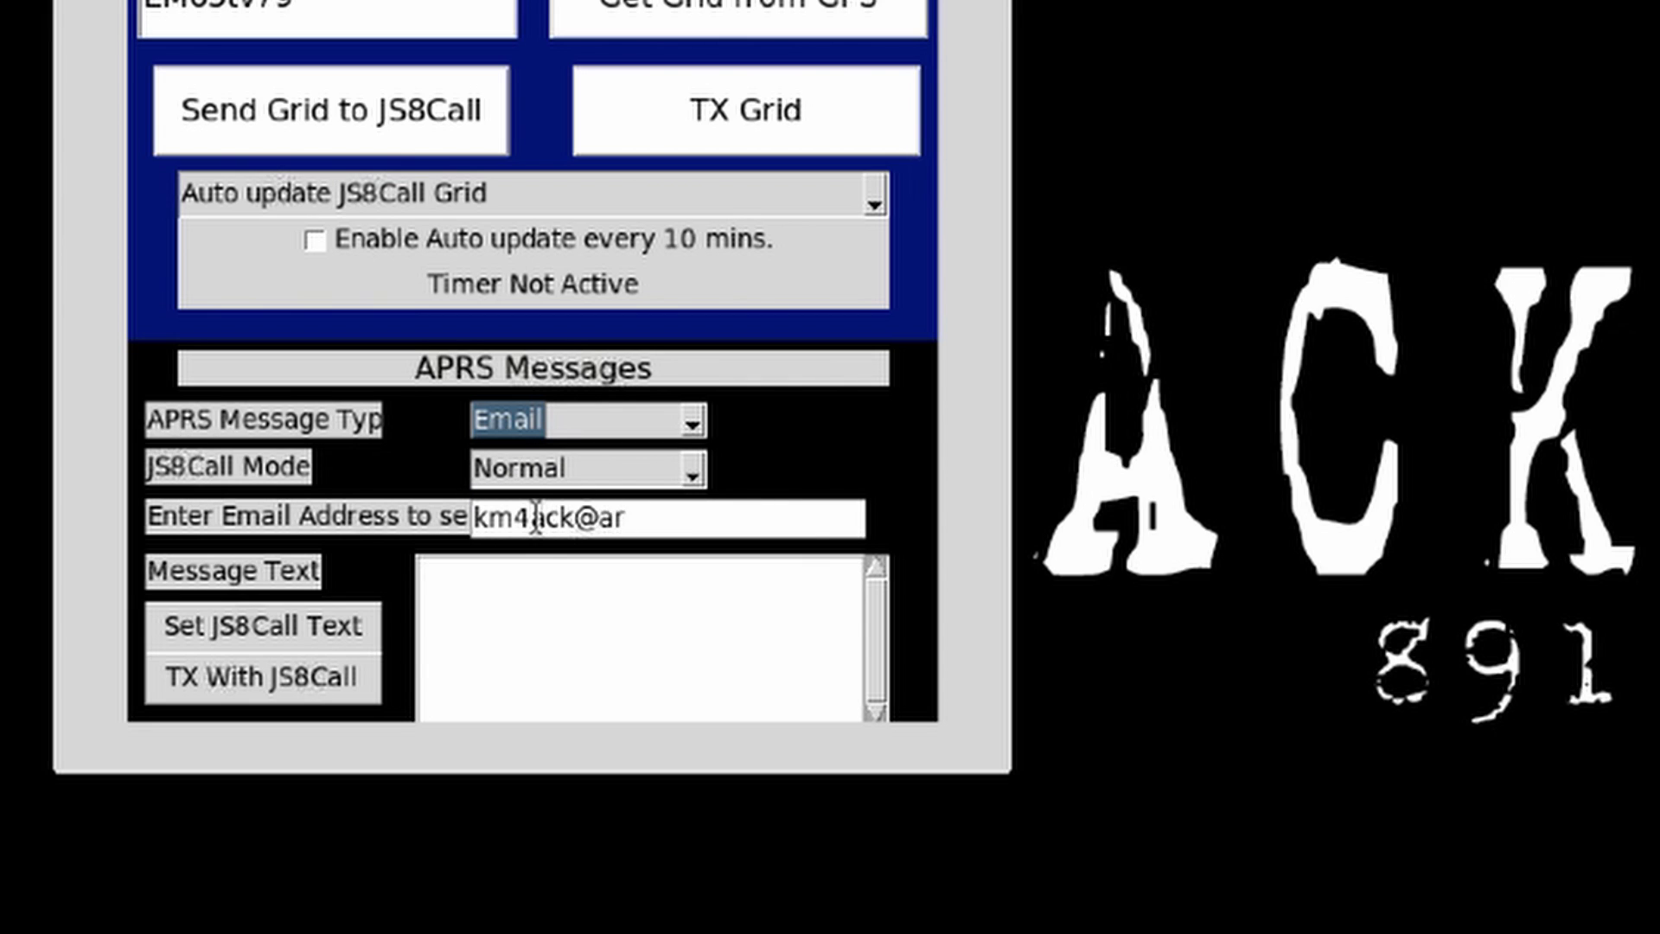
pyautogui.click(536, 605)
pyautogui.write('test emai')
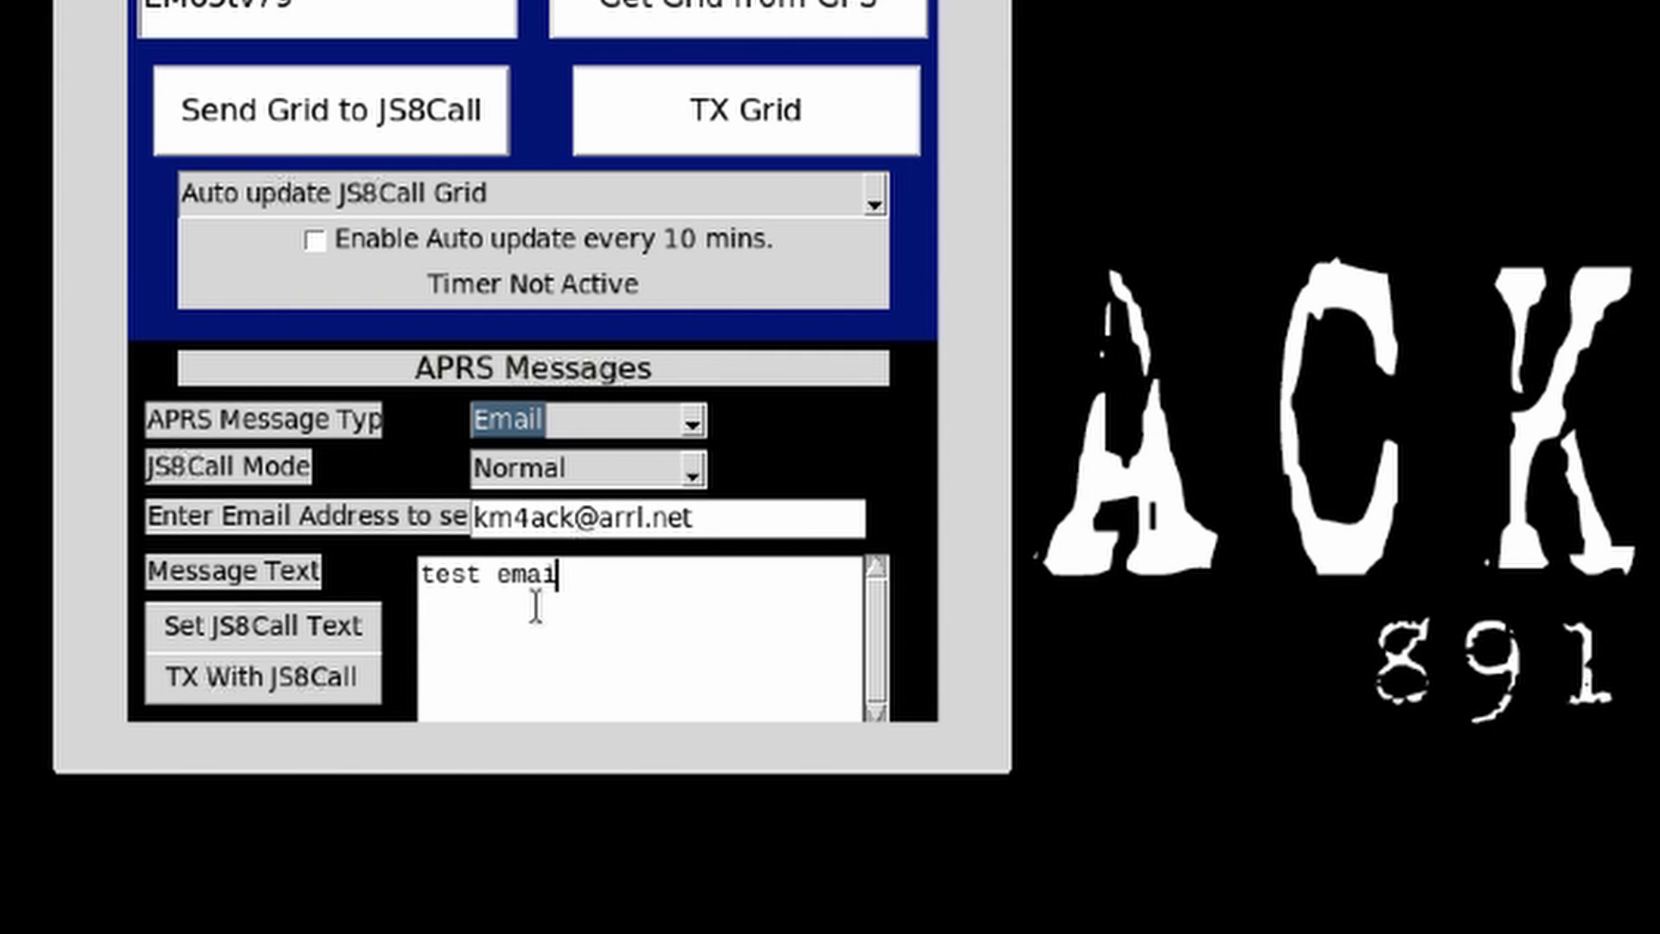
pyautogui.write('l')
# Step: Pass the email text to JS8Call with Set JS8Call Text and dismiss the confirmation
pyautogui.click(249, 621)
pyautogui.click(266, 630)
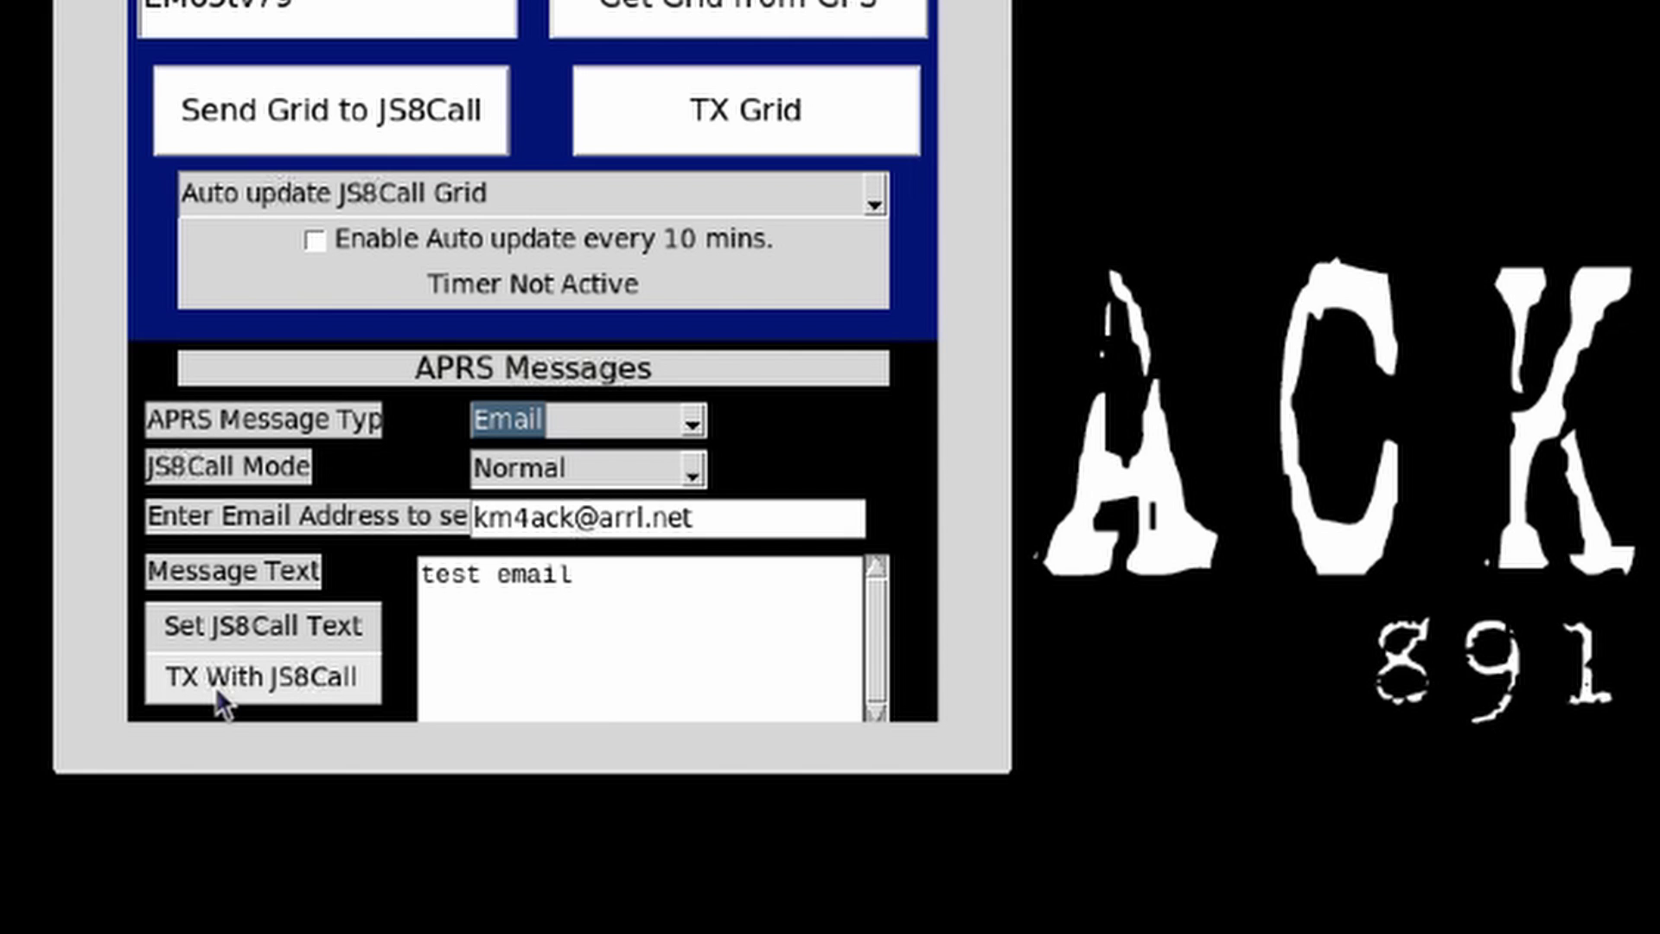
pyautogui.click(240, 629)
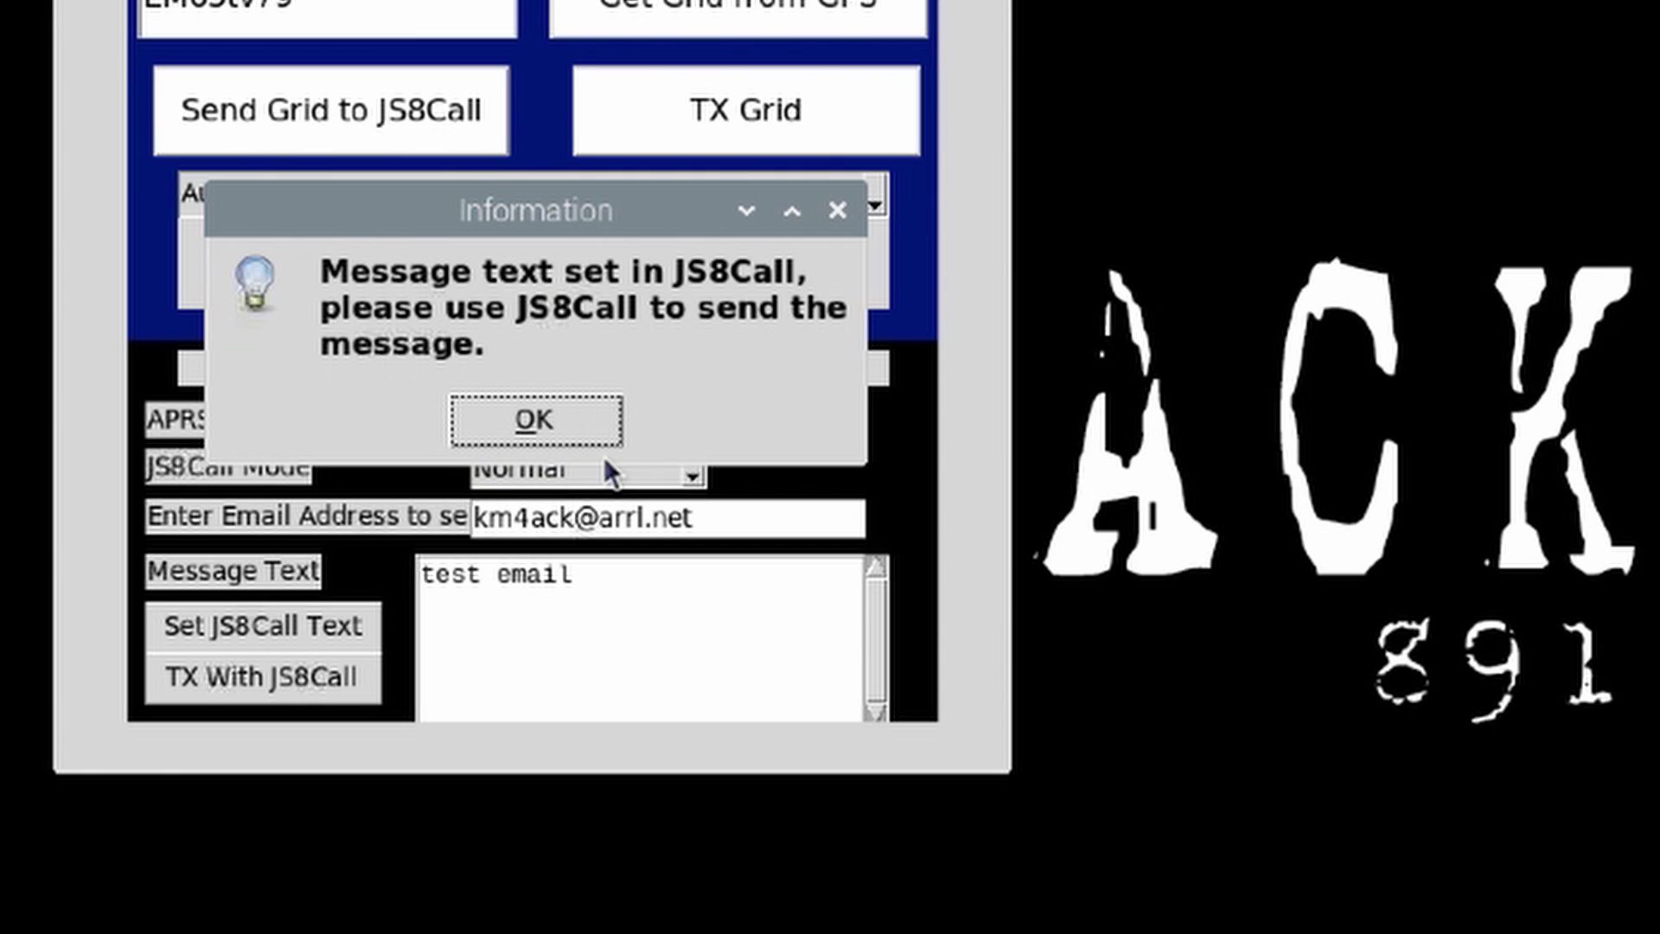
pyautogui.click(534, 421)
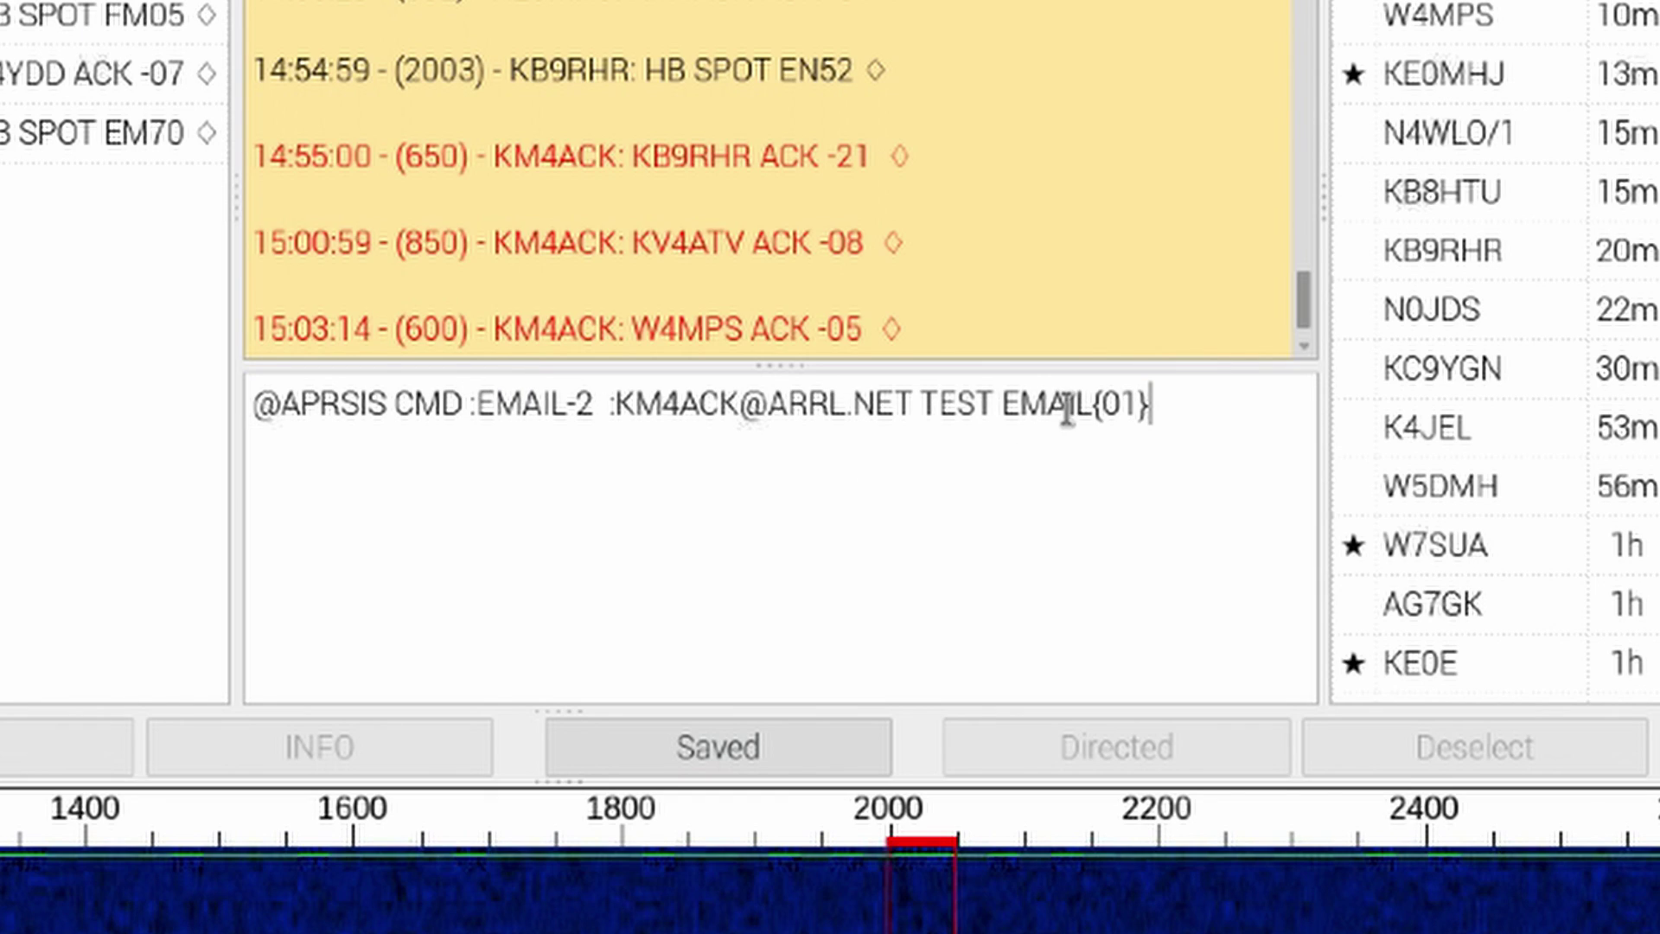
pyautogui.moveTo(1183, 406); pyautogui.dragTo(253, 403)
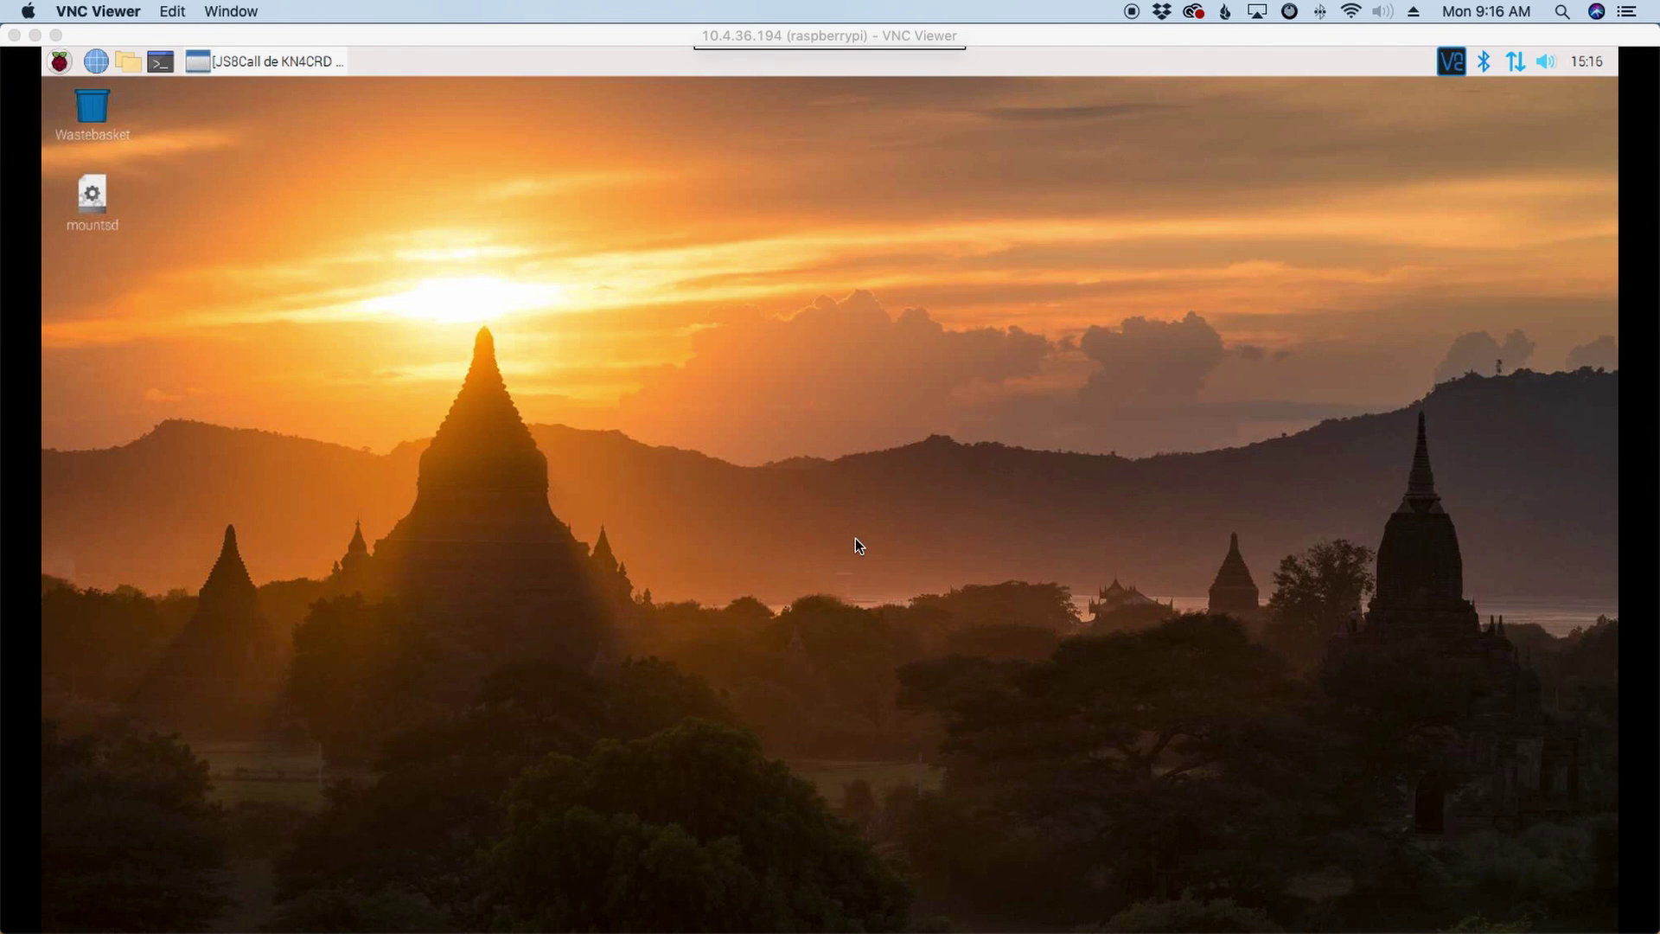
# Step: Minimise JS8Call, open LXTerminal and change to the home folder with cd ~
pyautogui.click(267, 64)
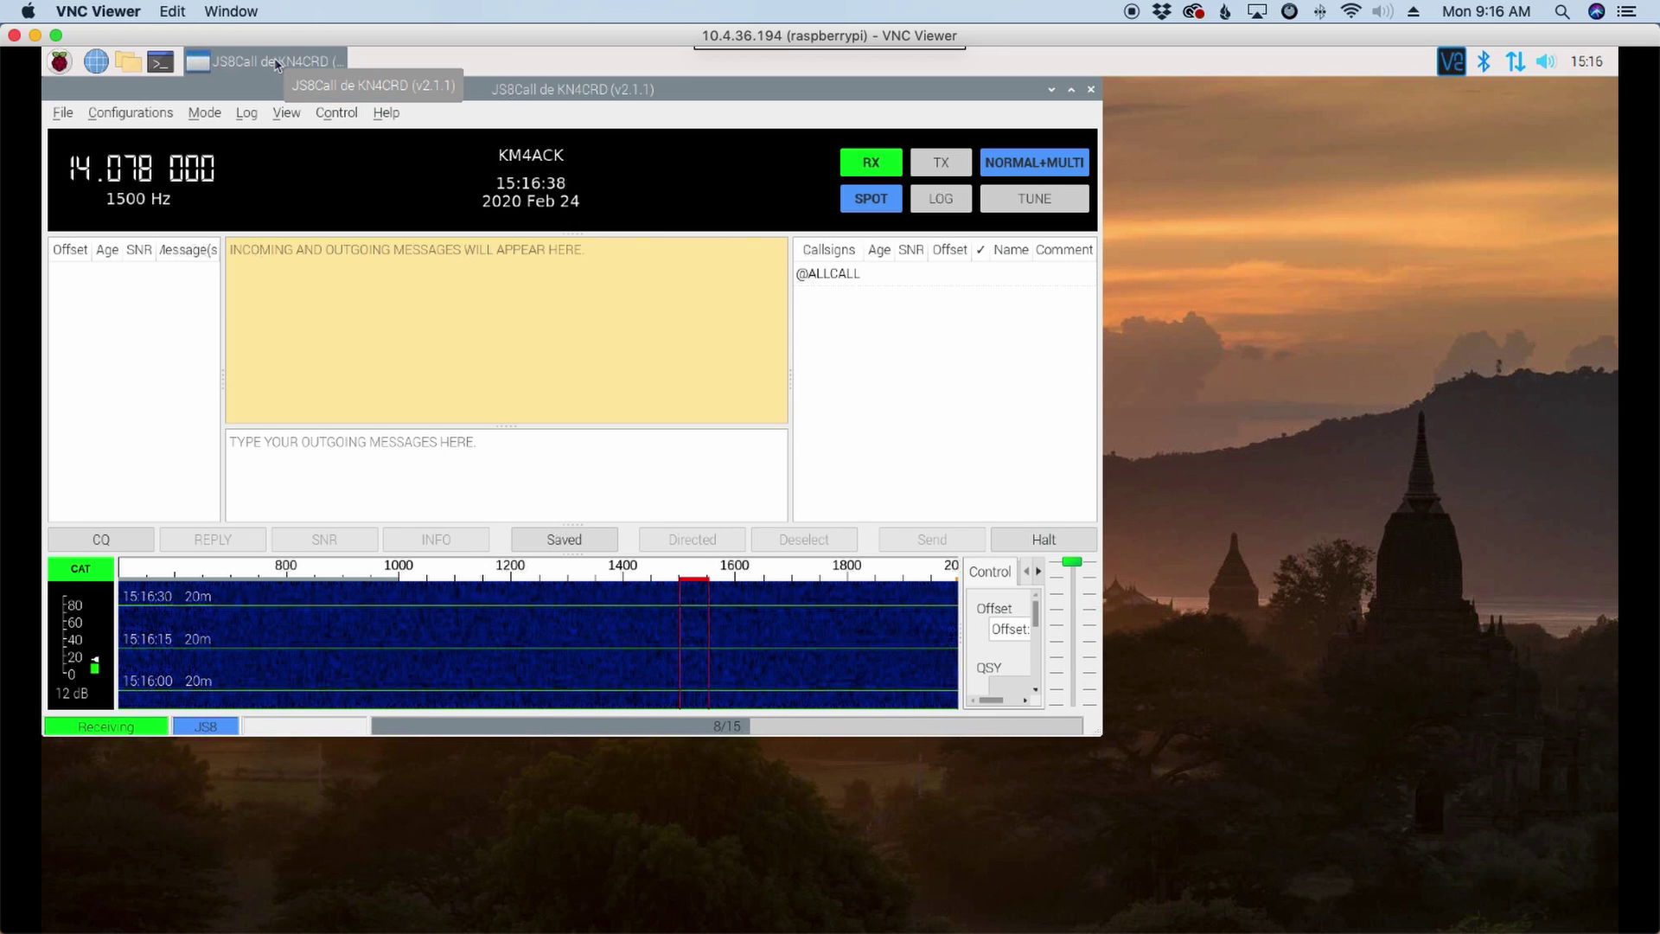
pyautogui.click(276, 62)
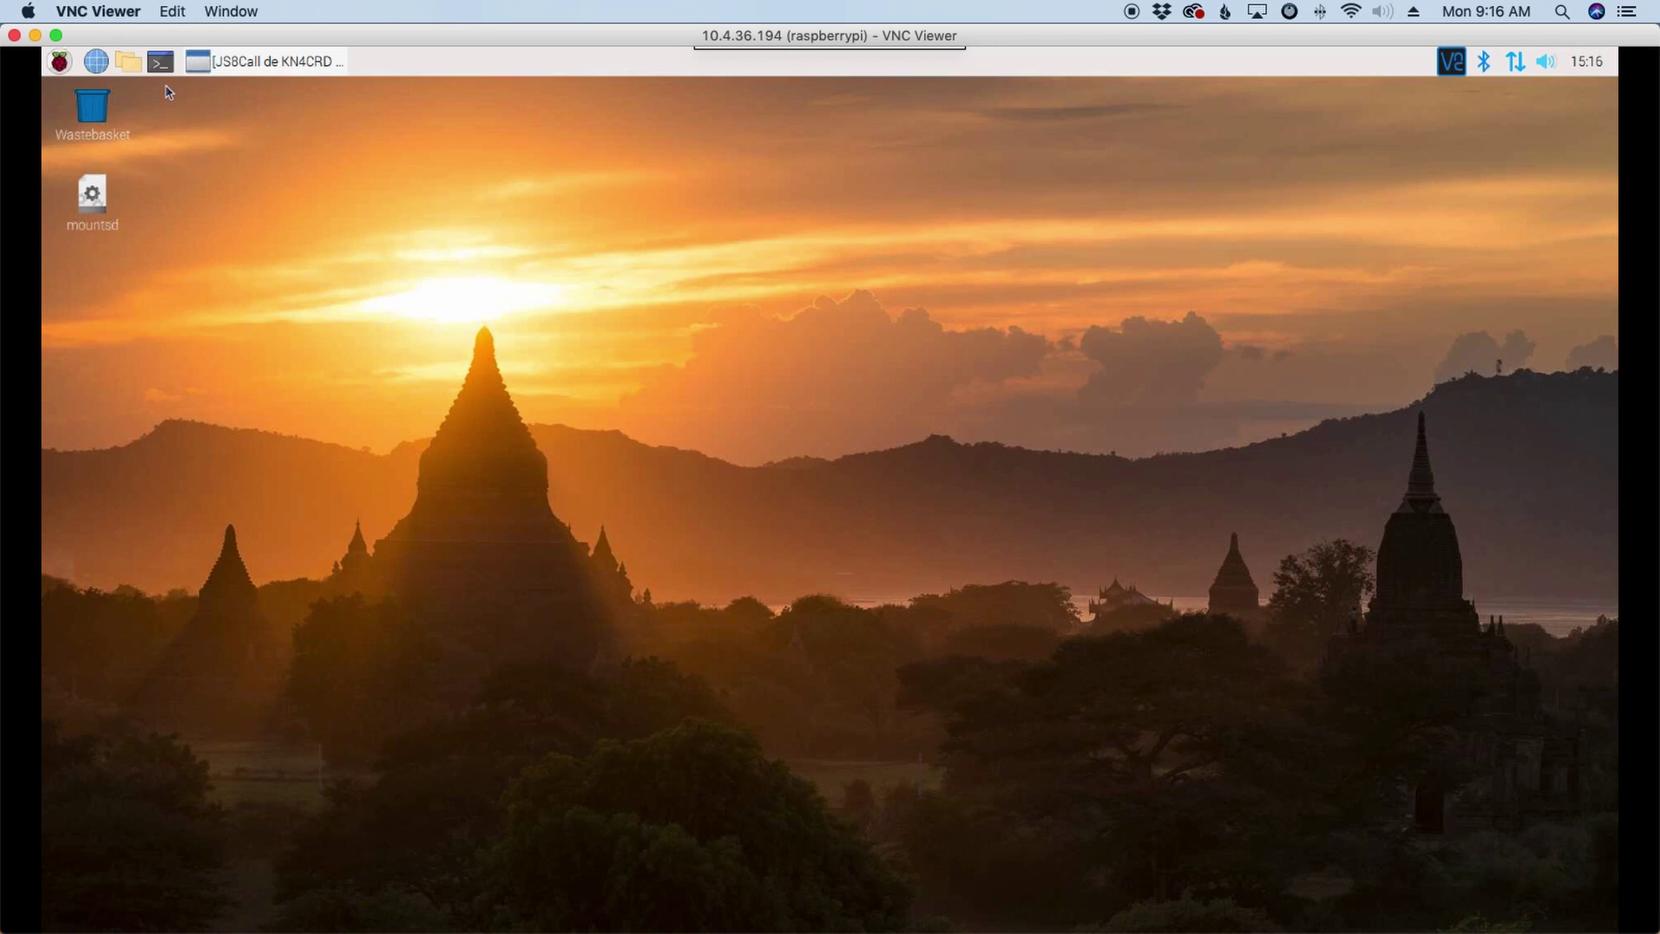
pyautogui.click(160, 61)
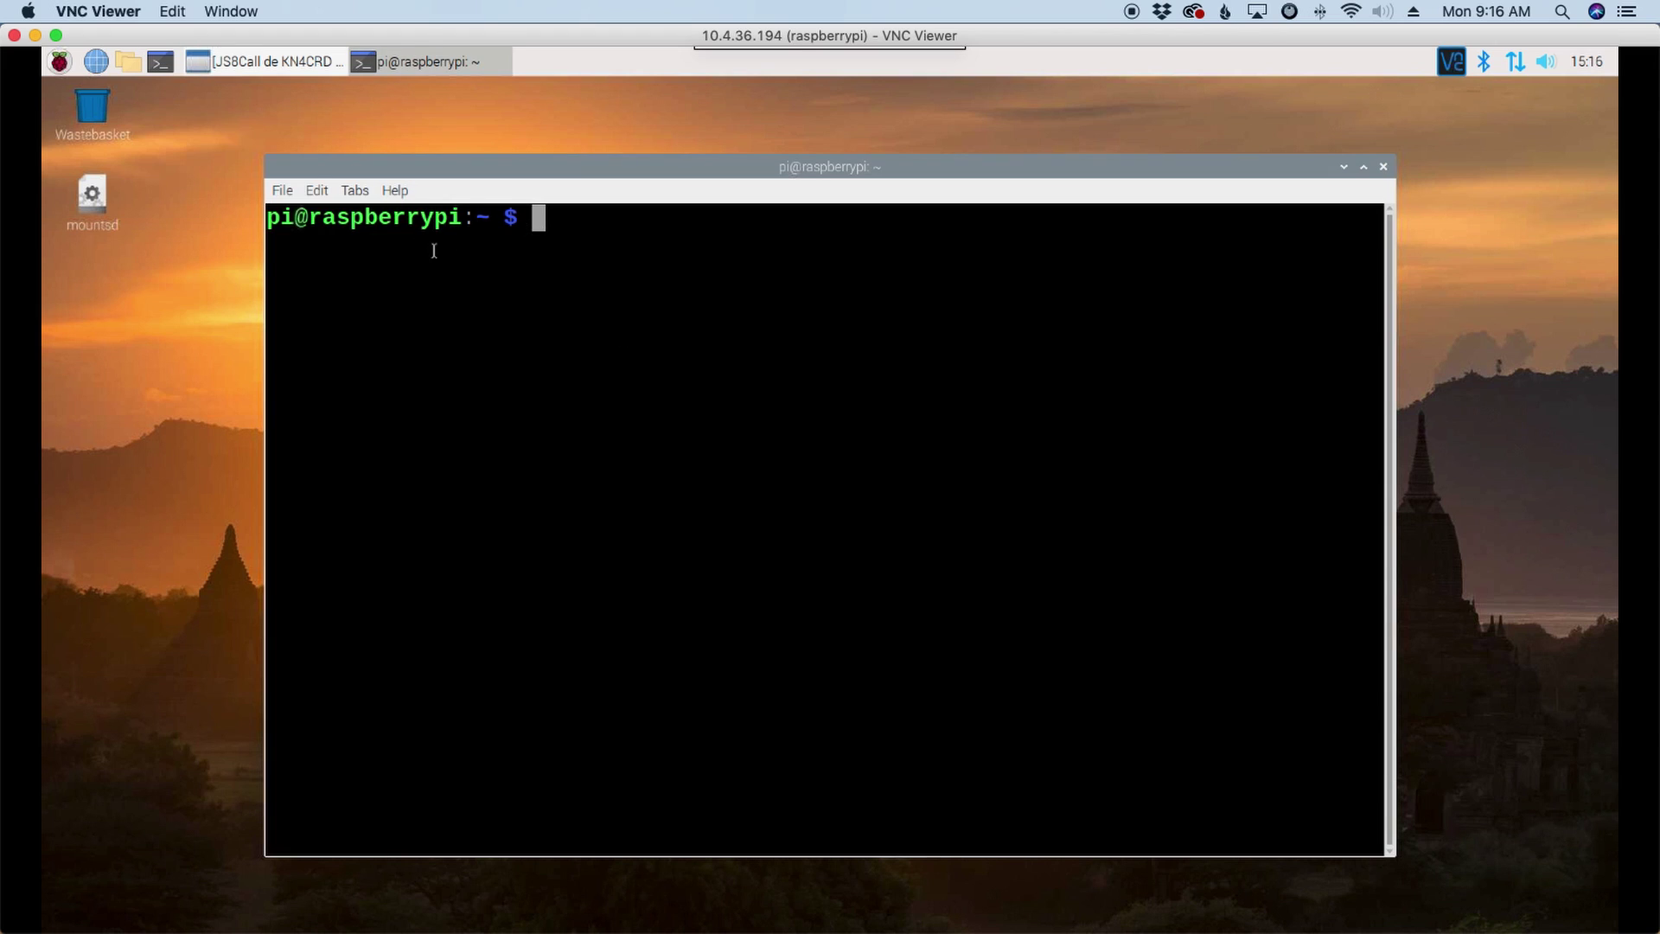
pyautogui.write('cd ~')
pyautogui.press('Return')
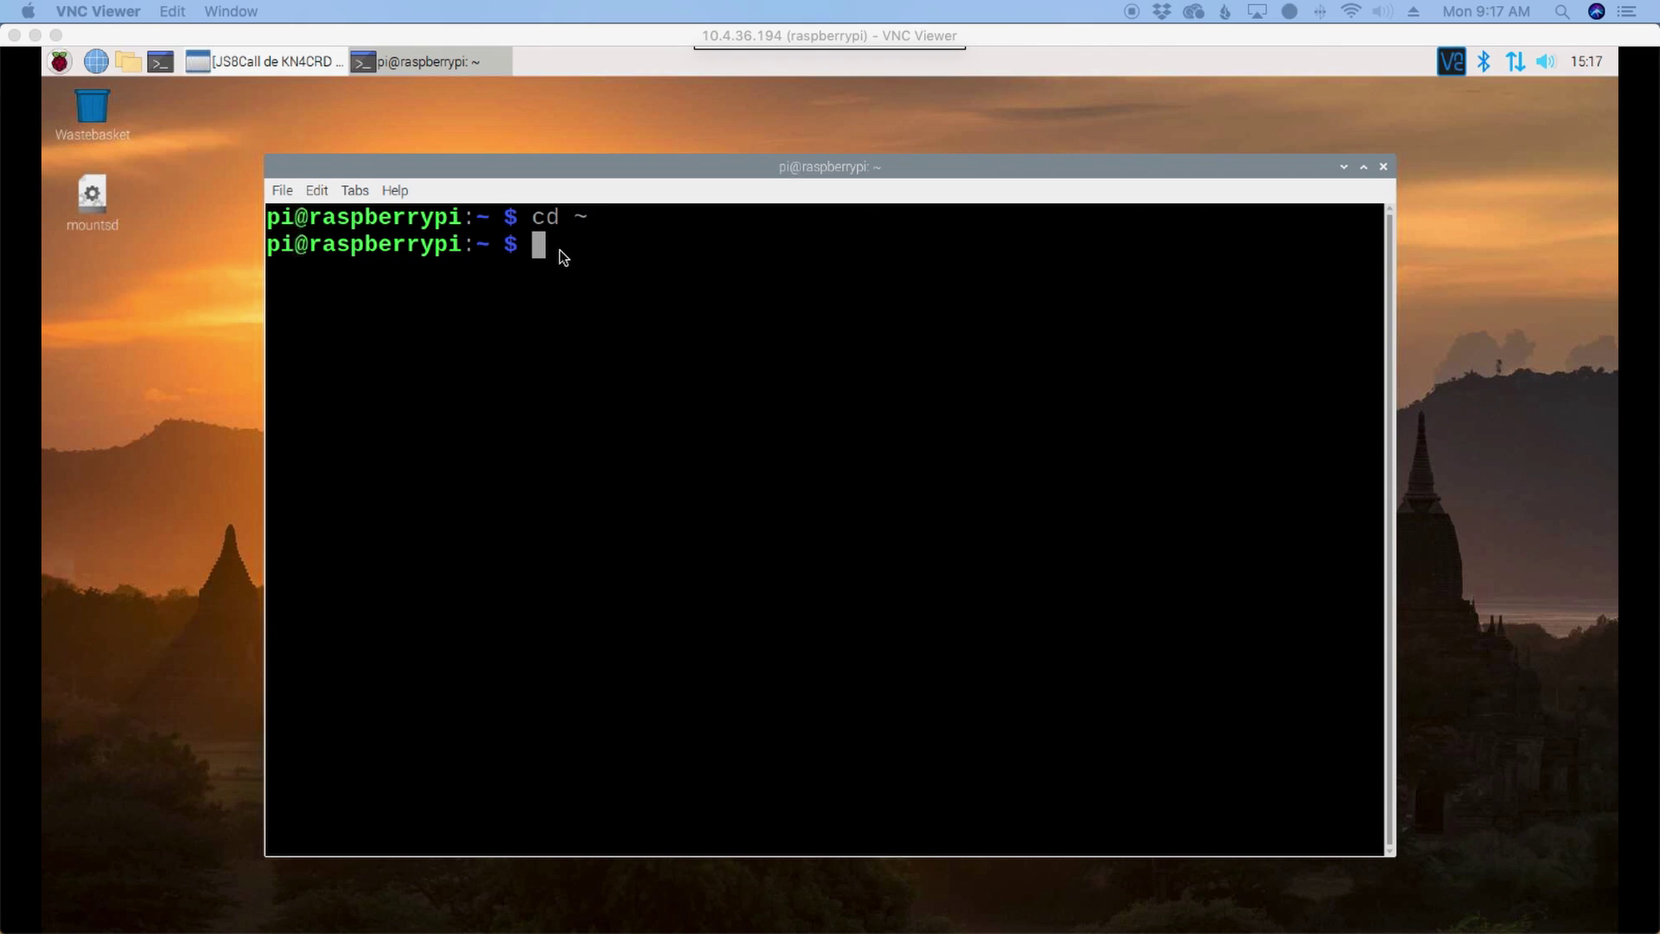
# Step: Run pip3 install for the OSGridConverter, gps and maidenhead packages
pyautogui.rightClick(559, 251)
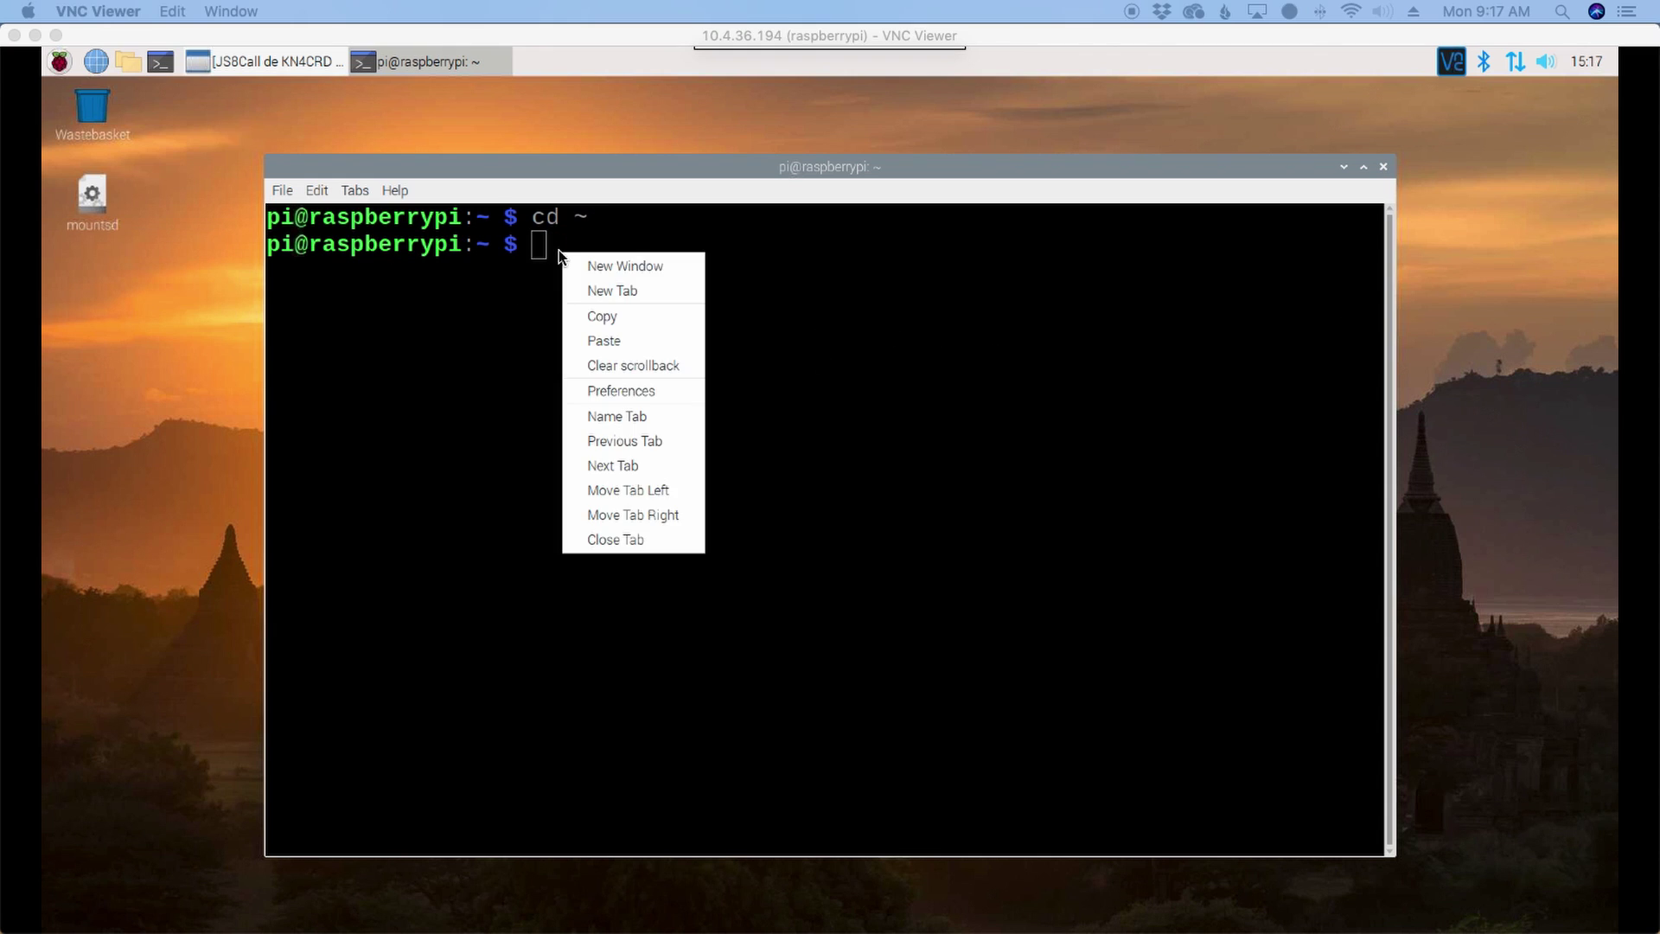
pyautogui.click(616, 342)
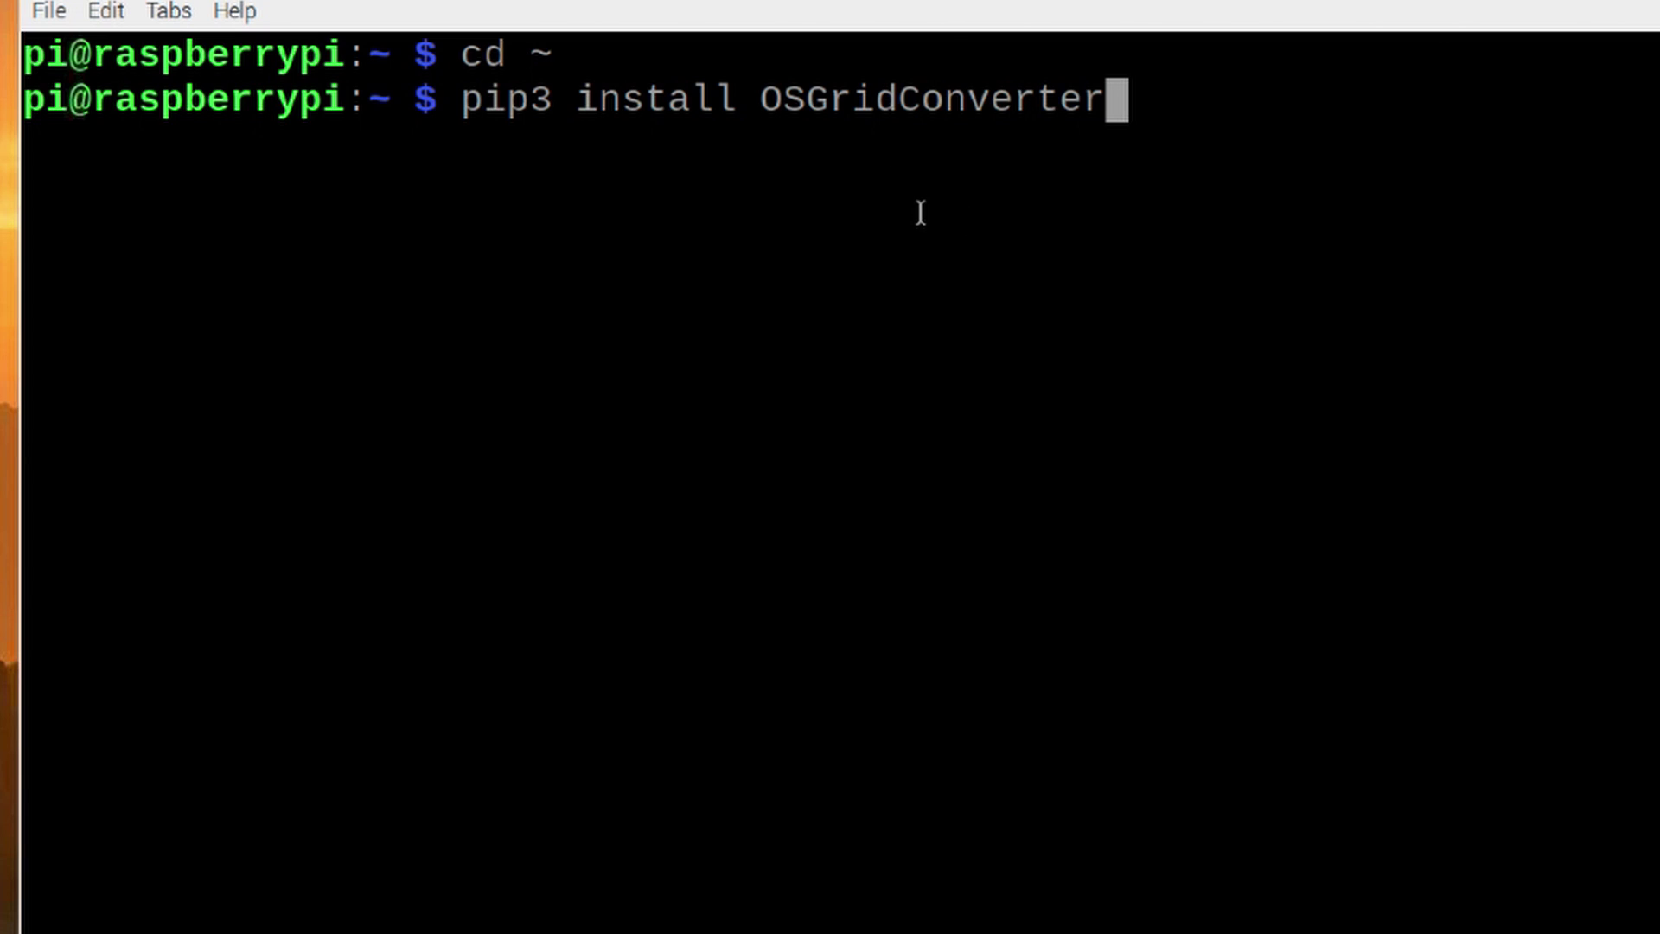
pyautogui.press('Return')
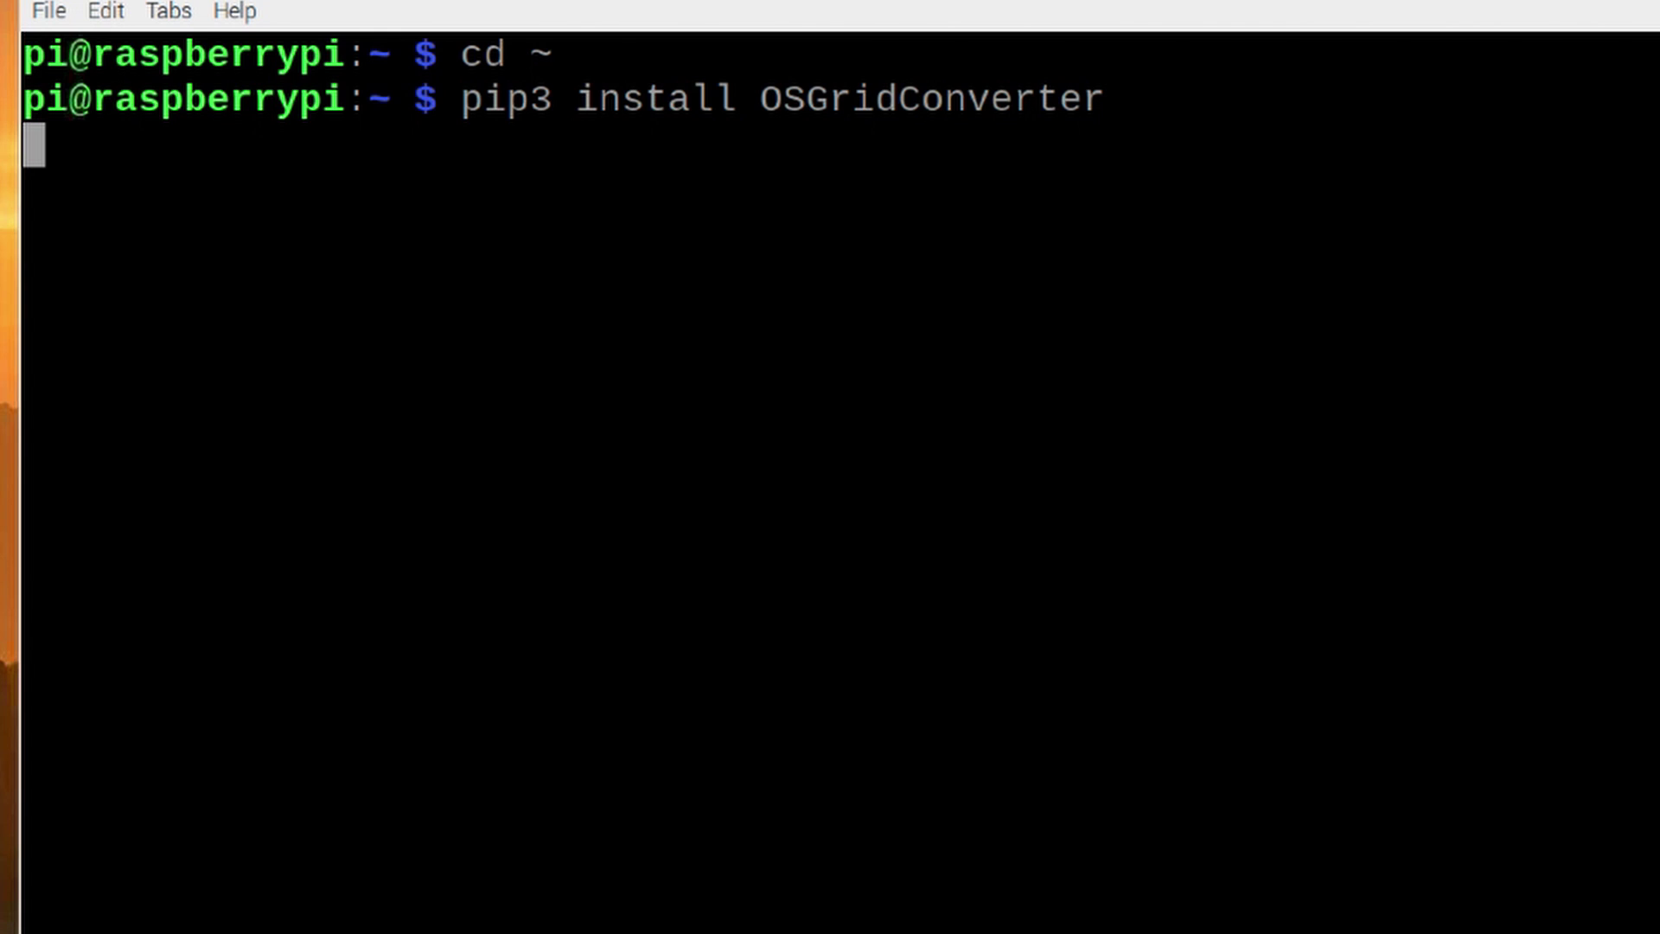
pyautogui.rightClick(484, 415)
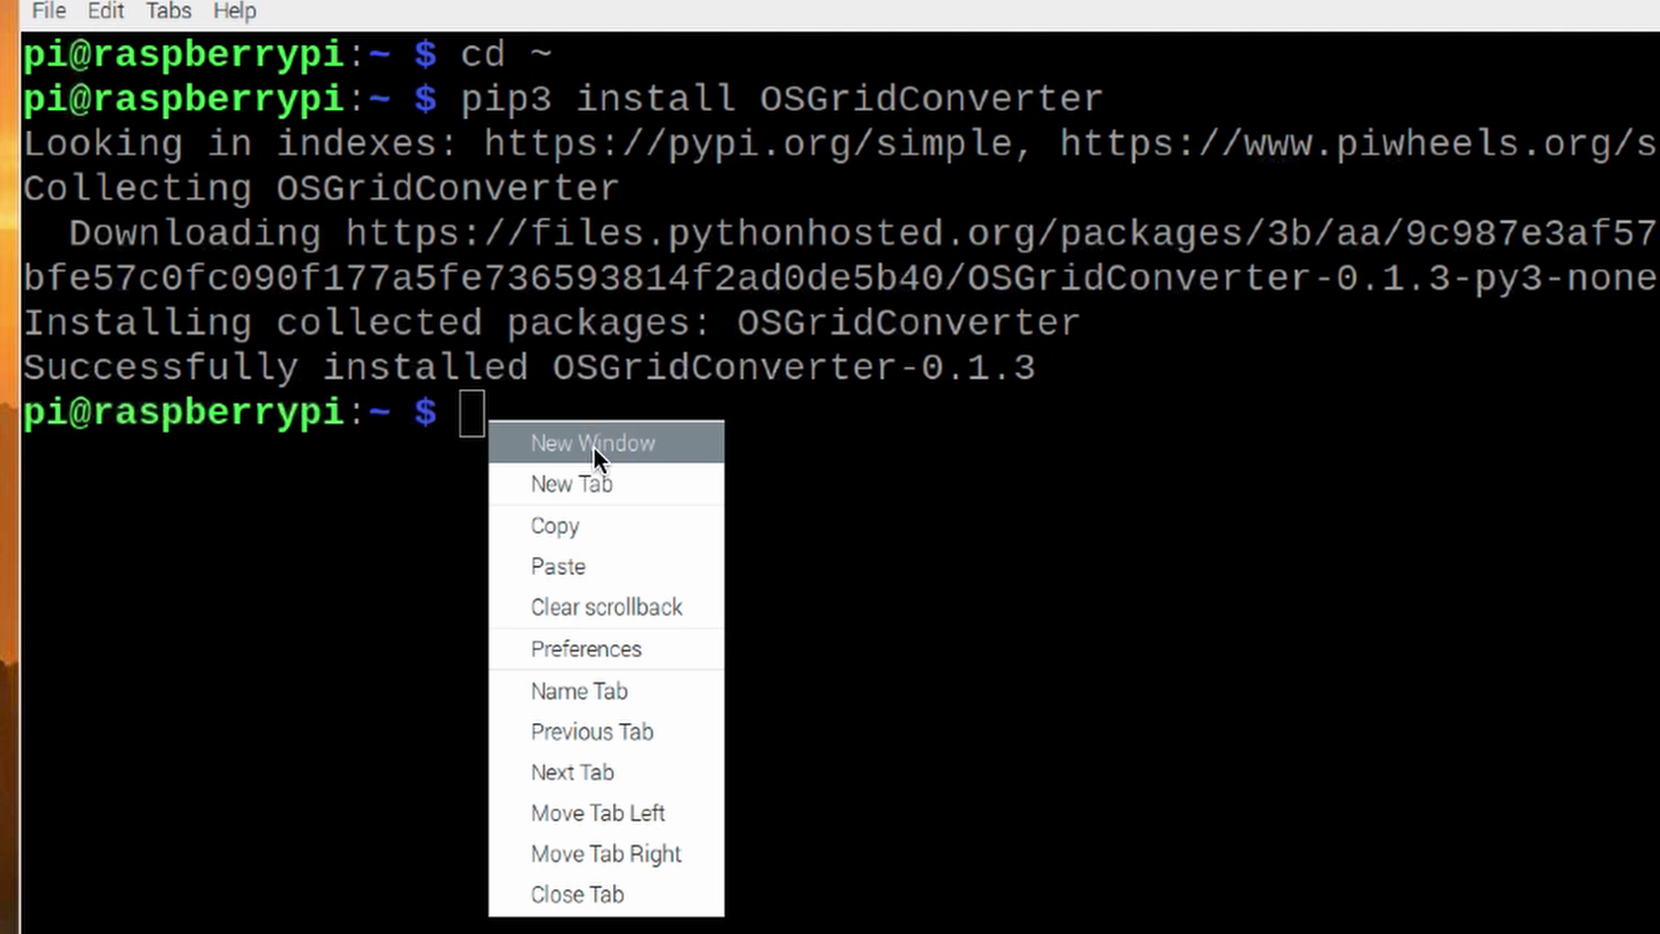
pyautogui.click(568, 562)
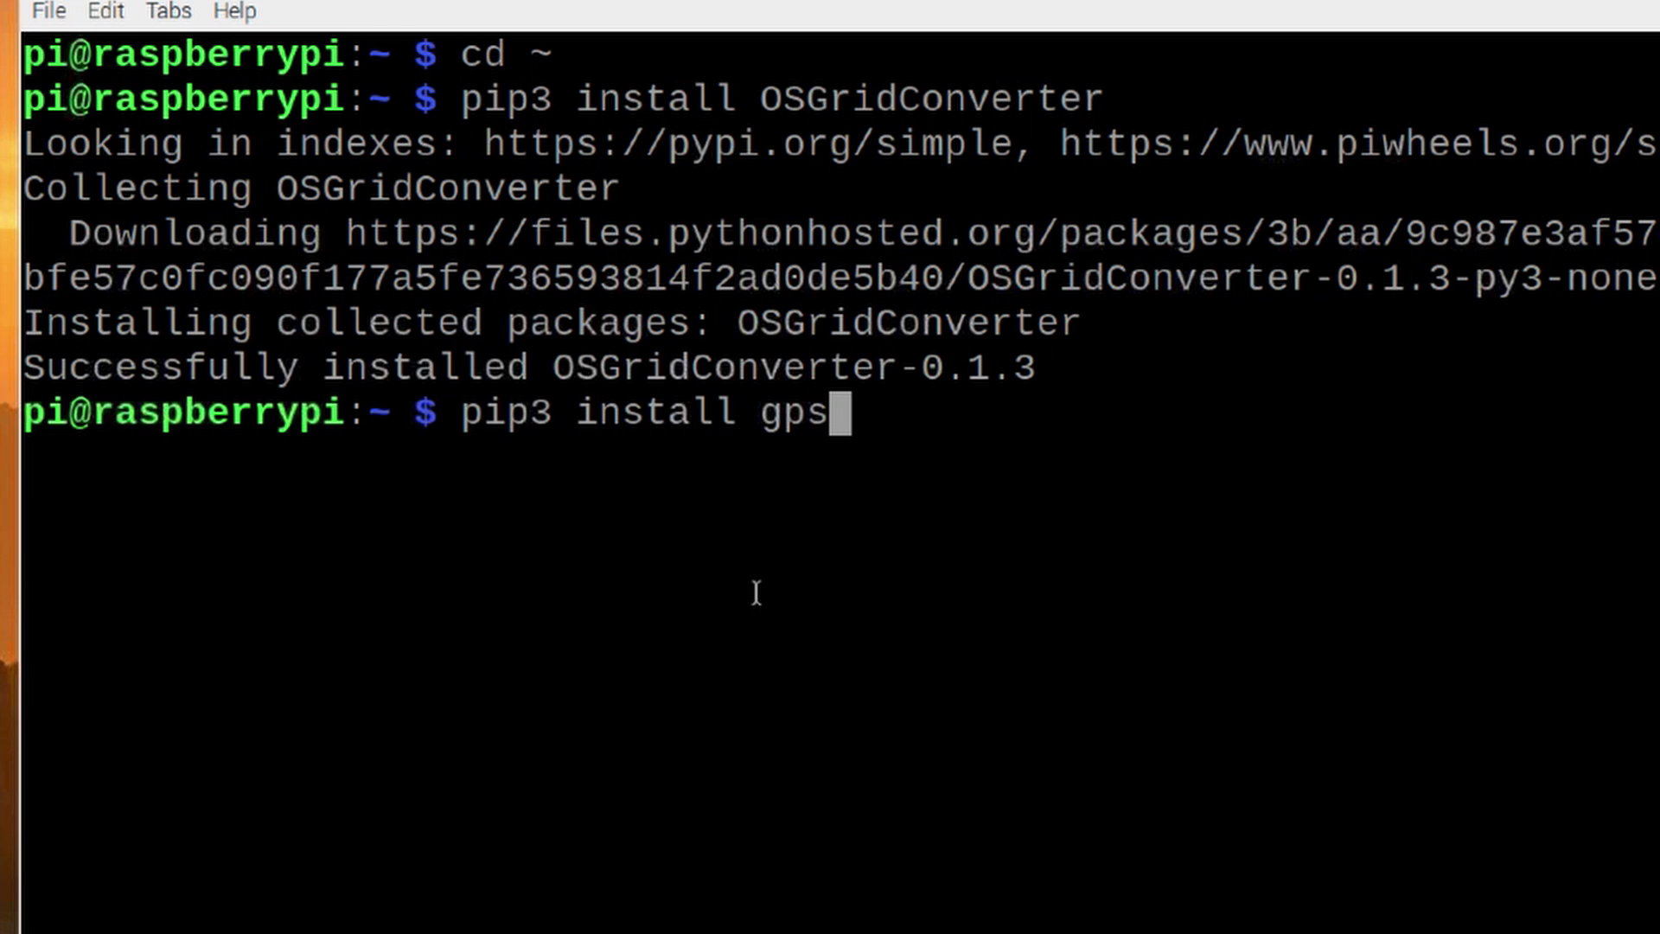
pyautogui.press('Return')
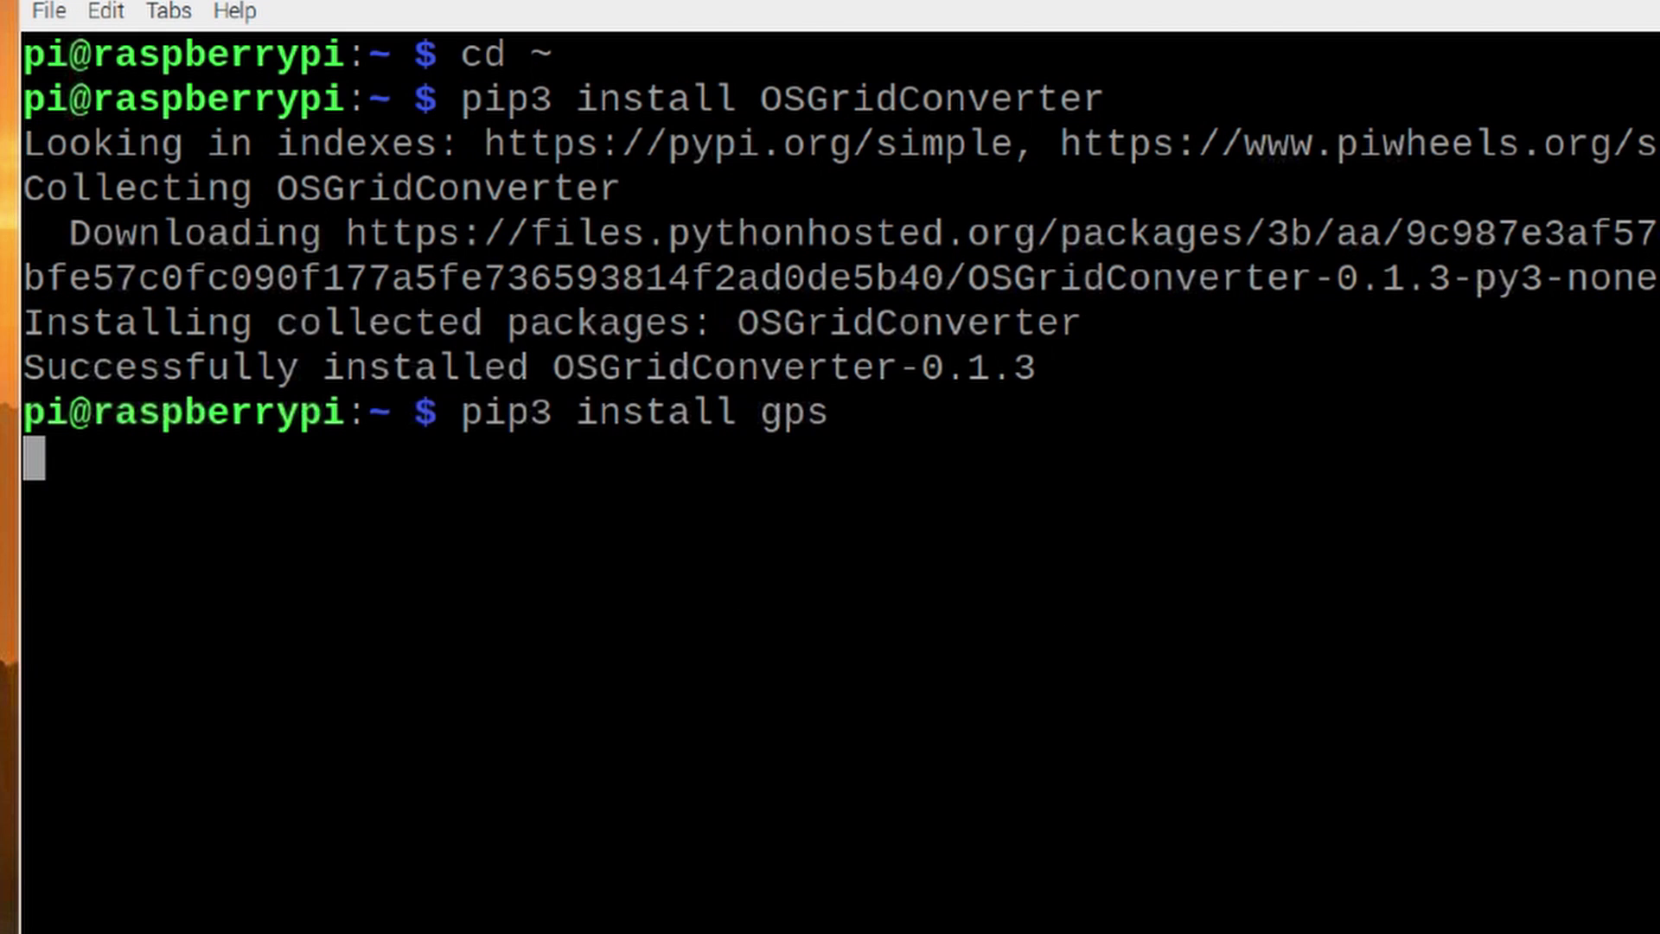
pyautogui.rightClick(510, 732)
pyautogui.click(585, 878)
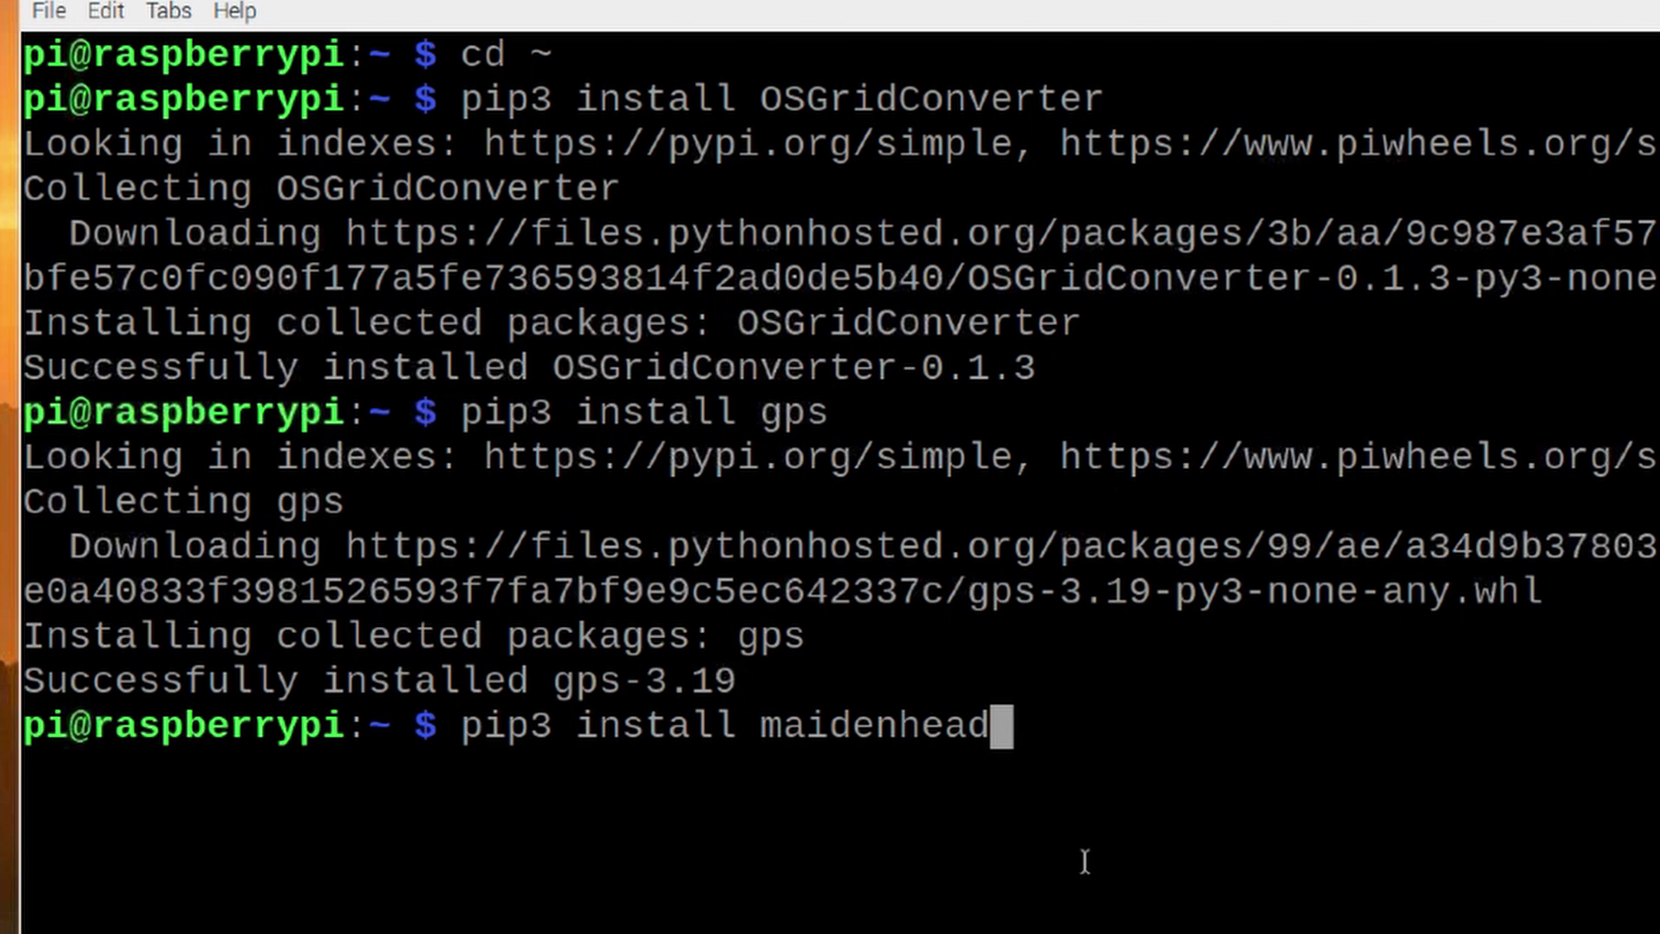
pyautogui.press('Return')
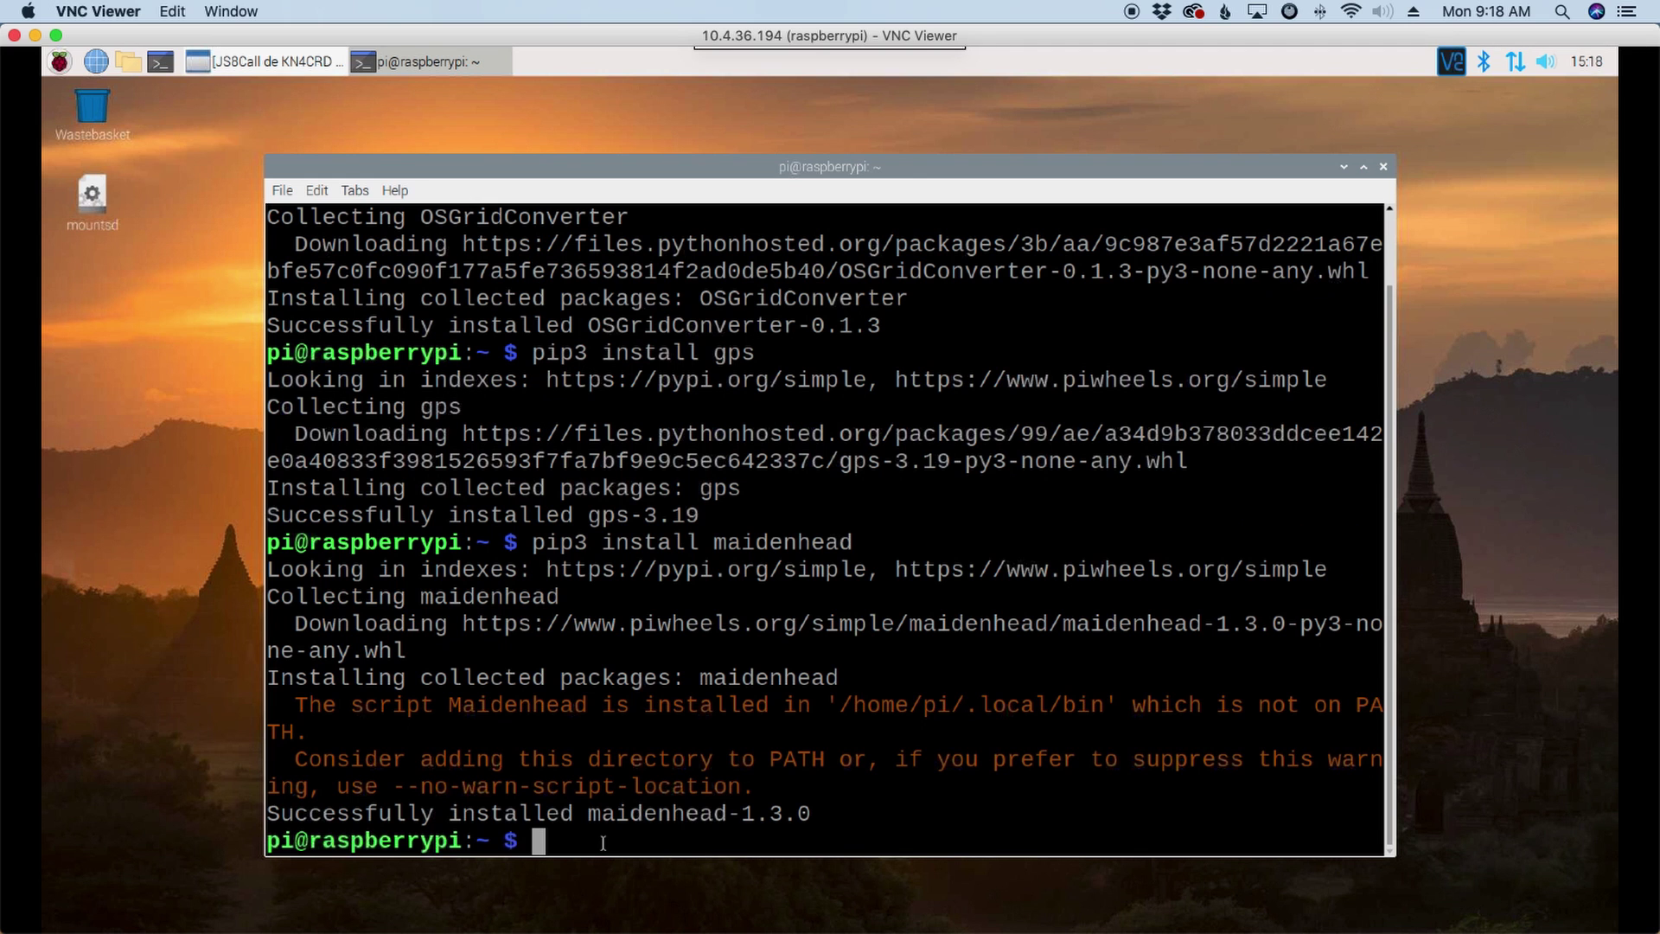
# Step: Clear the terminal and run the pasted git clone command for JS8CallUtilsGPSD
pyautogui.write('clear')
pyautogui.press('Return')
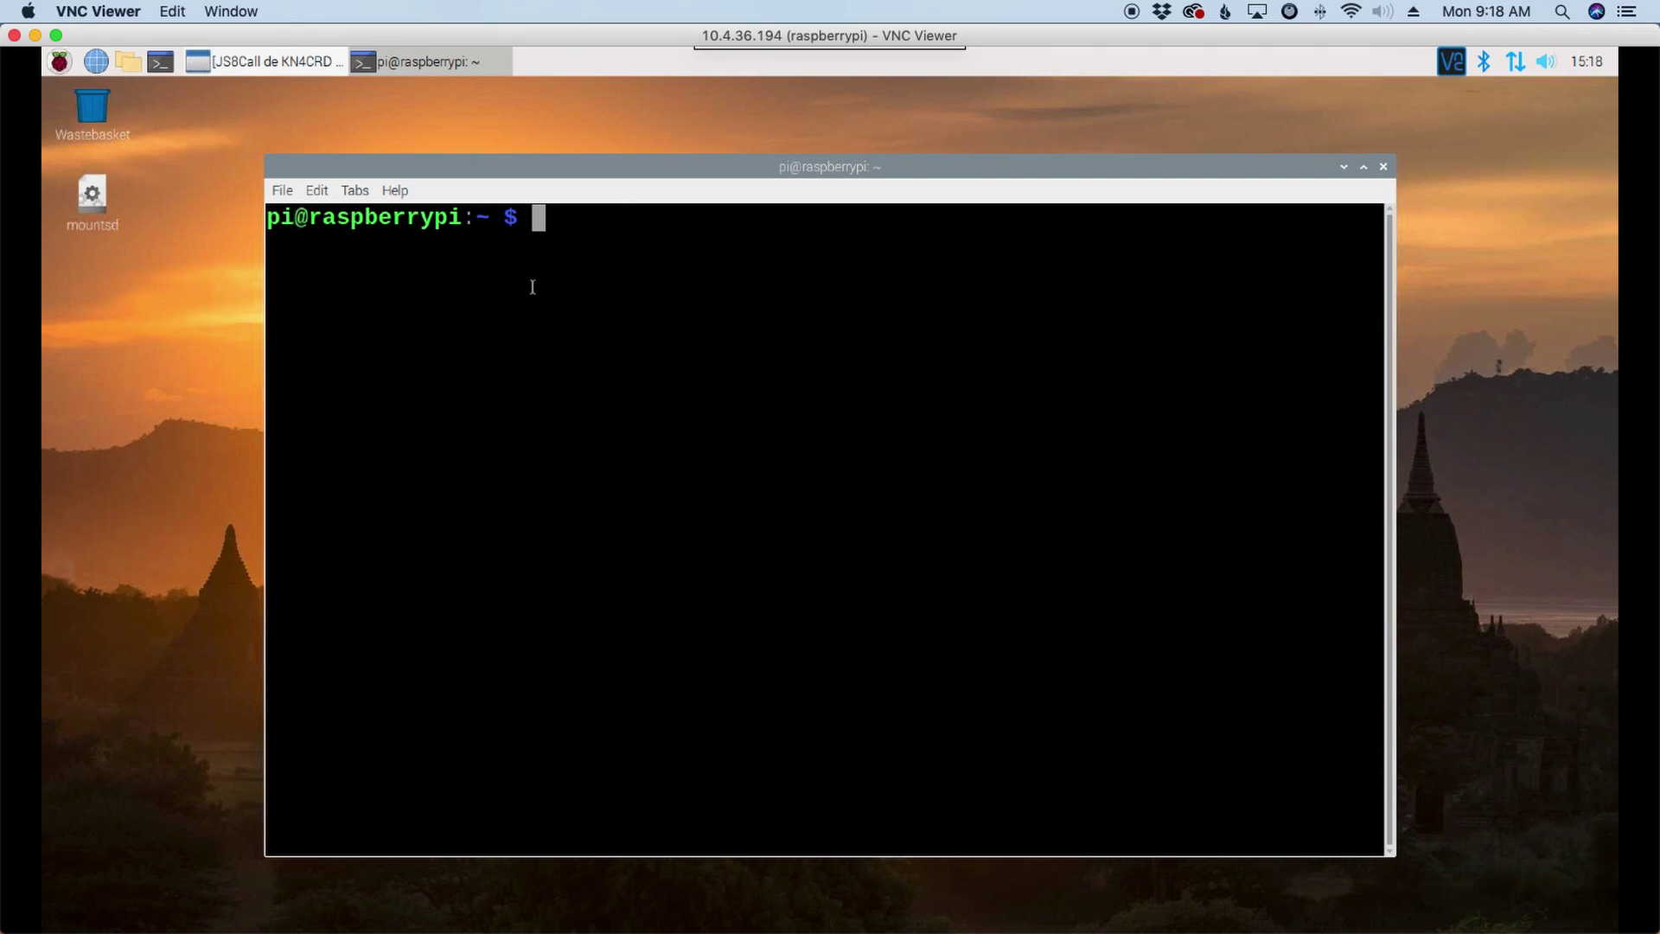
pyautogui.rightClick(544, 227)
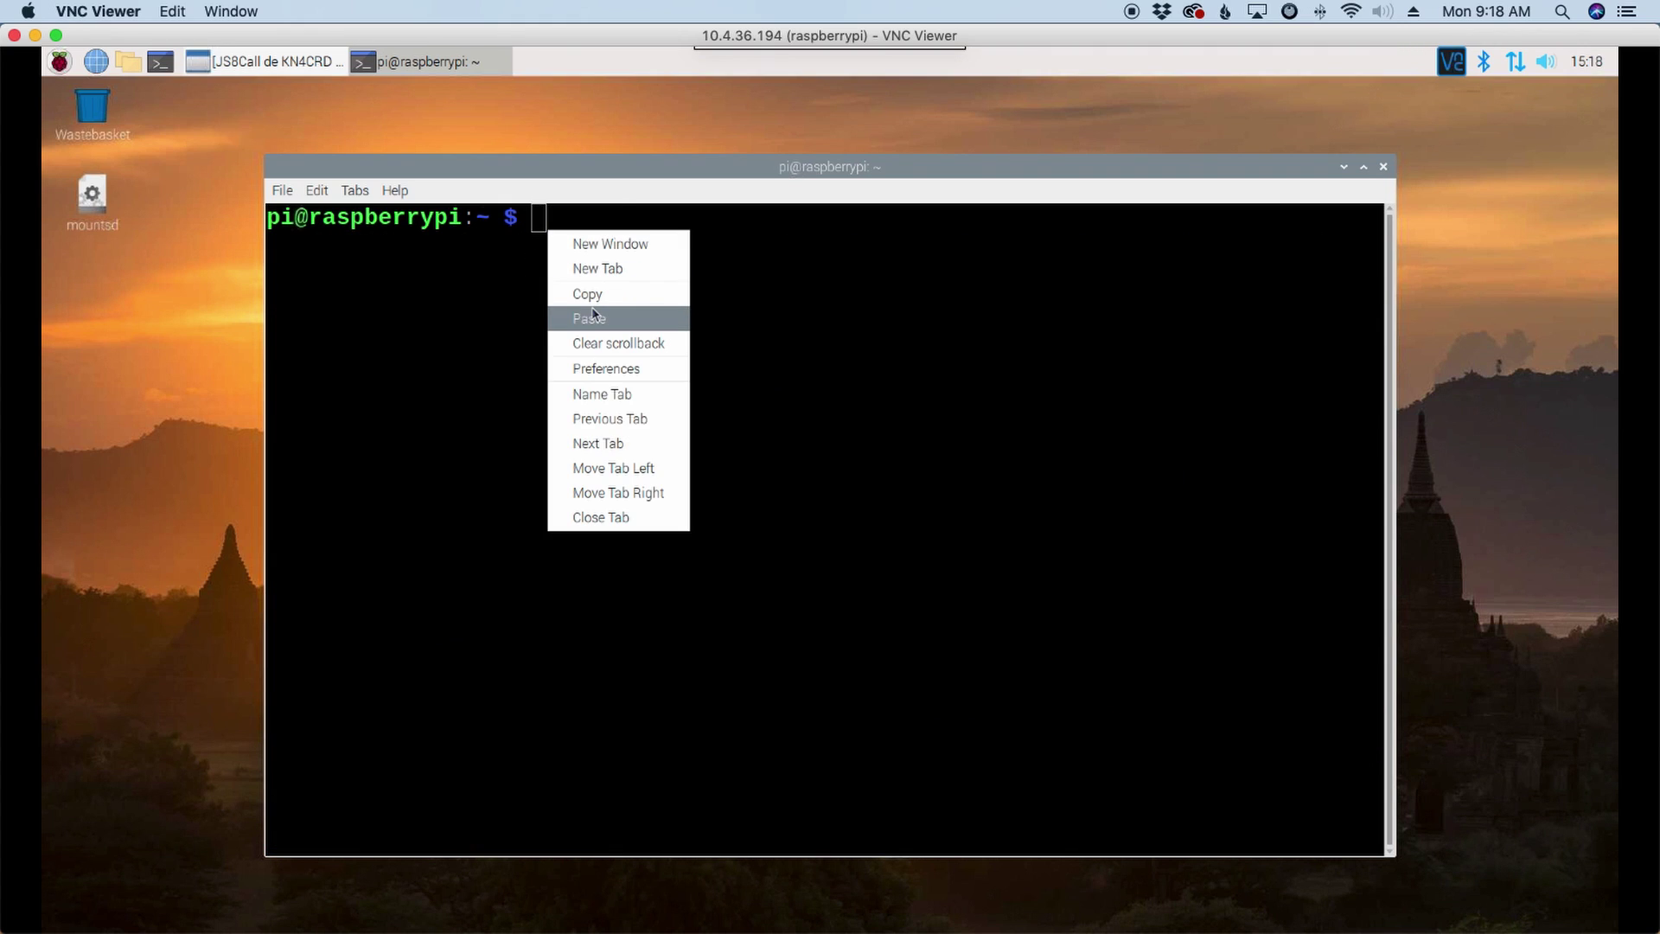
pyautogui.click(593, 317)
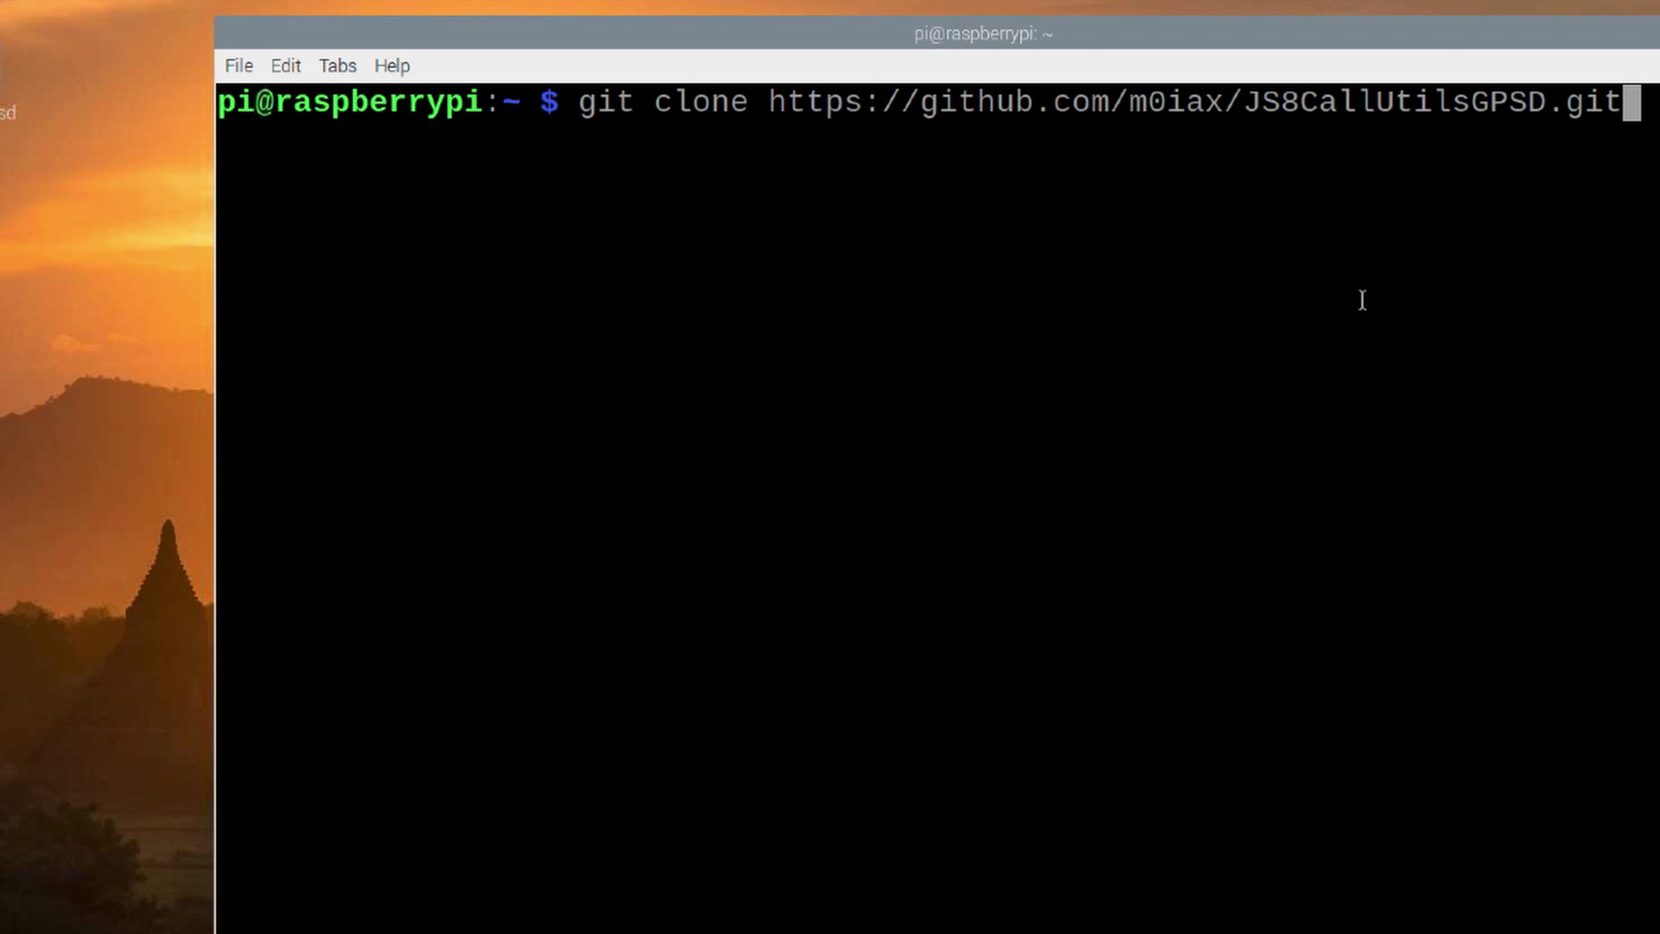
pyautogui.press('Return')
# Step: List the home folder, change into JS8CallUtilsGPSD and list its files
pyautogui.write('ls')
pyautogui.press('Return')
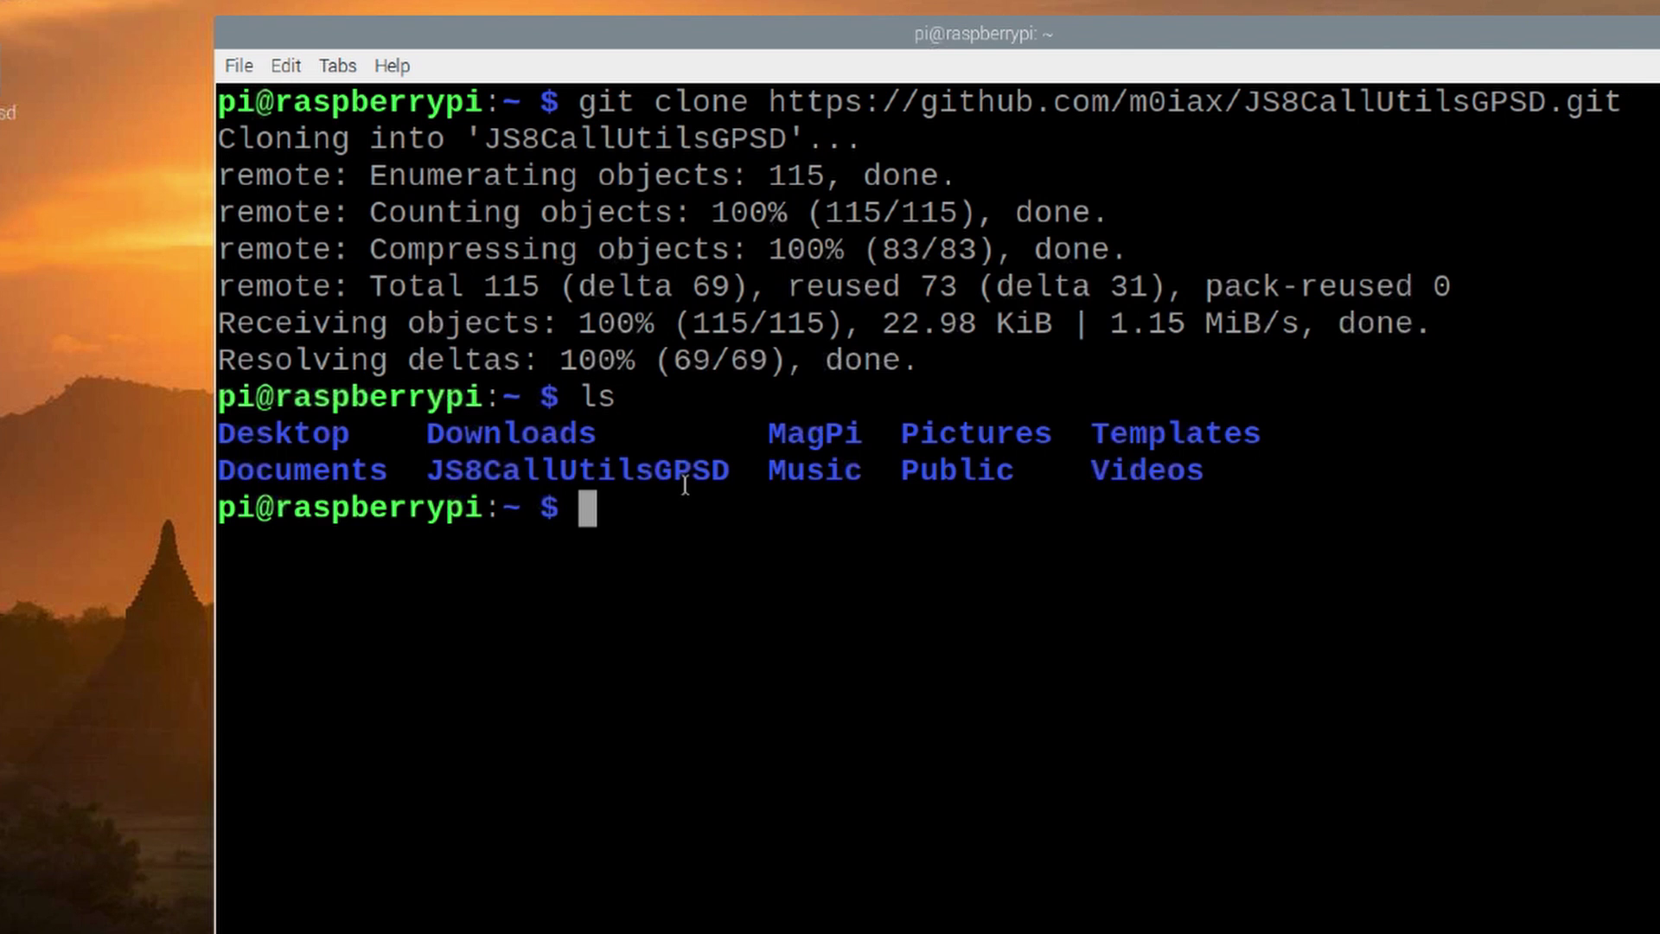
pyautogui.moveTo(725, 470); pyautogui.dragTo(422, 470)
pyautogui.click(617, 533)
pyautogui.write('cd JS')
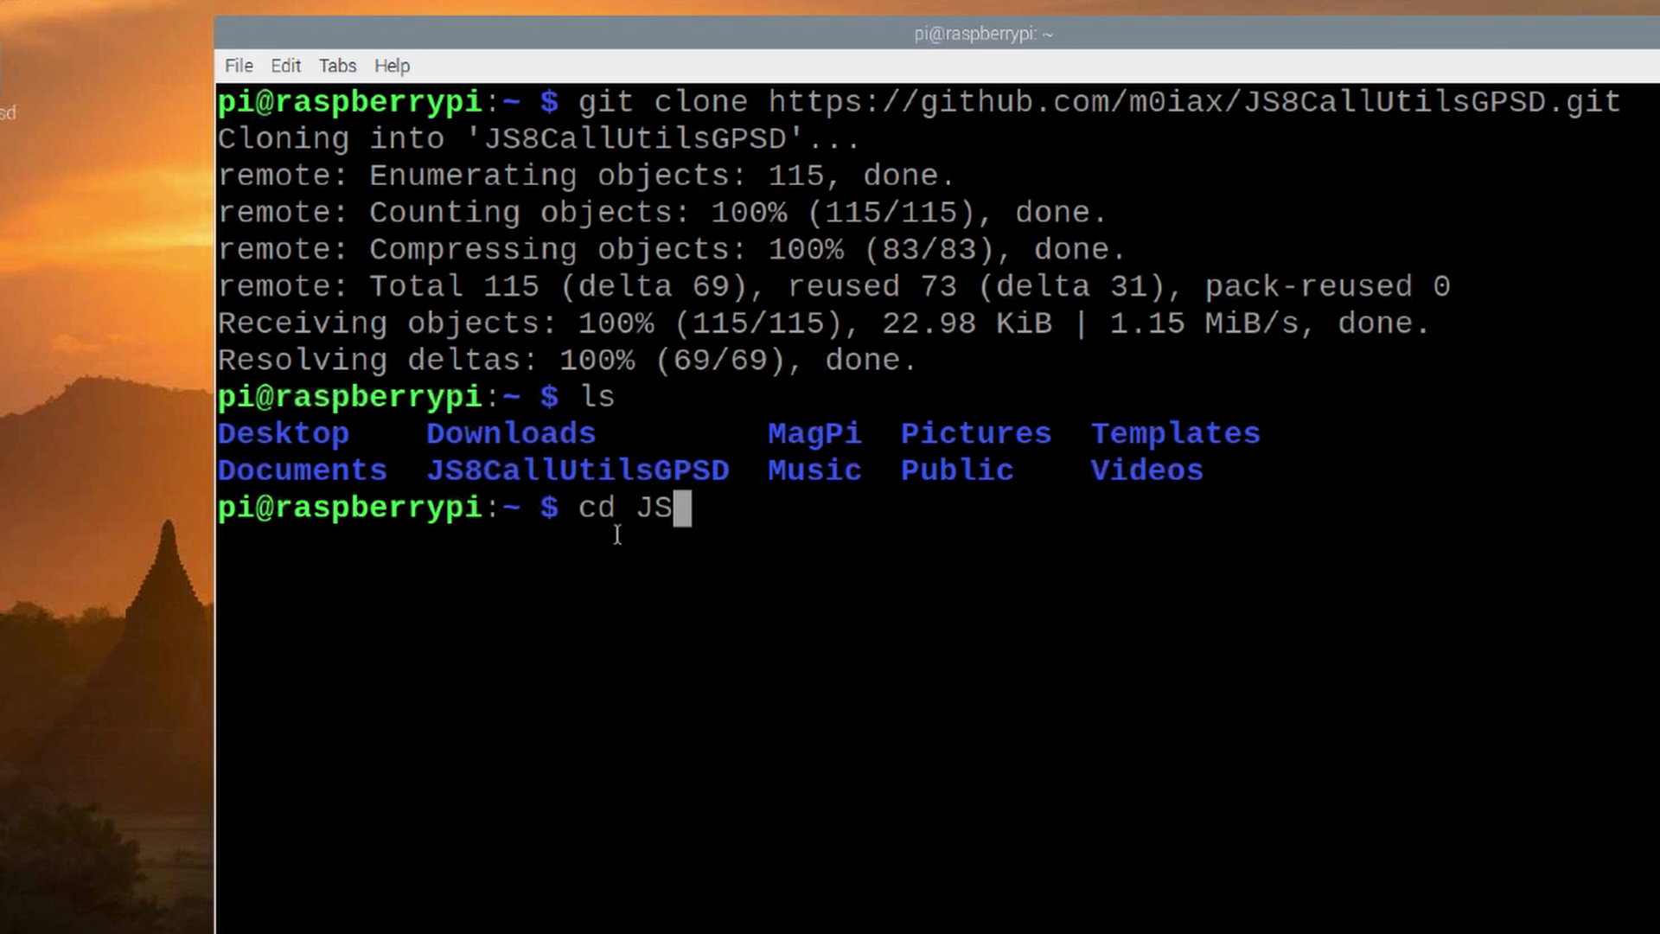
pyautogui.write('8')
pyautogui.press('Tab')
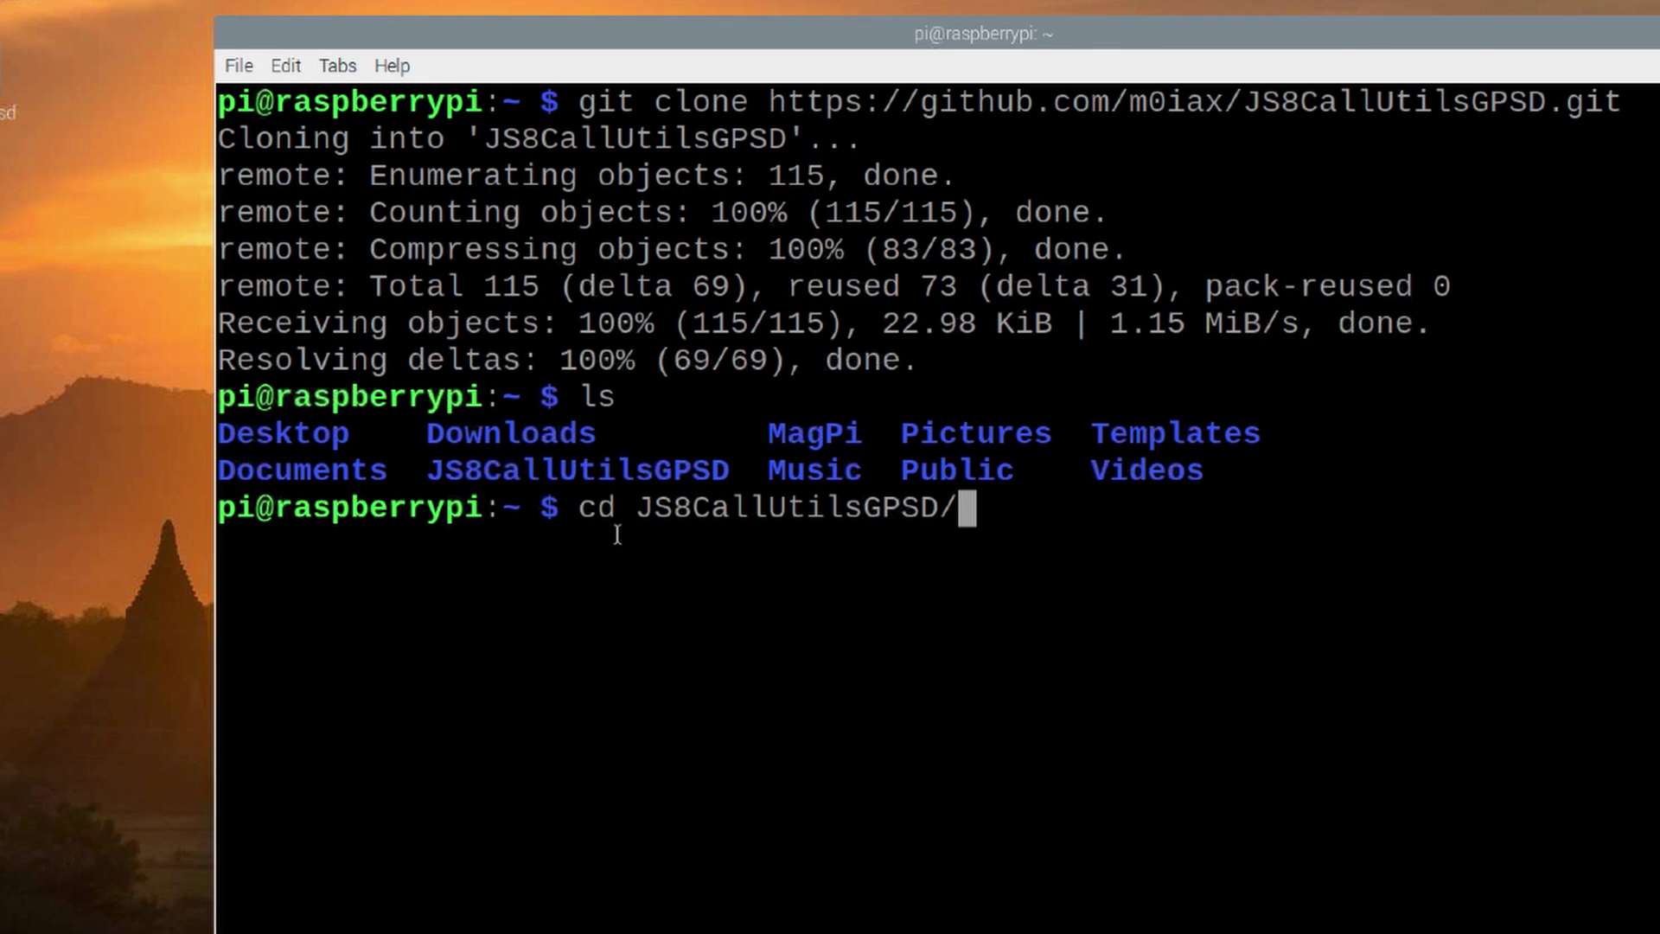
pyautogui.press('Return')
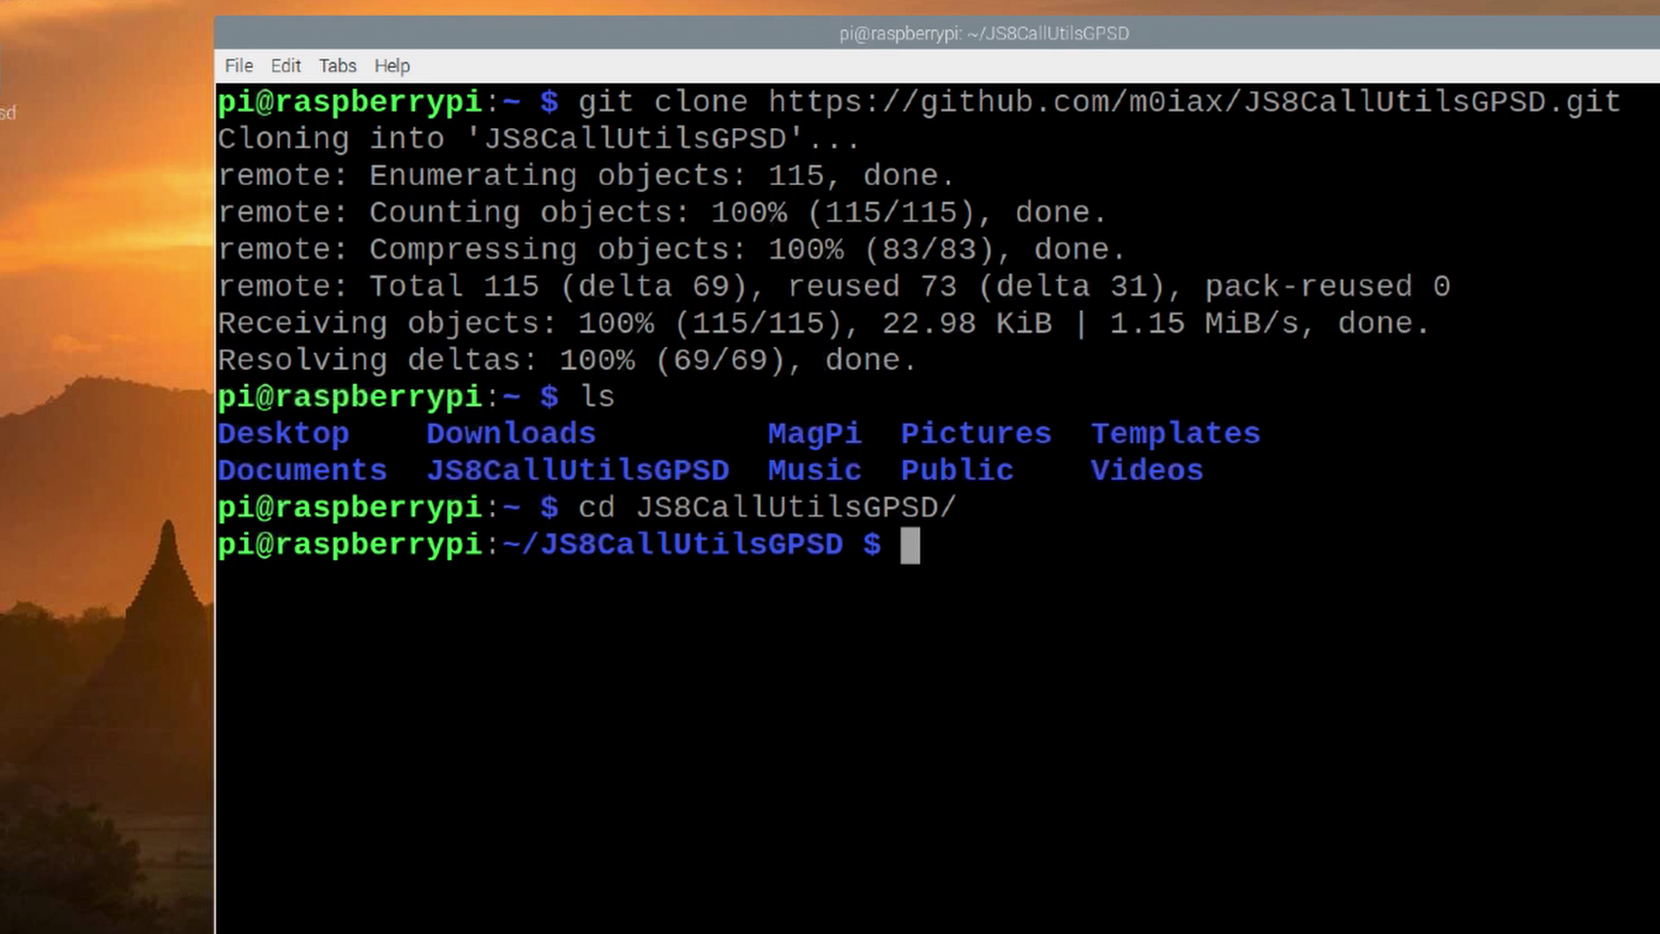
pyautogui.write('ls')
pyautogui.press('Return')
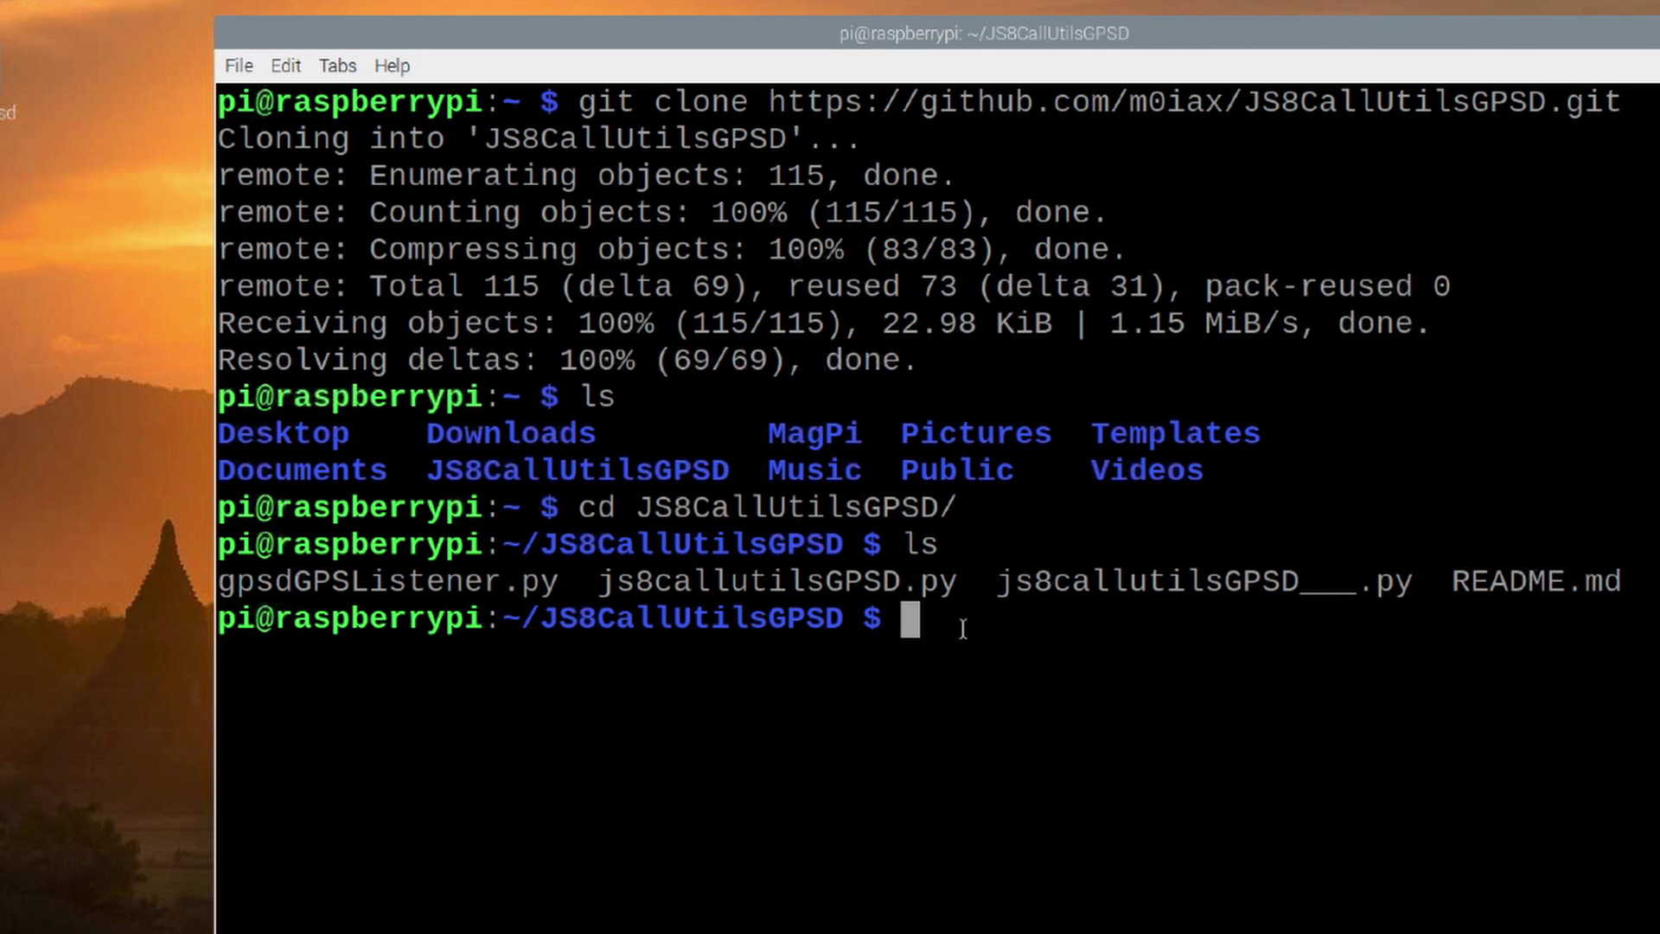
# Step: Run chmod +x on gpsdGPSListener.py and js8callutilsGPSD.py, then list the files
pyautogui.rightClick(912, 617)
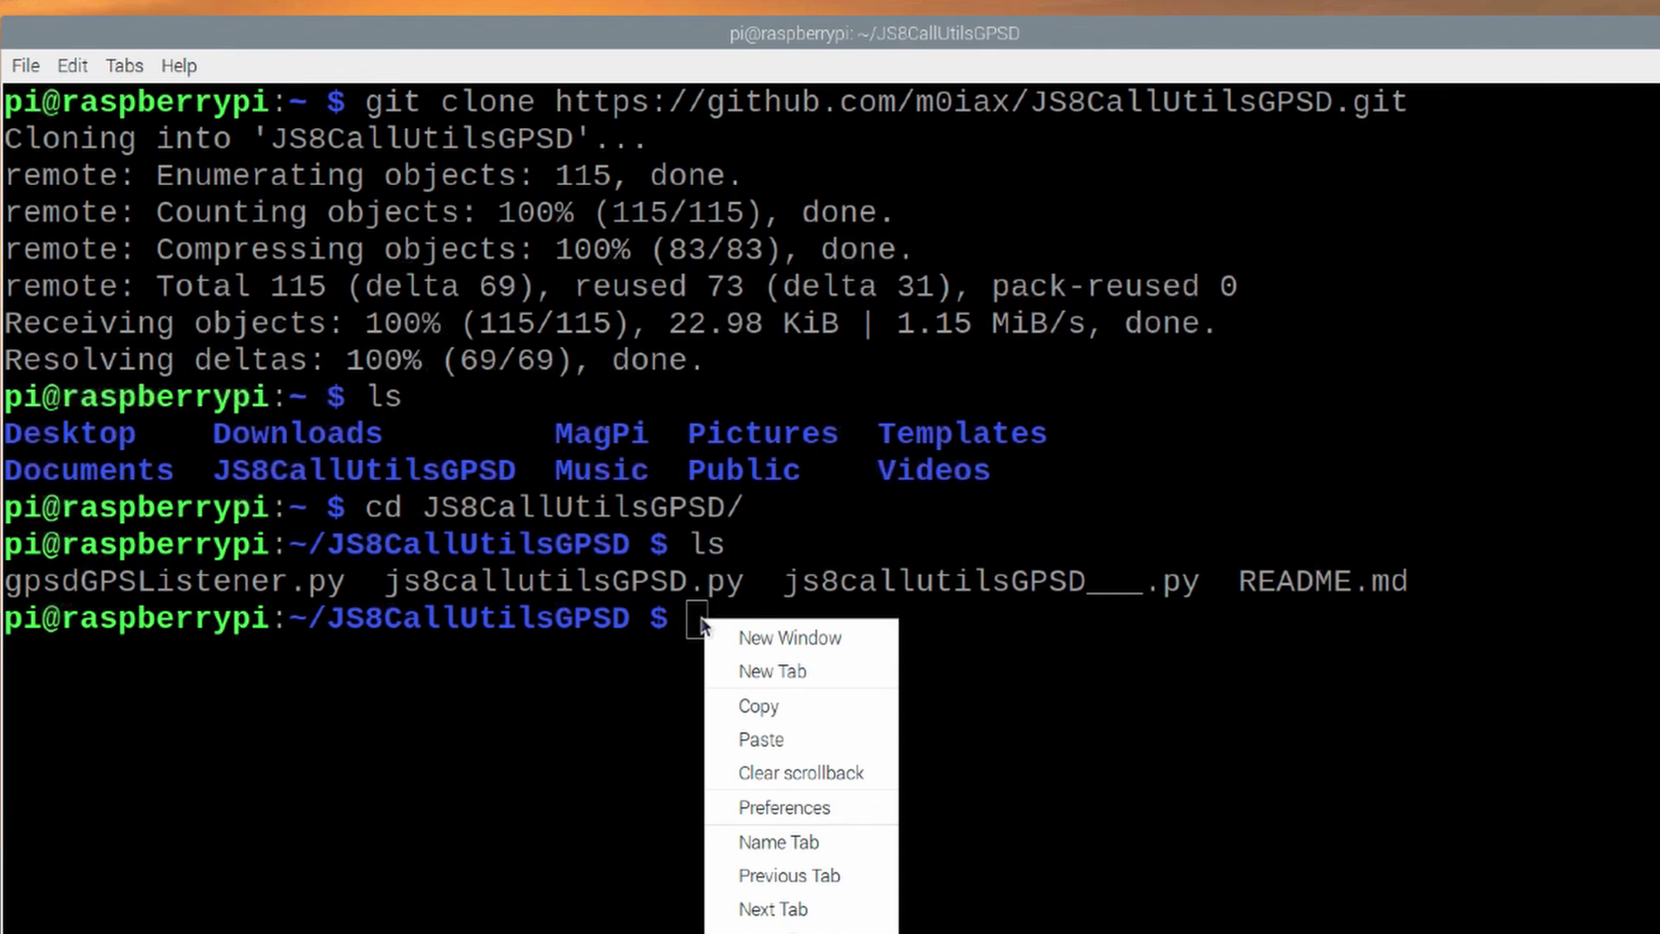
pyautogui.click(796, 738)
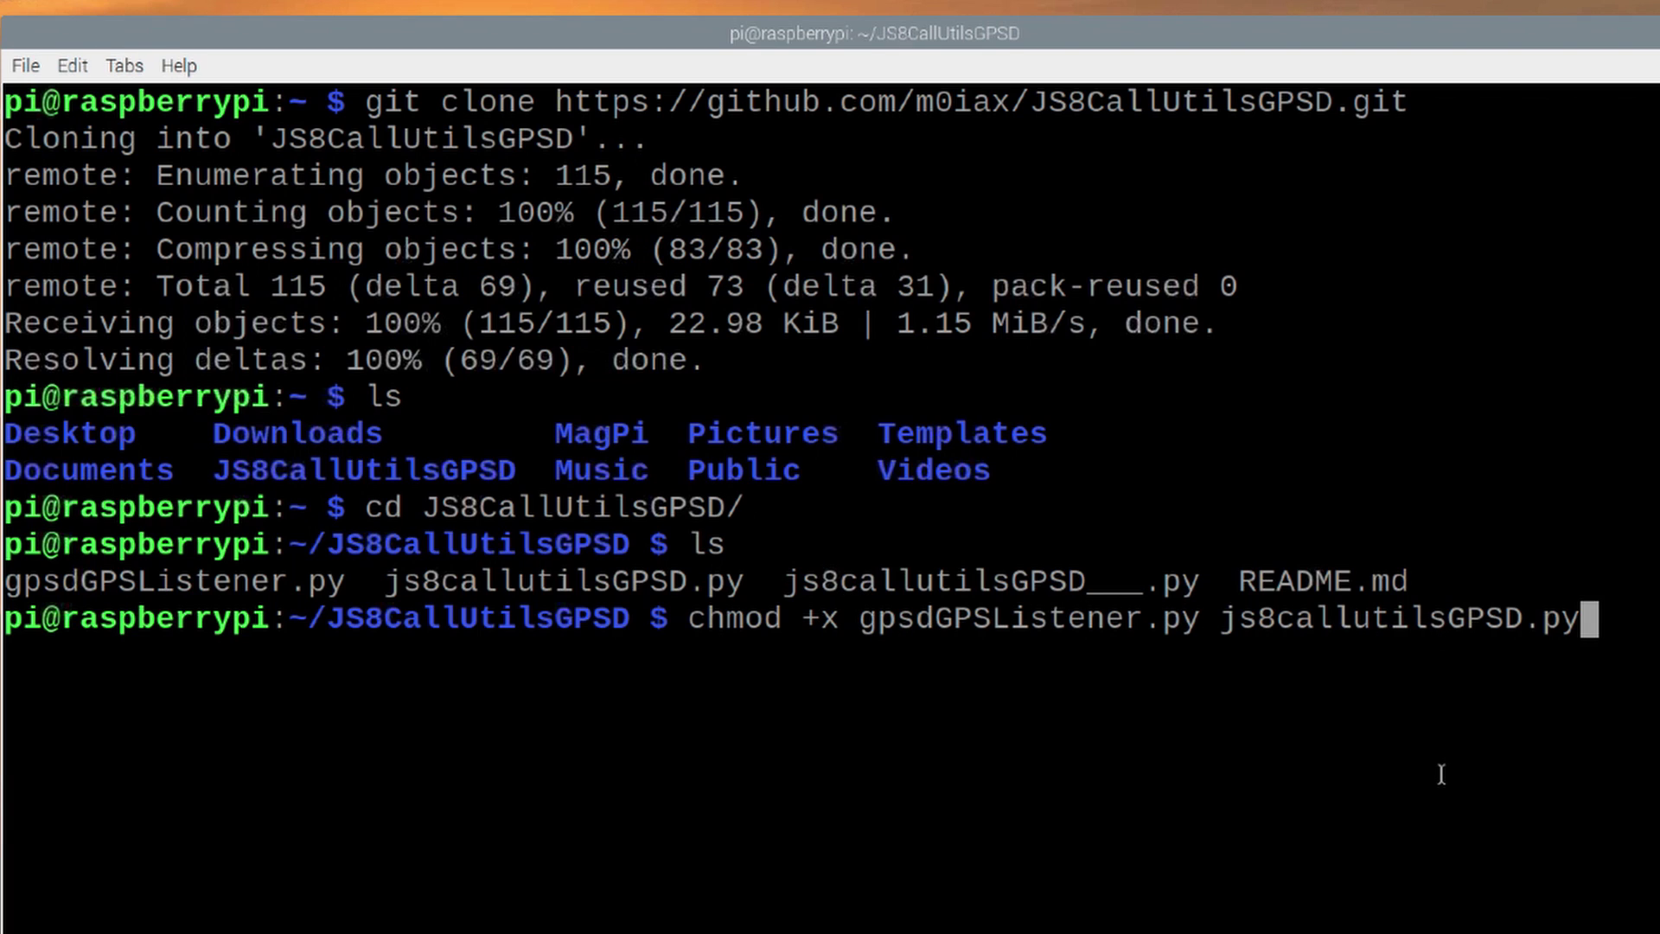
pyautogui.press('Return')
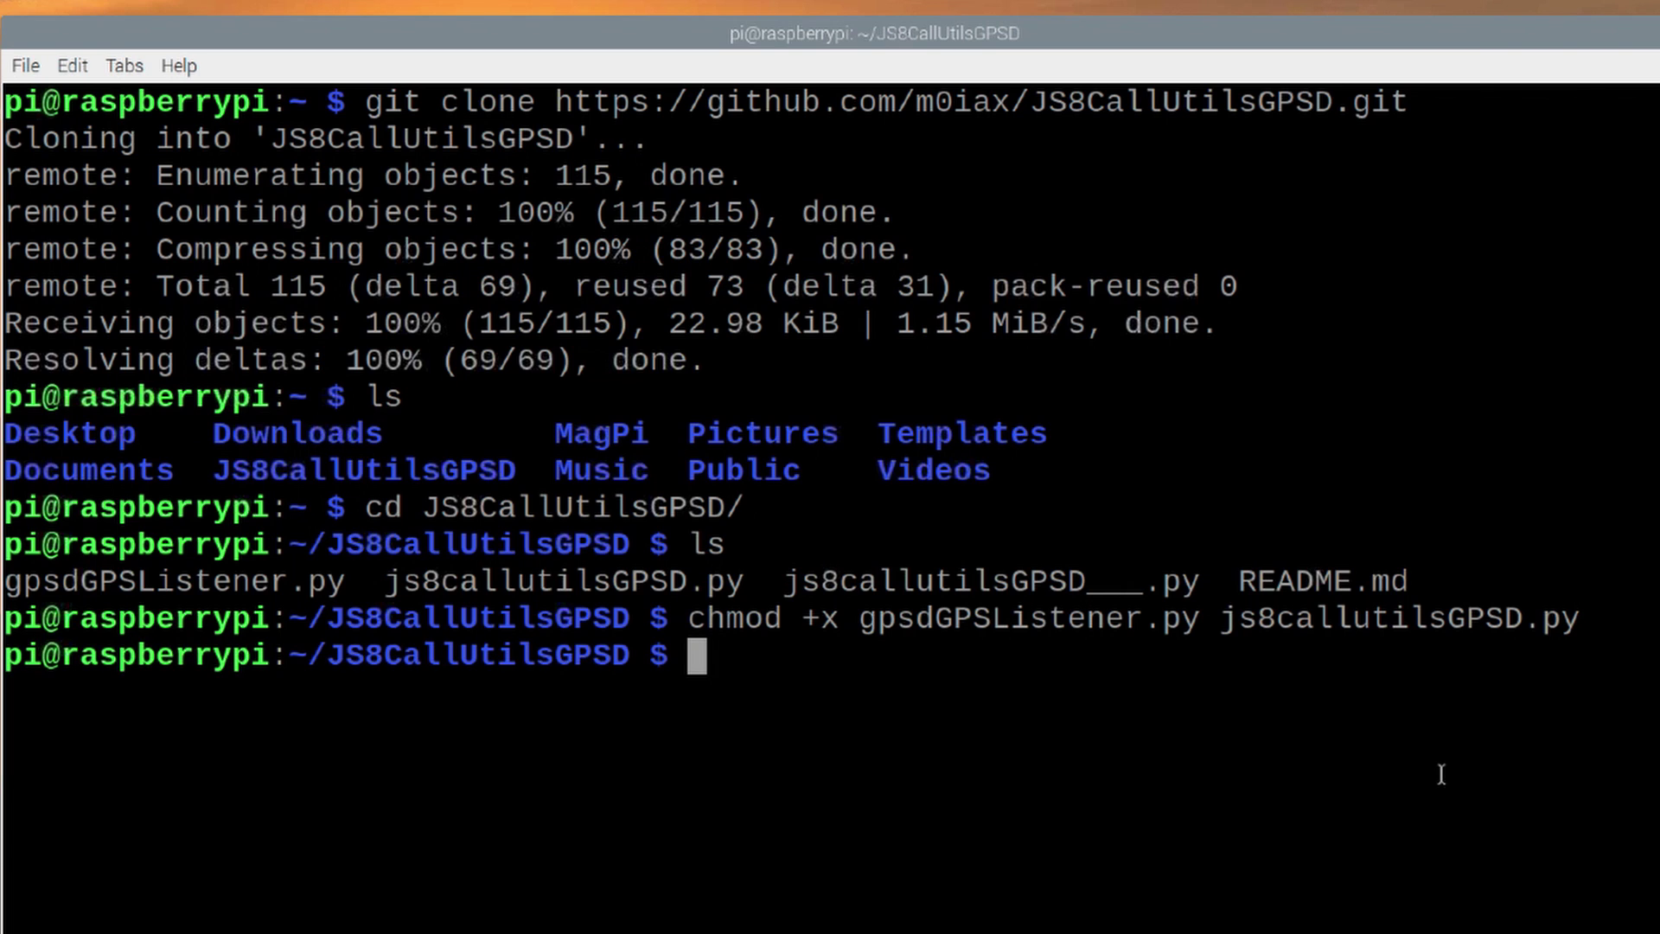
pyautogui.write('ls')
pyautogui.press('Return')
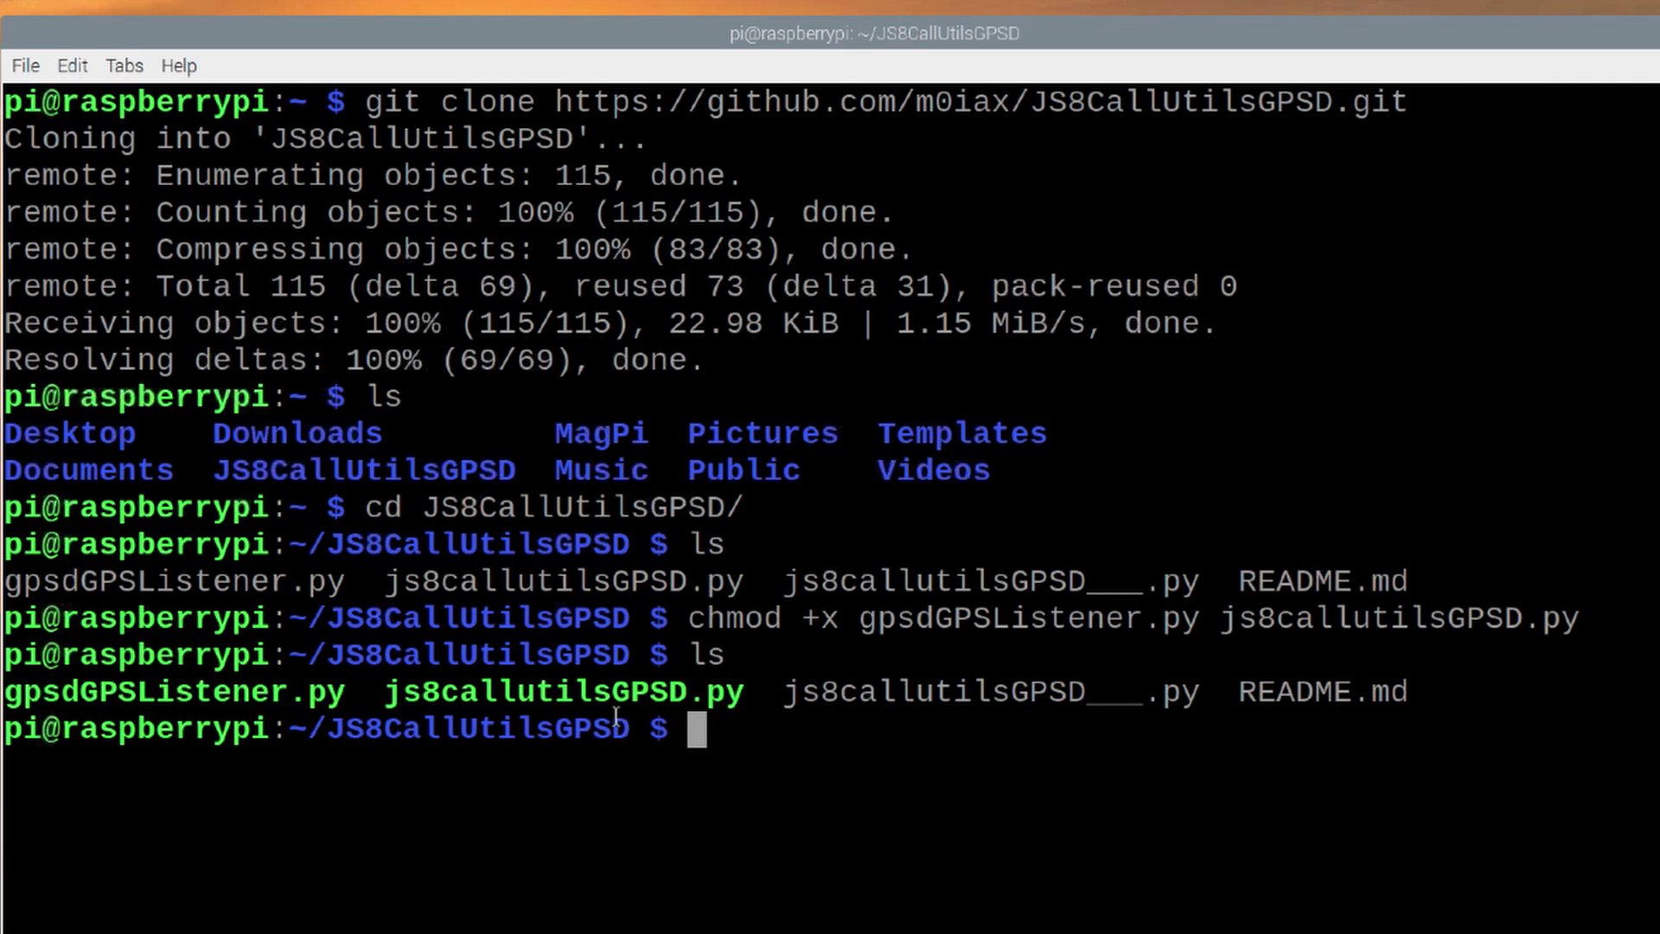
# Step: Type ./js8callutilsGPSD.py at the prompt, ready to run
pyautogui.moveTo(284, 731); pyautogui.dragTo(626, 731)
pyautogui.click(733, 731)
pyautogui.write('./')
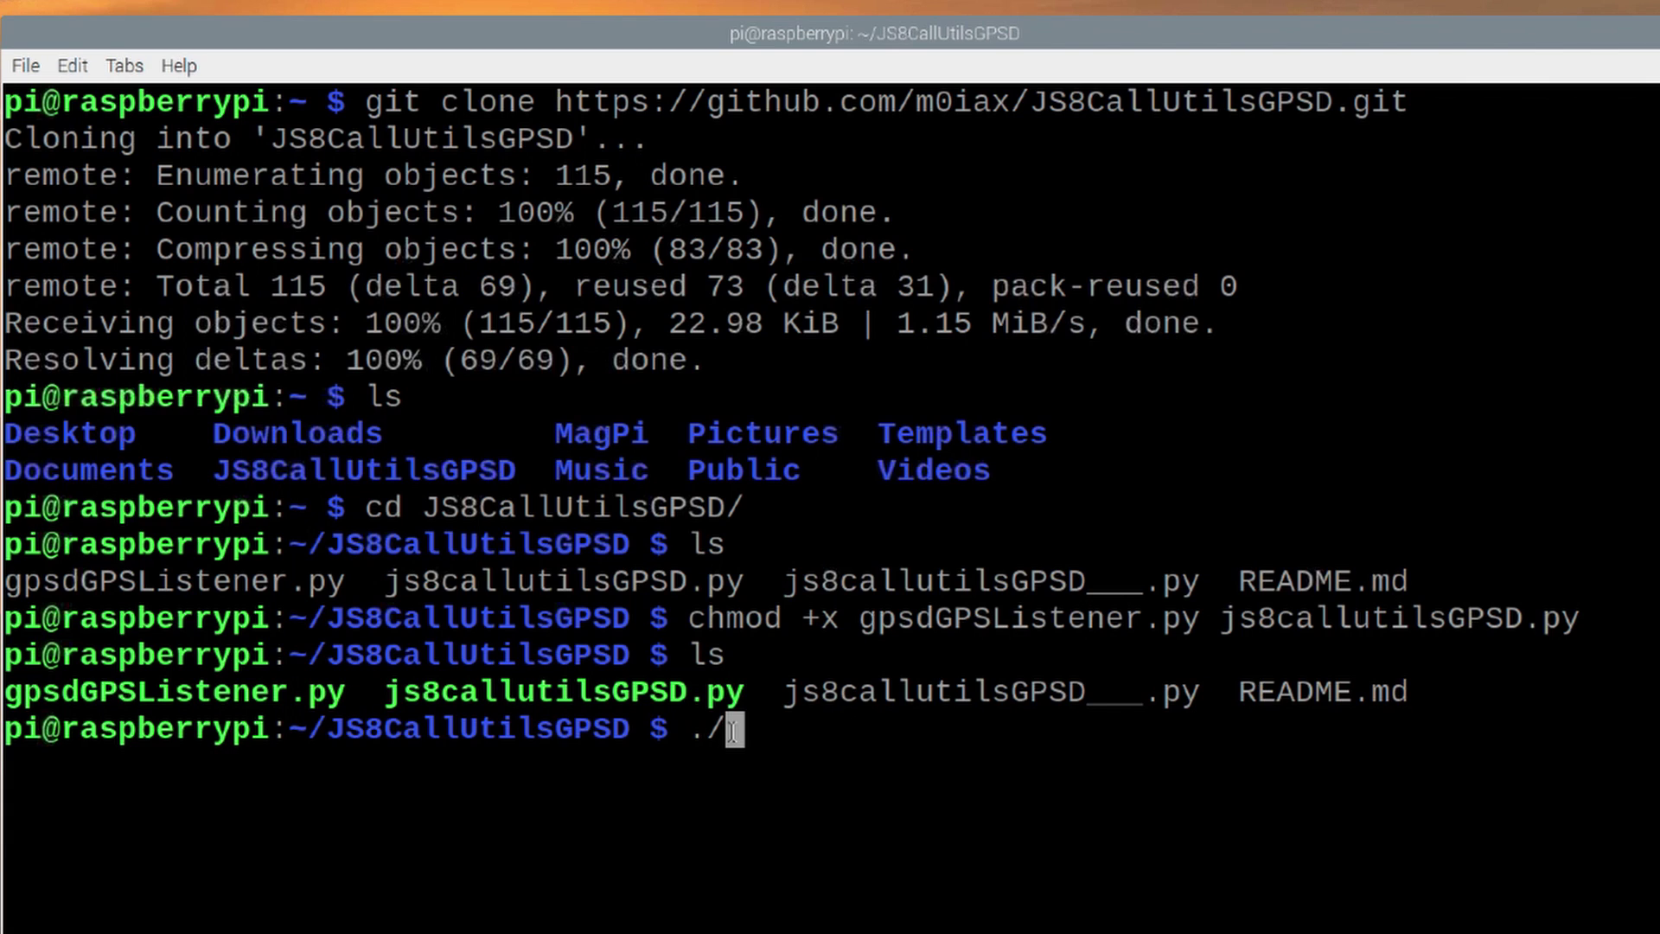
pyautogui.write('js8c')
pyautogui.press('Tab')
pyautogui.write('.')
pyautogui.press('Tab')
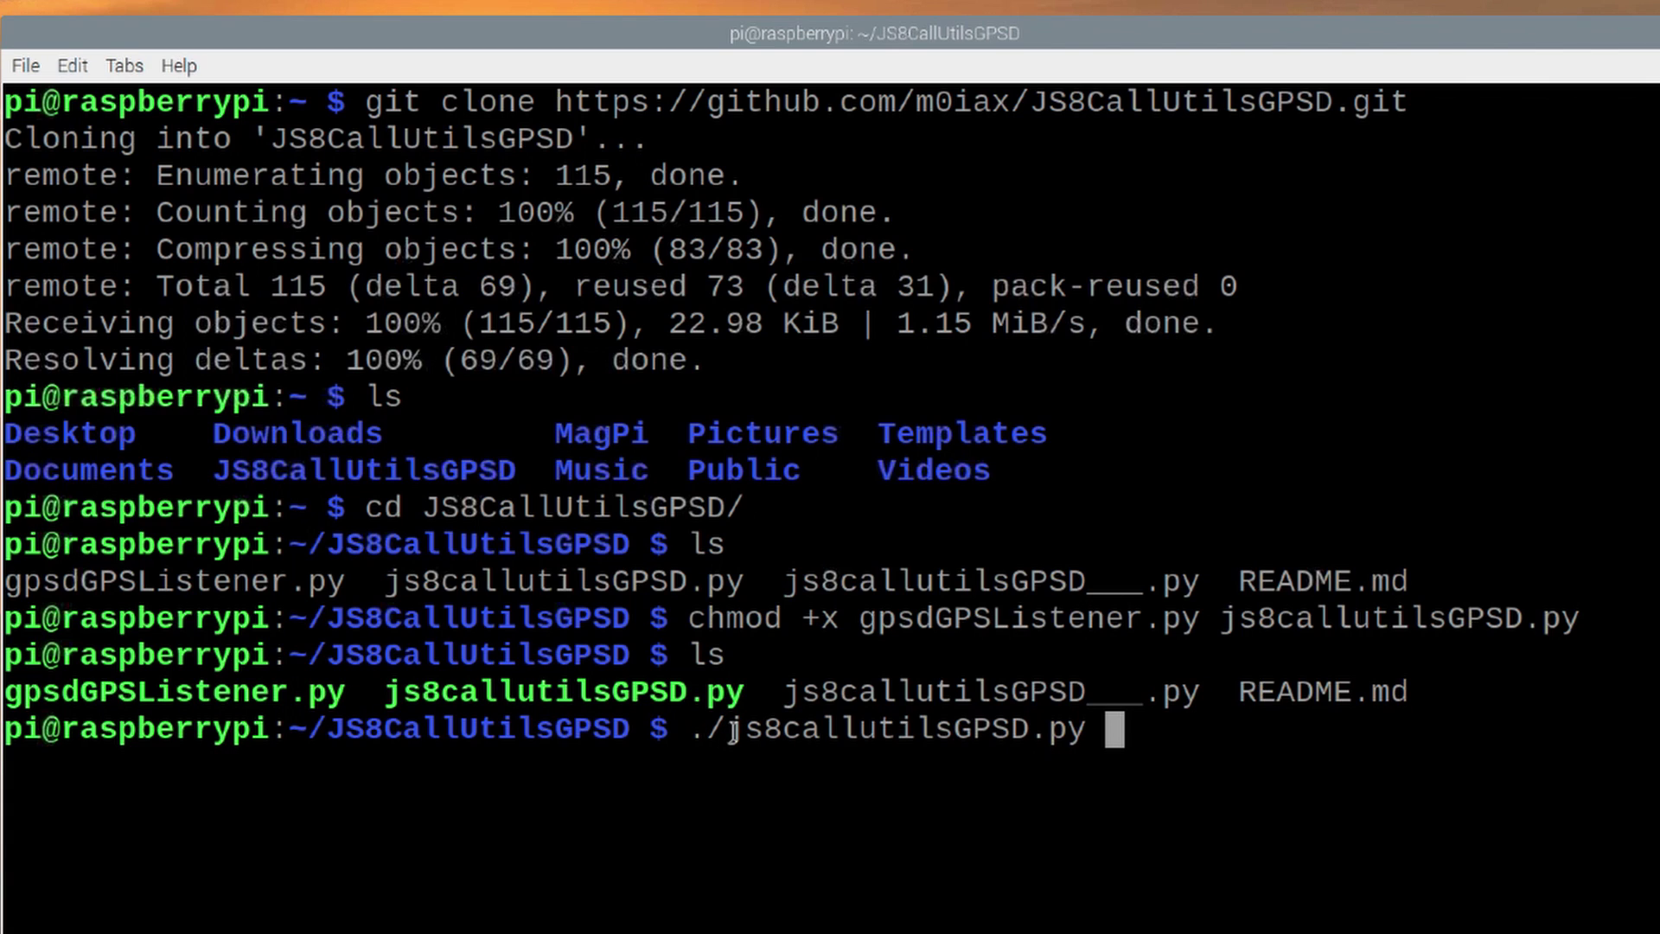
# Step: Run ./js8callutilsGPSD.py and move the JS8CALL Utilities window to the upper left
pyautogui.press('Return')
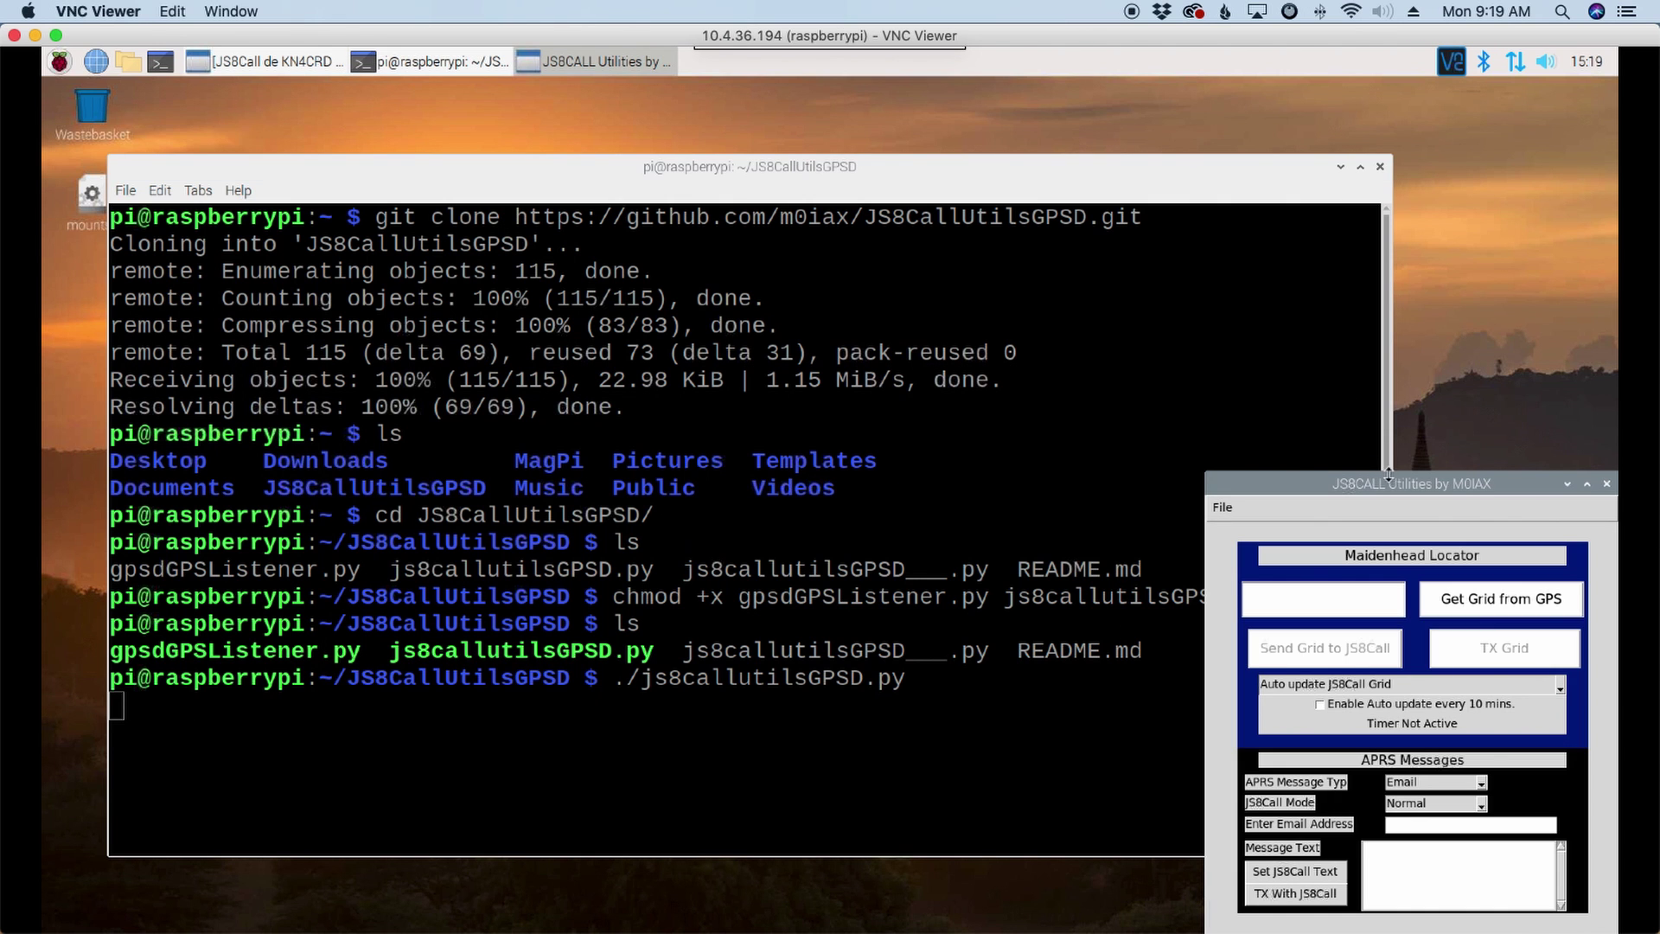
pyautogui.moveTo(1411, 486); pyautogui.dragTo(488, 180)
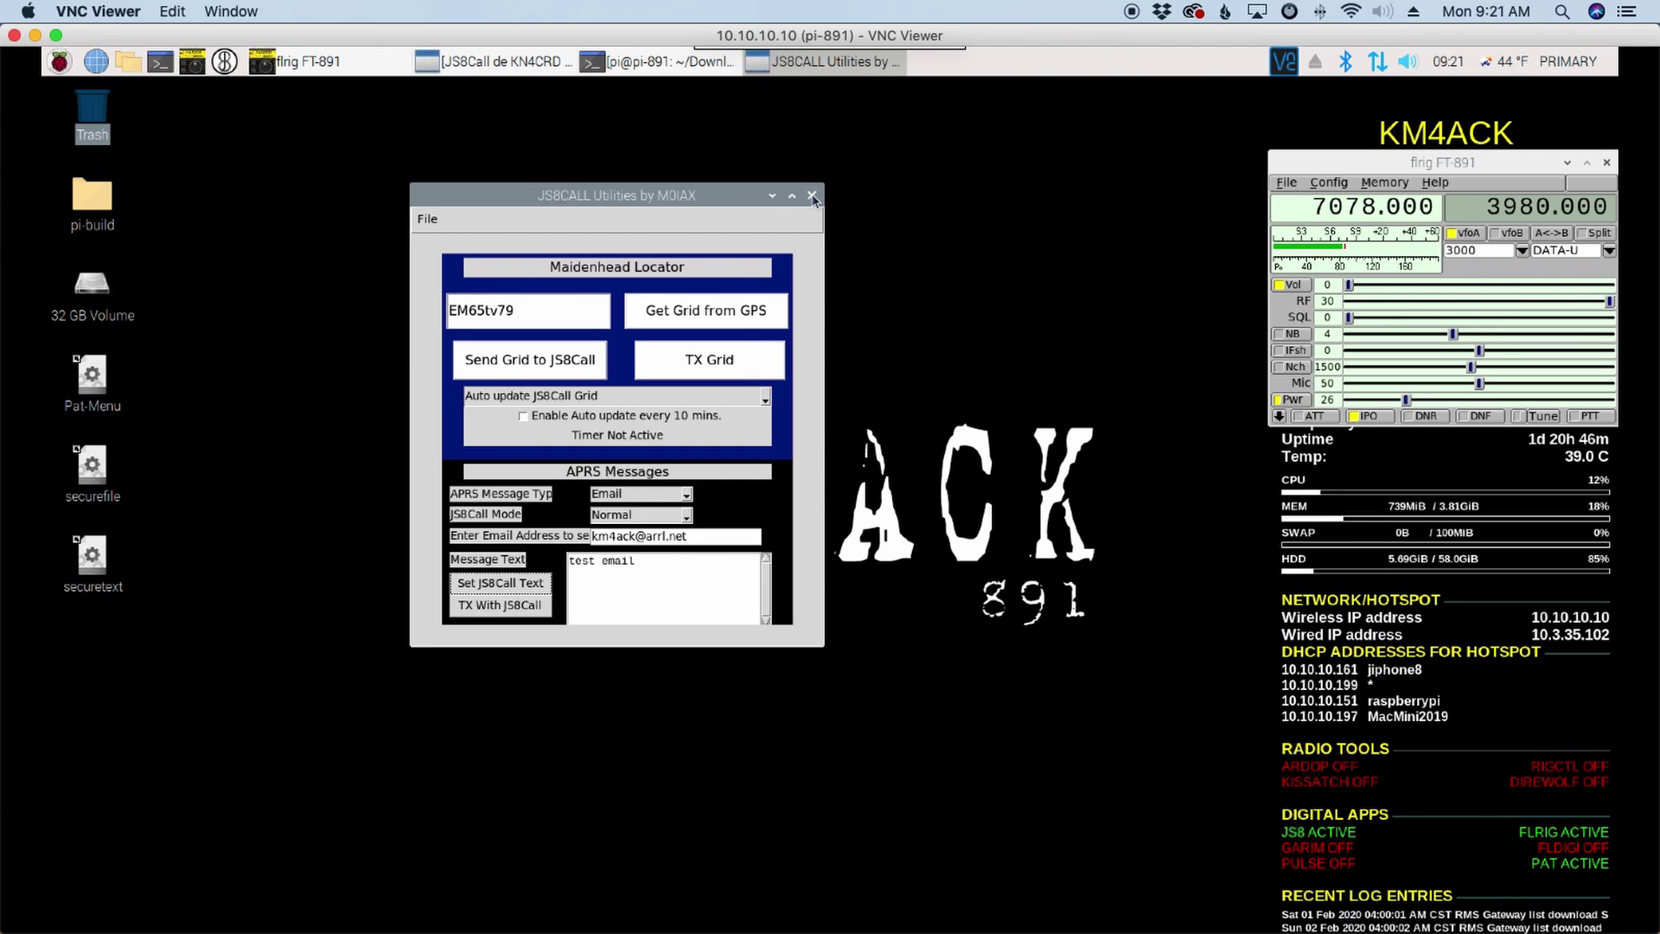
# Step: Close the old JS8CALL Utilities window and open the raspberry menu's Hamradio list
pyautogui.click(812, 198)
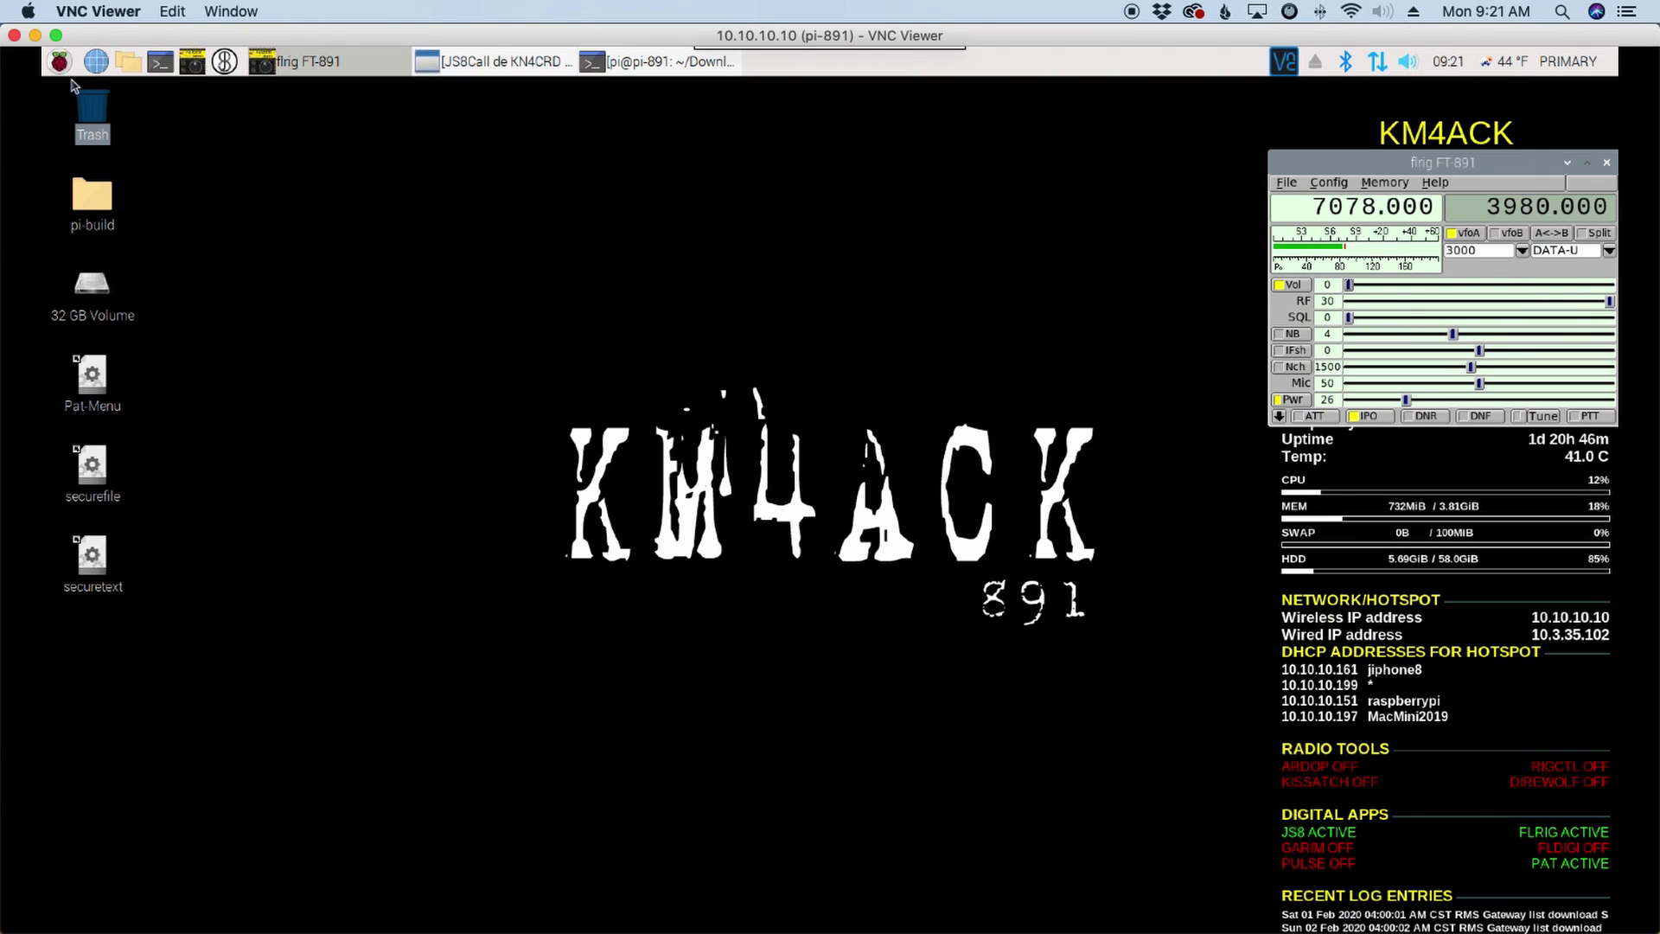
pyautogui.click(60, 62)
pyautogui.moveTo(159, 277)
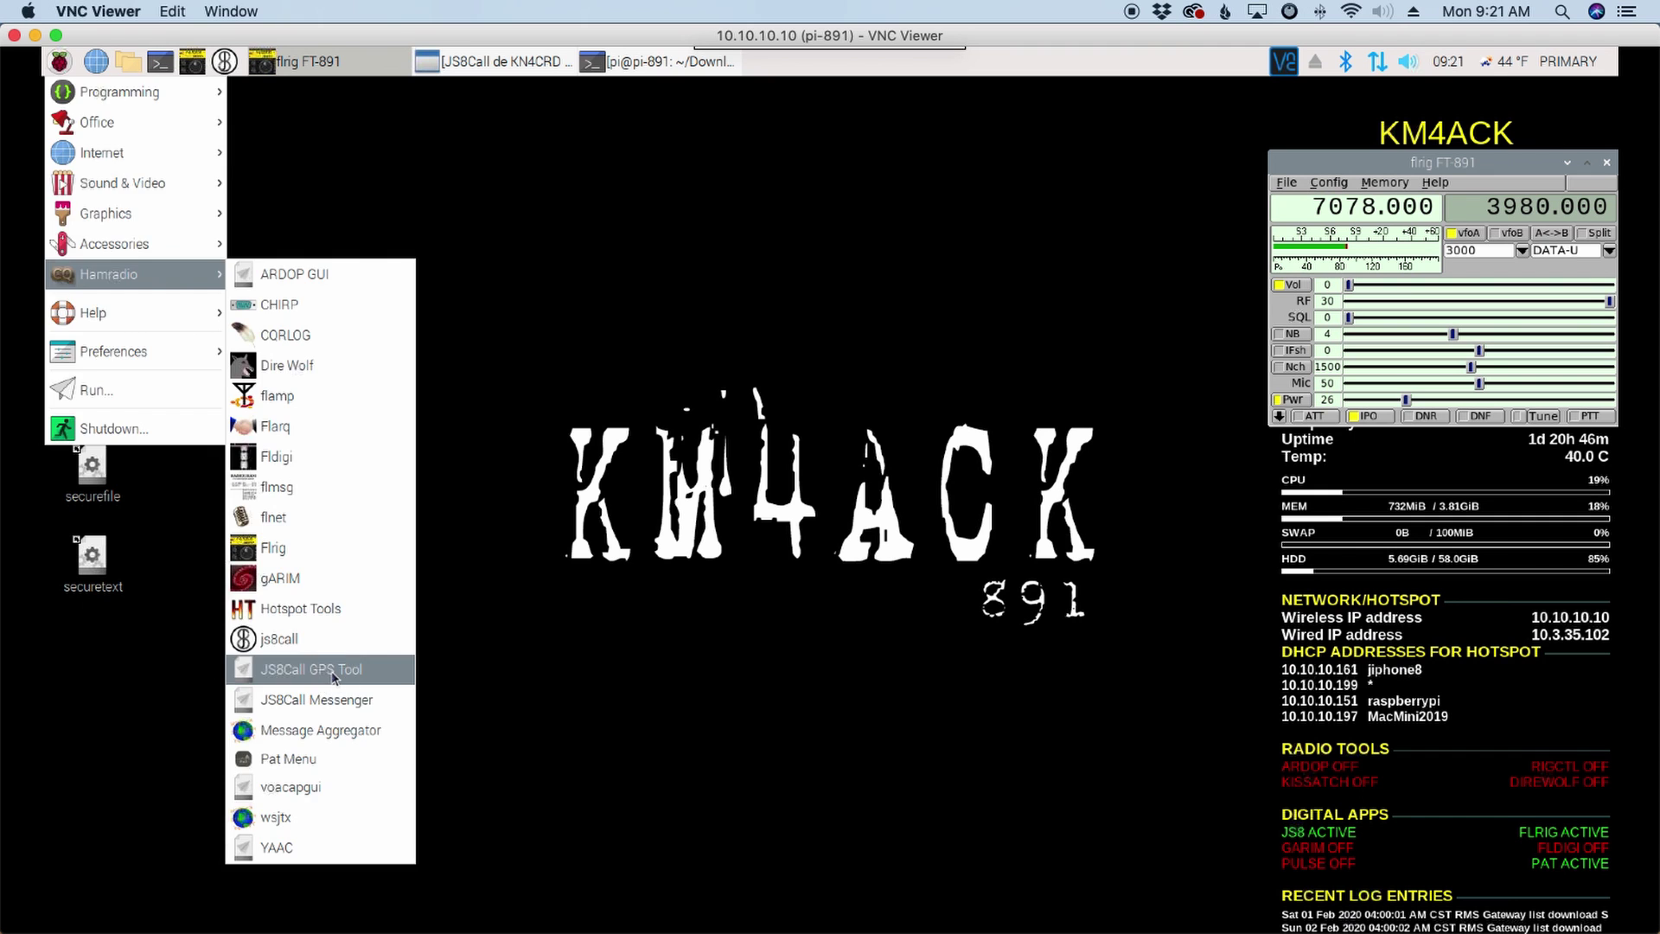
# Step: Launch JS8Call GPS Tool and JS8Call Messenger side by side, then close both windows
pyautogui.click(300, 380)
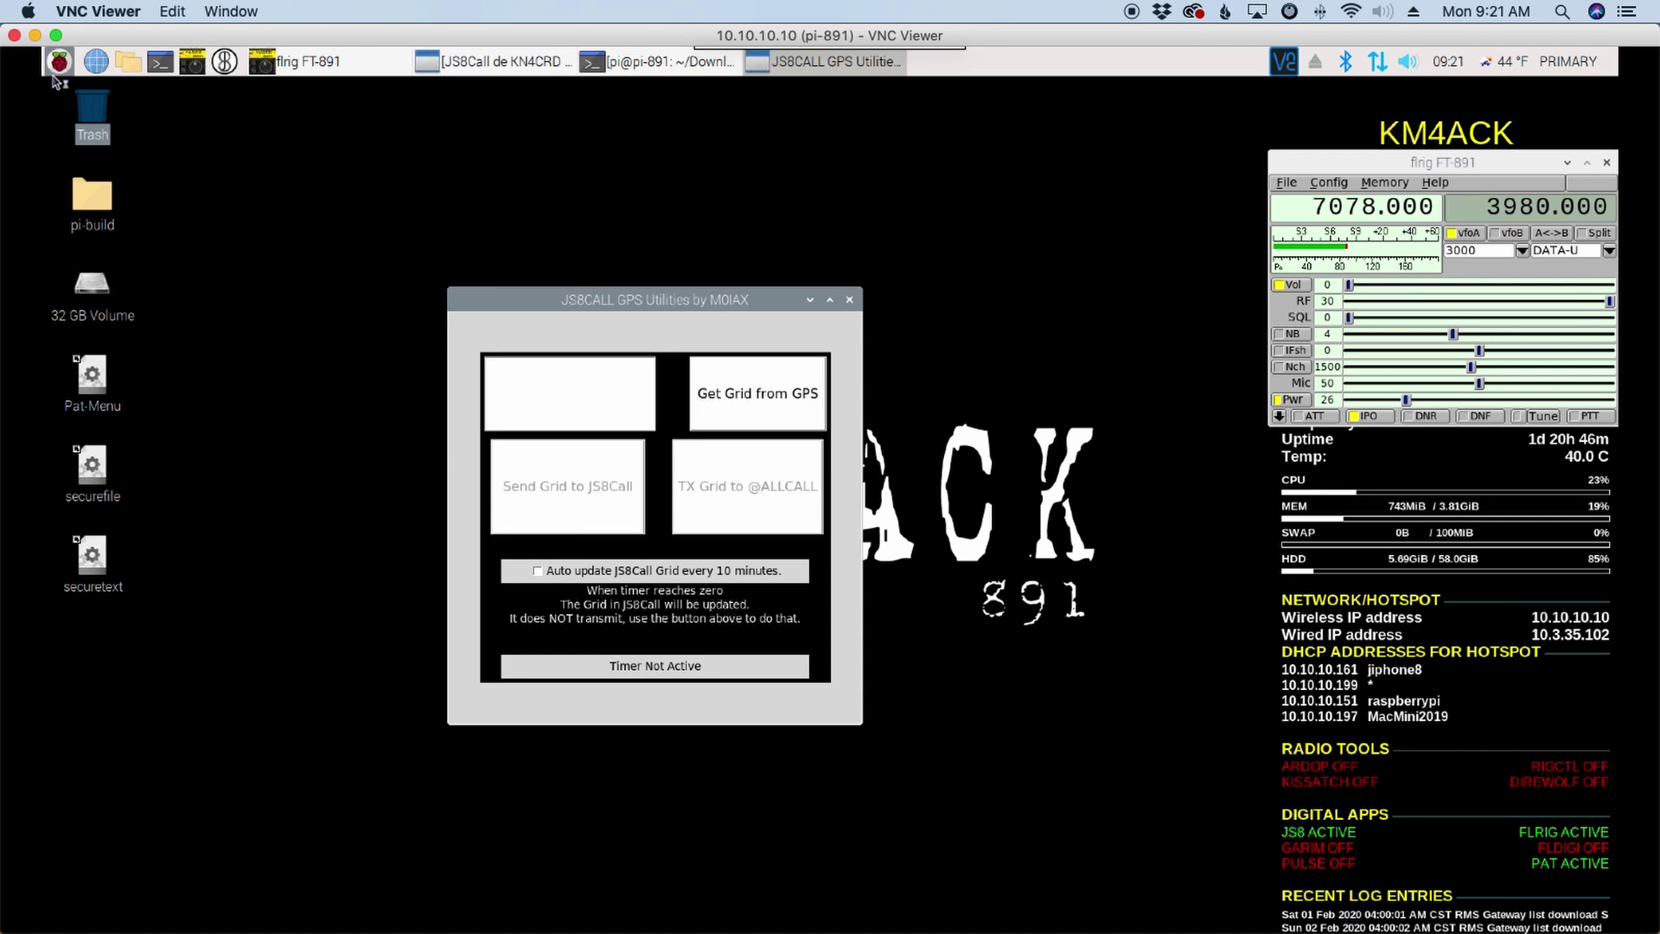
pyautogui.click(59, 62)
pyautogui.moveTo(205, 281)
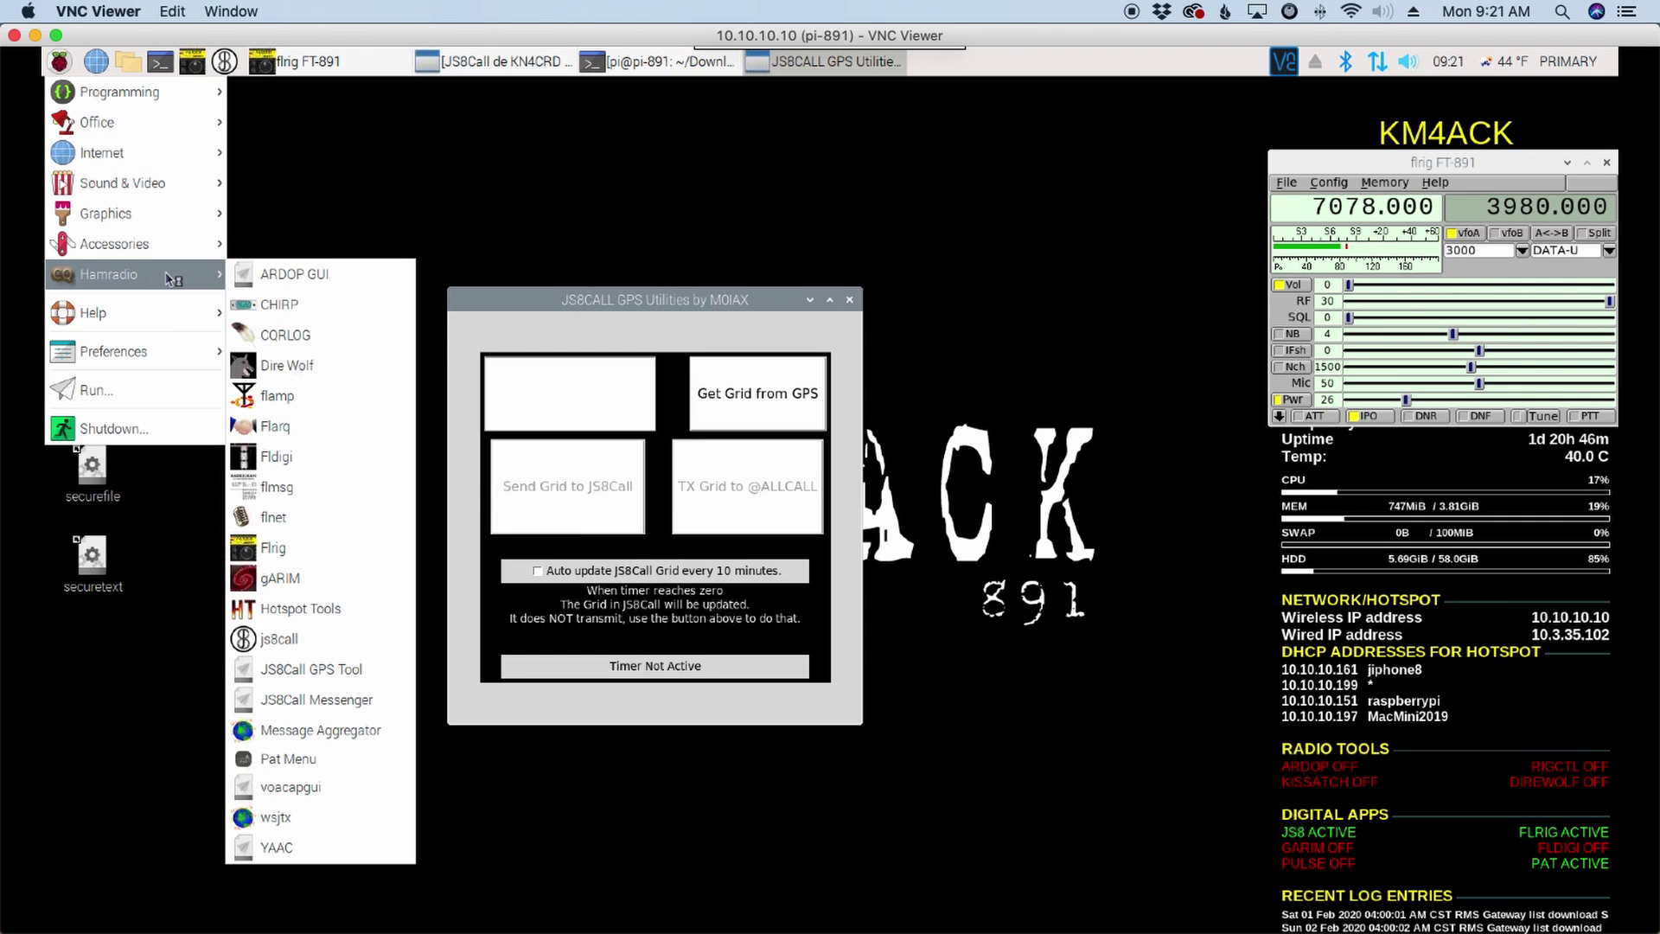
pyautogui.click(318, 700)
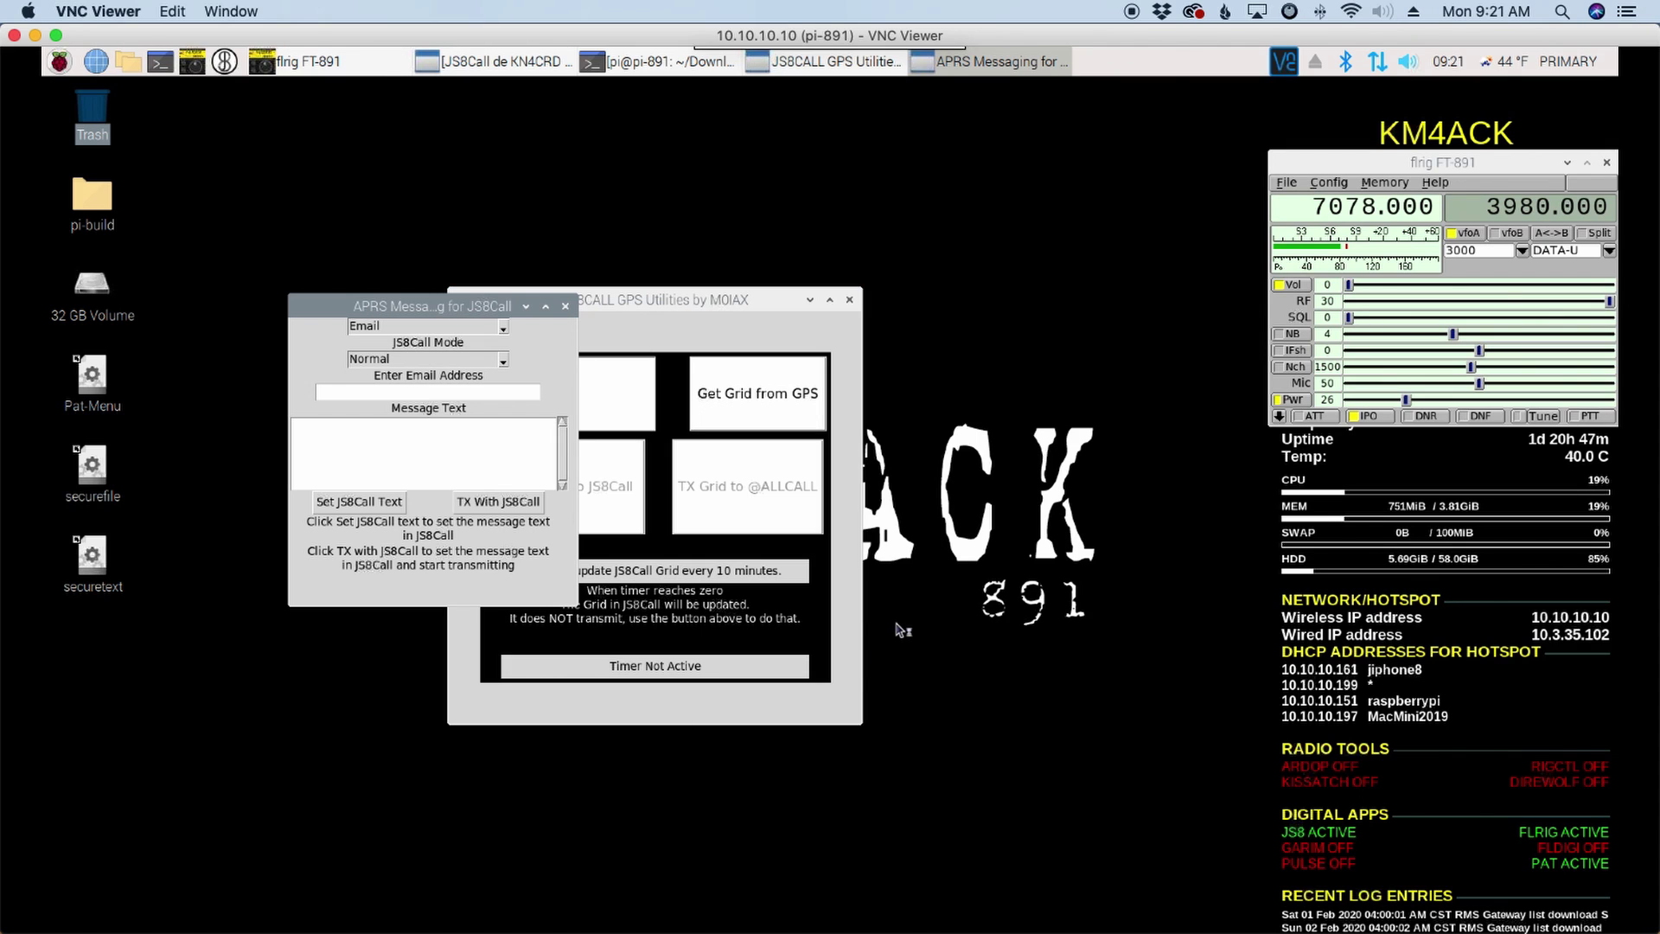
pyautogui.moveTo(411, 307); pyautogui.dragTo(1005, 300)
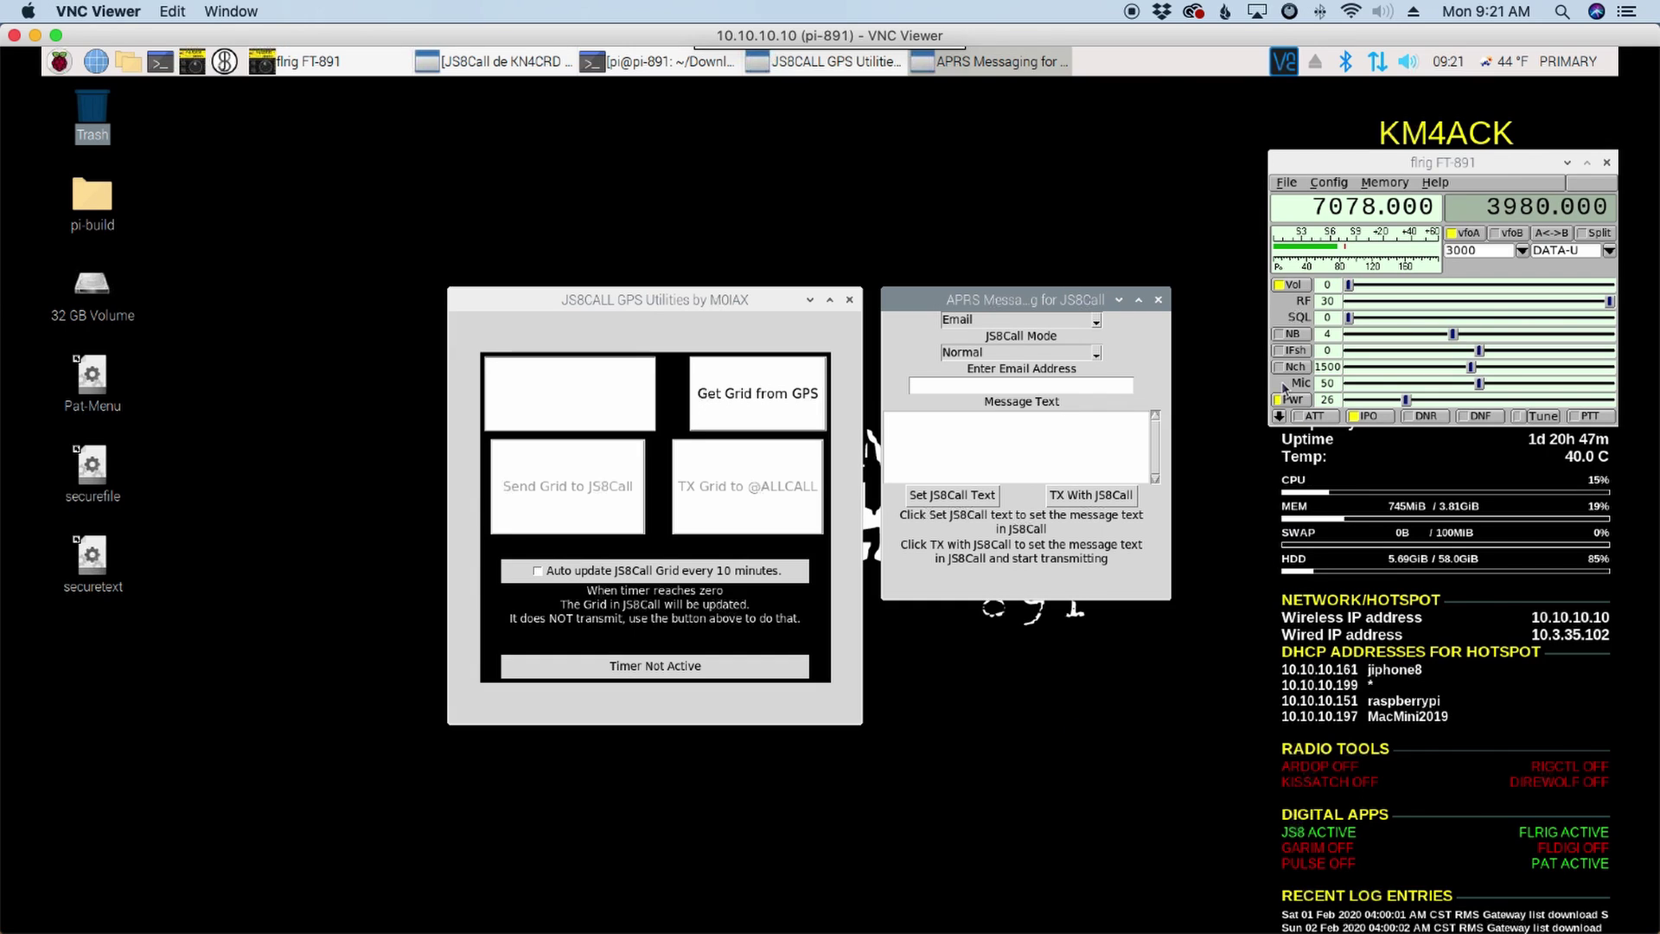
pyautogui.click(1158, 300)
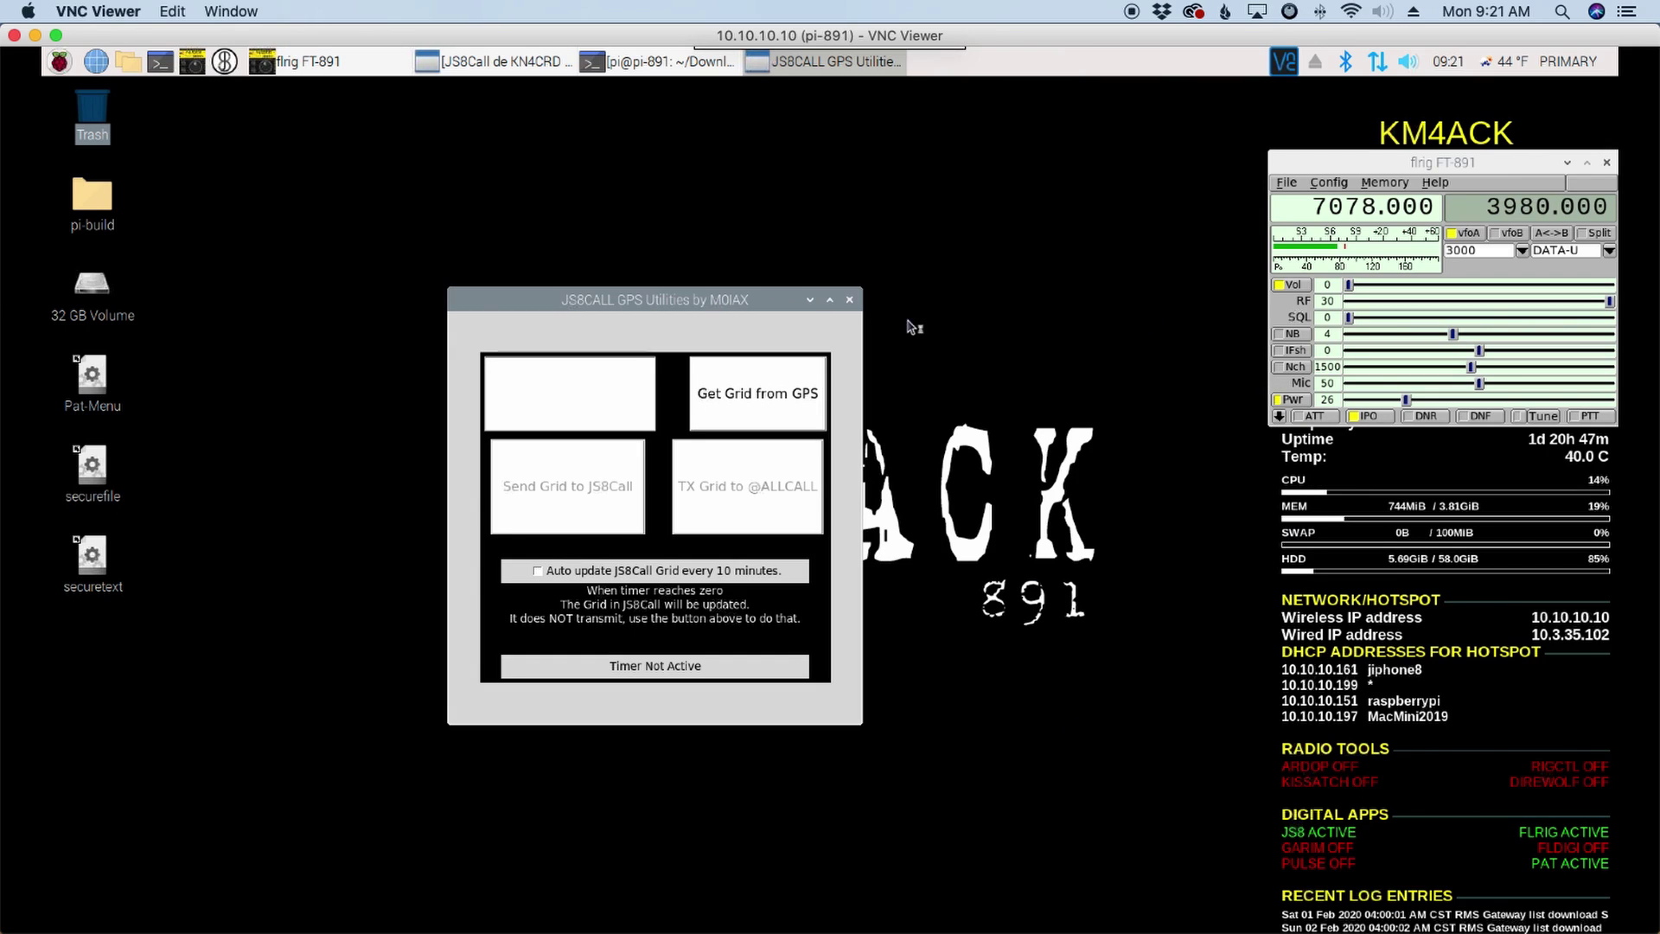
pyautogui.click(849, 299)
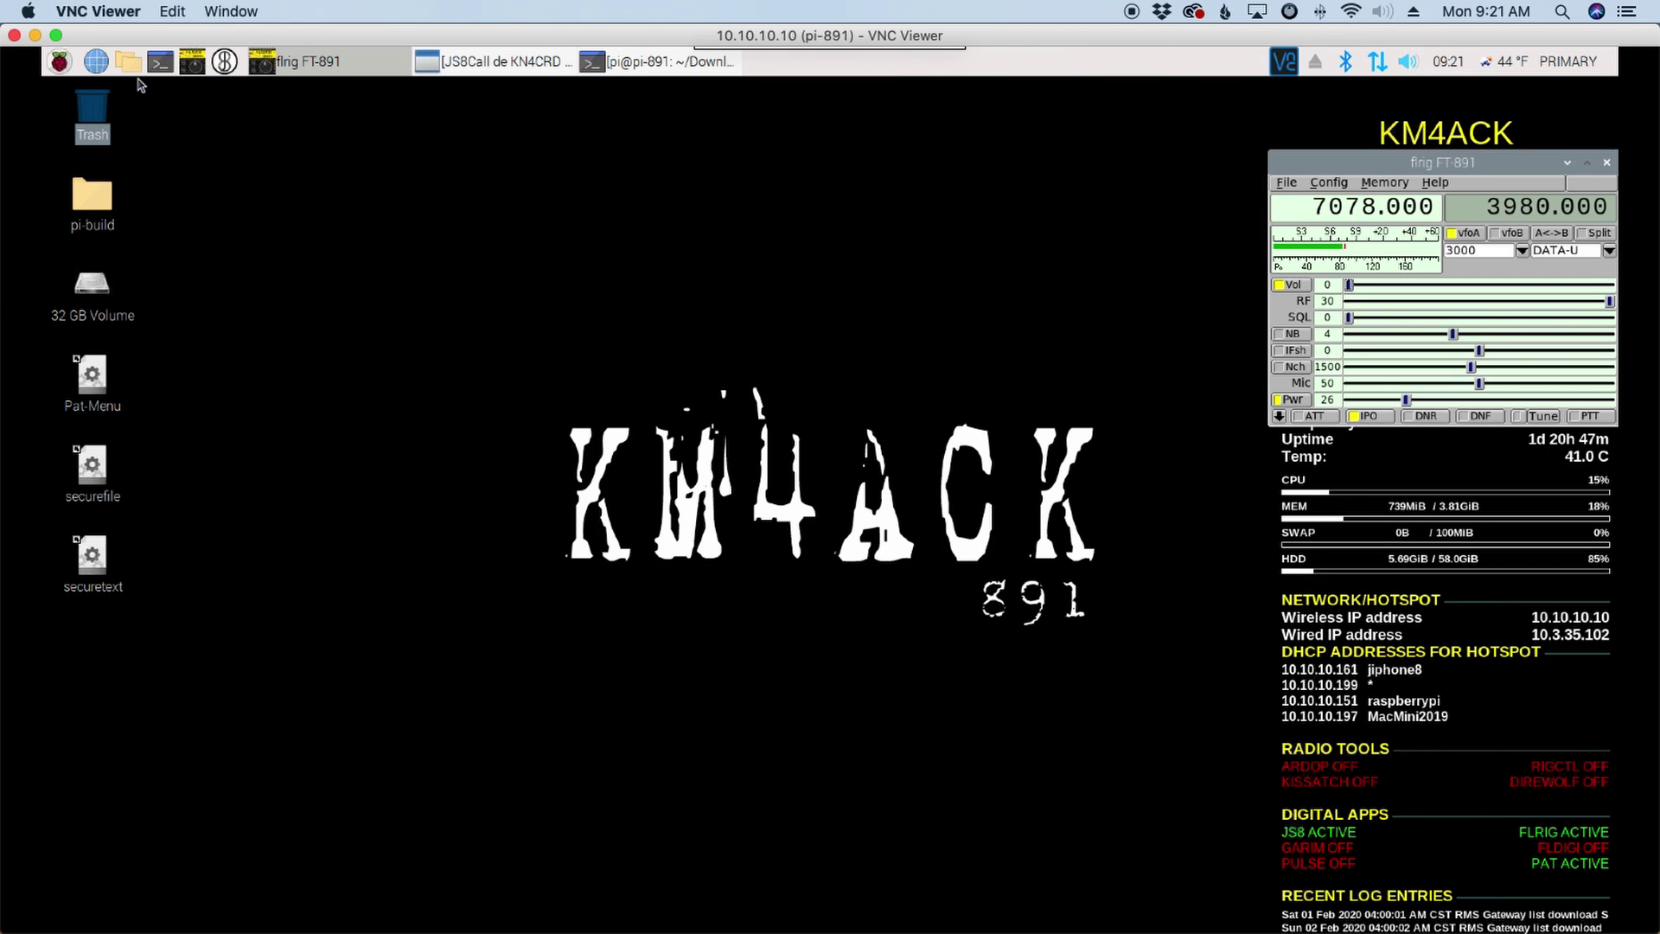
# Step: In ~/bin, select __pycache__, aprs_msgJS8Call.py, configAndSettings.py, gps_listener.py and js8callgpsUI.py
pyautogui.click(127, 60)
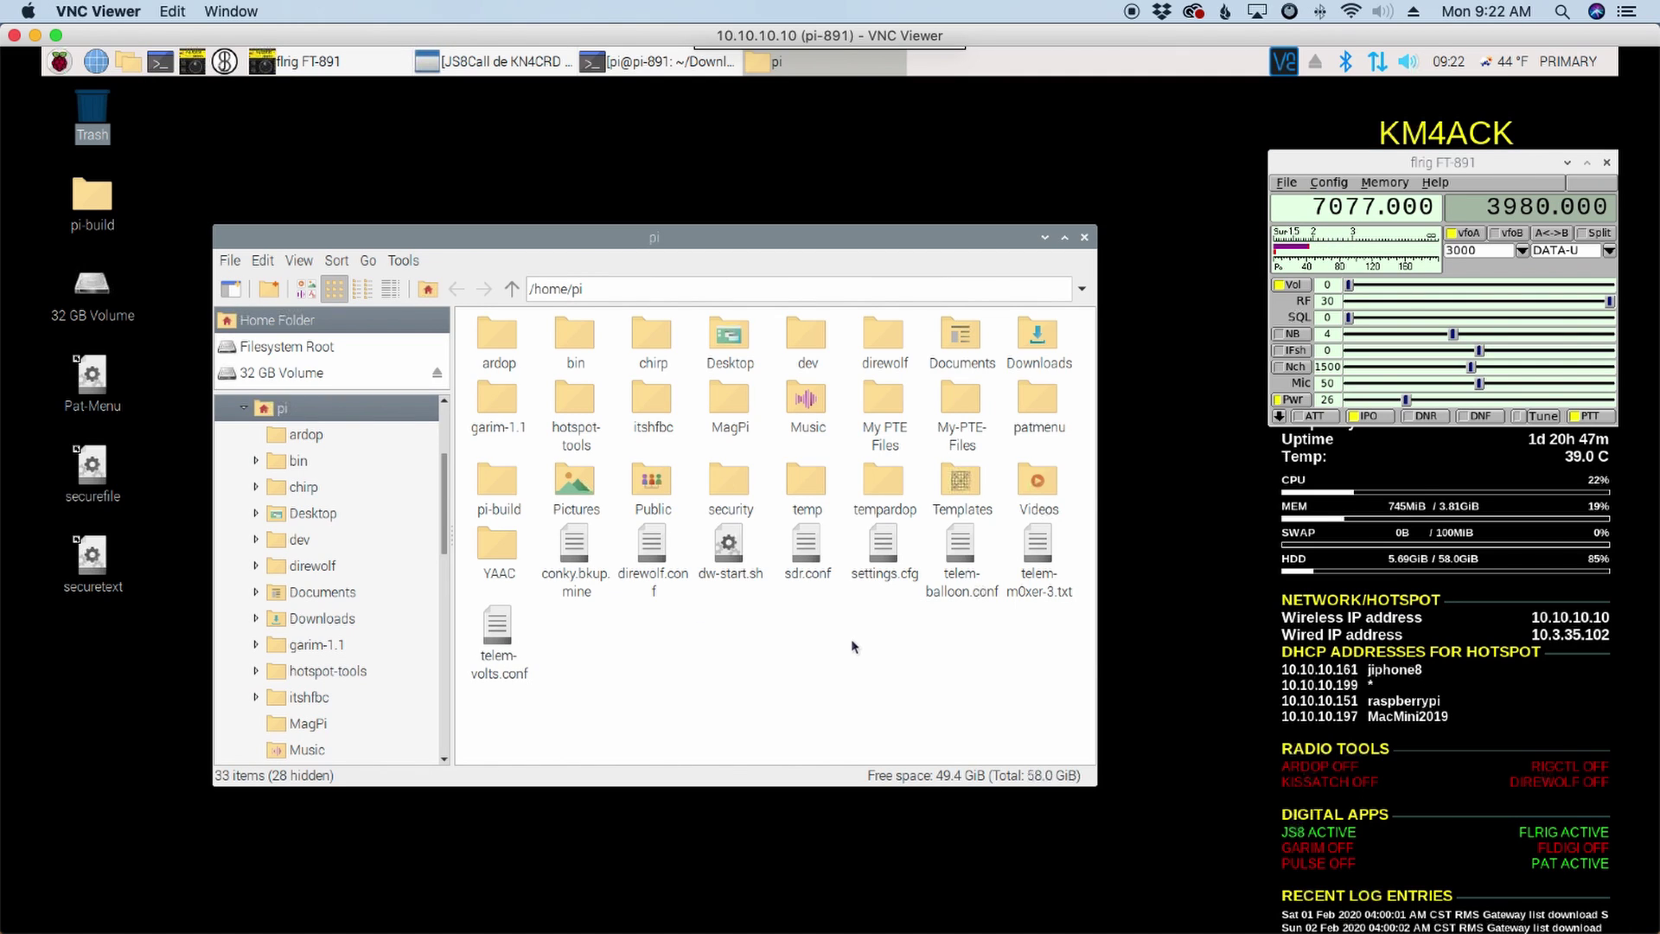
pyautogui.doubleClick(575, 343)
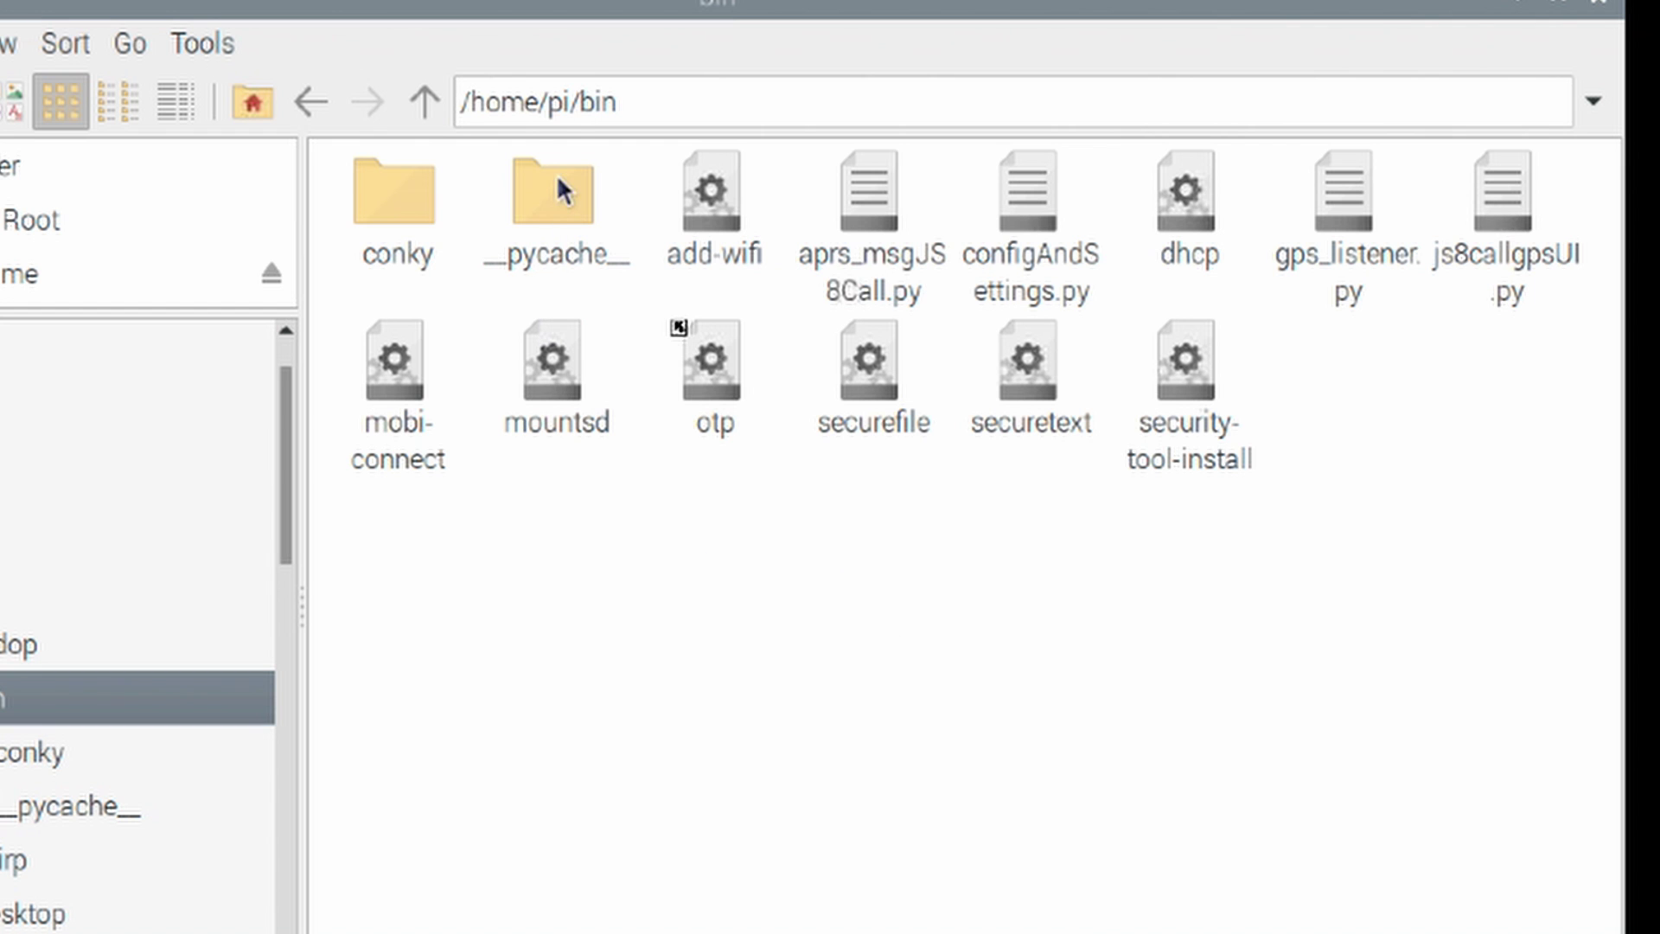
pyautogui.click(563, 189)
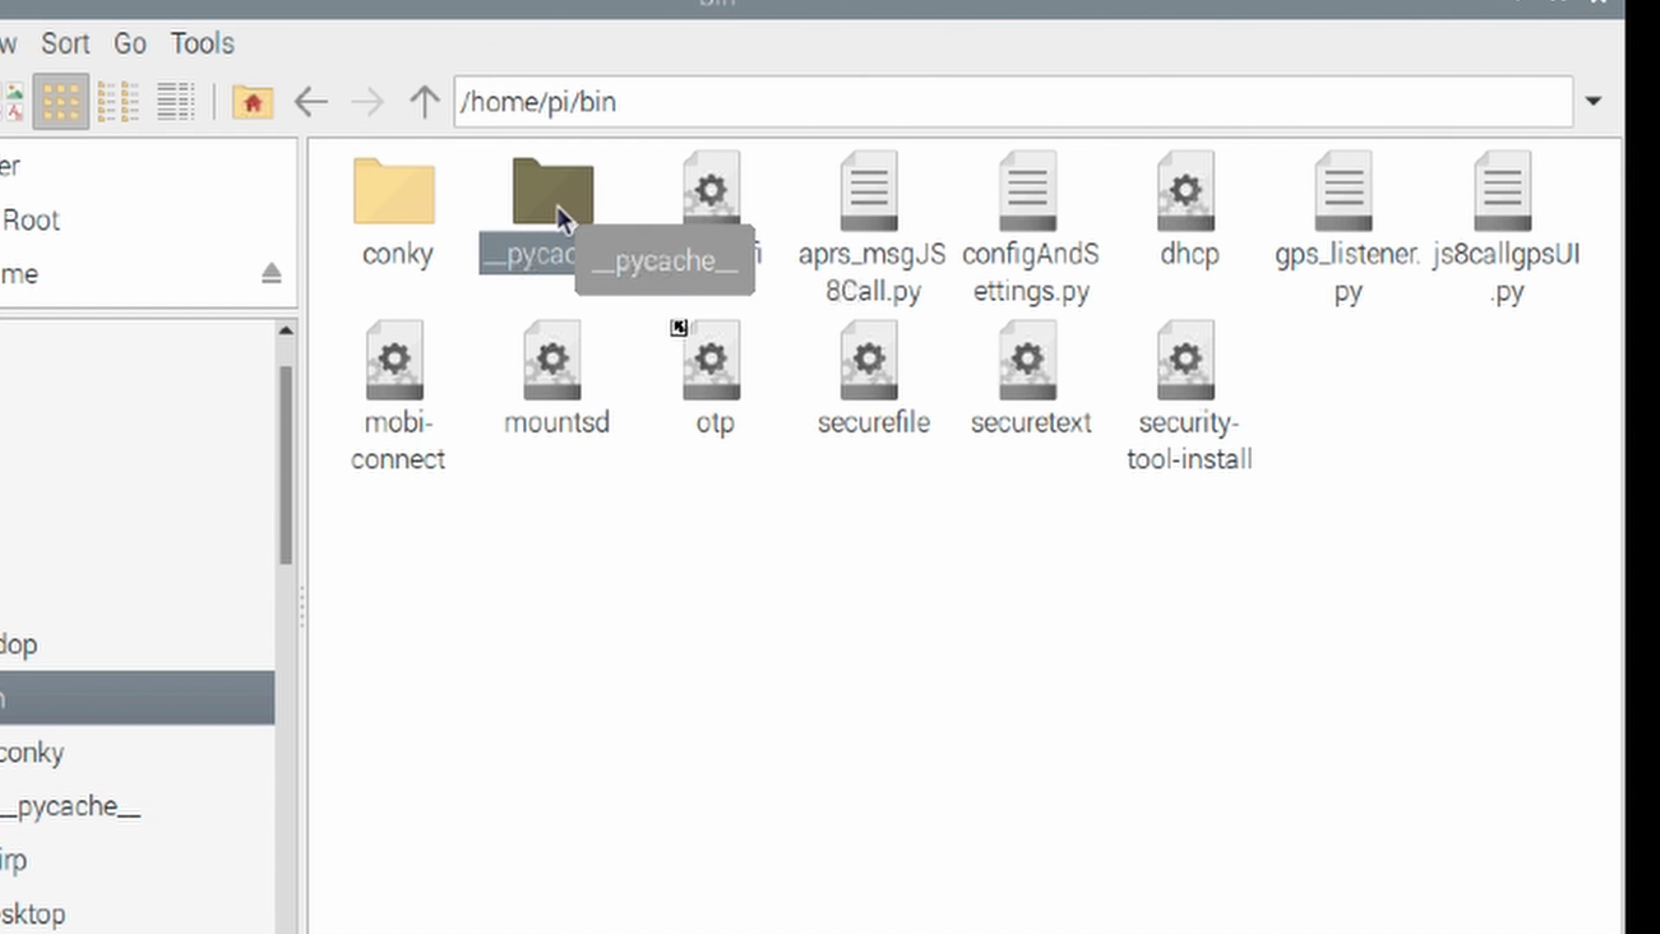
pyautogui.keyDown('ctrl'); pyautogui.click(864, 188); pyautogui.keyUp('ctrl')
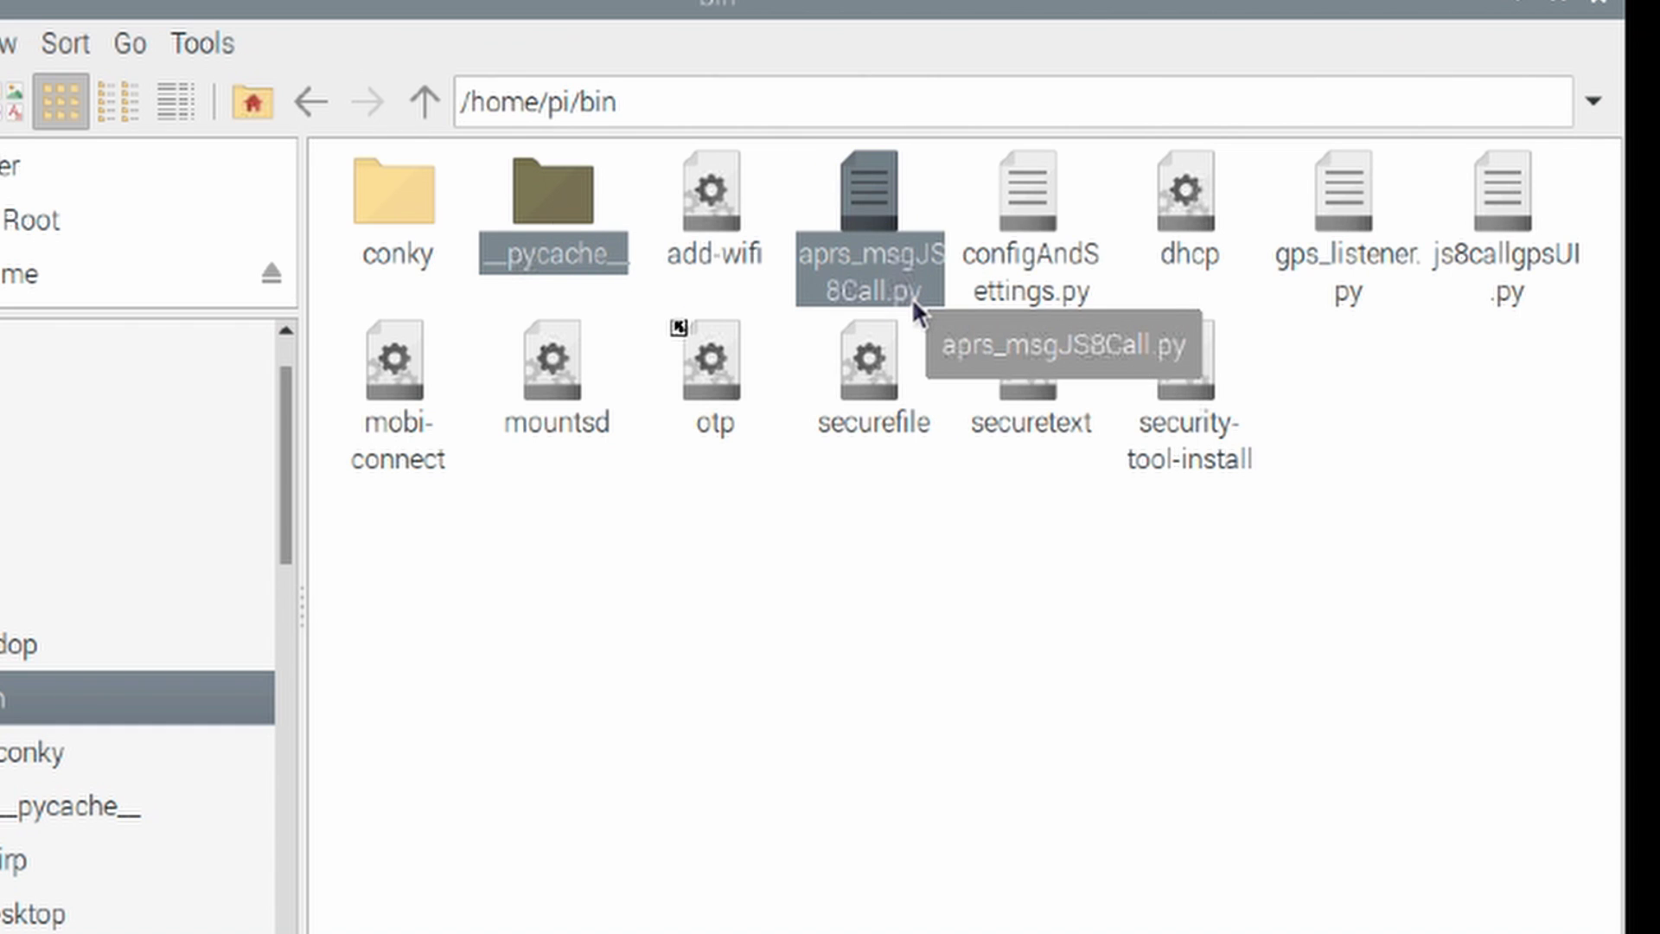
pyautogui.keyDown('ctrl'); pyautogui.click(1021, 197); pyautogui.keyUp('ctrl')
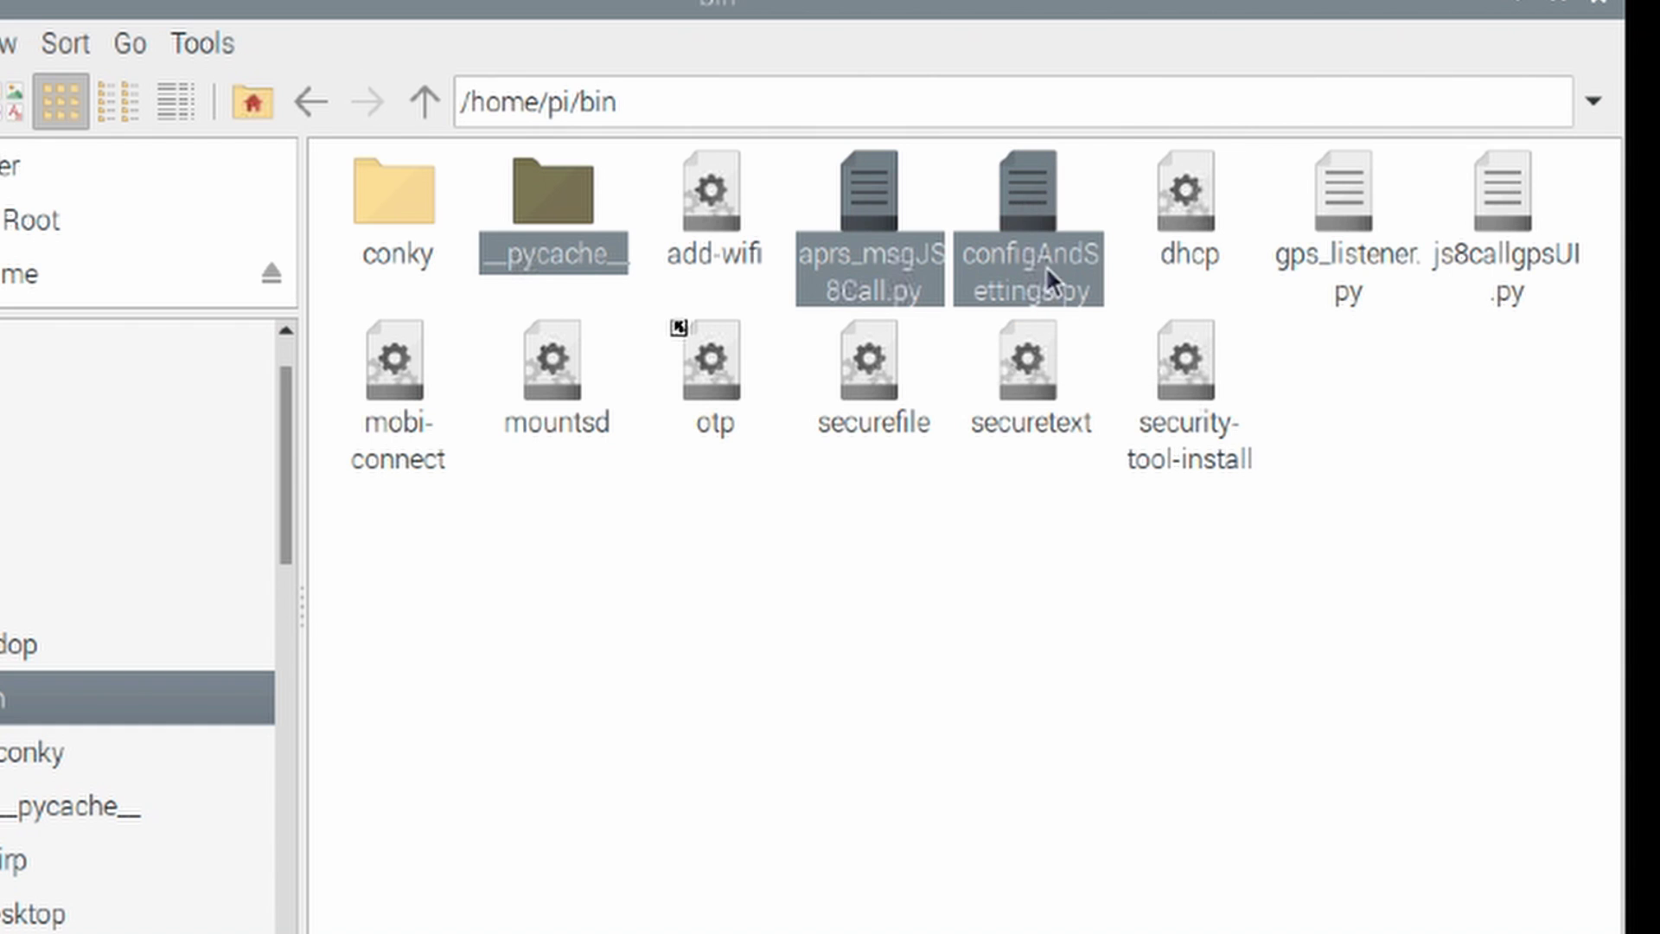
pyautogui.keyDown('ctrl'); pyautogui.click(1345, 177); pyautogui.keyUp('ctrl')
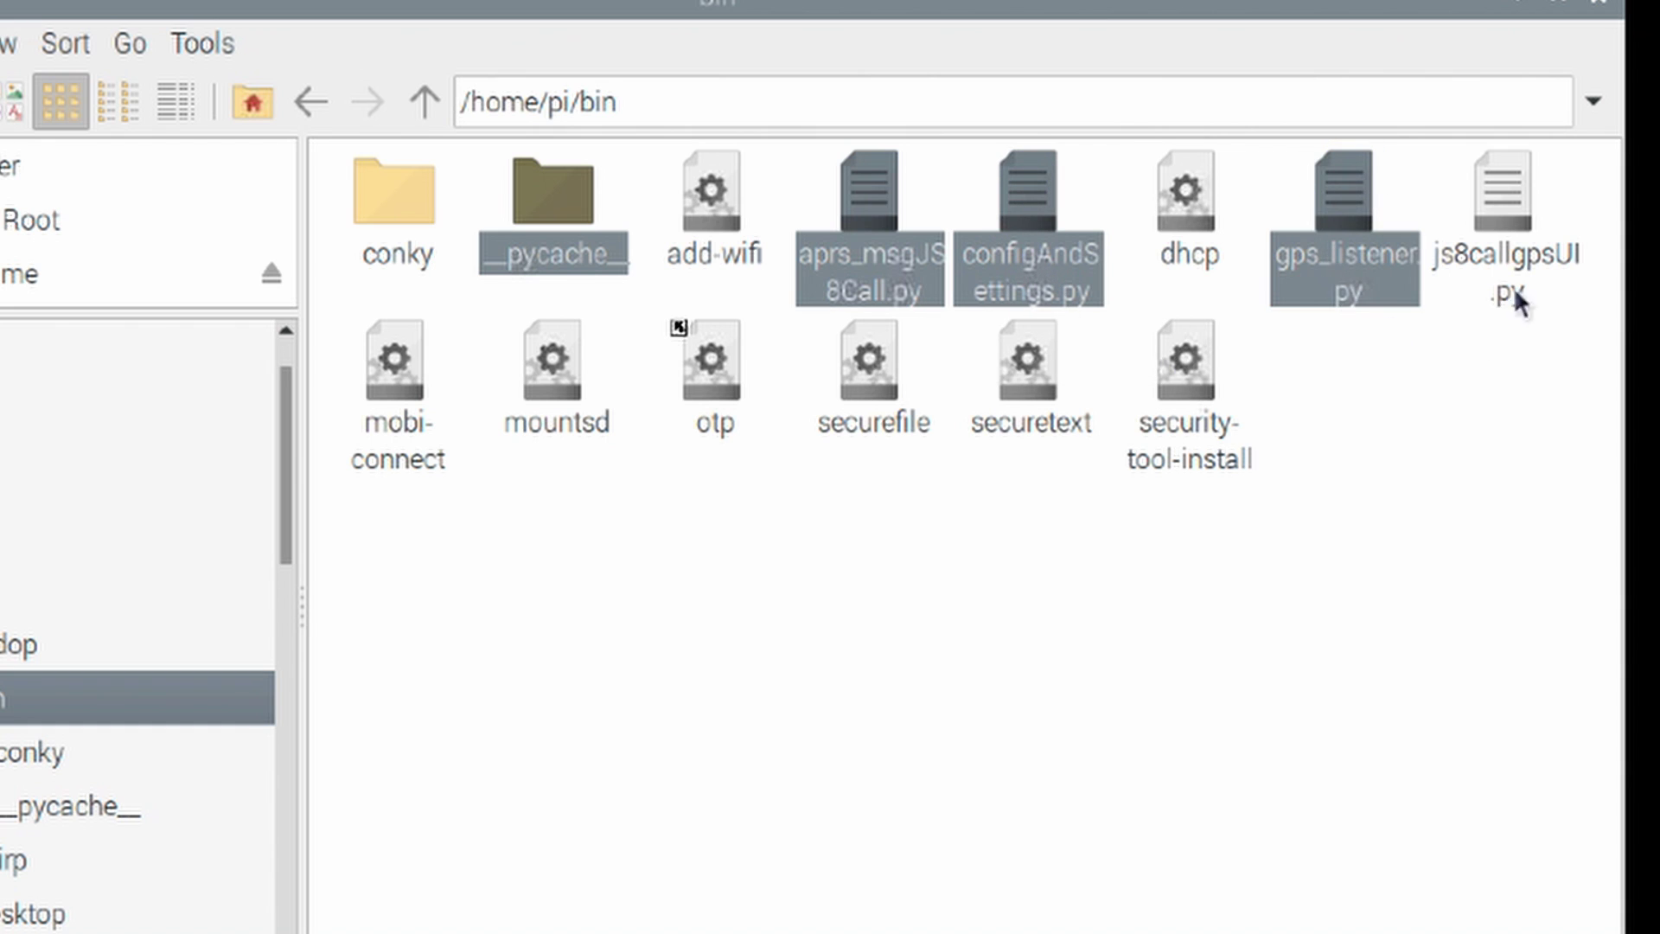
pyautogui.keyDown('ctrl'); pyautogui.click(1512, 175); pyautogui.keyUp('ctrl')
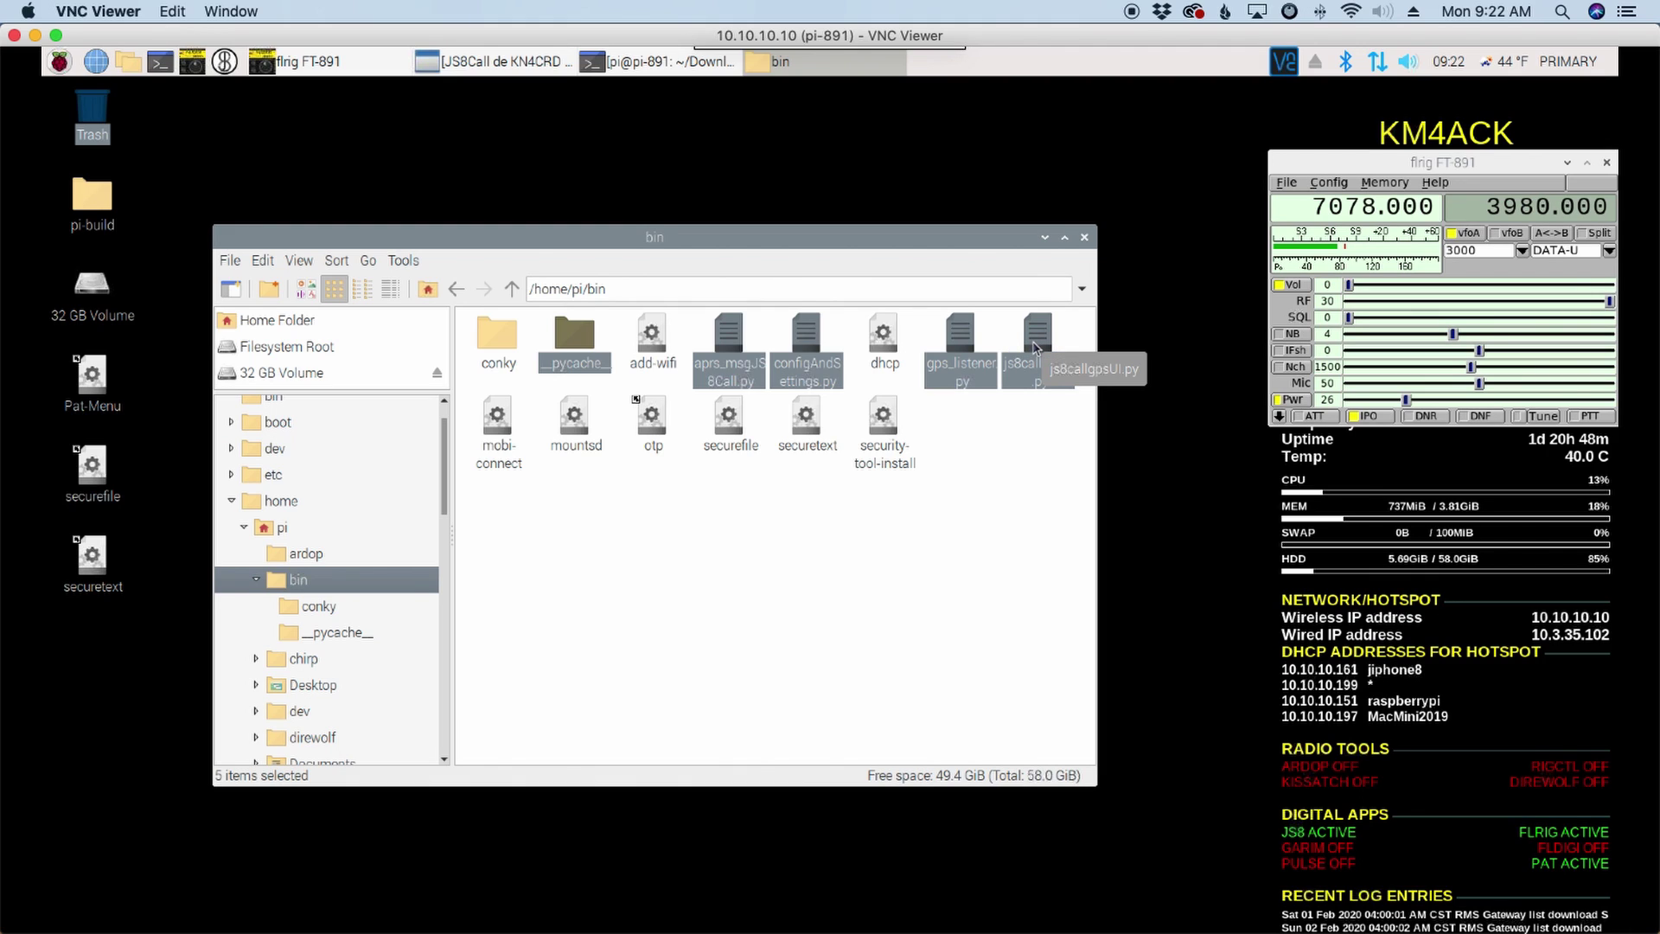
# Step: Move the five selected items to the trash and confirm with Yes
pyautogui.rightClick(1036, 348)
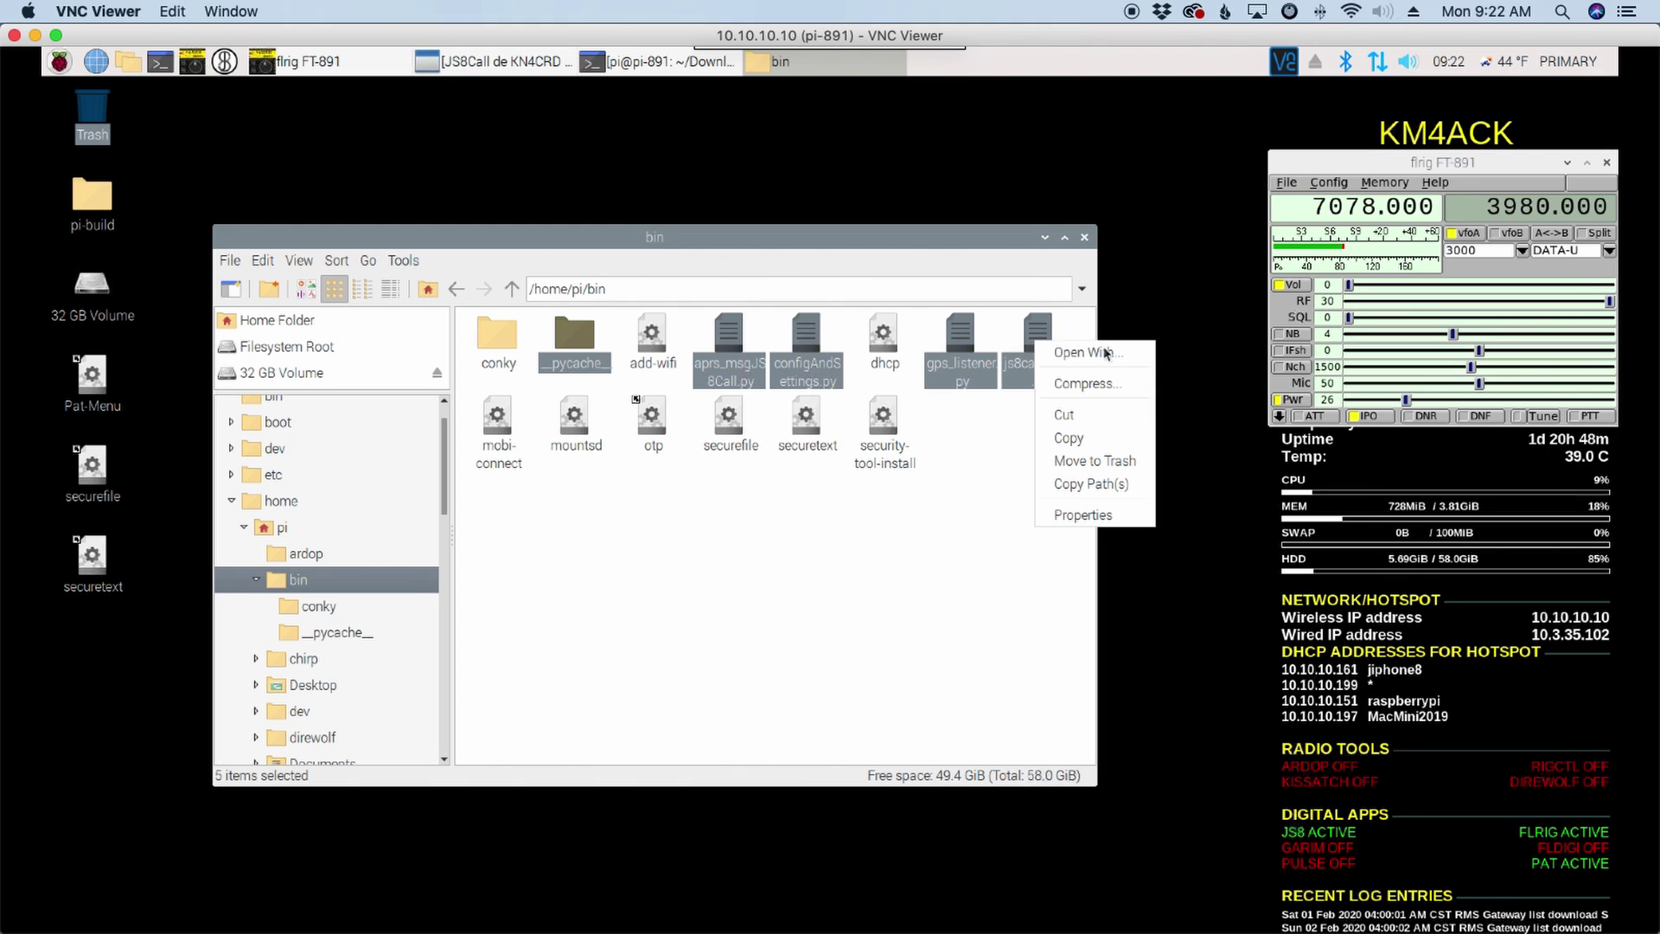
pyautogui.click(1100, 468)
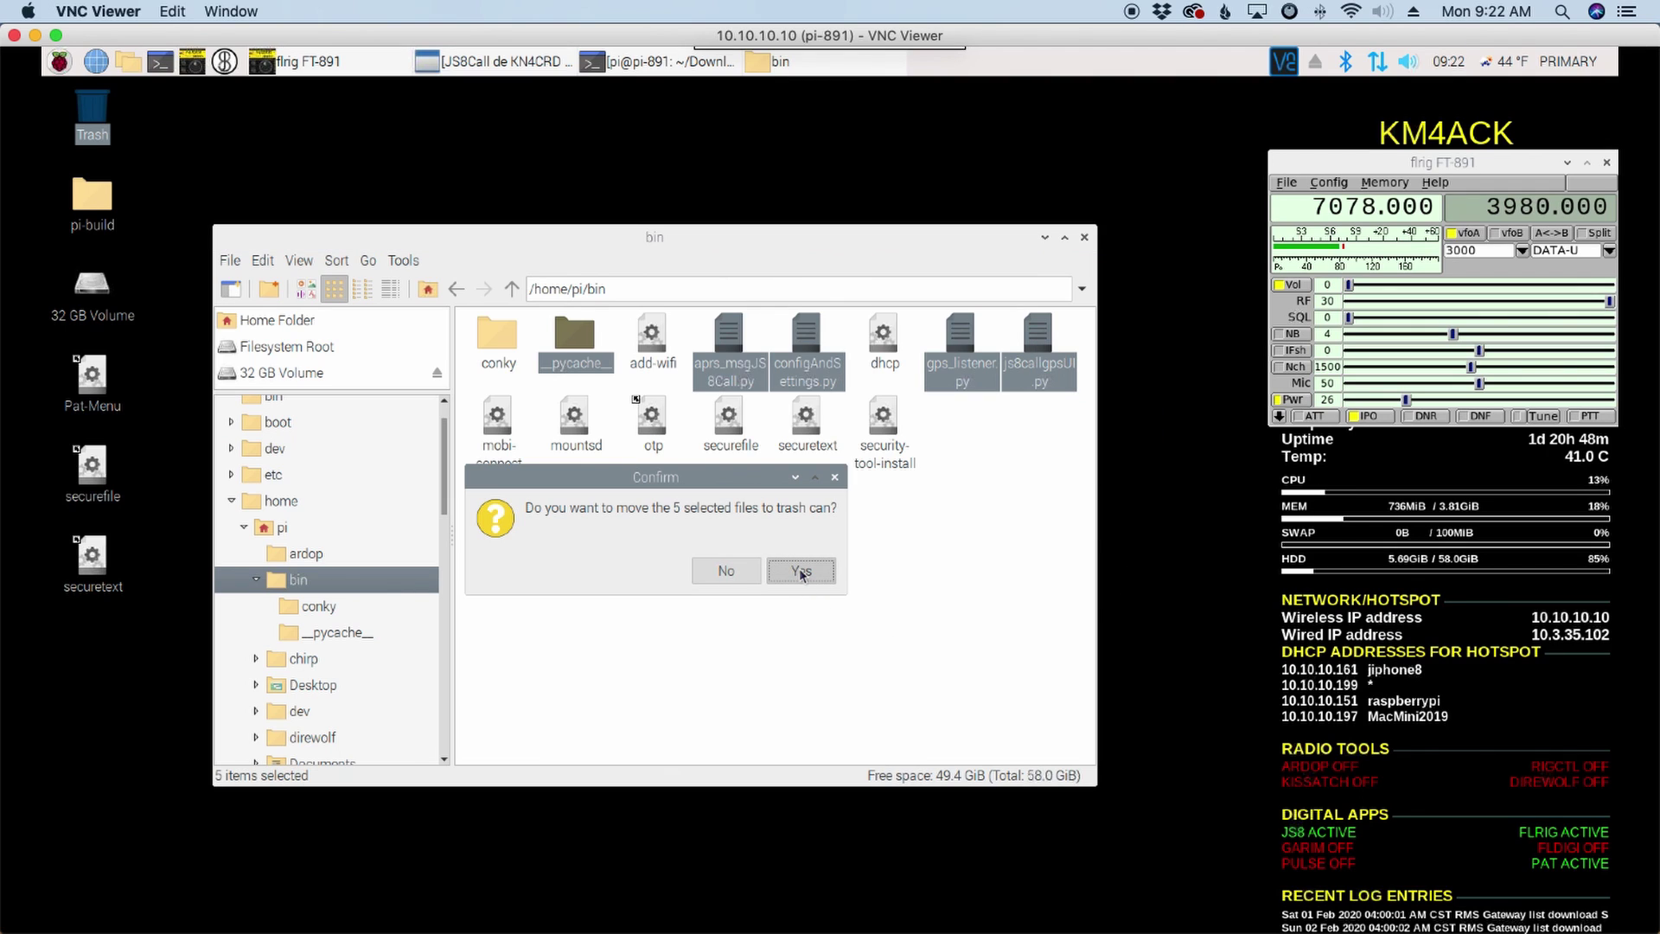
pyautogui.click(802, 572)
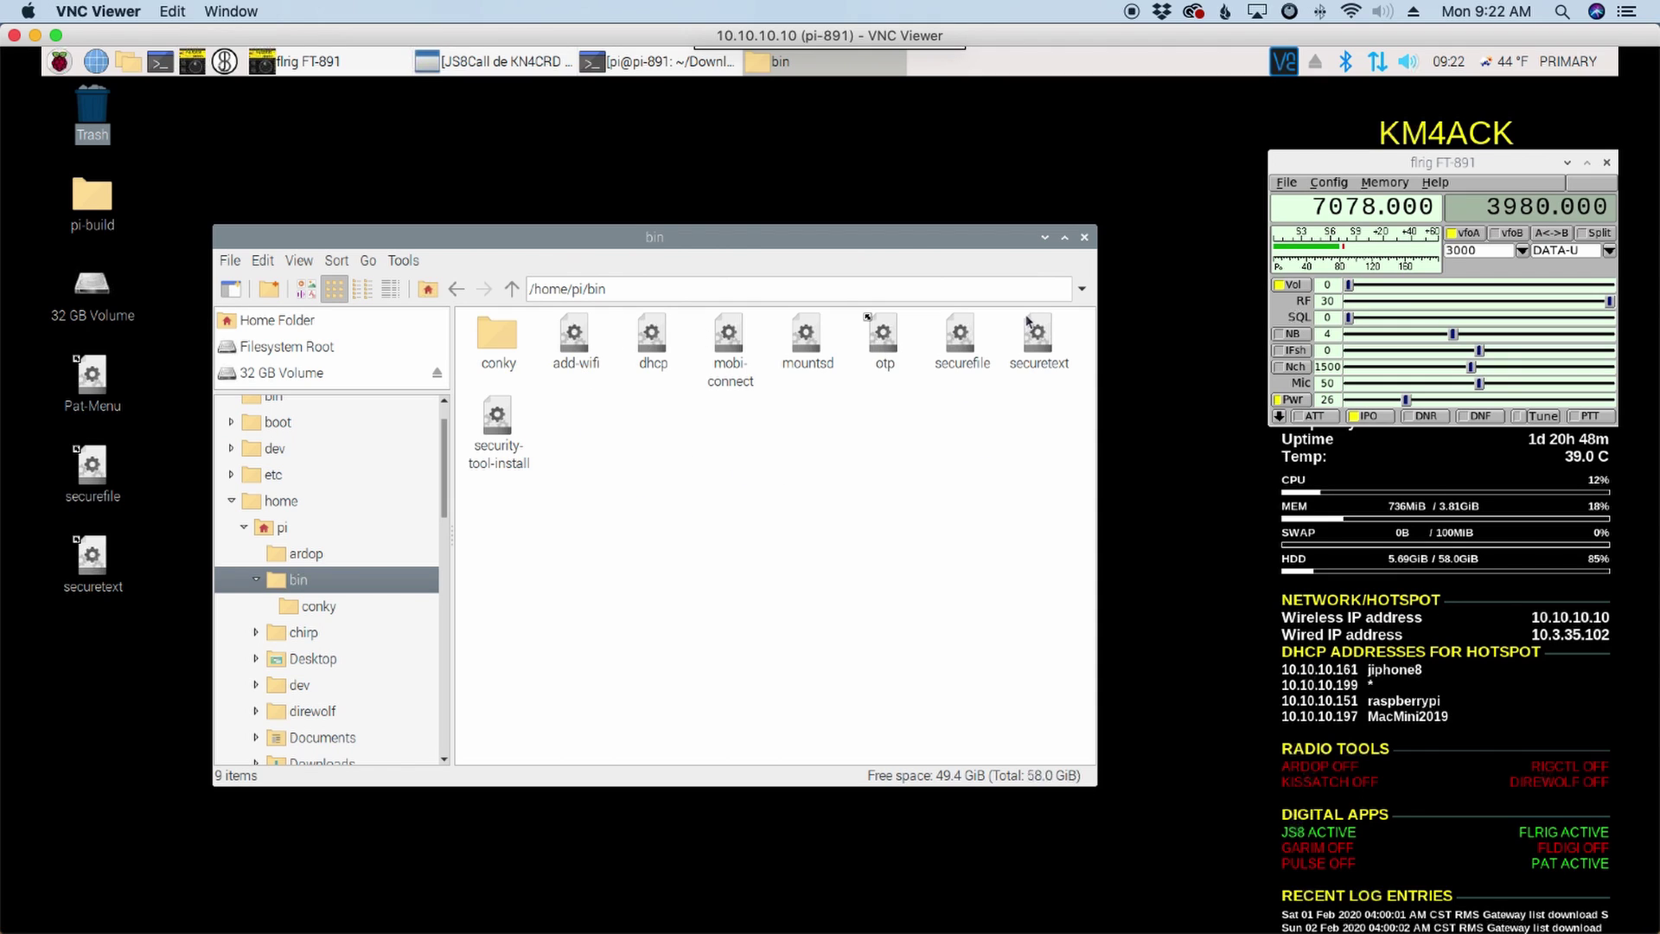
# Step: Close the bin window, open a new terminal and set its font size to 22
pyautogui.click(1084, 237)
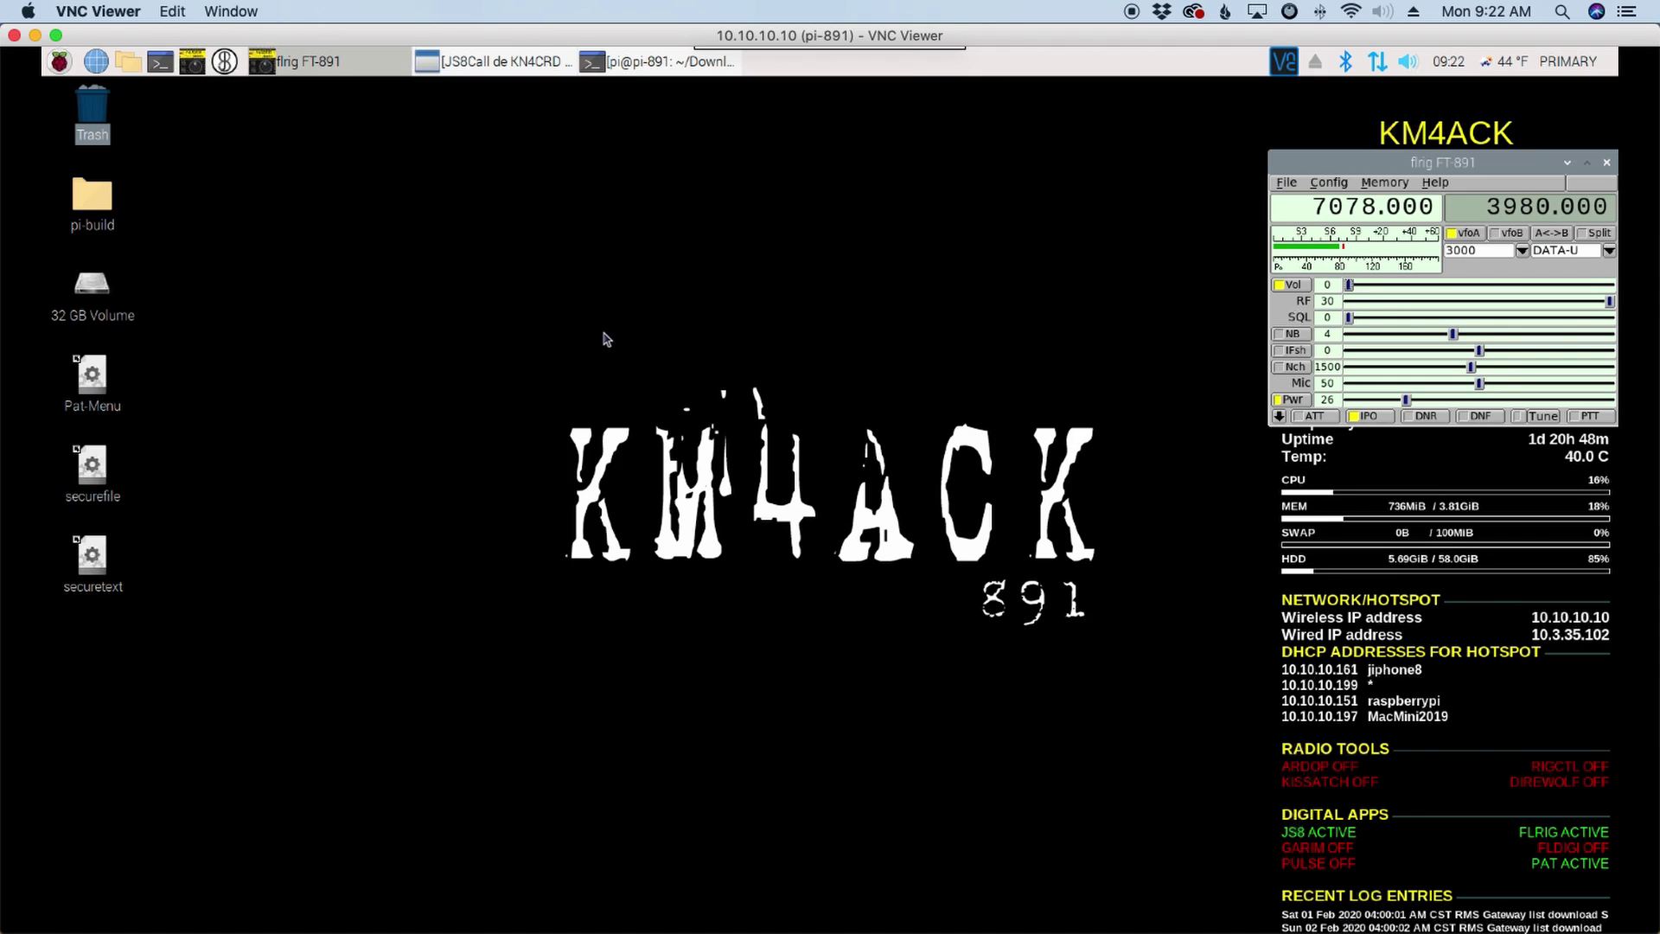
pyautogui.click(160, 62)
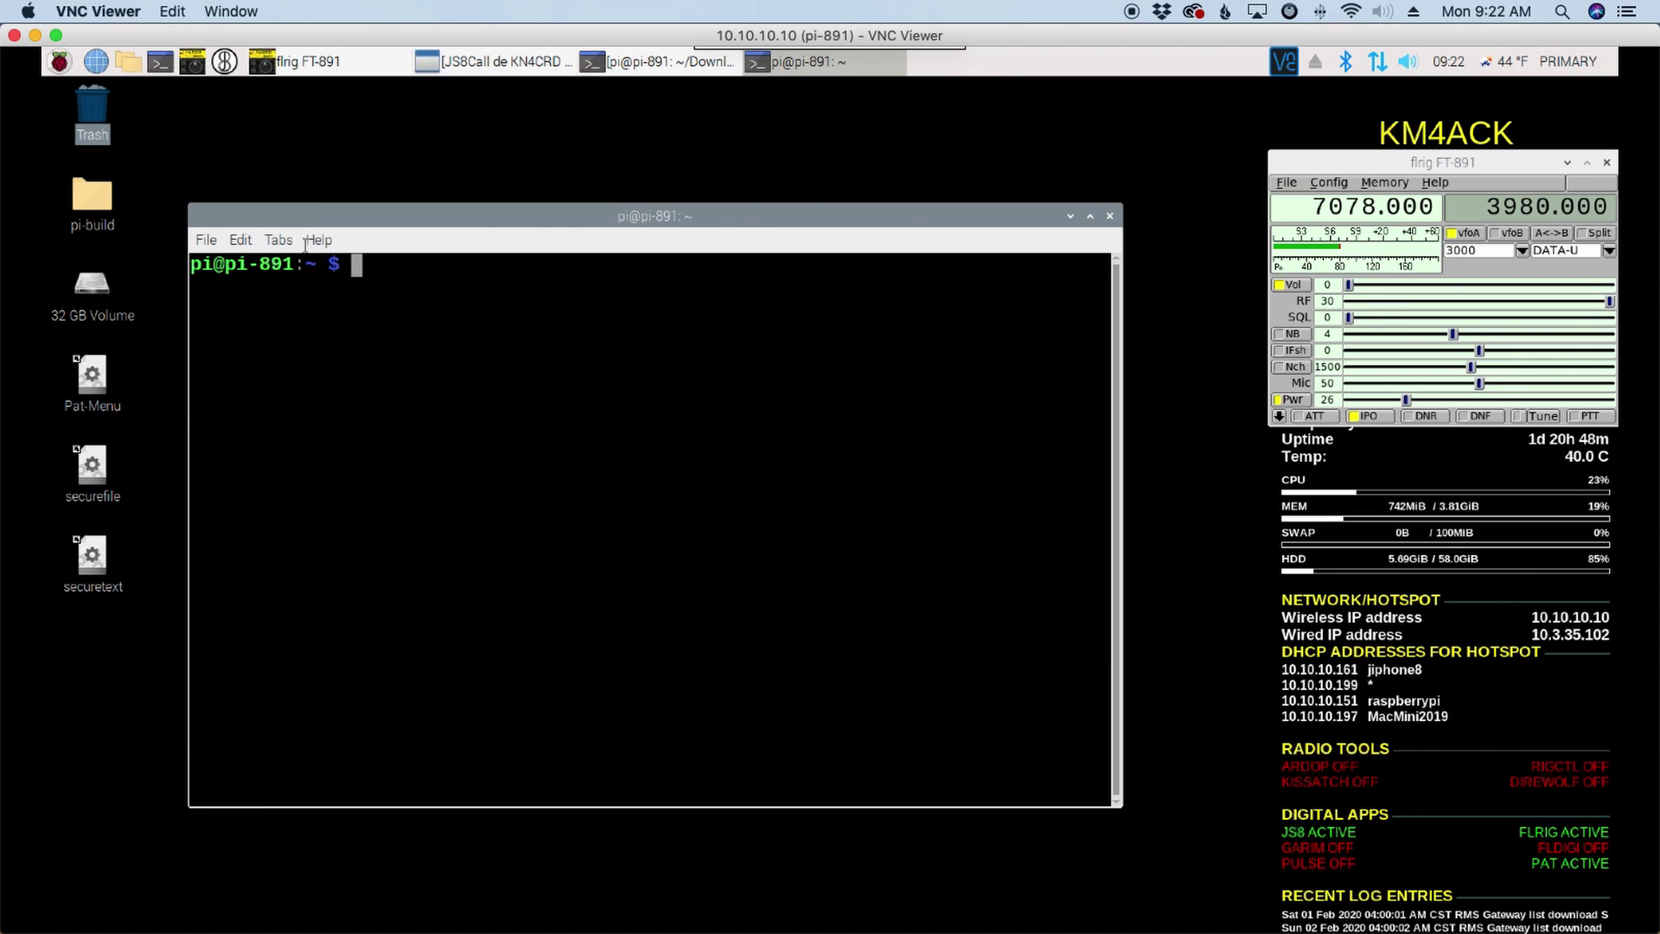
pyautogui.click(277, 240)
pyautogui.moveTo(241, 243)
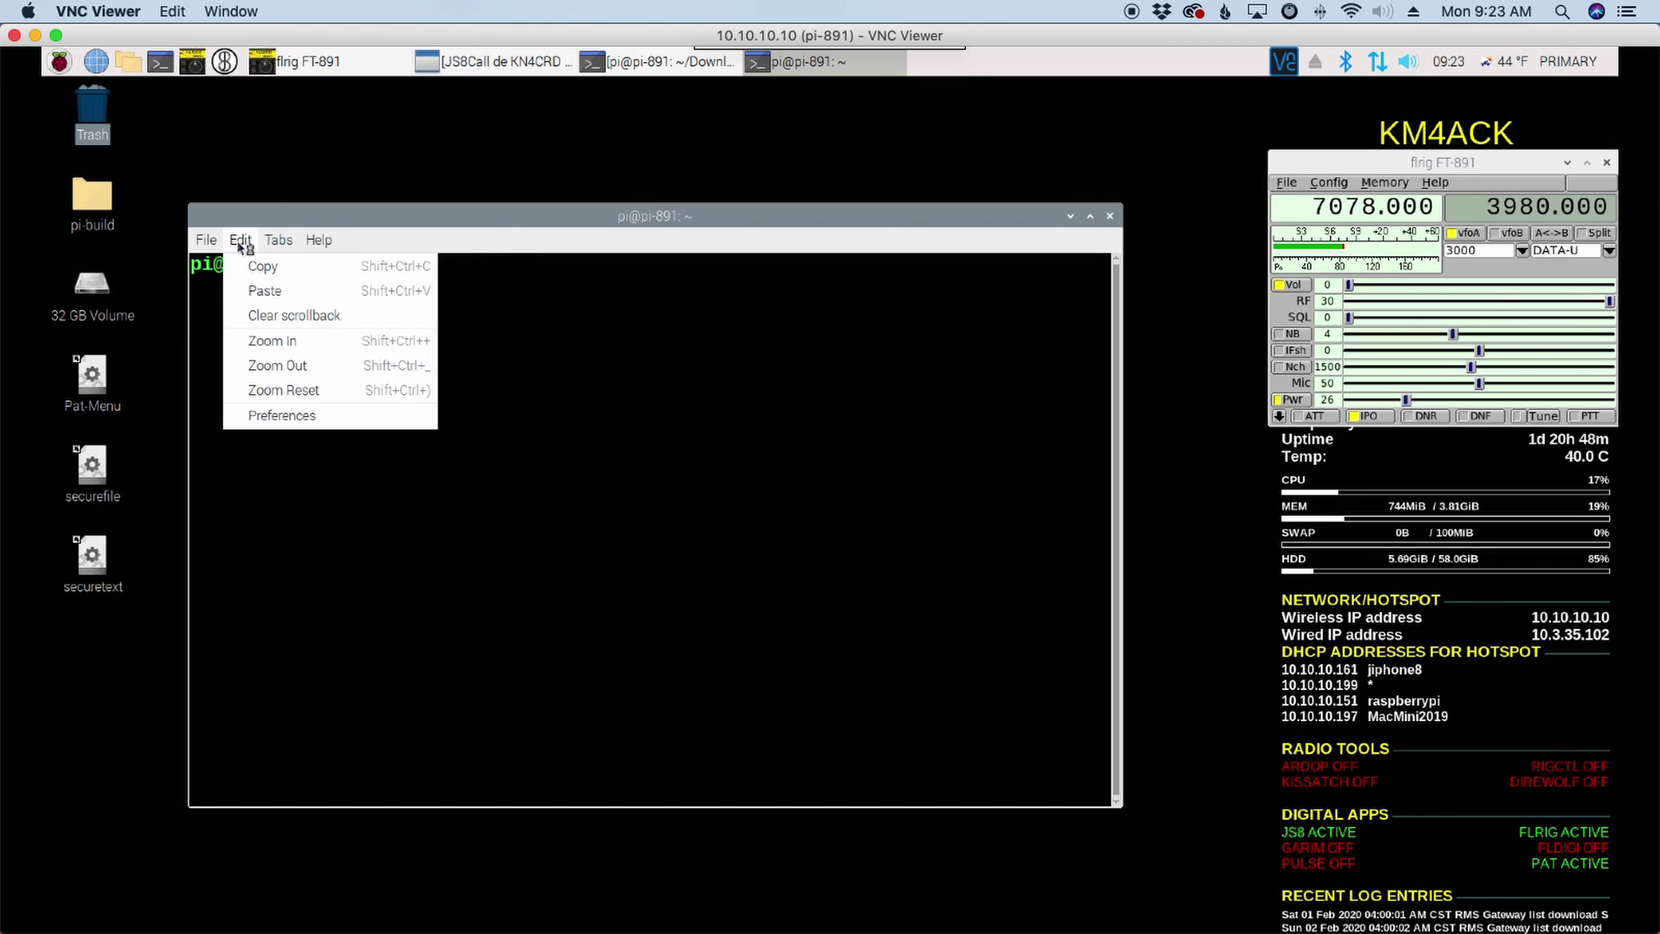
pyautogui.click(286, 415)
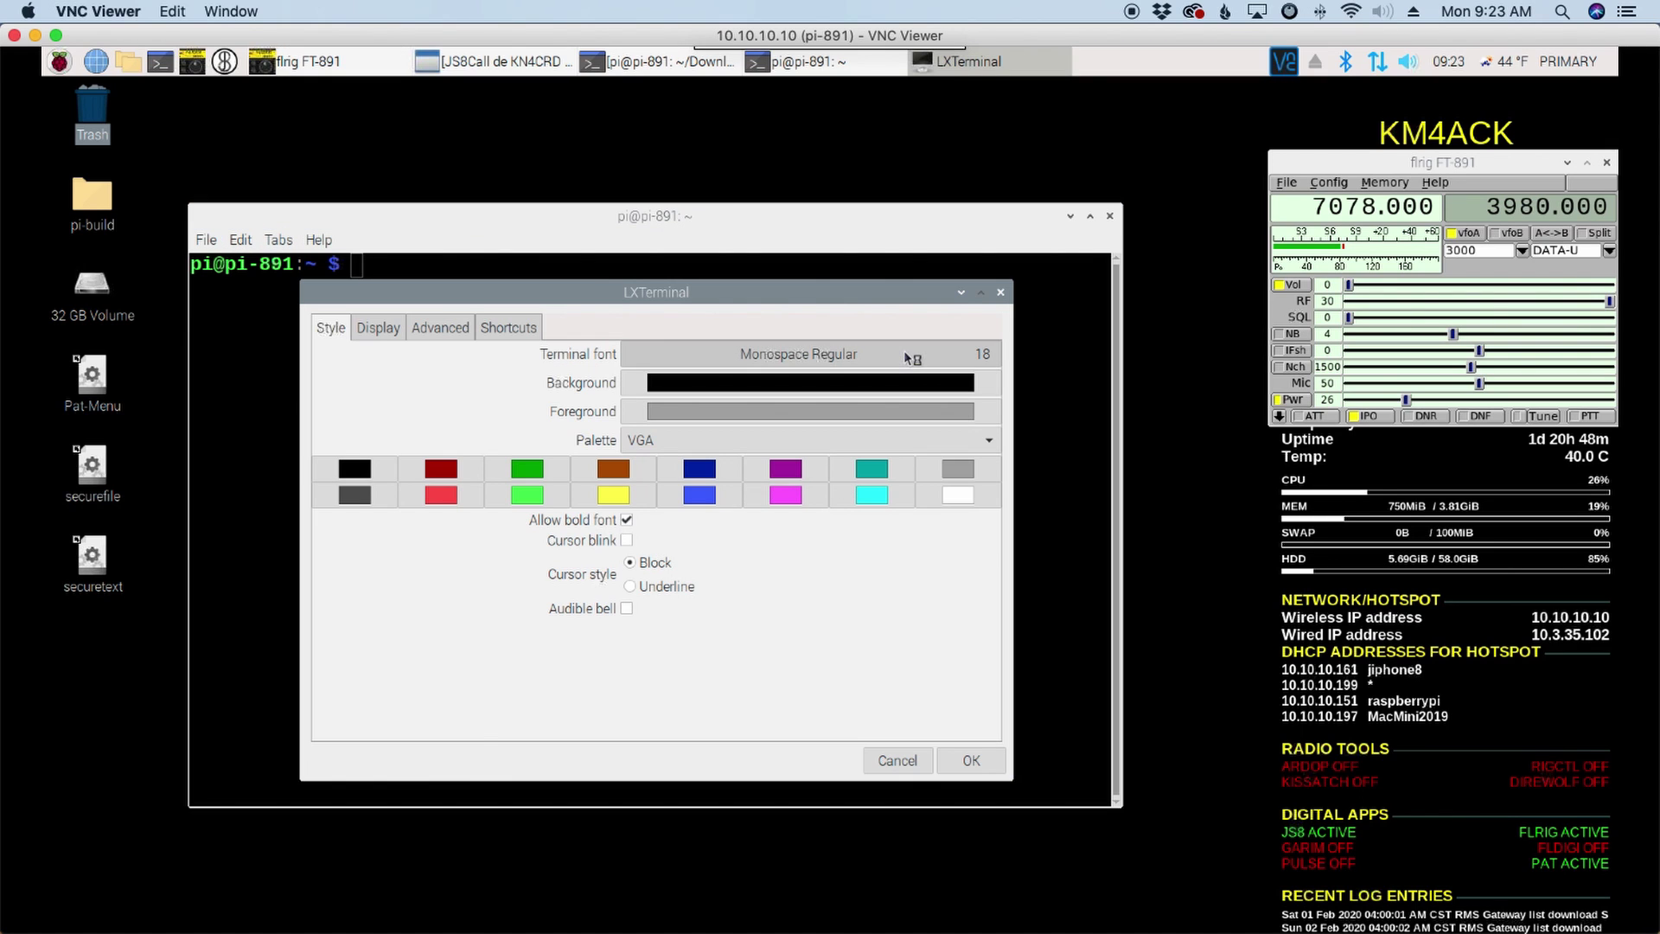
pyautogui.click(778, 353)
pyautogui.click(809, 711)
pyautogui.click(808, 711)
pyautogui.click(808, 711)
pyautogui.click(809, 711)
pyautogui.click(789, 743)
# Step: Change into Downloads, list it, then change into the JS8CallUtilsGPSD folder
pyautogui.click(971, 760)
pyautogui.write('cd Down')
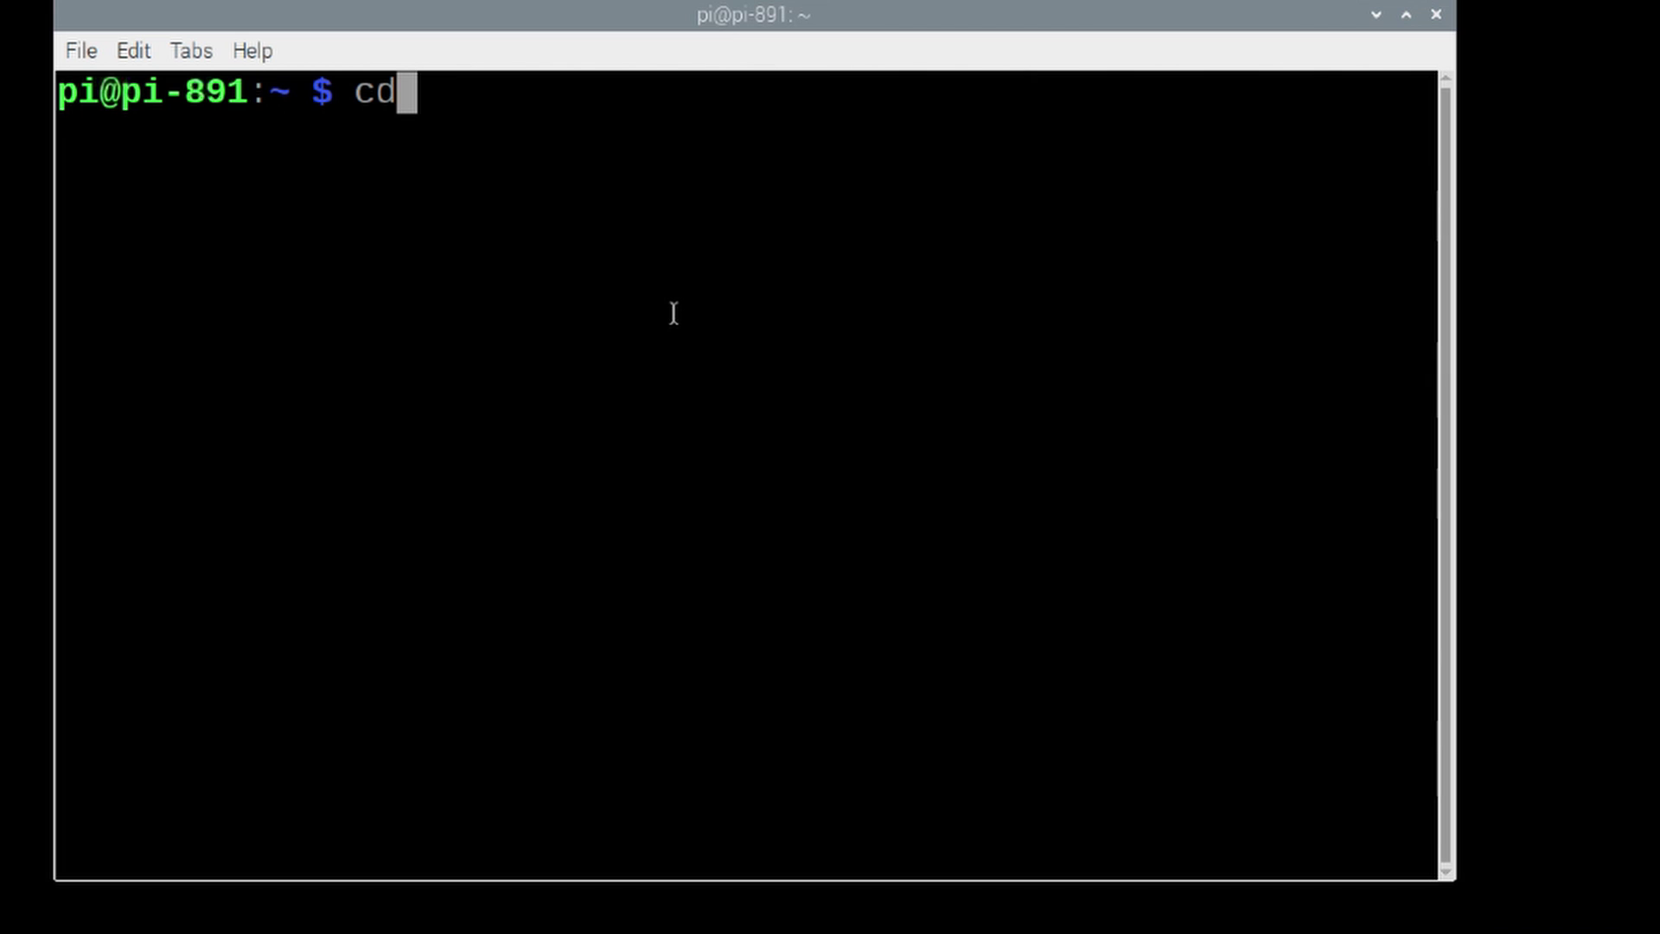
pyautogui.press('Tab')
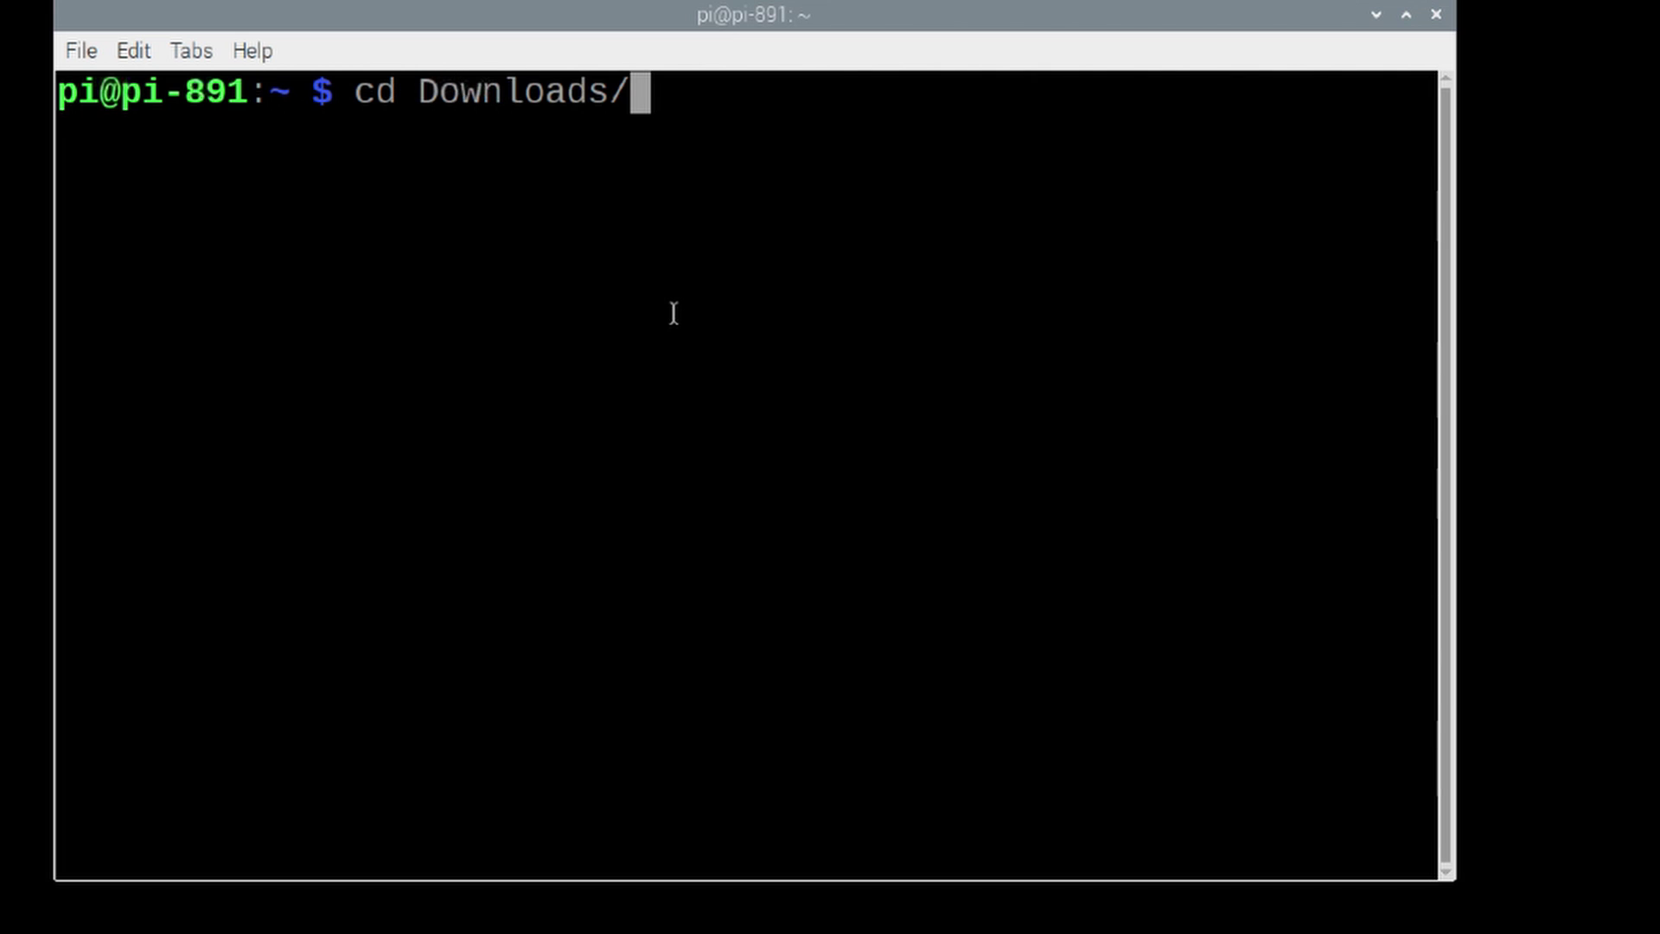
pyautogui.press('Return')
pyautogui.write('ls')
pyautogui.press('Return')
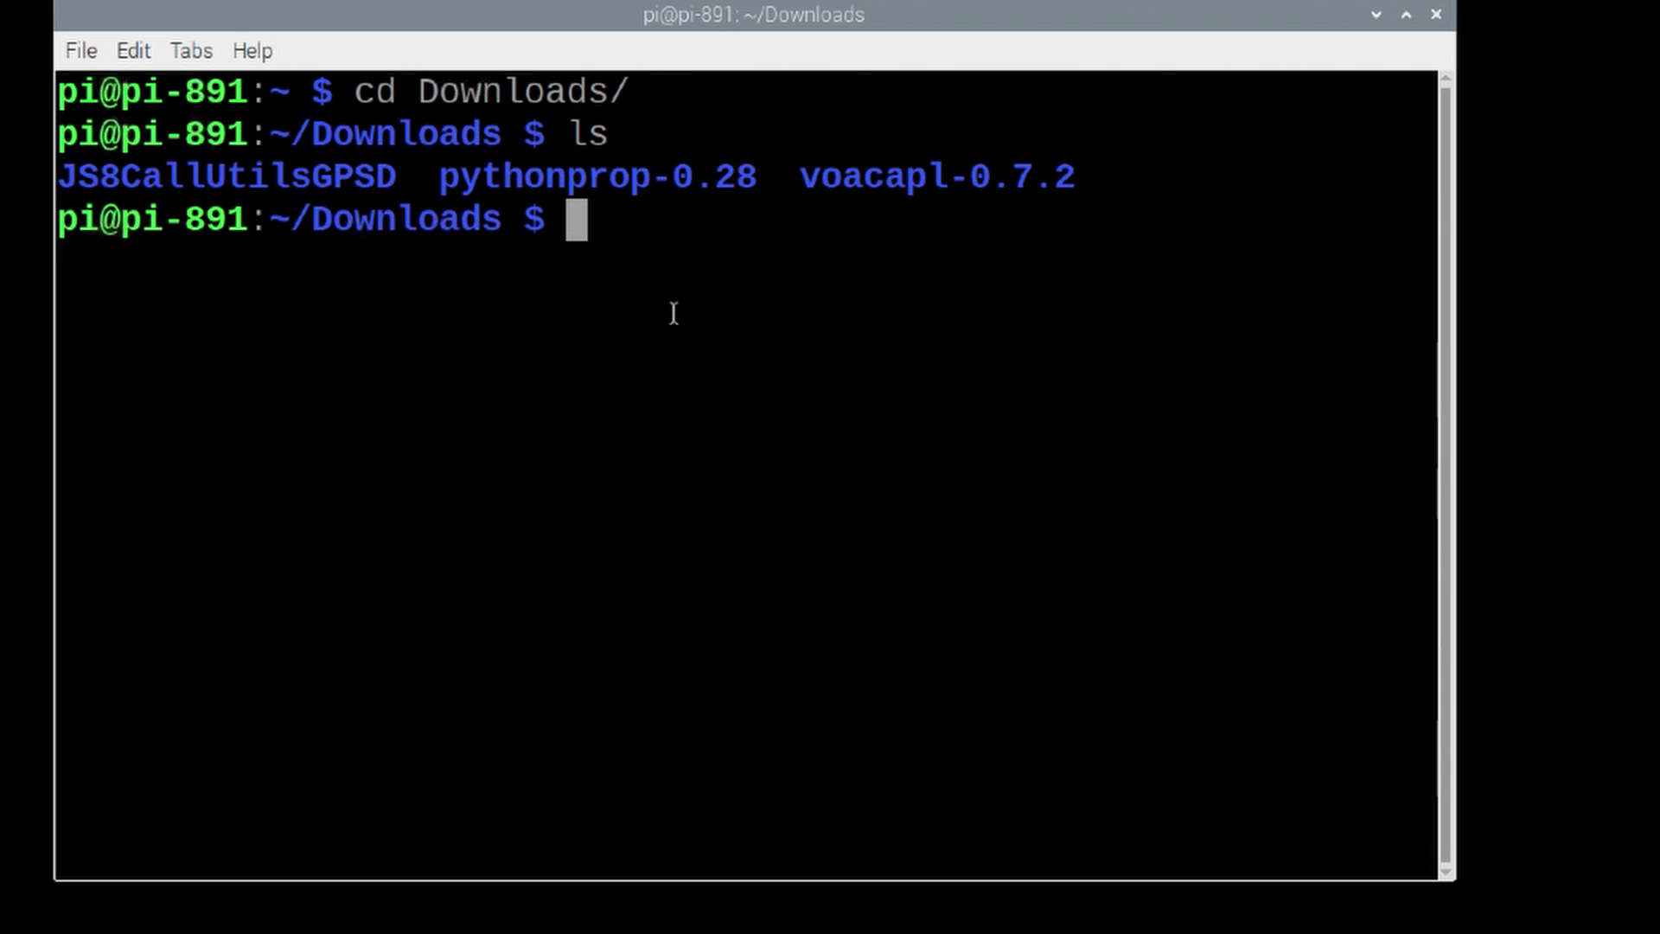
pyautogui.write('cd')
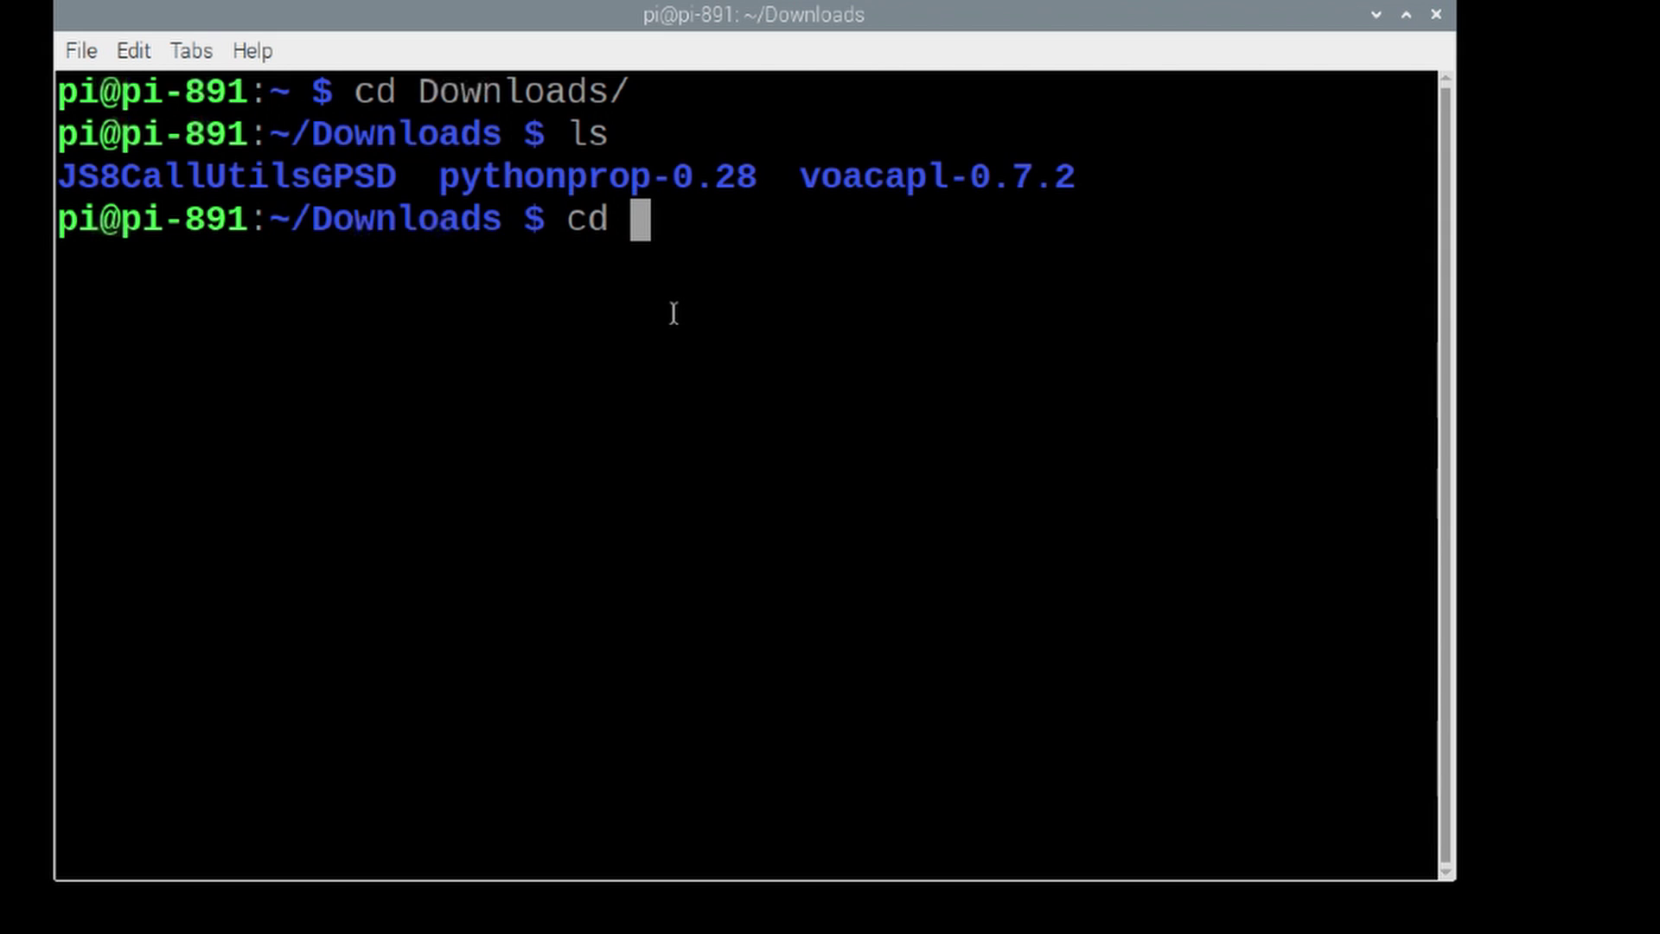
pyautogui.write(' JS*')
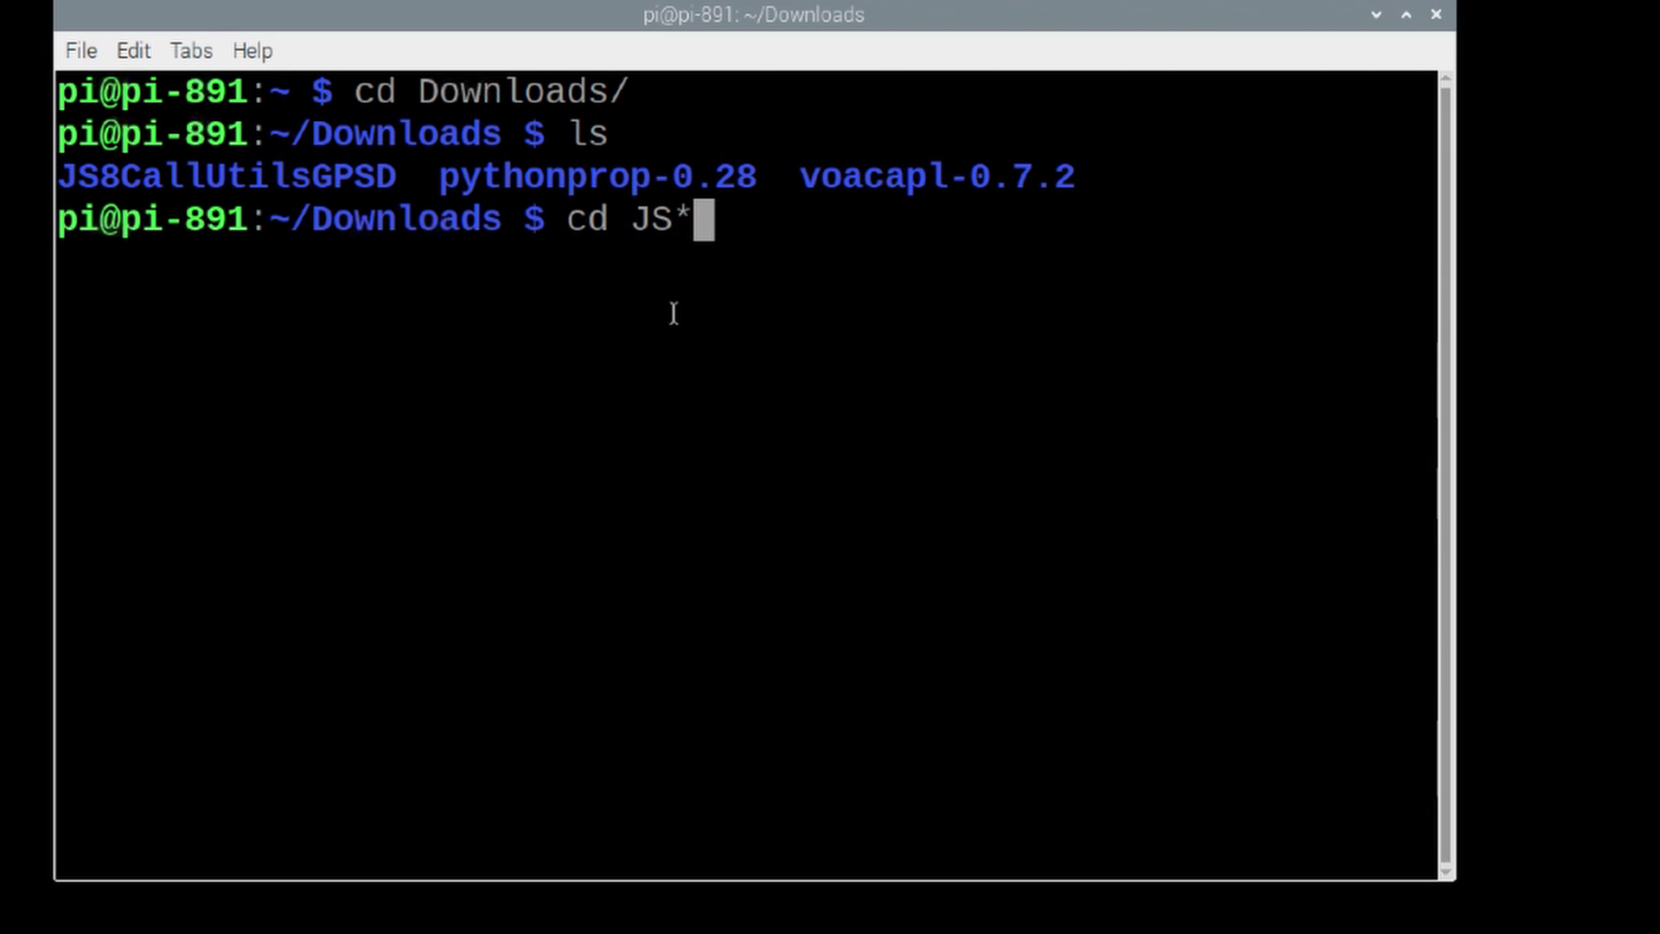
pyautogui.press('BackSpace')
pyautogui.write('8')
pyautogui.press('Tab')
pyautogui.press('Return')
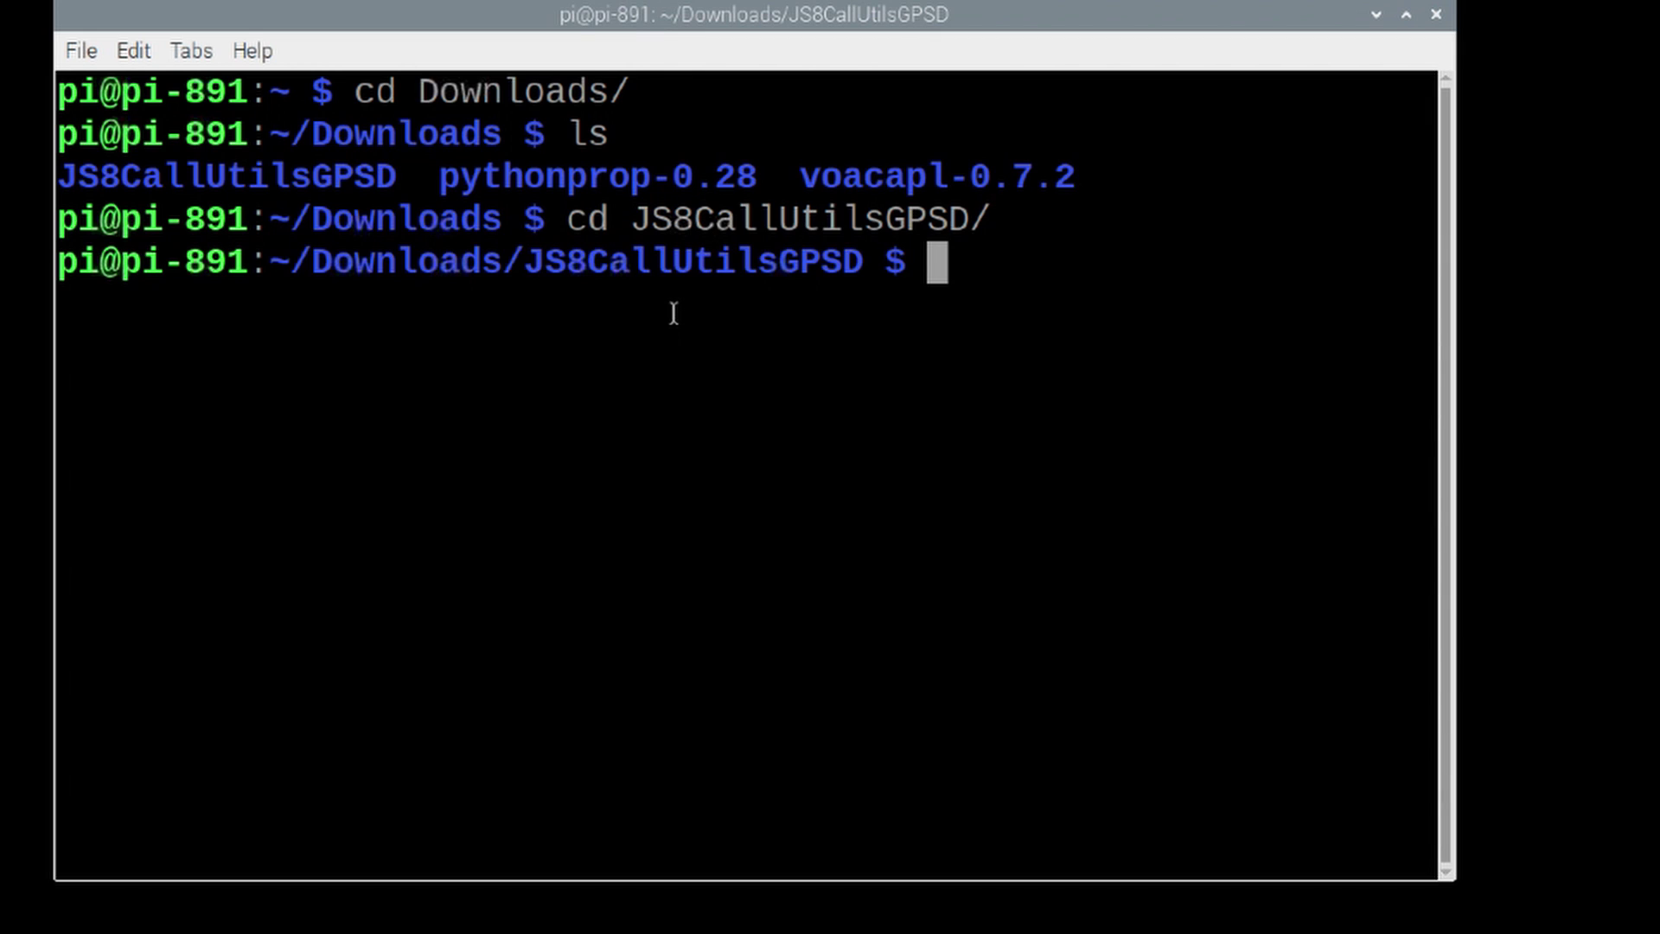
# Step: List the folder's files and copy them all into ~/bin with cp -r * ~/bin
pyautogui.write('ls')
pyautogui.press('Return')
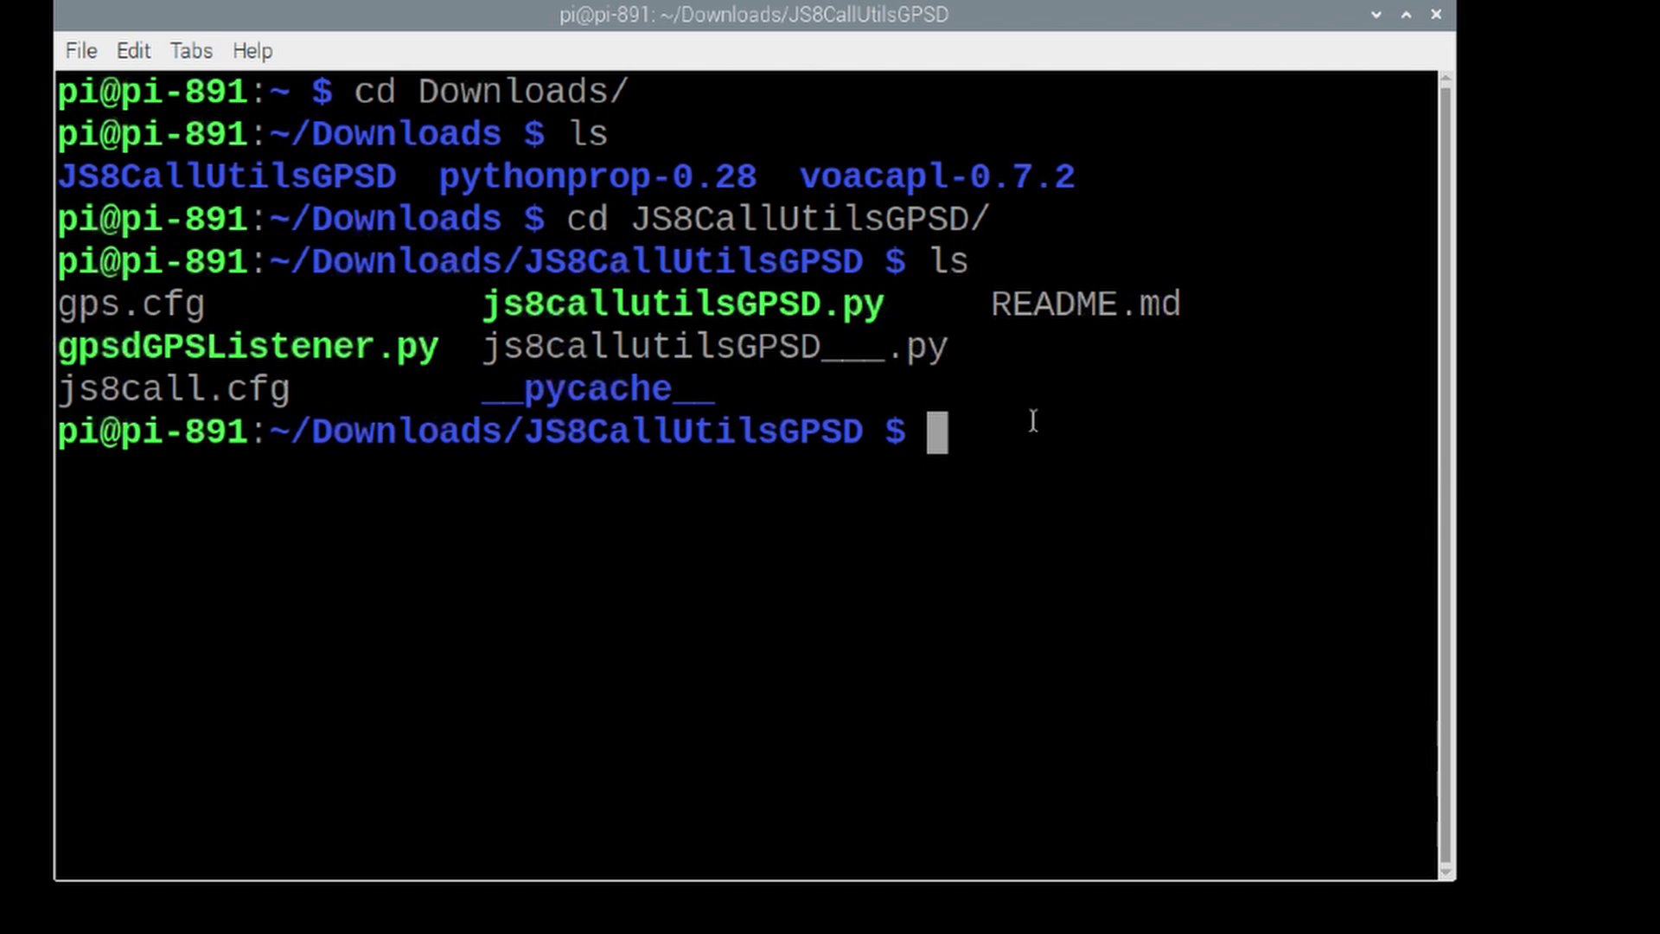
pyautogui.write('cp')
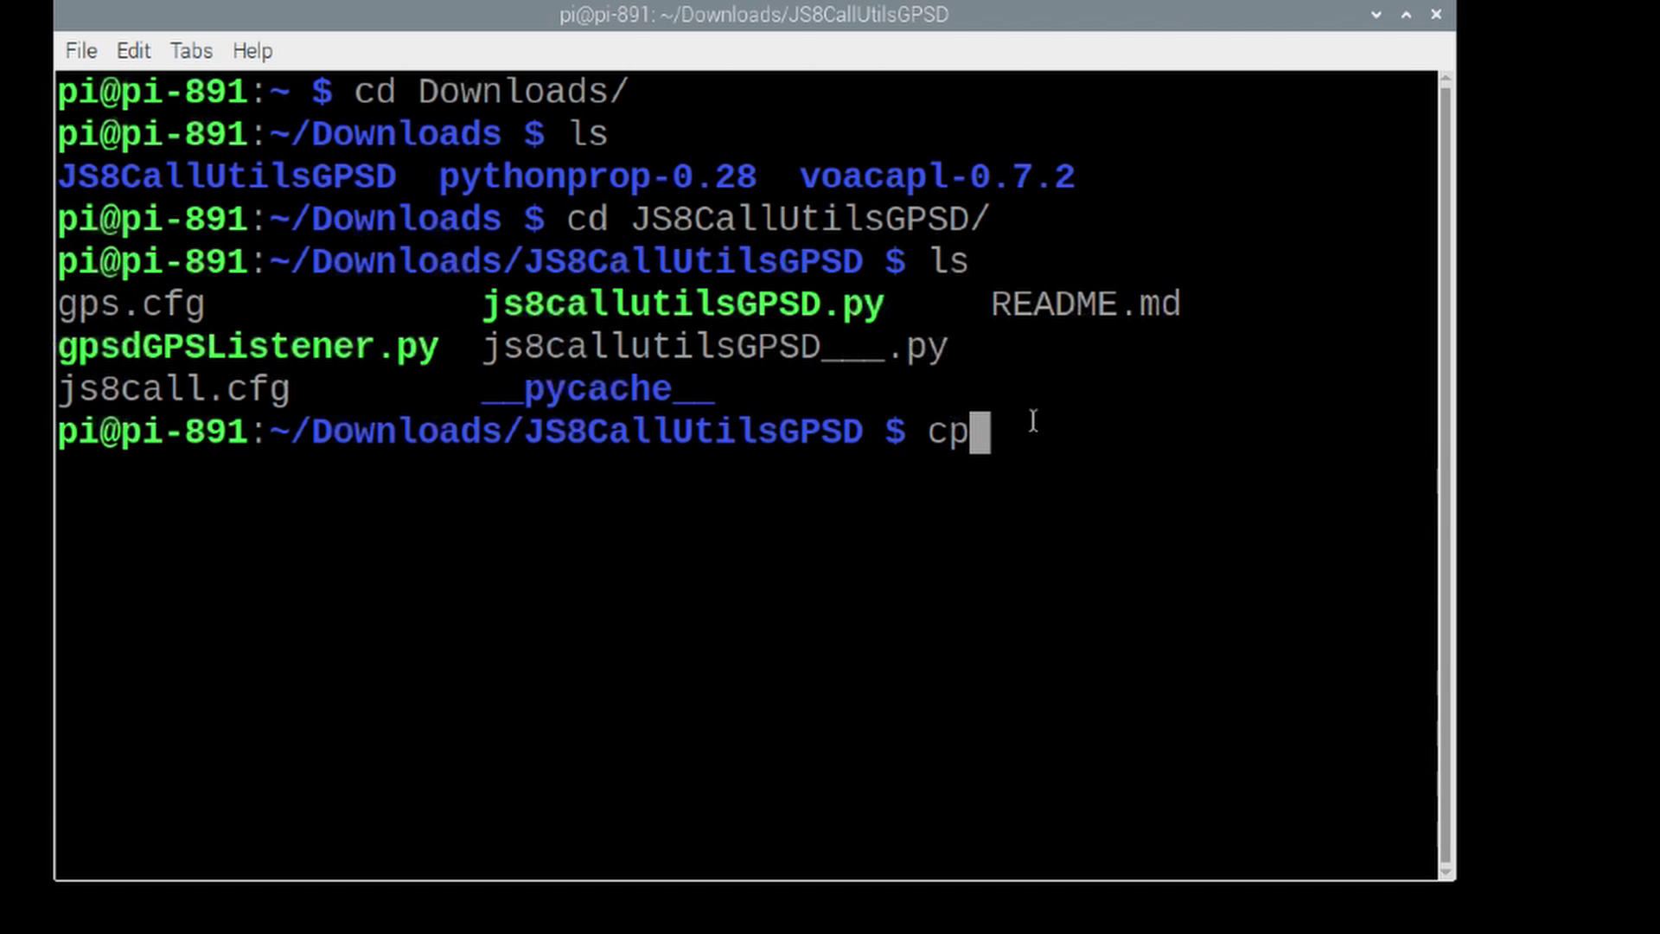
pyautogui.write(' -r')
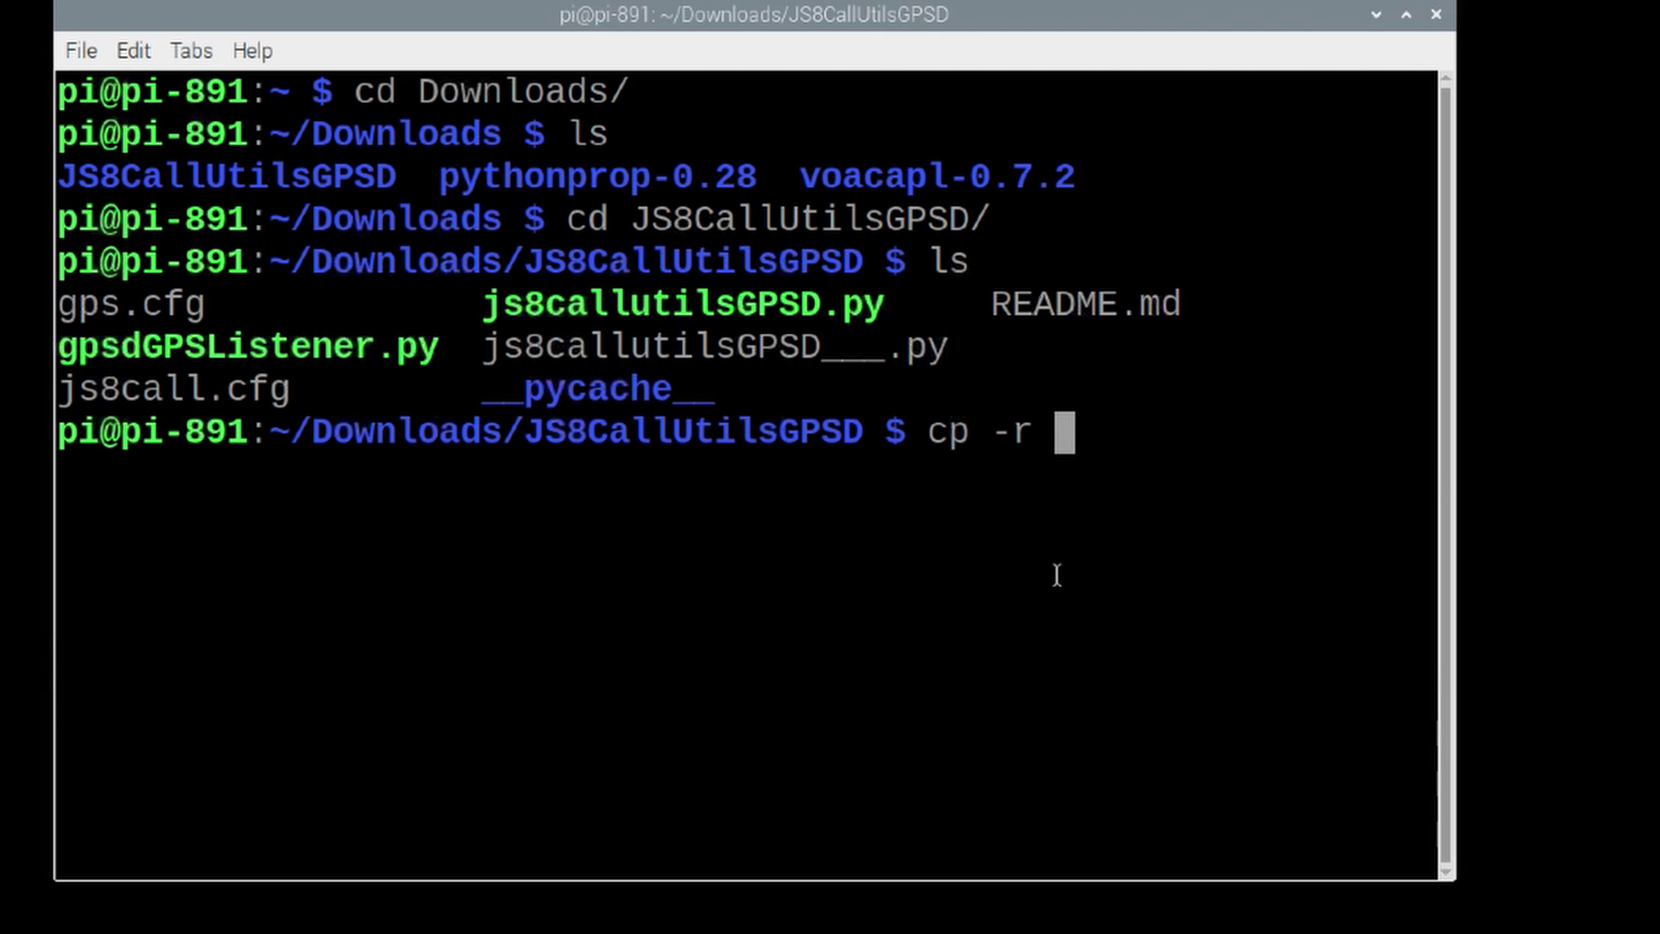
pyautogui.write('*')
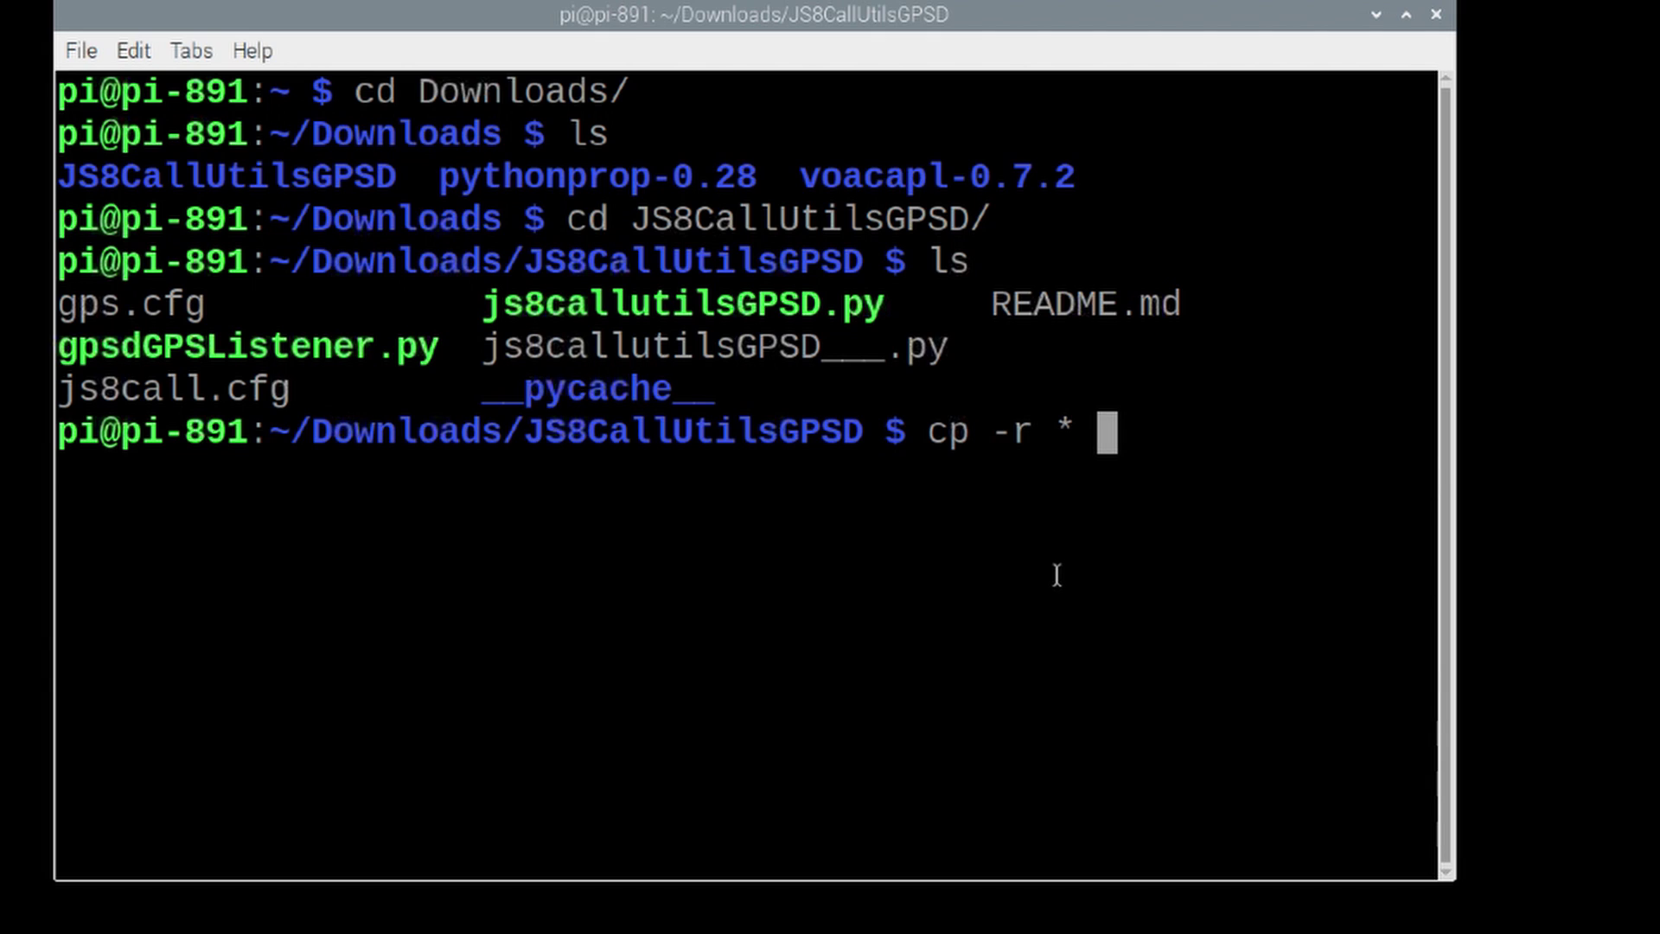
pyautogui.write(' ~/bin')
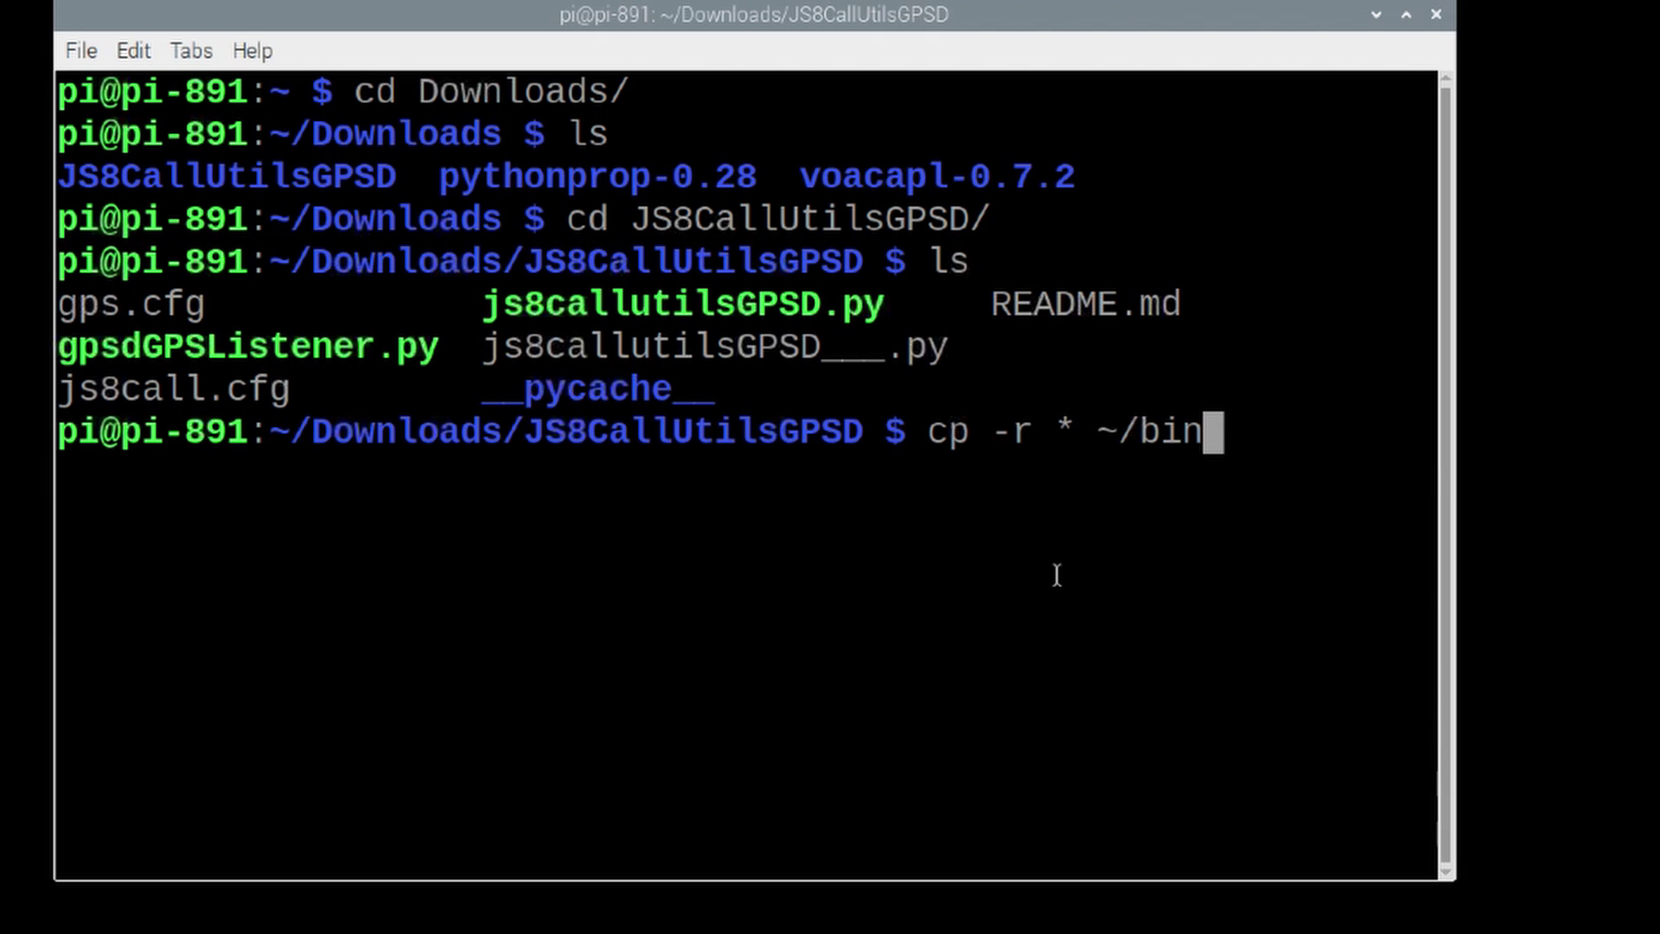
pyautogui.press('Return')
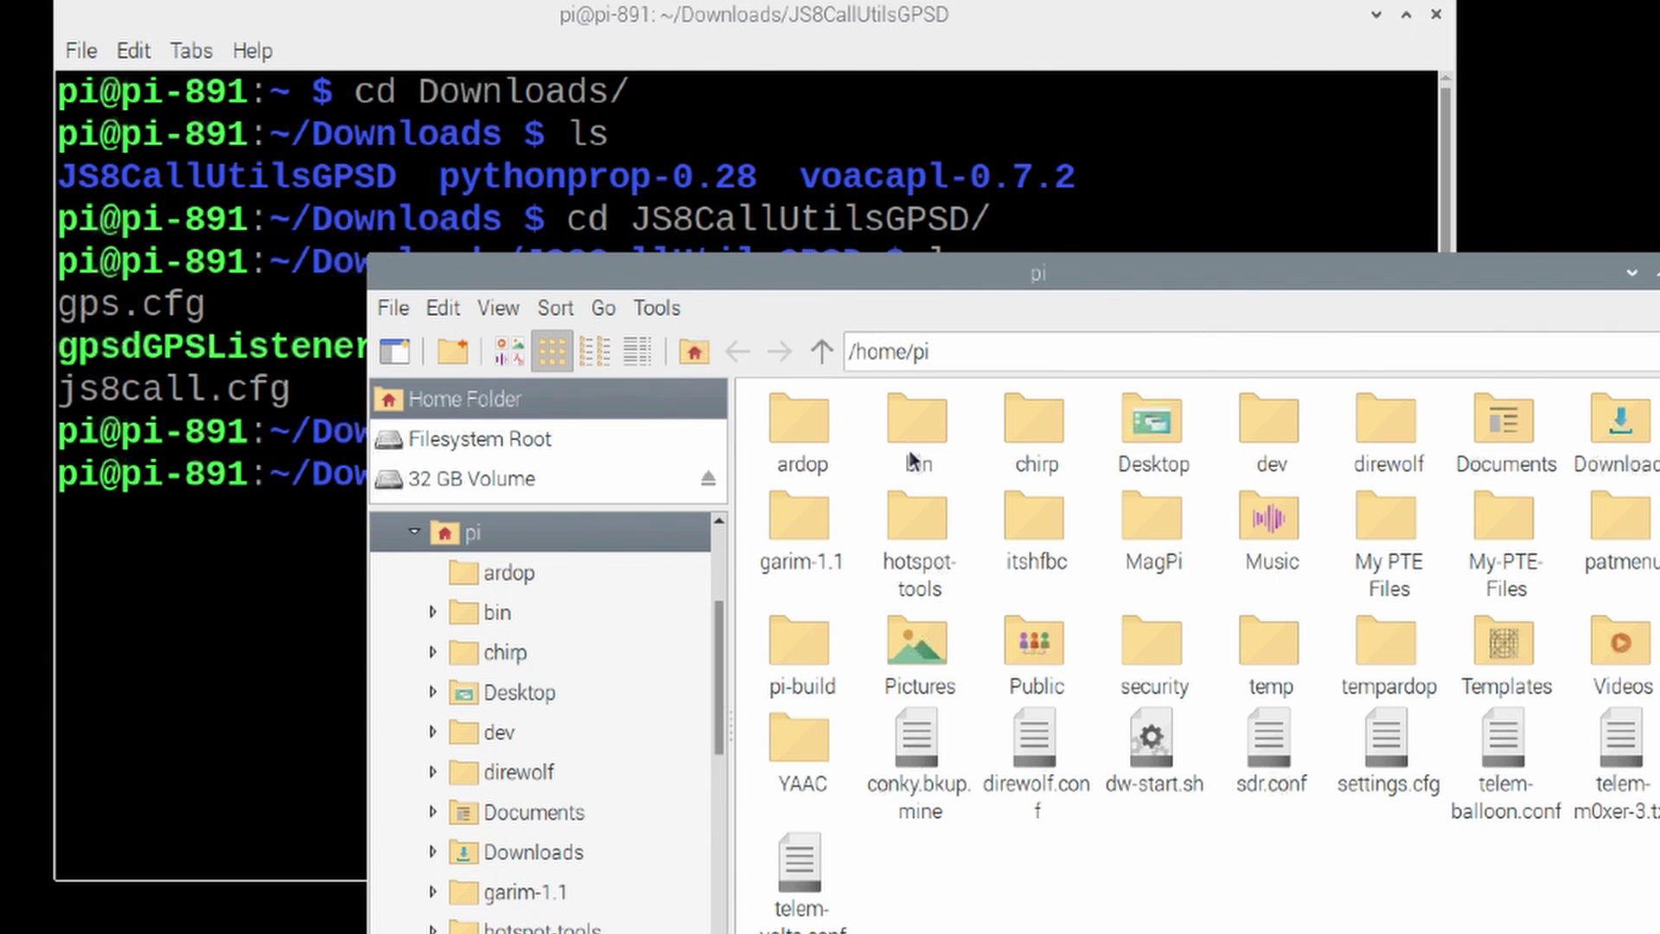
# Step: Check the copied files in the file manager's bin folder, then close that window
pyautogui.doubleClick(915, 419)
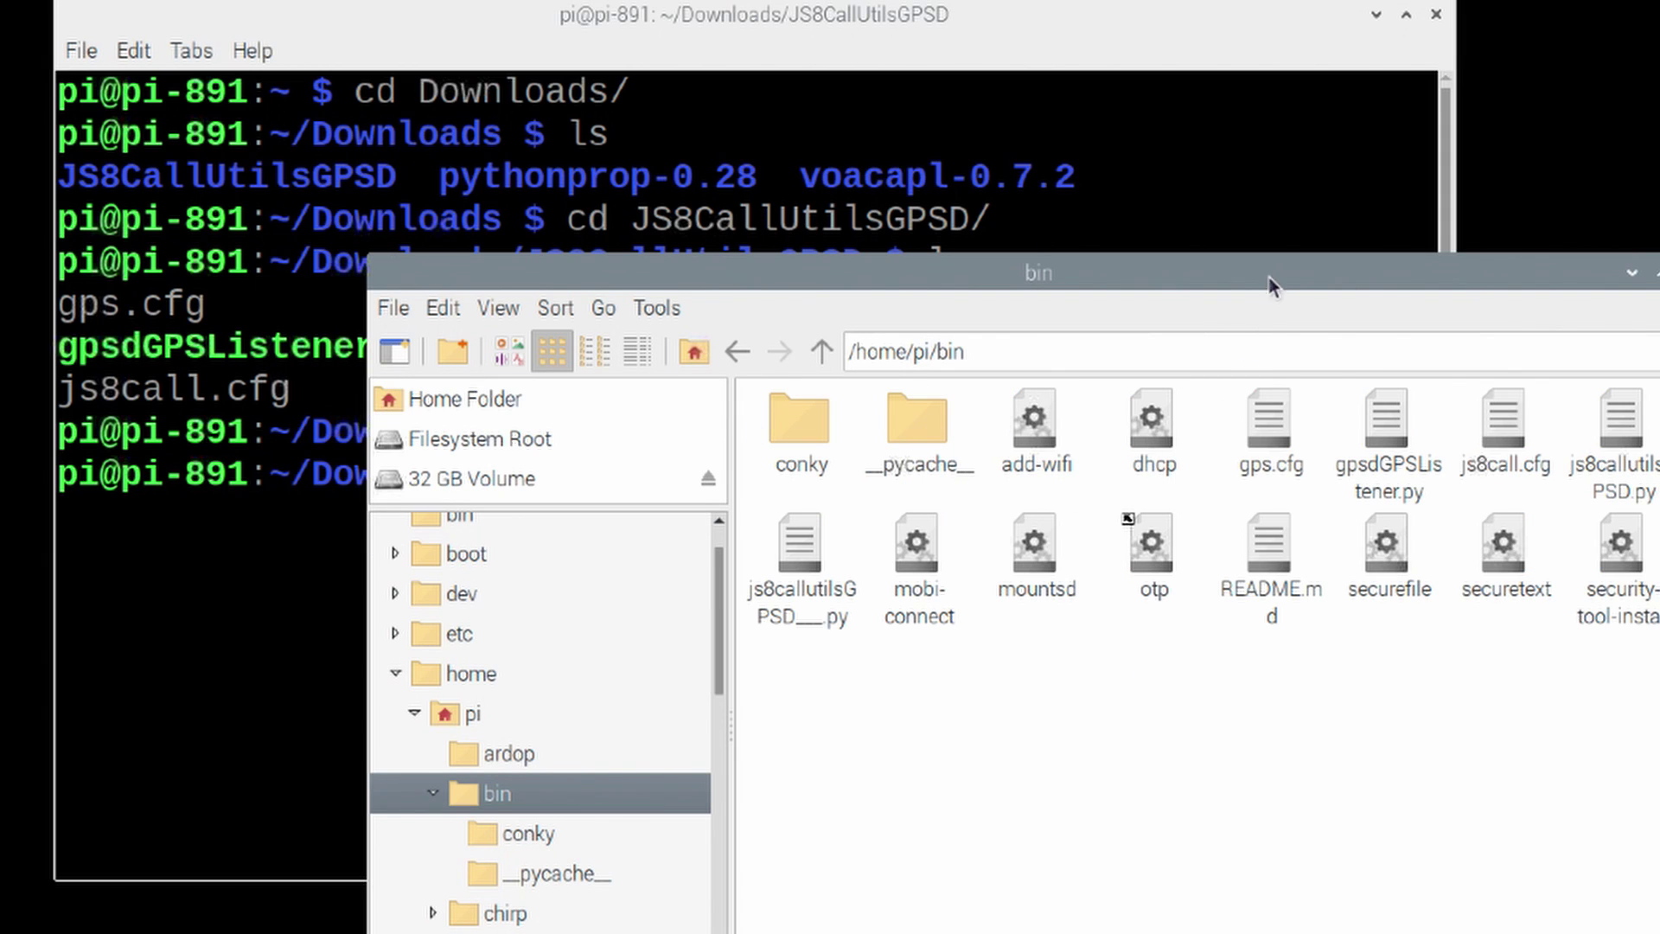
pyautogui.moveTo(1269, 272); pyautogui.dragTo(1159, 194)
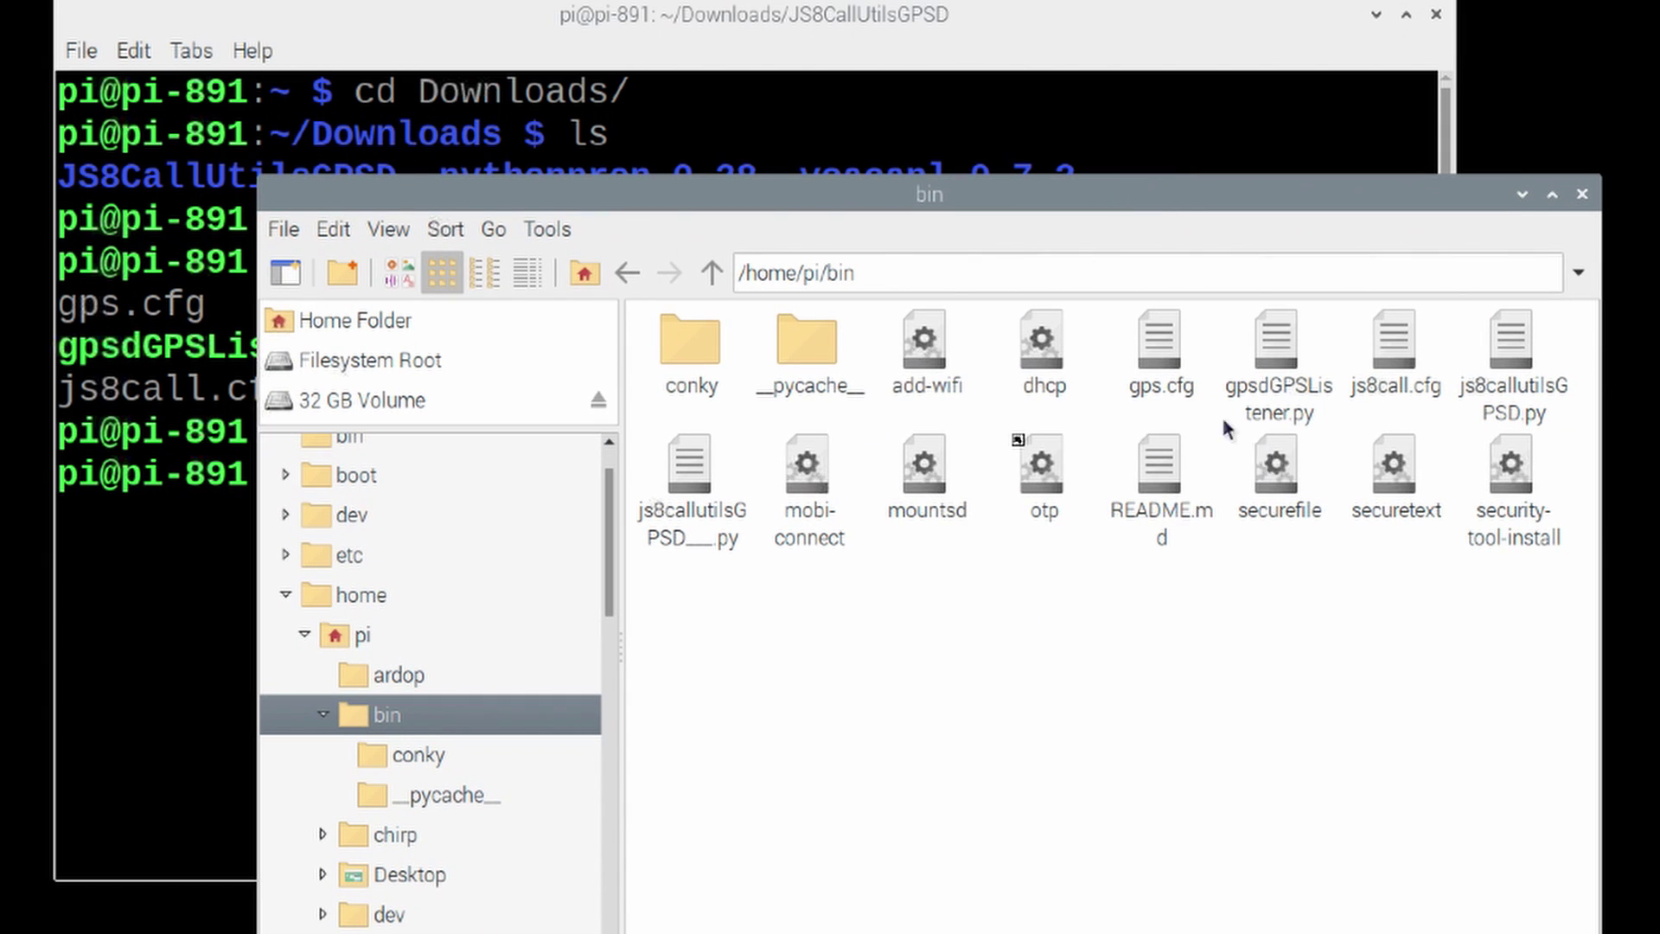
pyautogui.click(1582, 195)
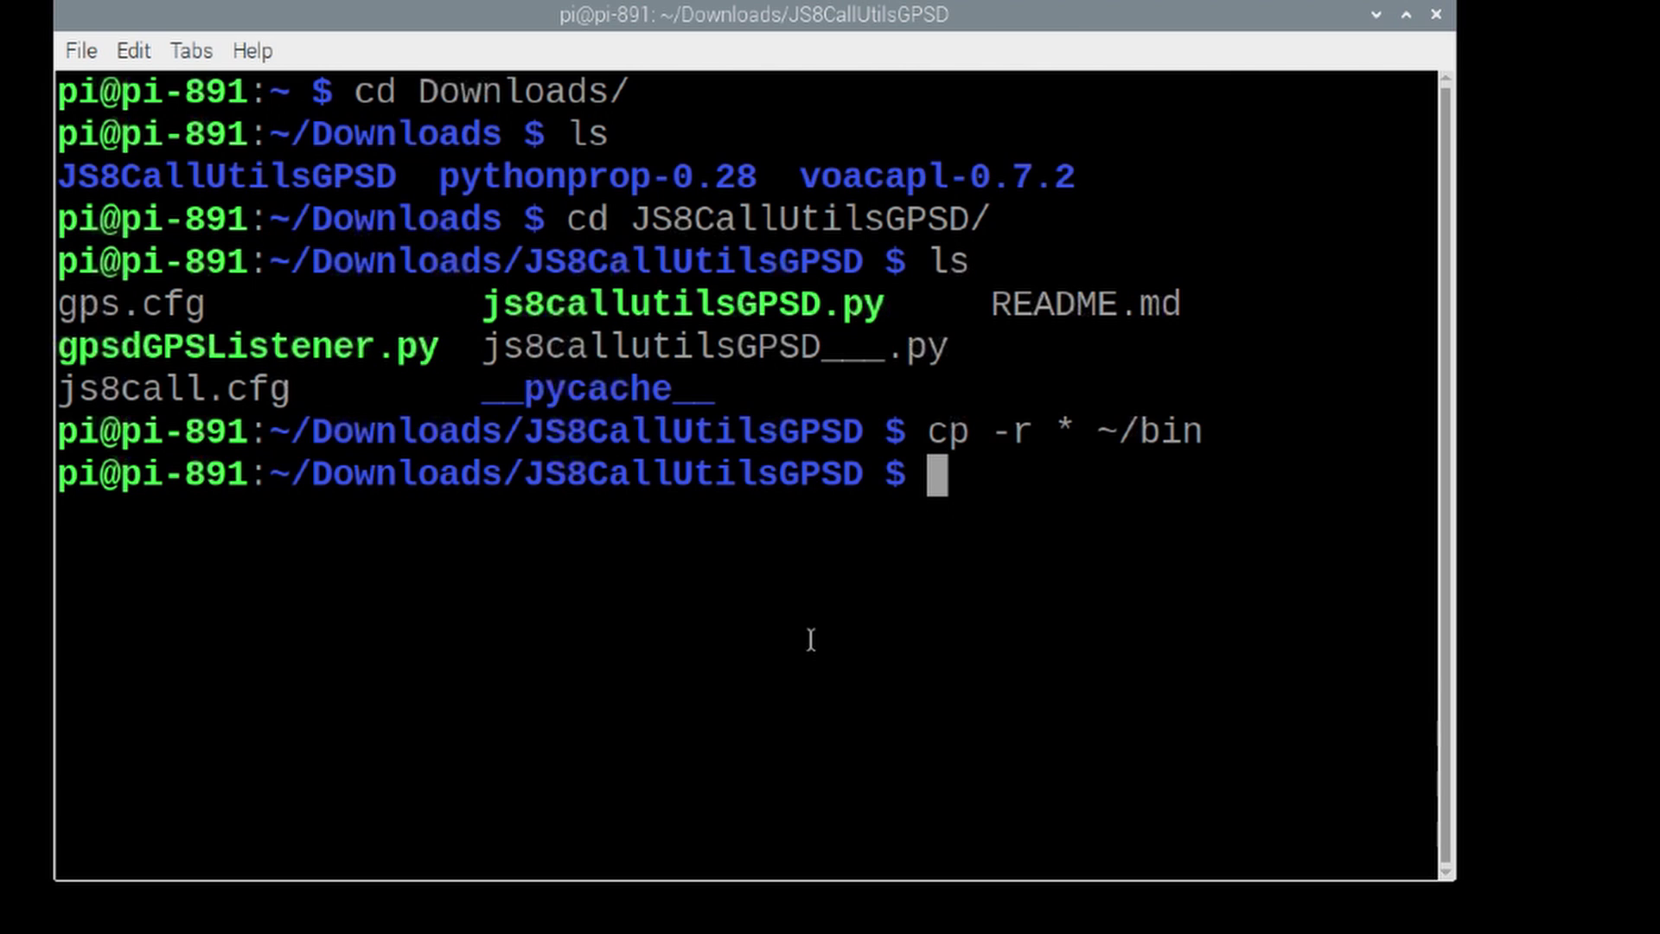
# Step: In the terminal, cd ~/bin, clear, list the files and widen the window
pyautogui.write('cd ')
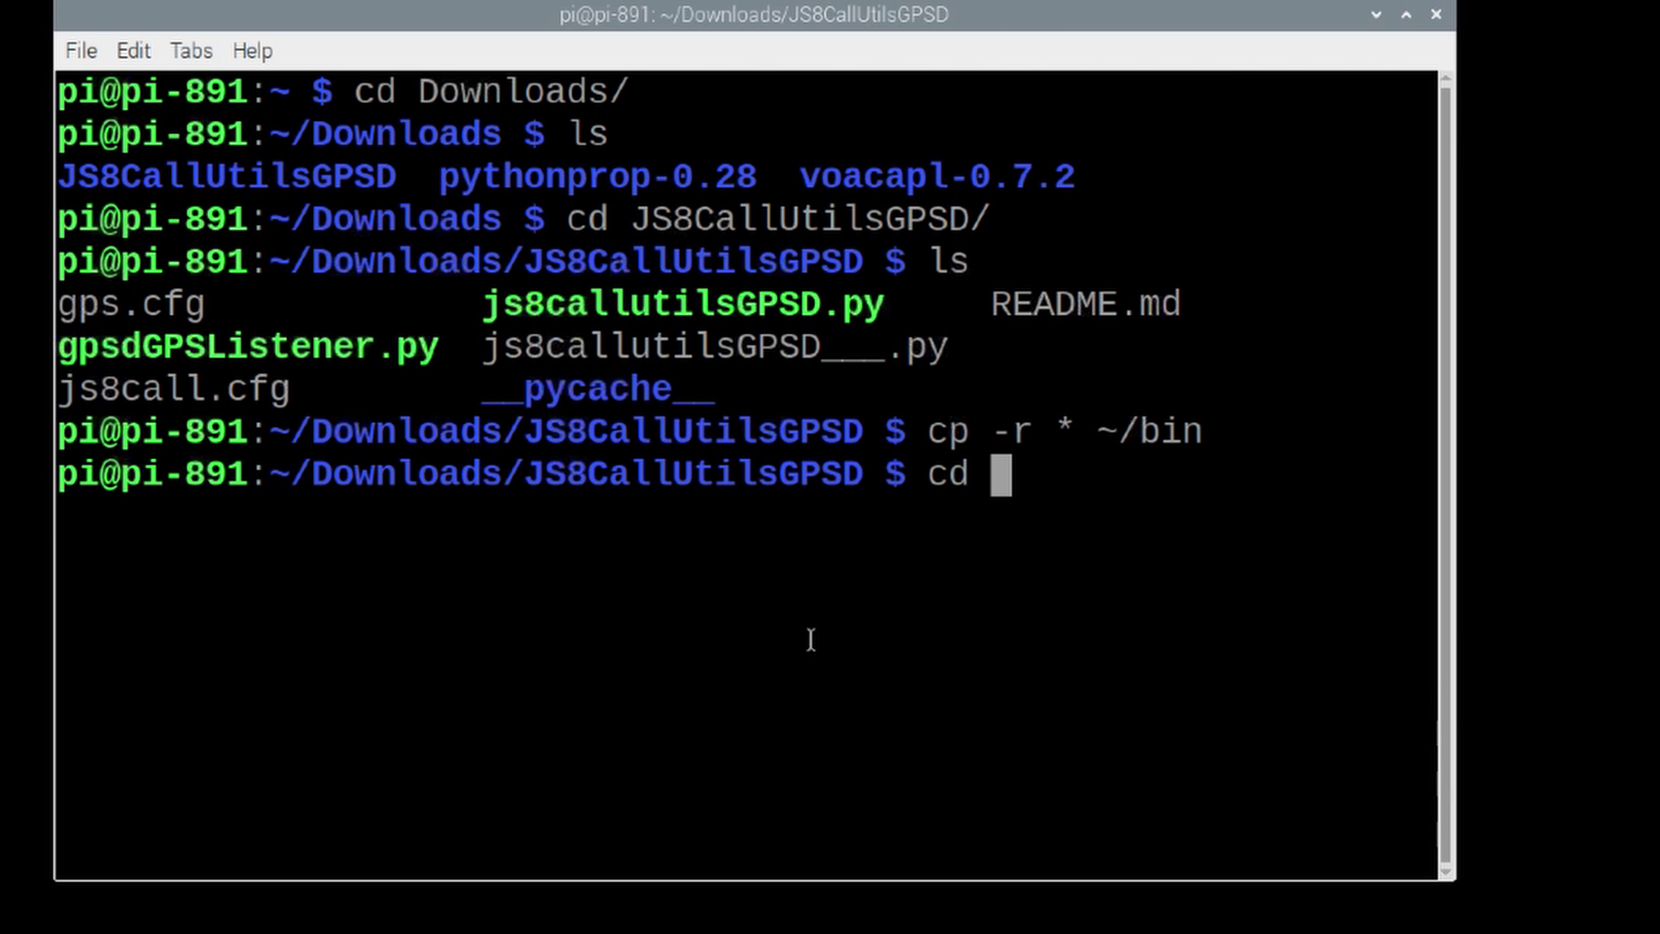
pyautogui.write('~/bin')
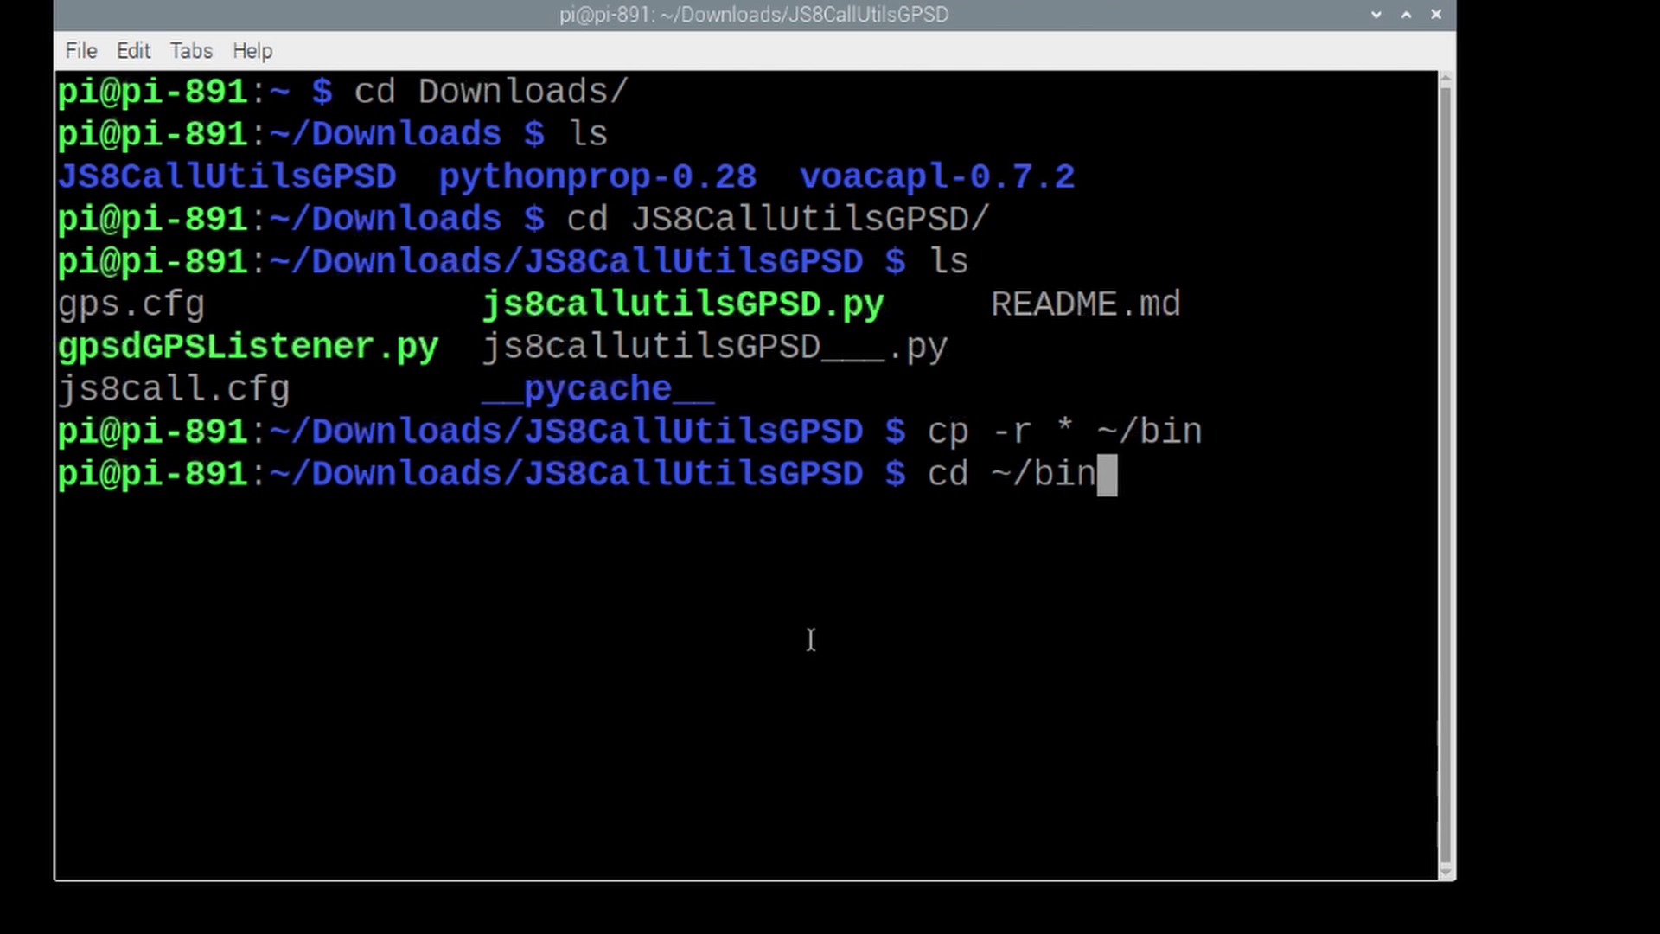
pyautogui.press('Return')
pyautogui.write('clear')
pyautogui.press('Return')
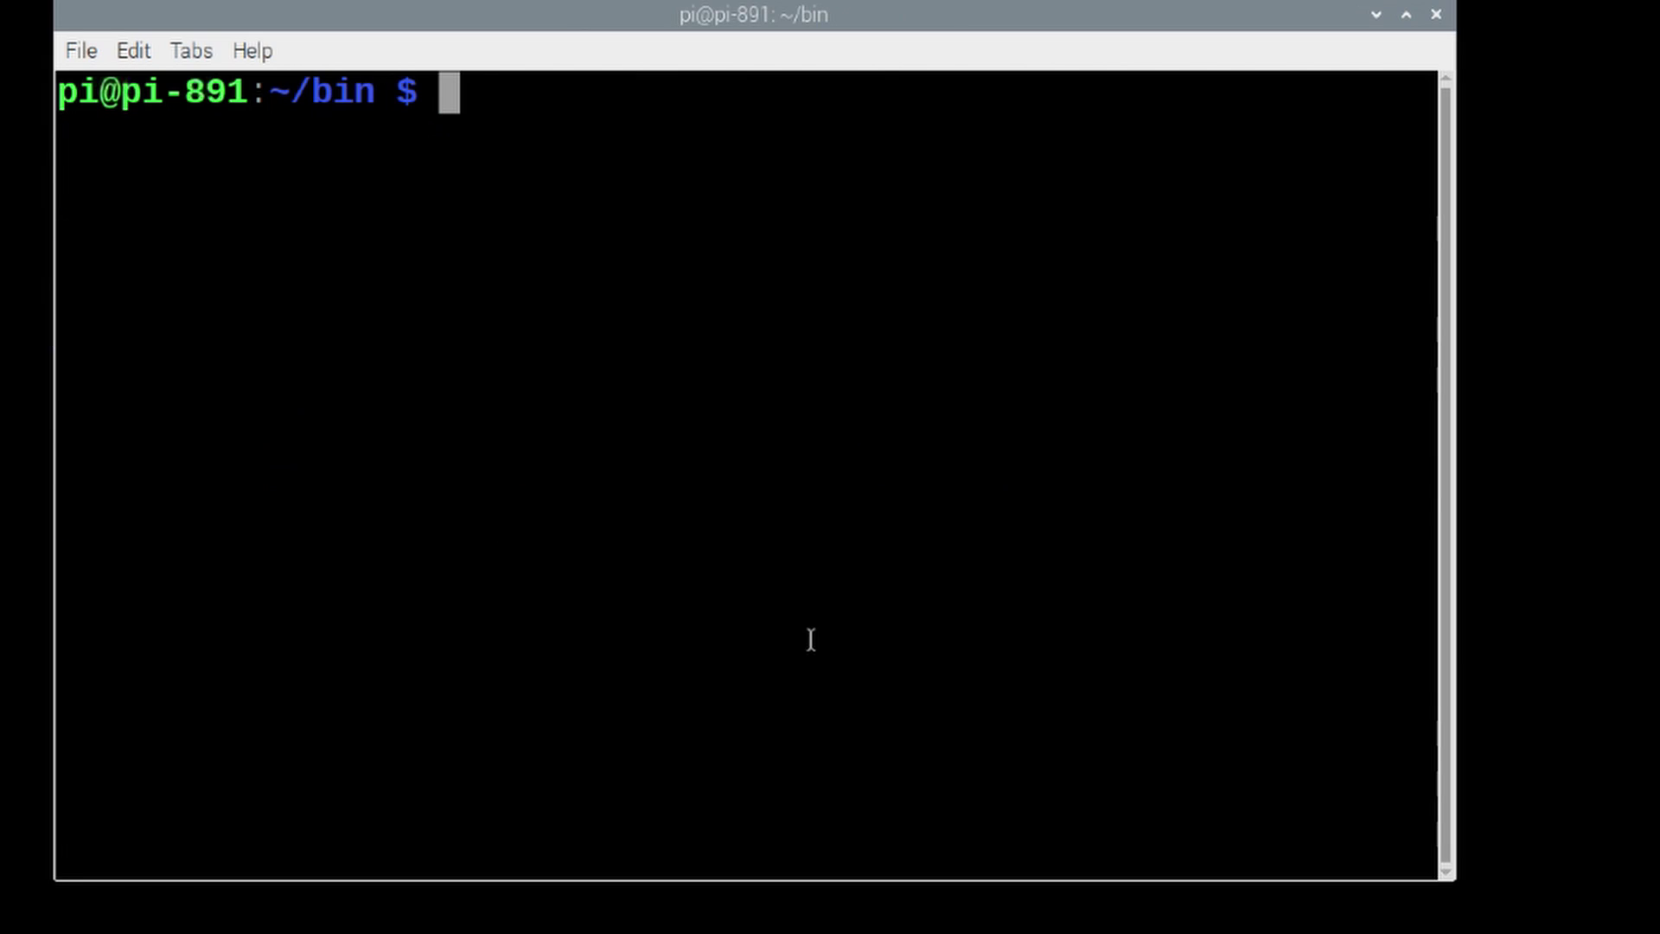
pyautogui.write('ls')
pyautogui.press('Return')
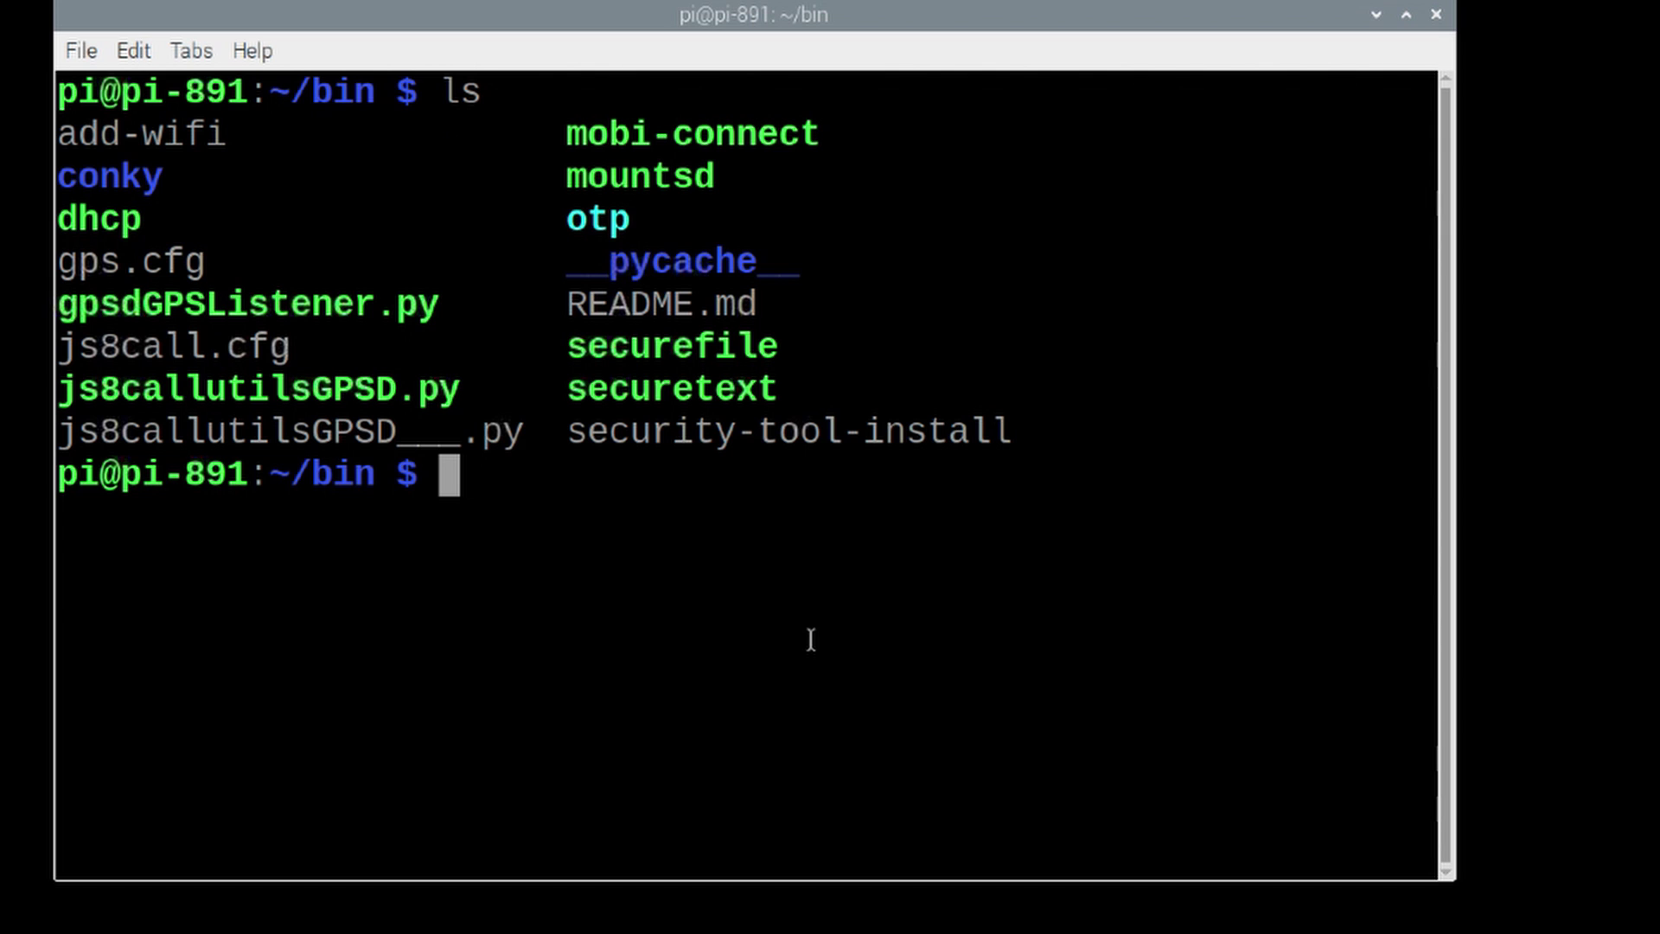
pyautogui.moveTo(1456, 541); pyautogui.dragTo(1659, 541)
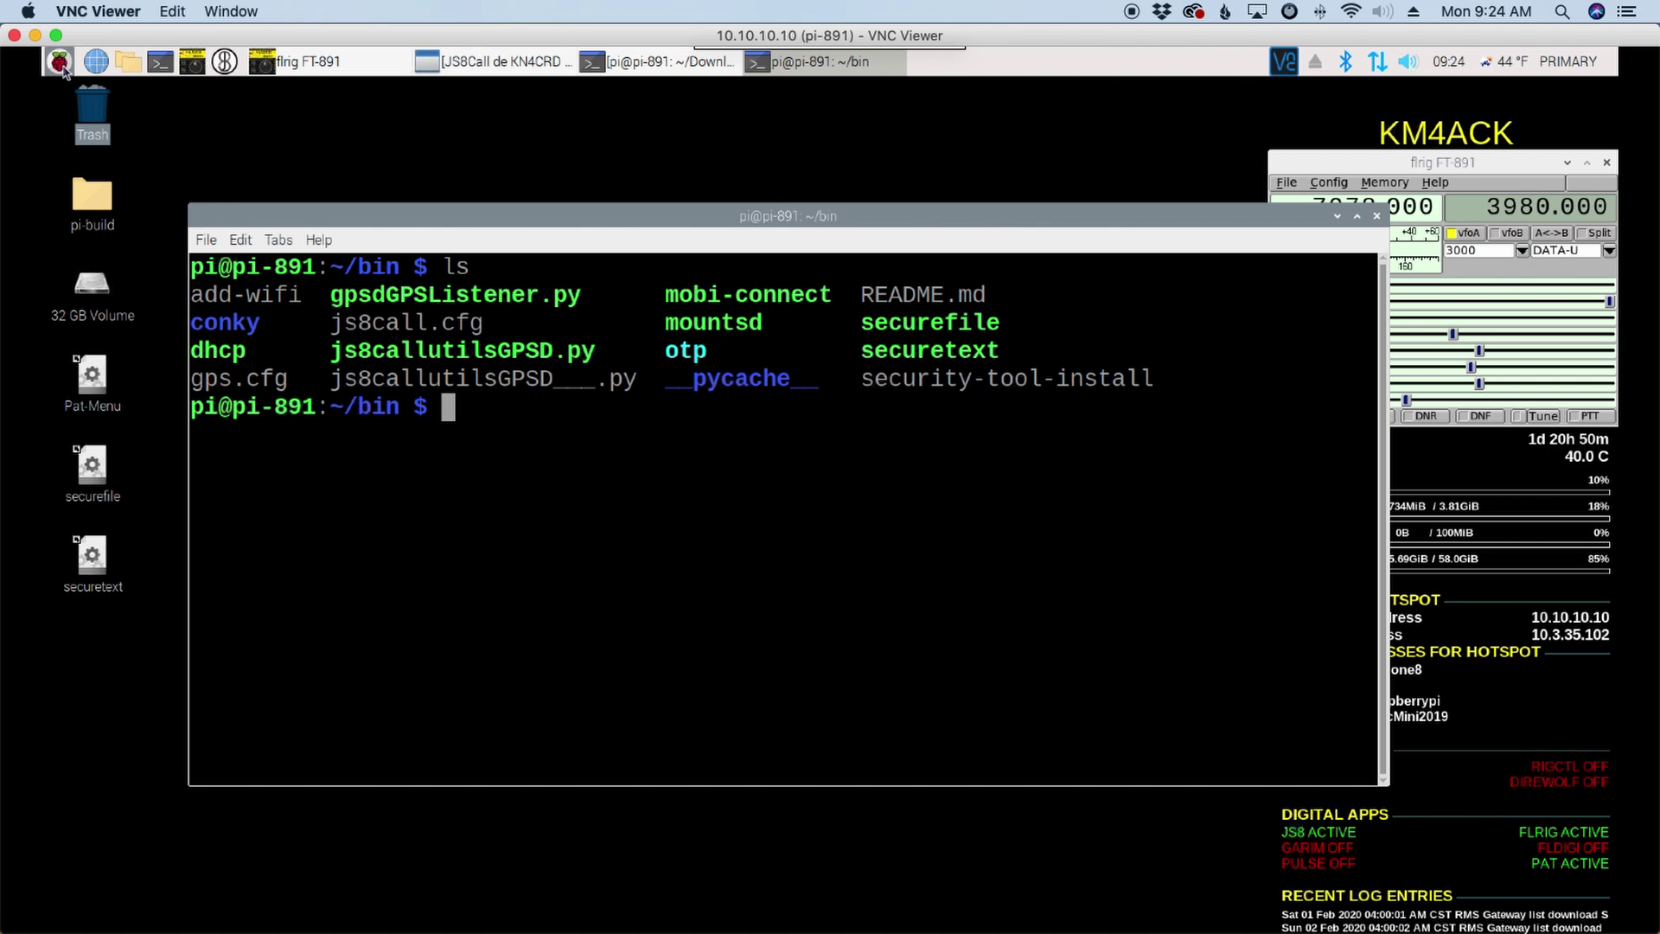
# Step: Try the Hamradio > JS8Call GPS Tool entry, dismiss its error, then open a second terminal tab
pyautogui.click(60, 64)
pyautogui.moveTo(149, 275)
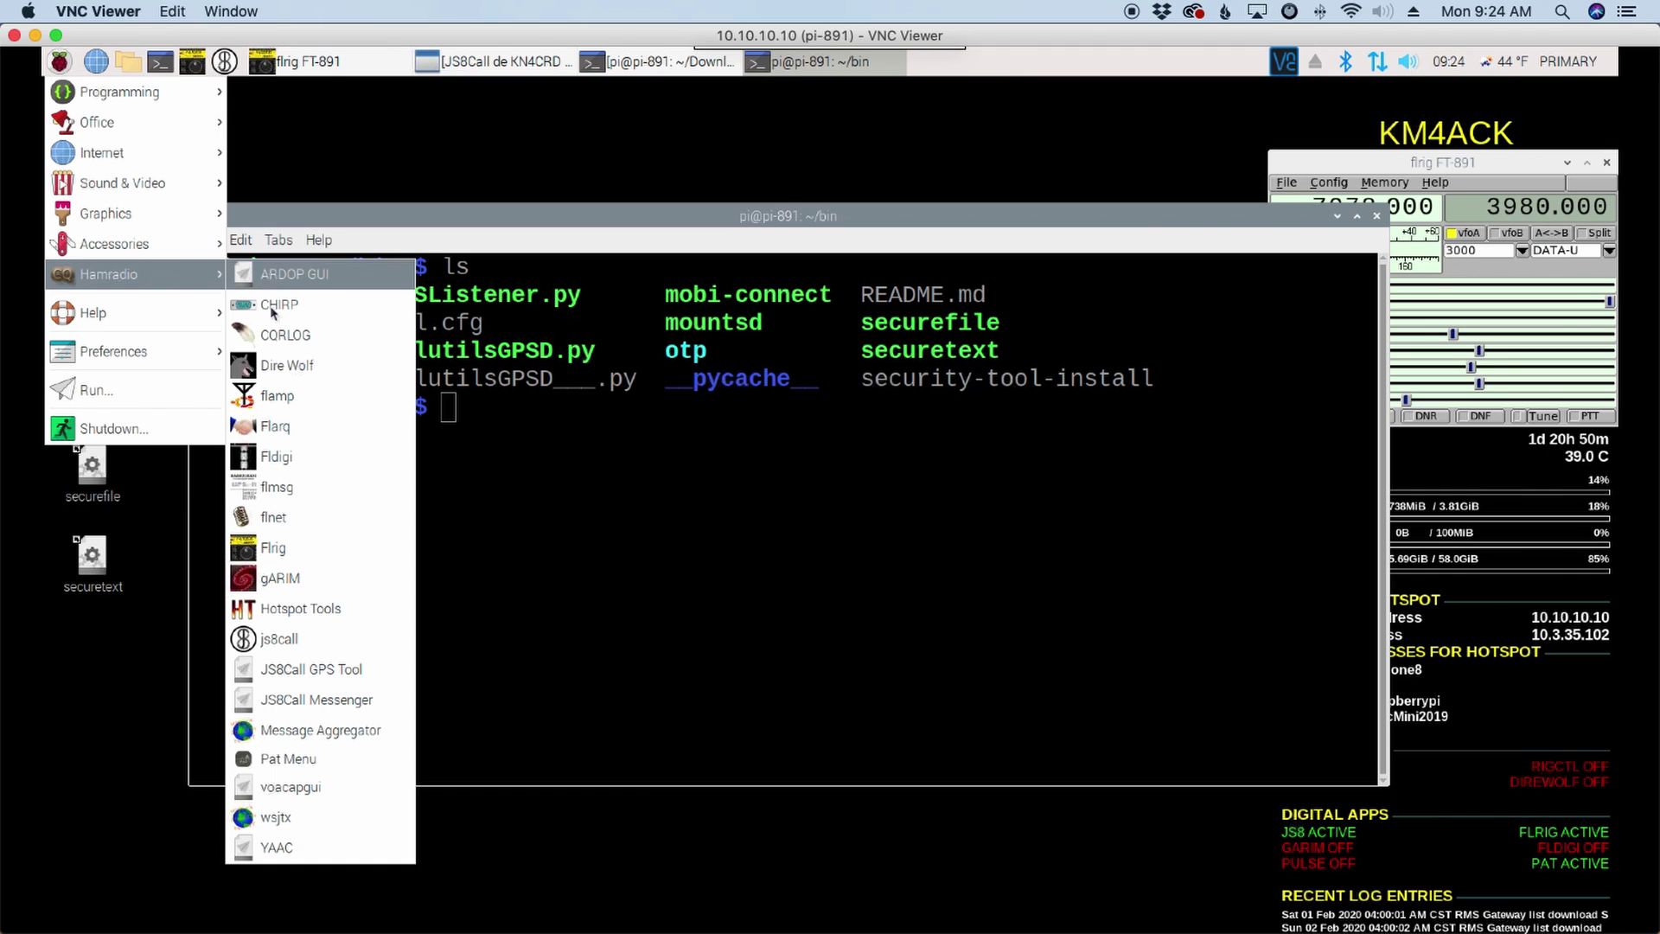
pyautogui.click(307, 671)
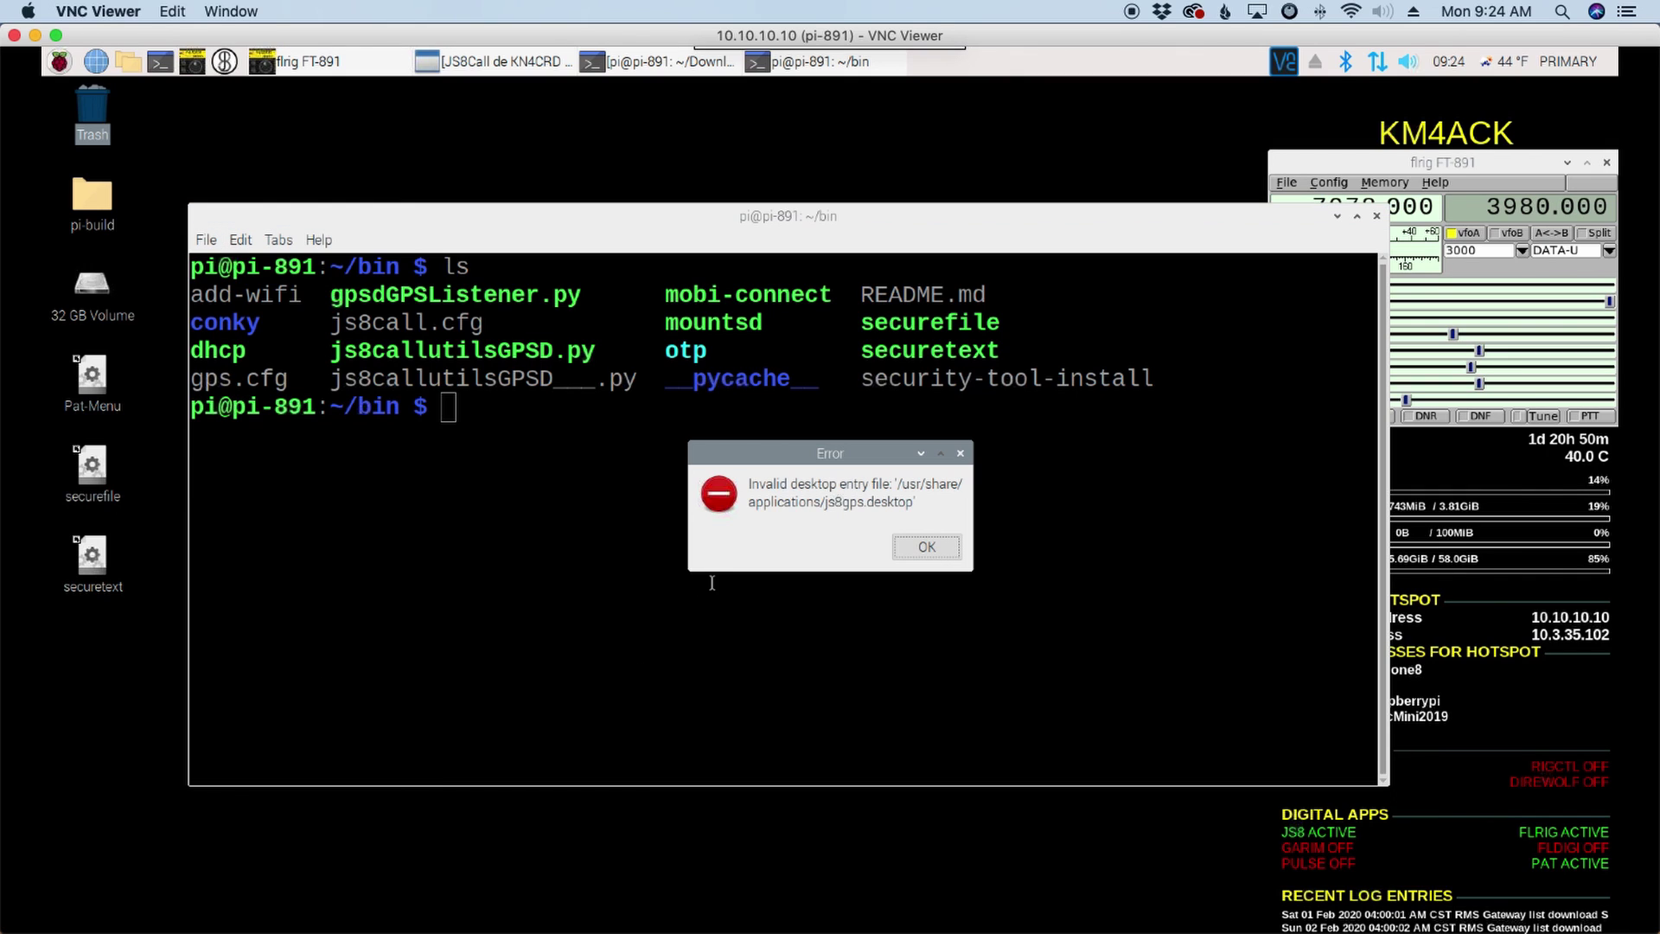
pyautogui.click(903, 549)
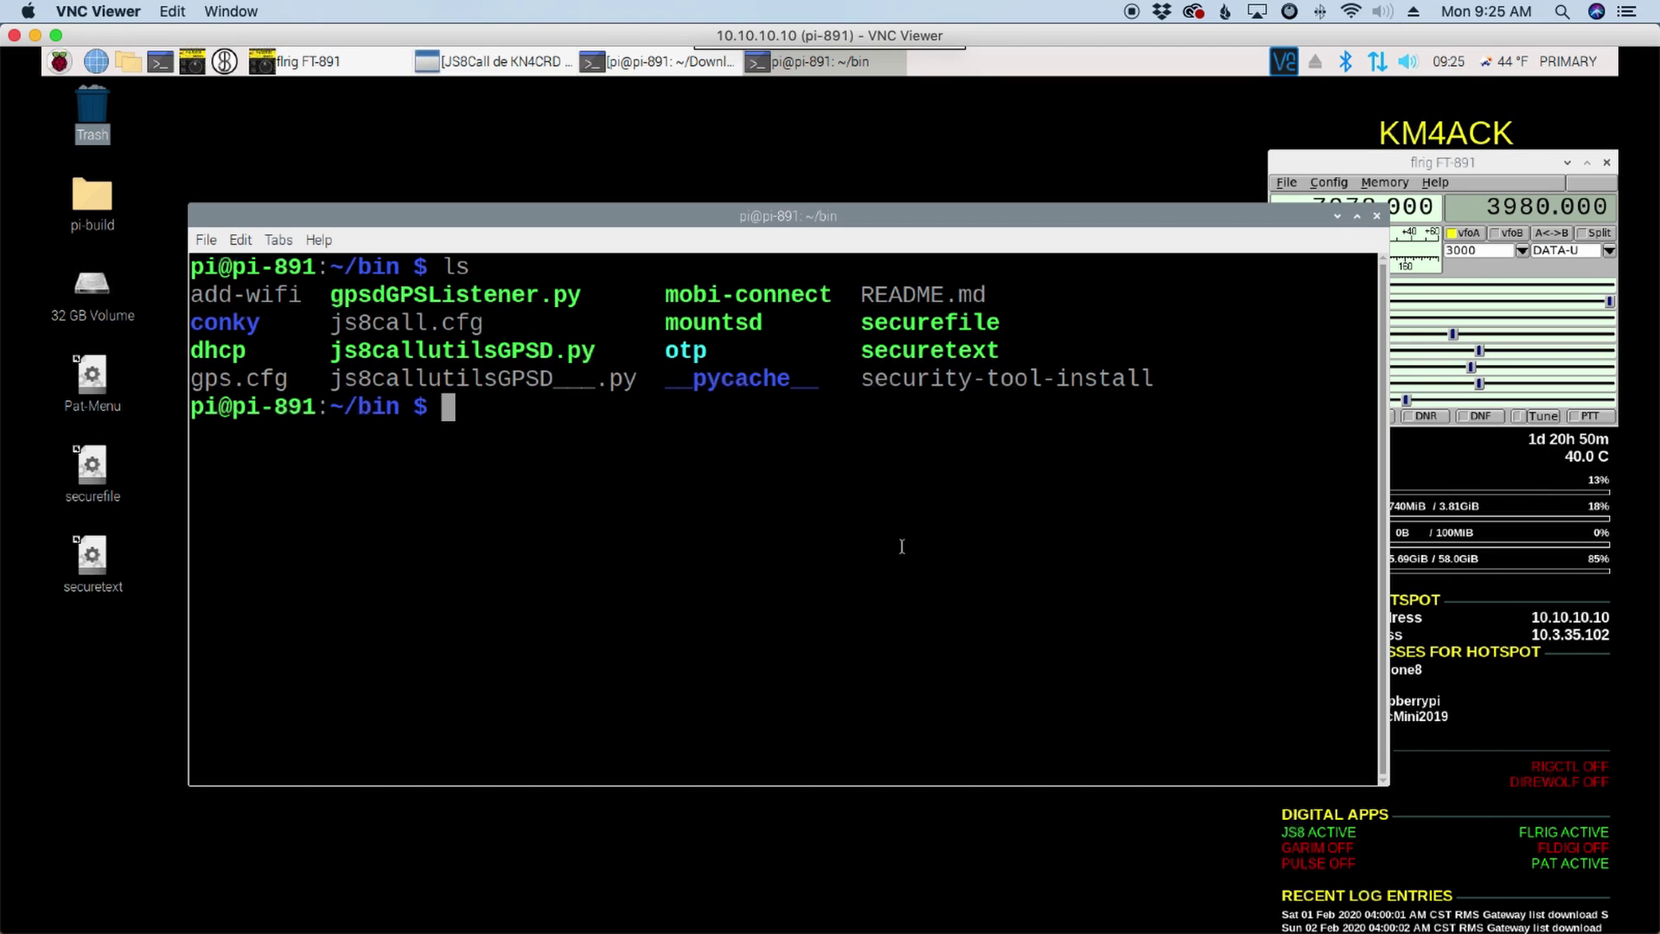
pyautogui.moveTo(734, 201); pyautogui.dragTo(737, 121)
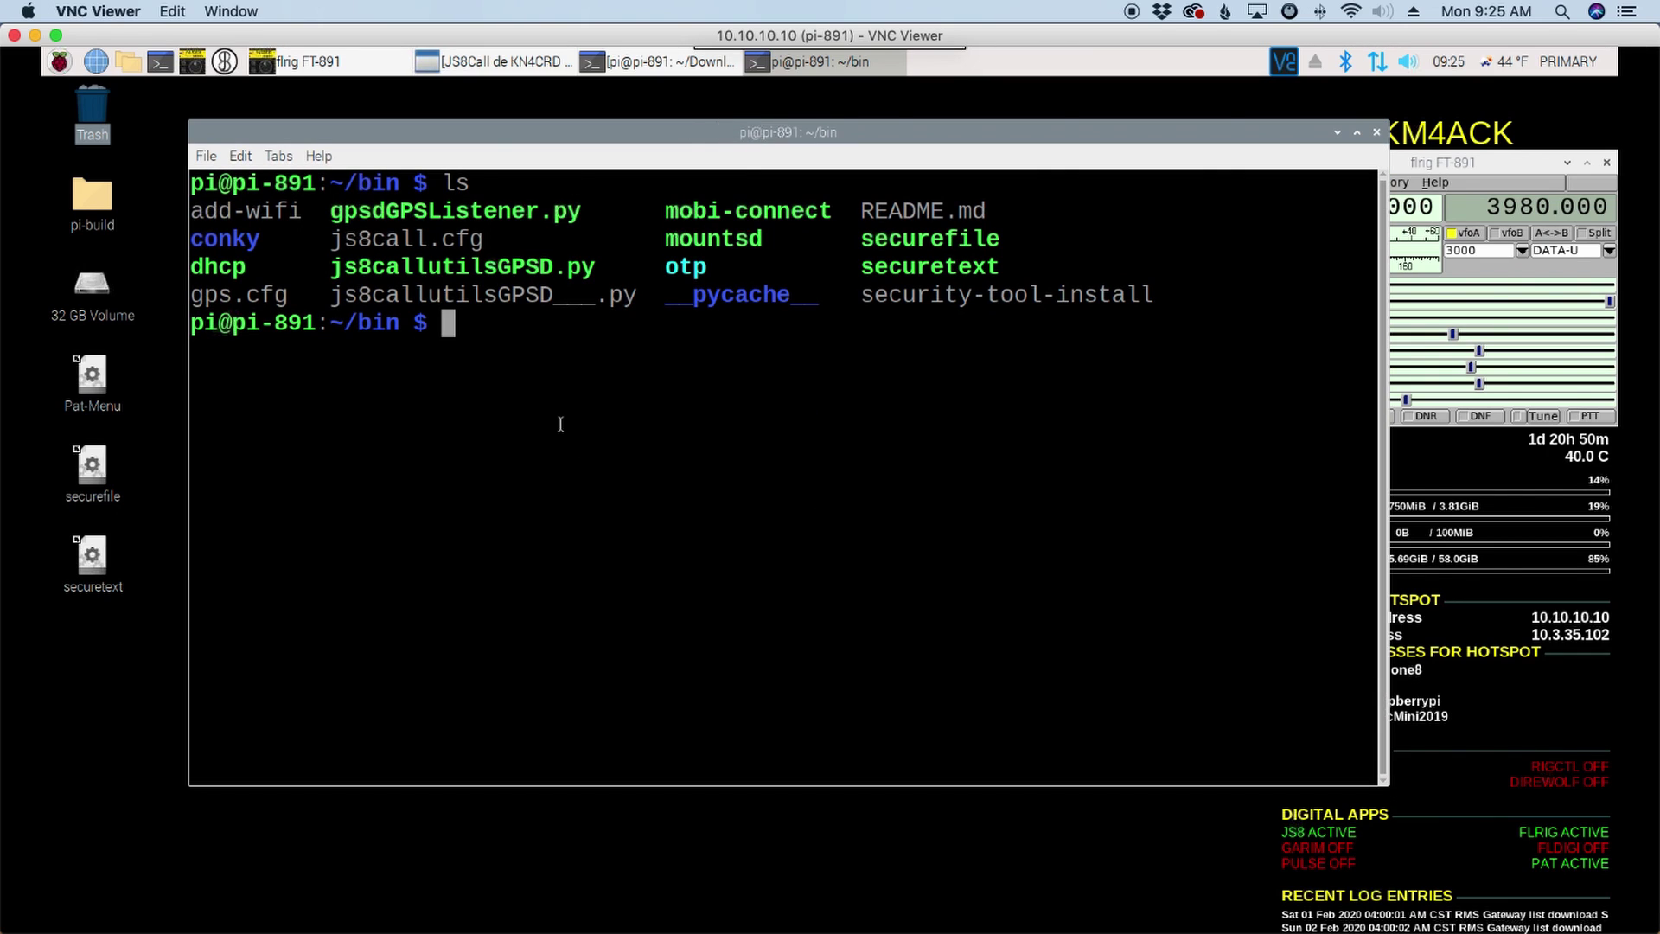
pyautogui.hotkey('ctrl', 'shift', 't')
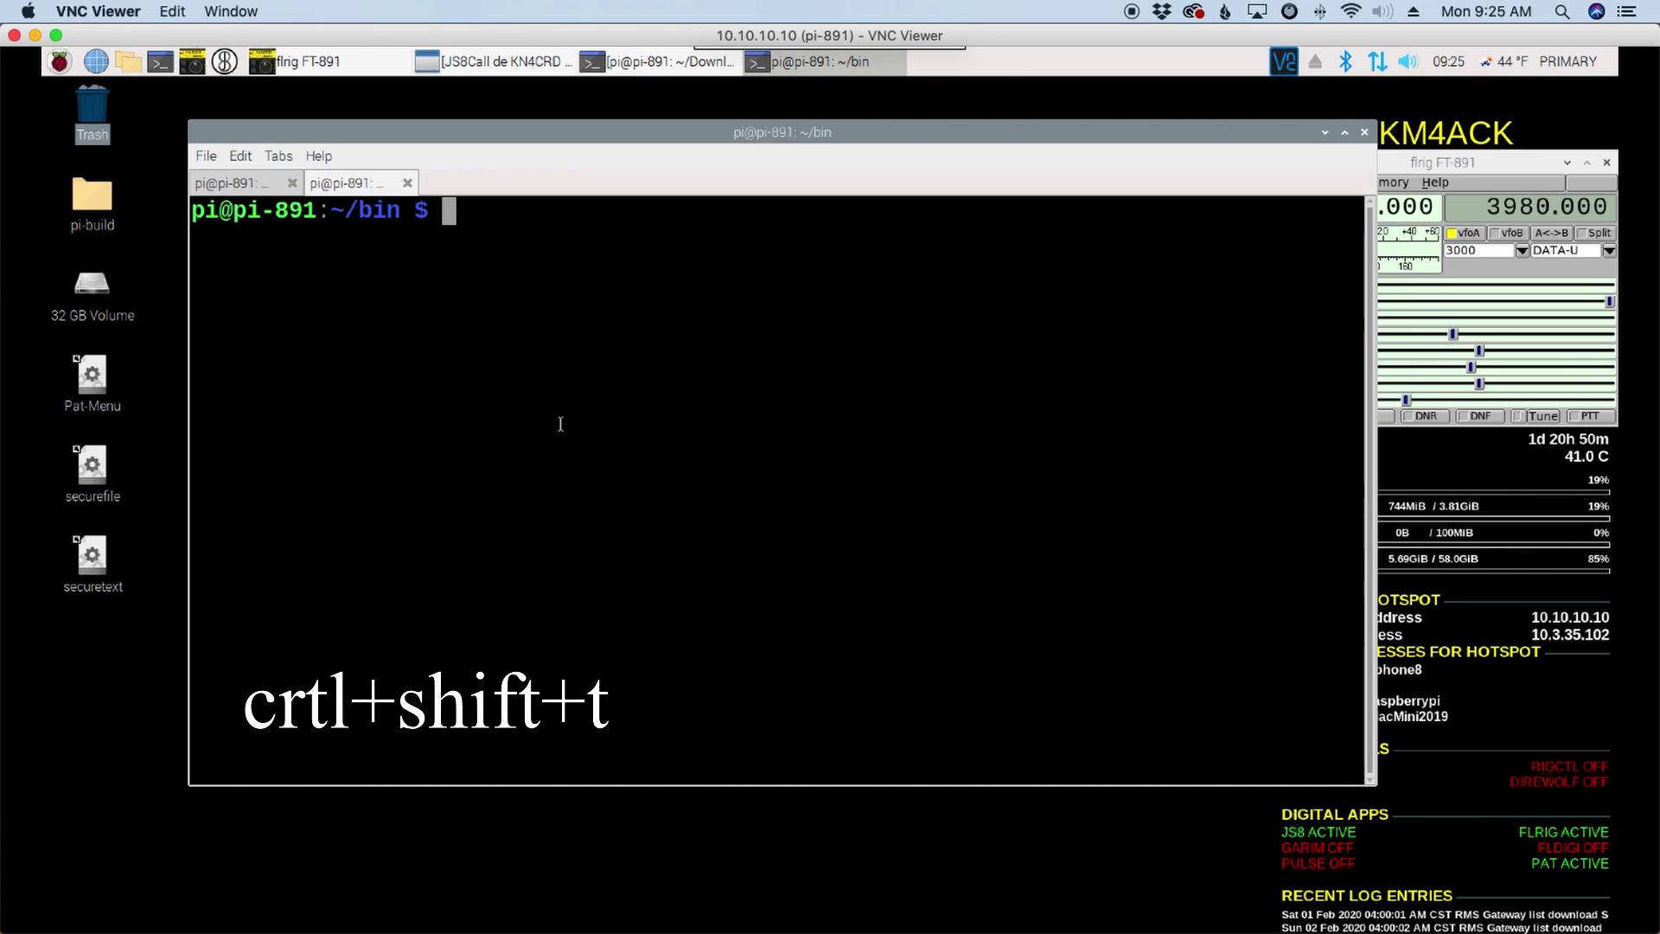
# Step: In the second tab, change to /usr/share/applications and list its files
pyautogui.click(245, 184)
pyautogui.click(346, 183)
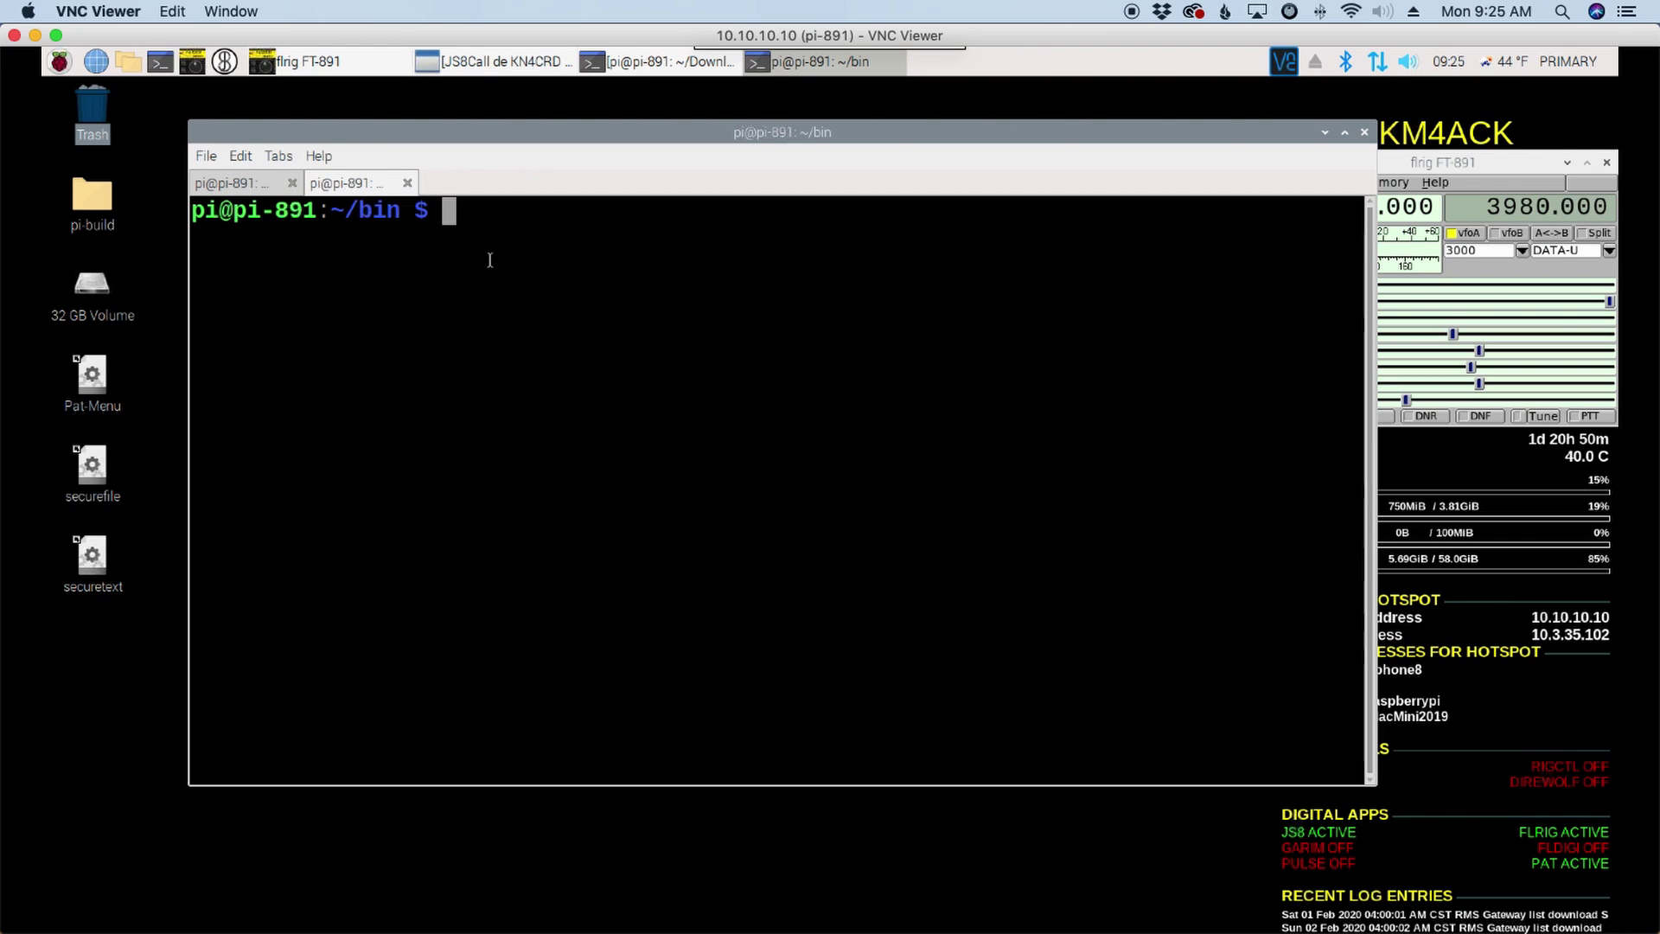
pyautogui.write('cd /usr/')
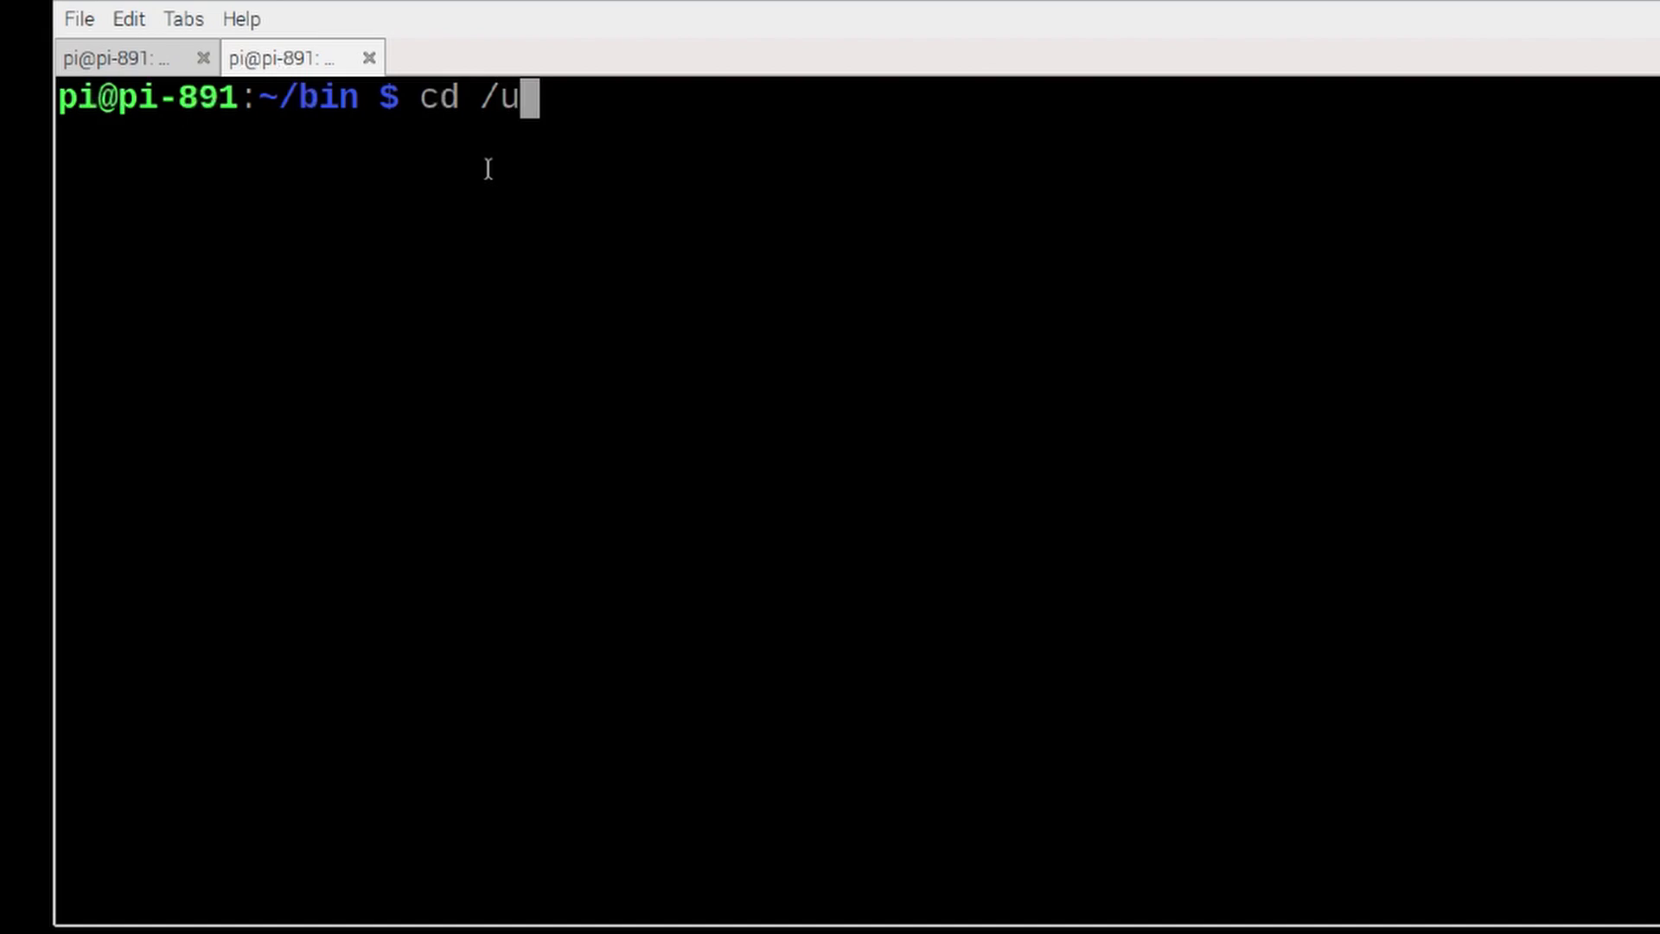
pyautogui.write('share/')
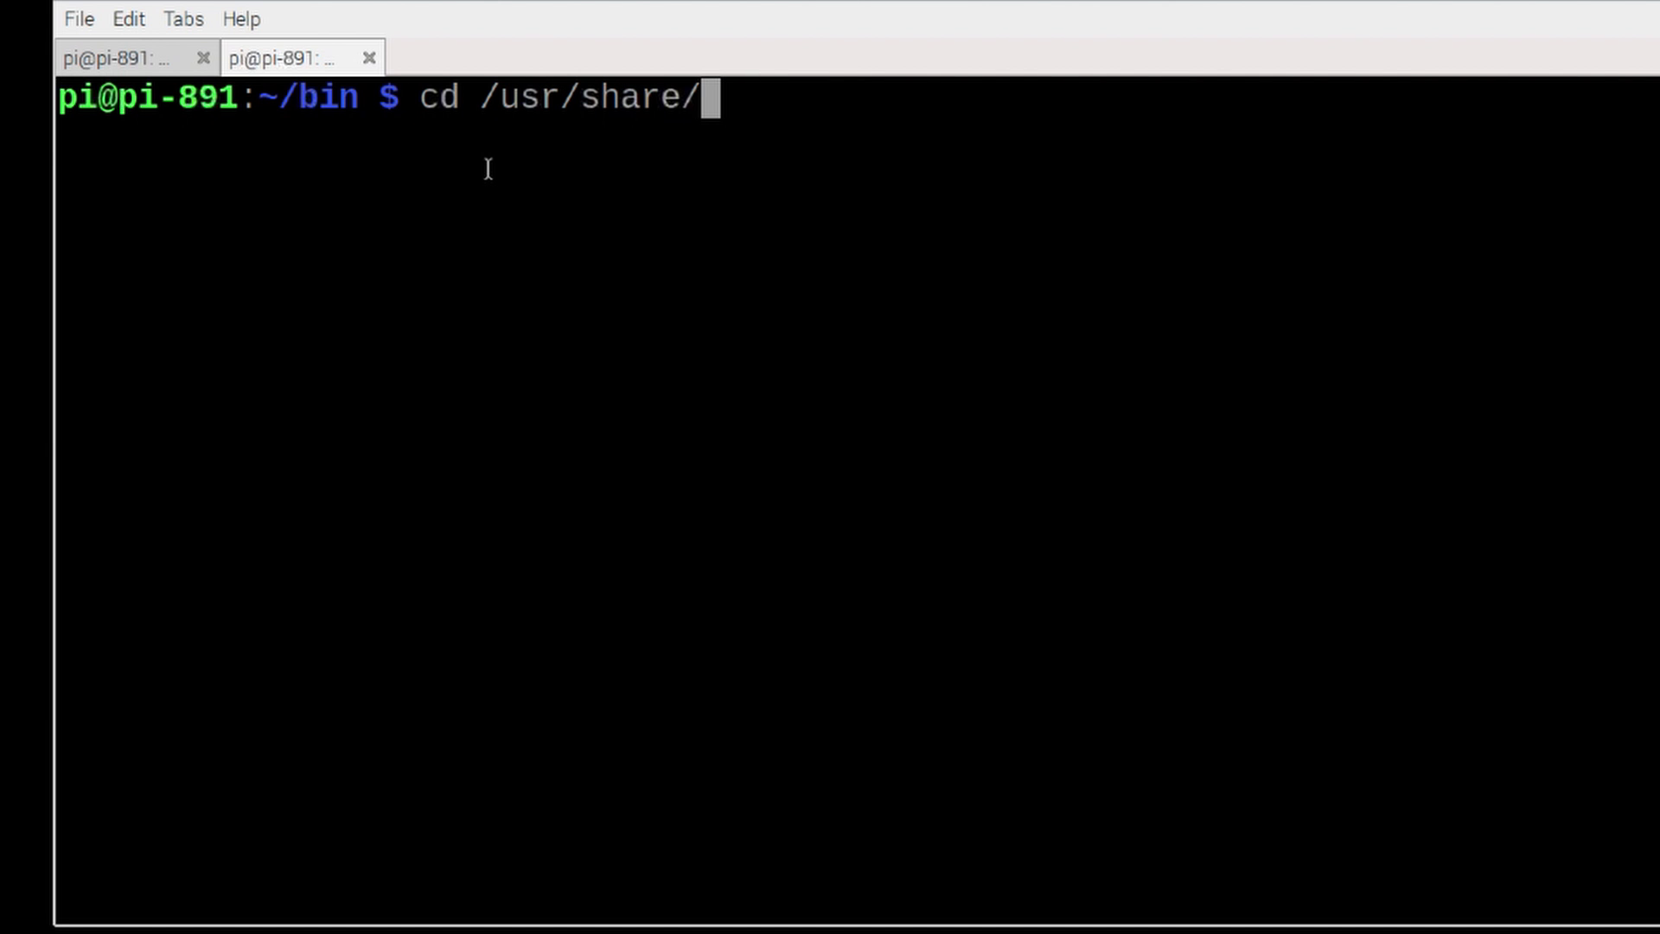
pyautogui.write('apll')
pyautogui.press('BackSpace')
pyautogui.press('BackSpace')
pyautogui.write('pp')
pyautogui.press('BackSpace')
pyautogui.write('lications')
pyautogui.press('Return')
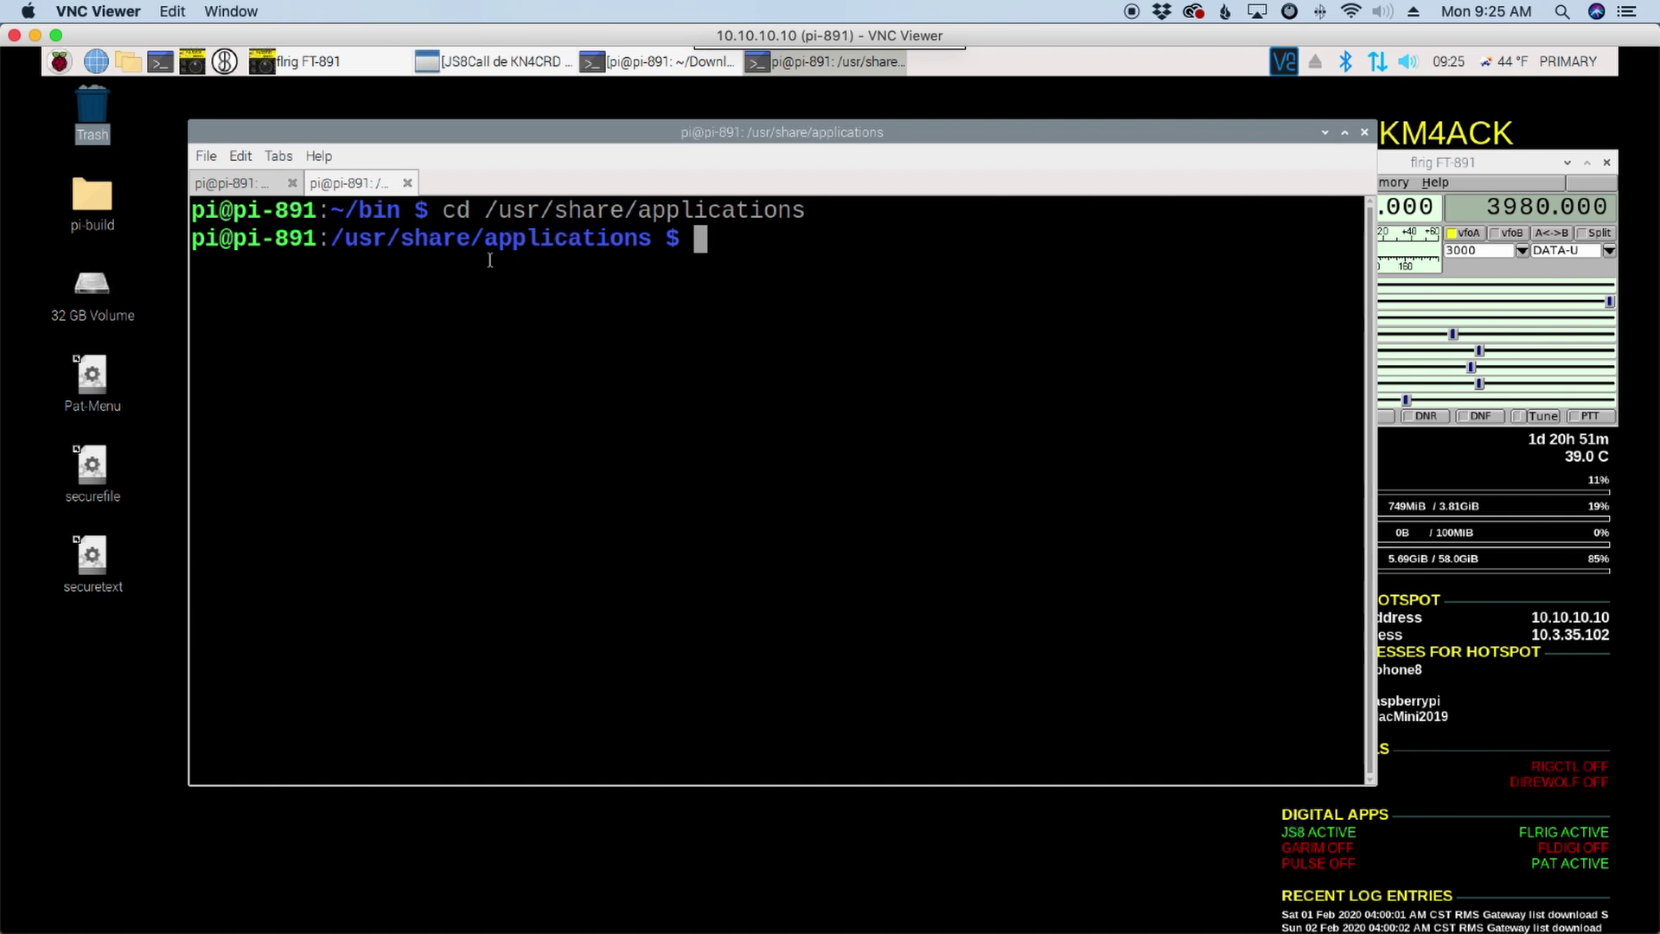
pyautogui.write('ls')
pyautogui.press('Return')
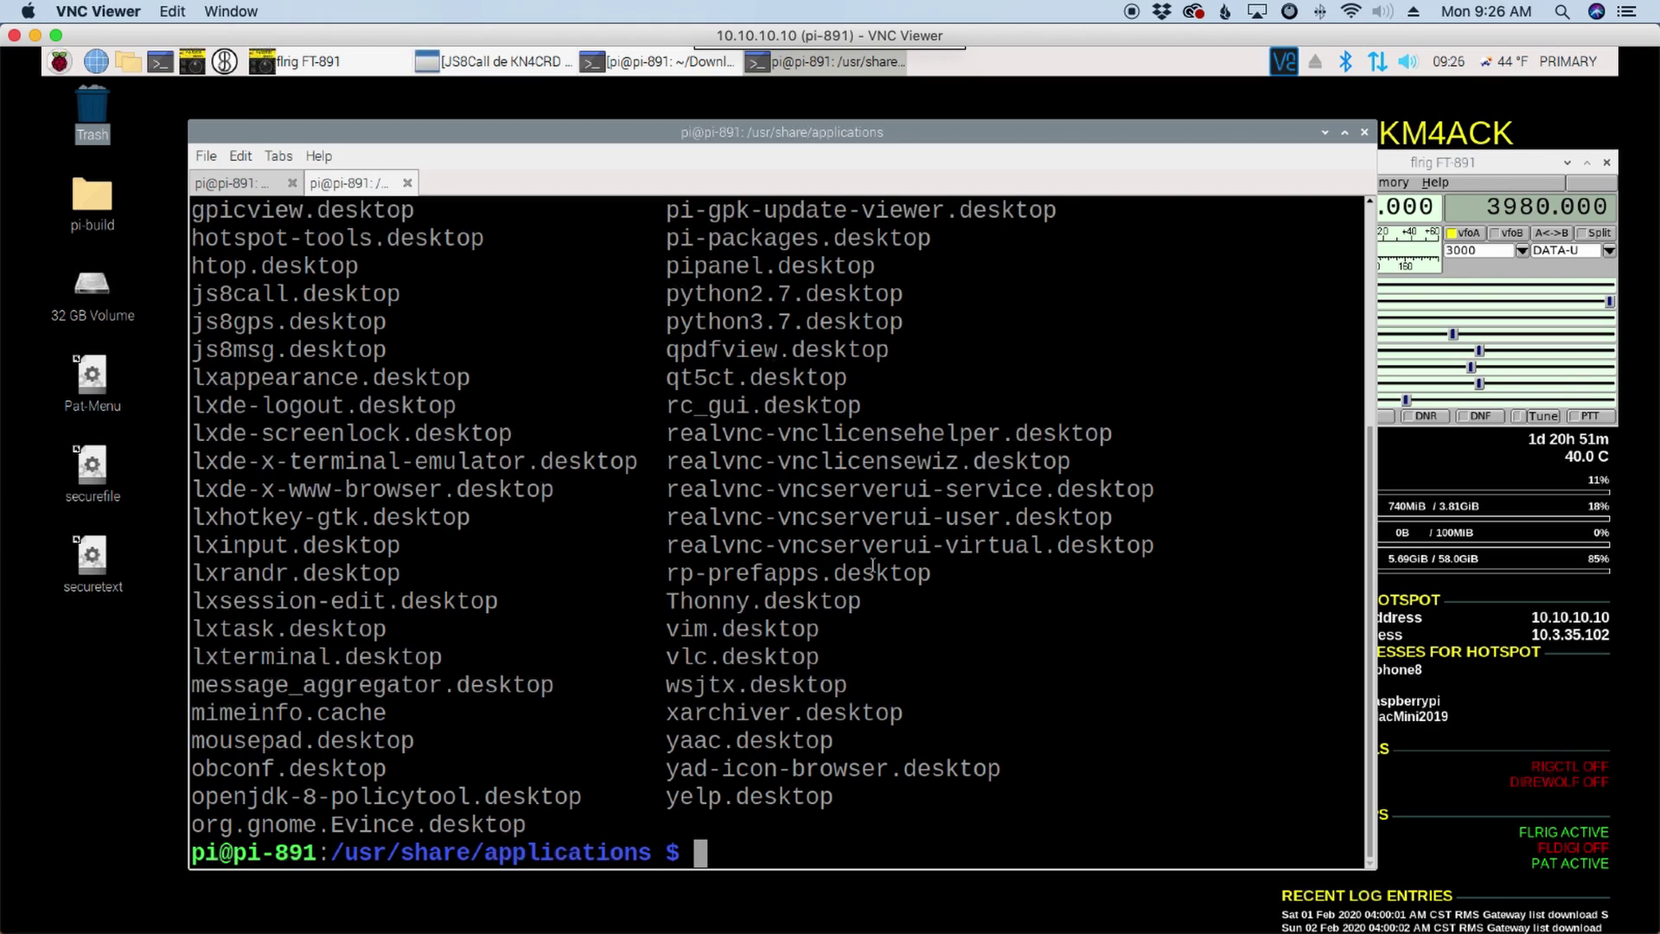
# Step: Highlight the js8gps.desktop and js8msg.desktop entries in the listing
pyautogui.moveTo(386, 350); pyautogui.dragTo(192, 327)
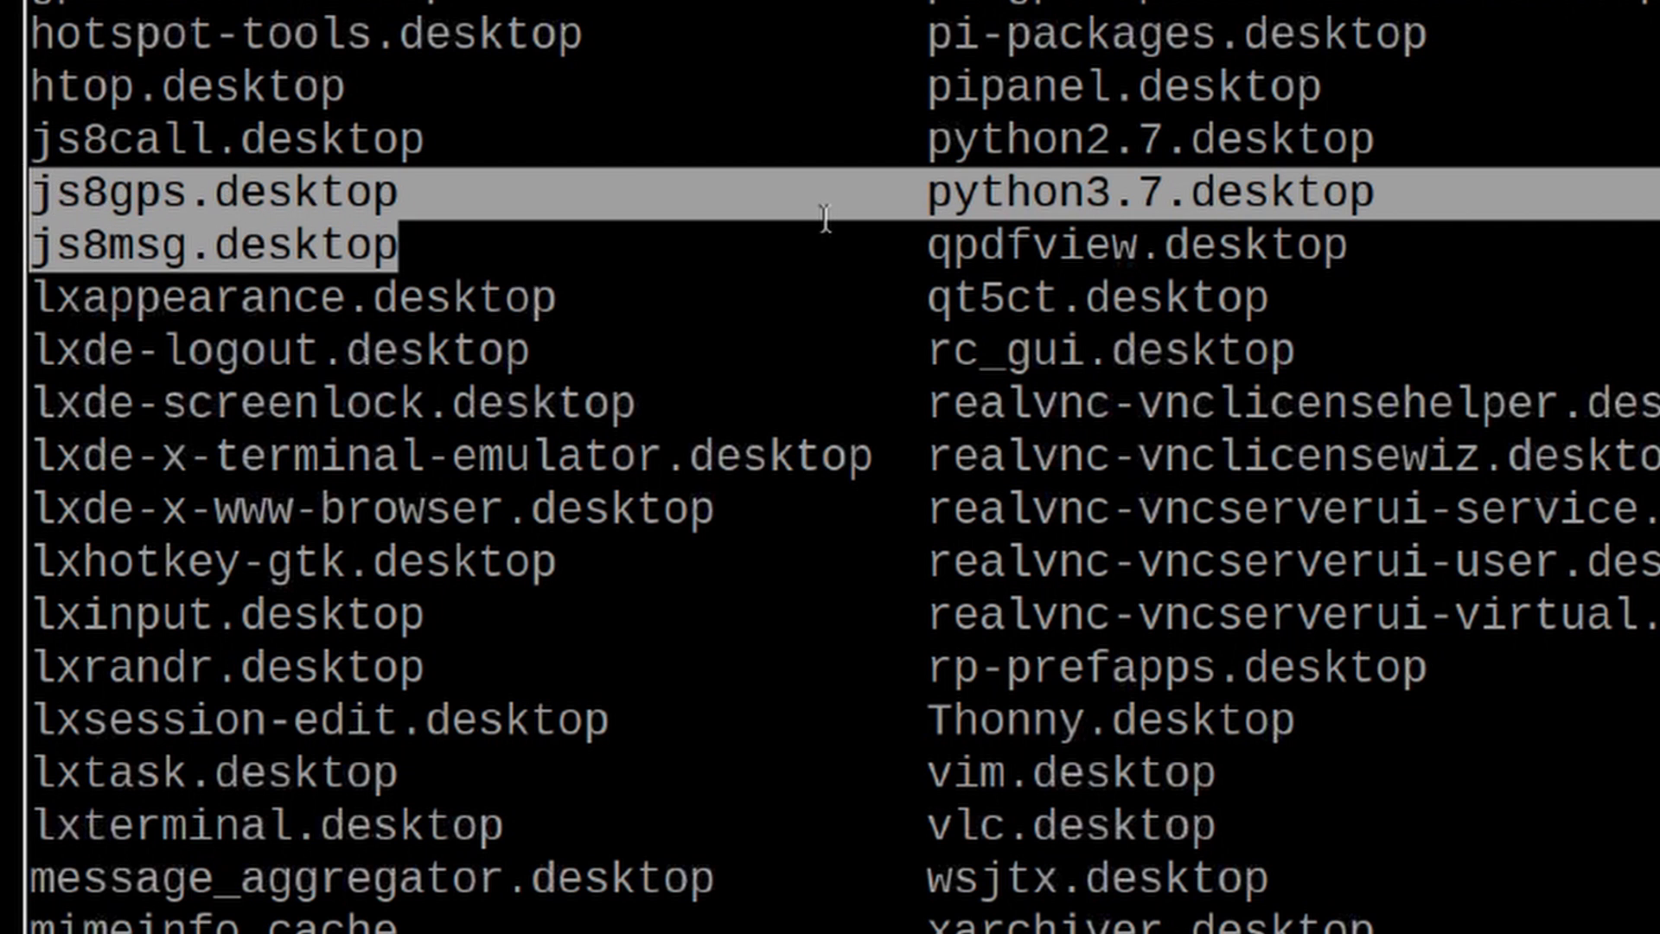
pyautogui.click(859, 218)
pyautogui.moveTo(391, 181); pyautogui.dragTo(32, 188)
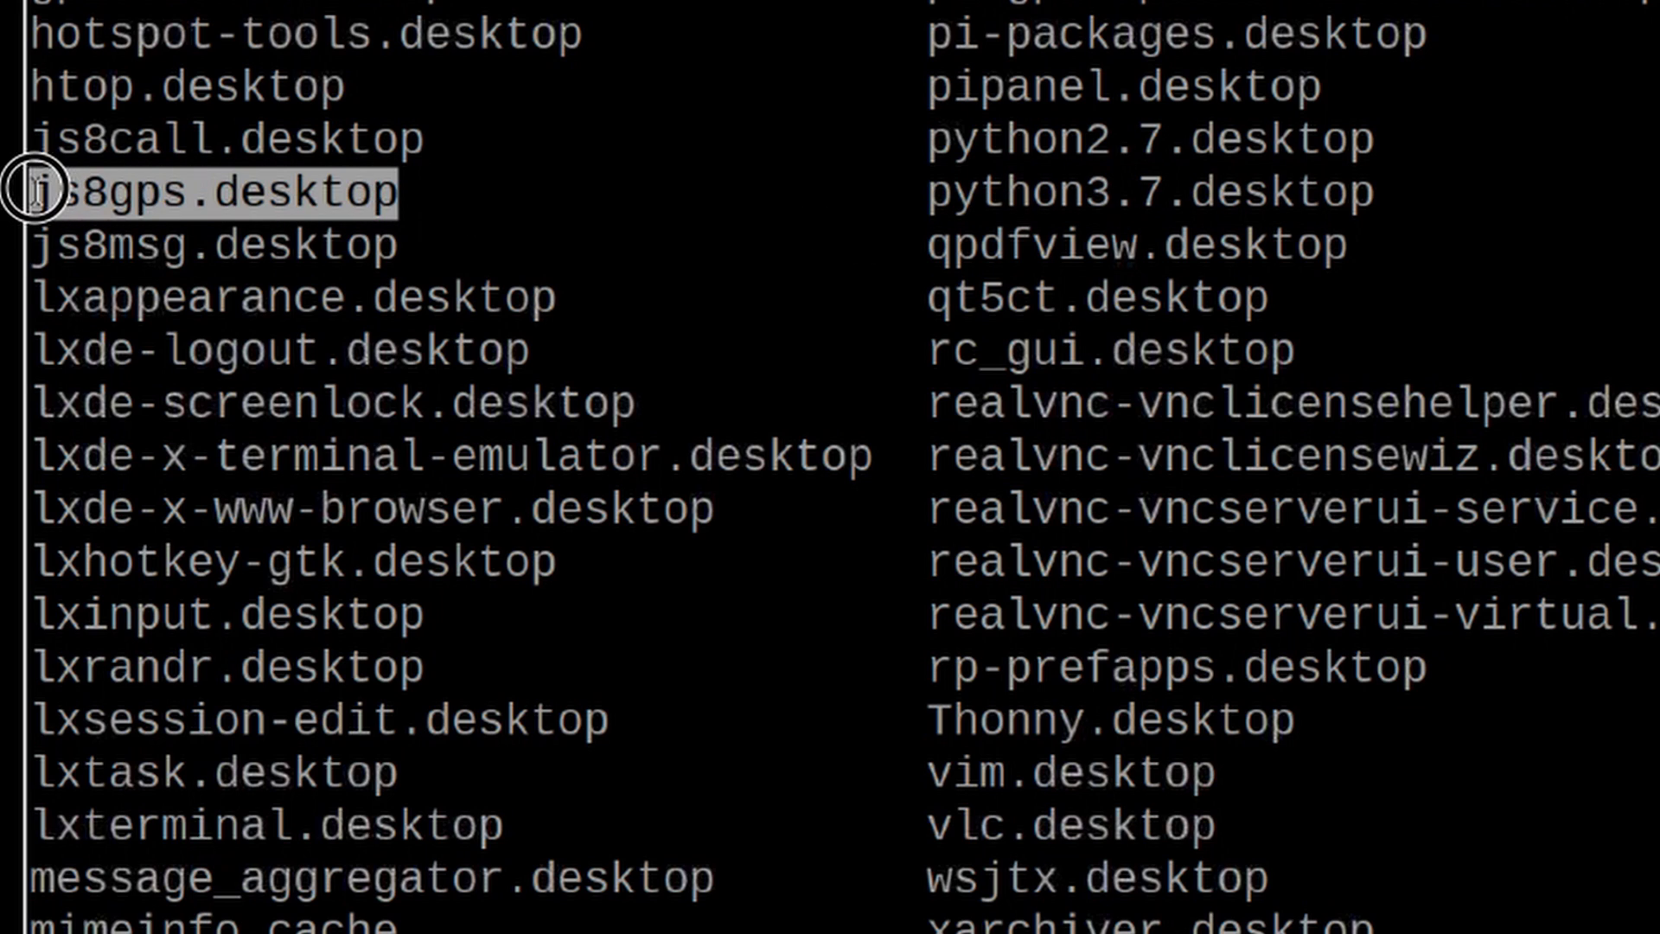
pyautogui.click(397, 244)
pyautogui.moveTo(396, 245); pyautogui.dragTo(31, 245)
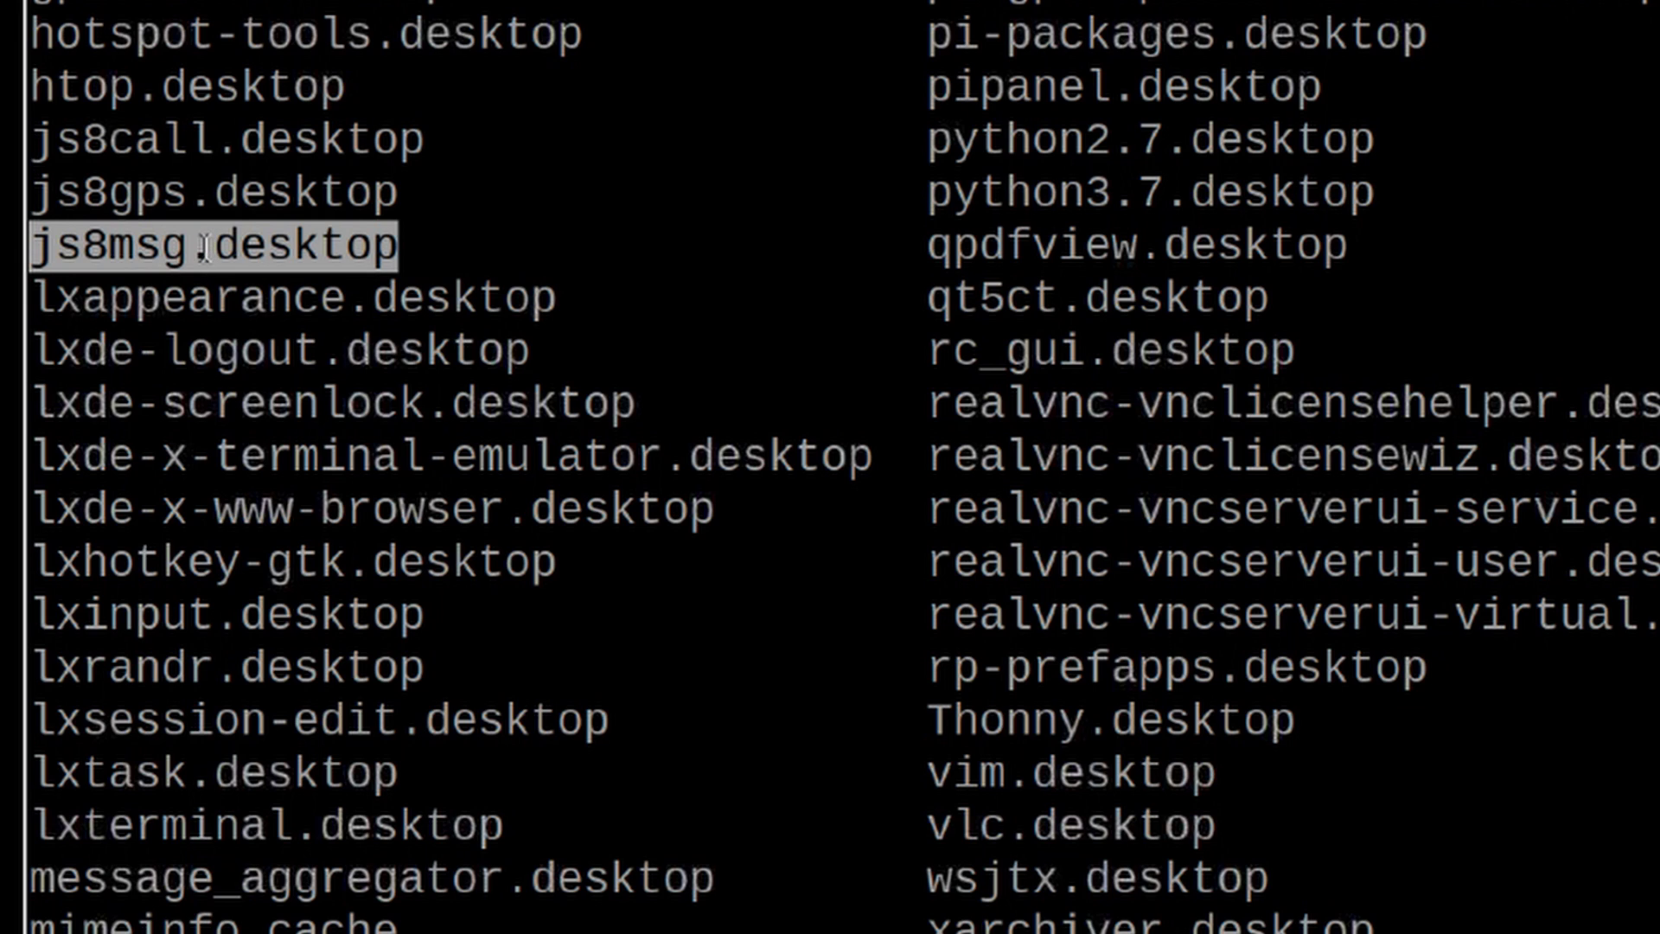
pyautogui.click(407, 211)
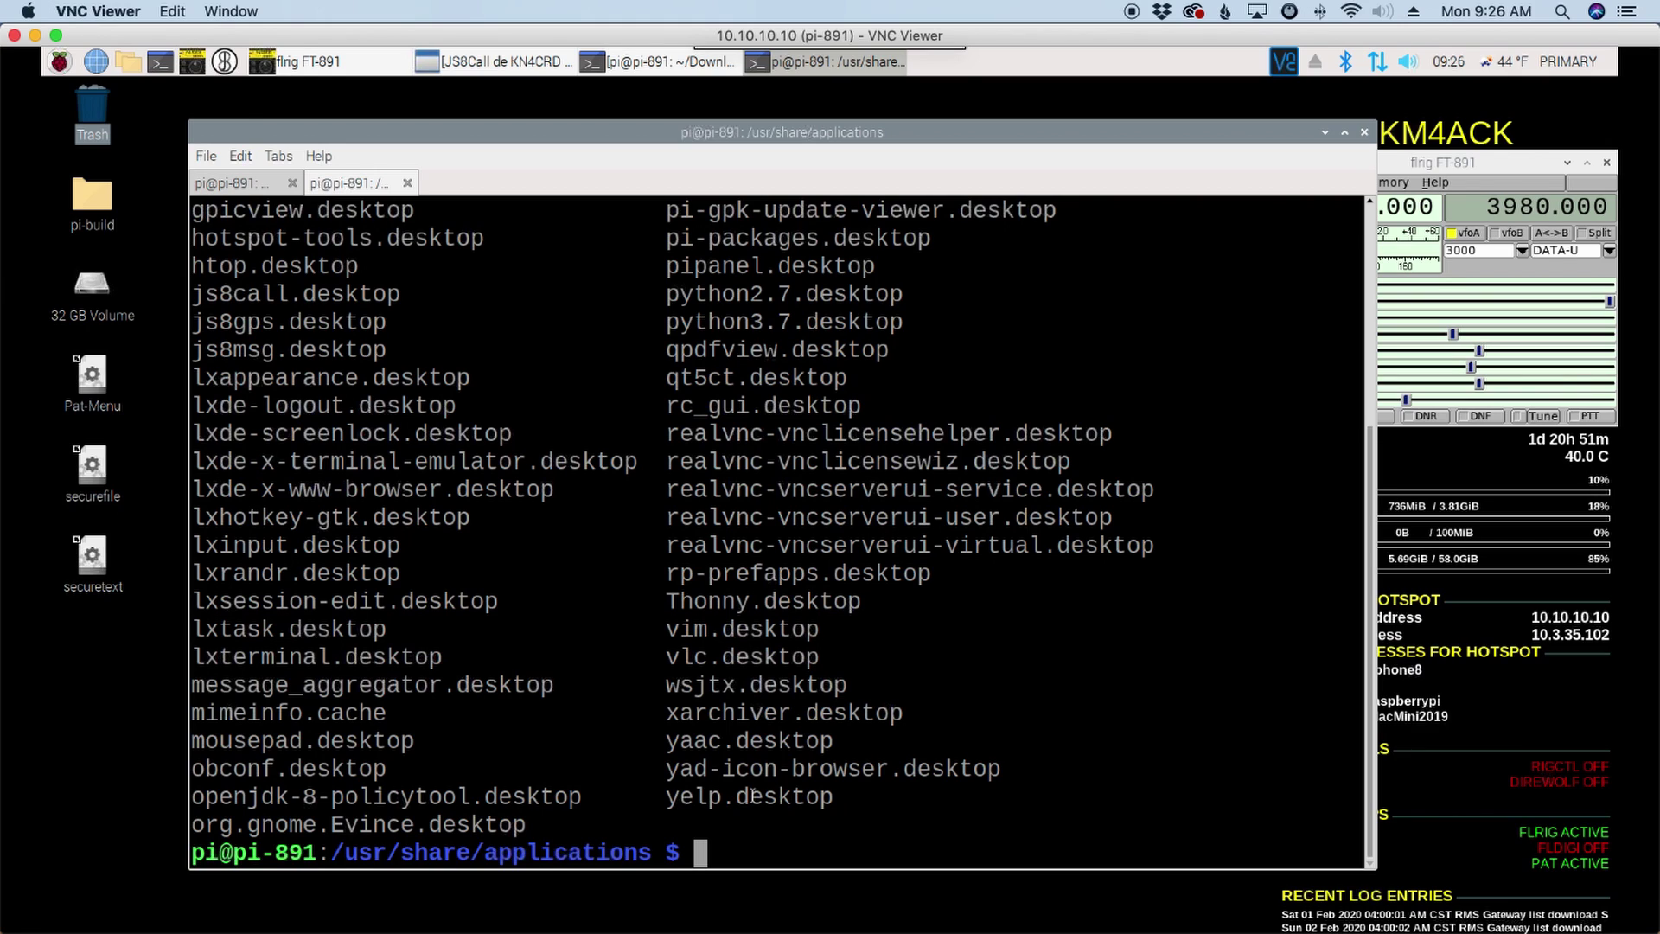
# Step: Delete js8msg.desktop with sudo rm
pyautogui.write('sudo ')
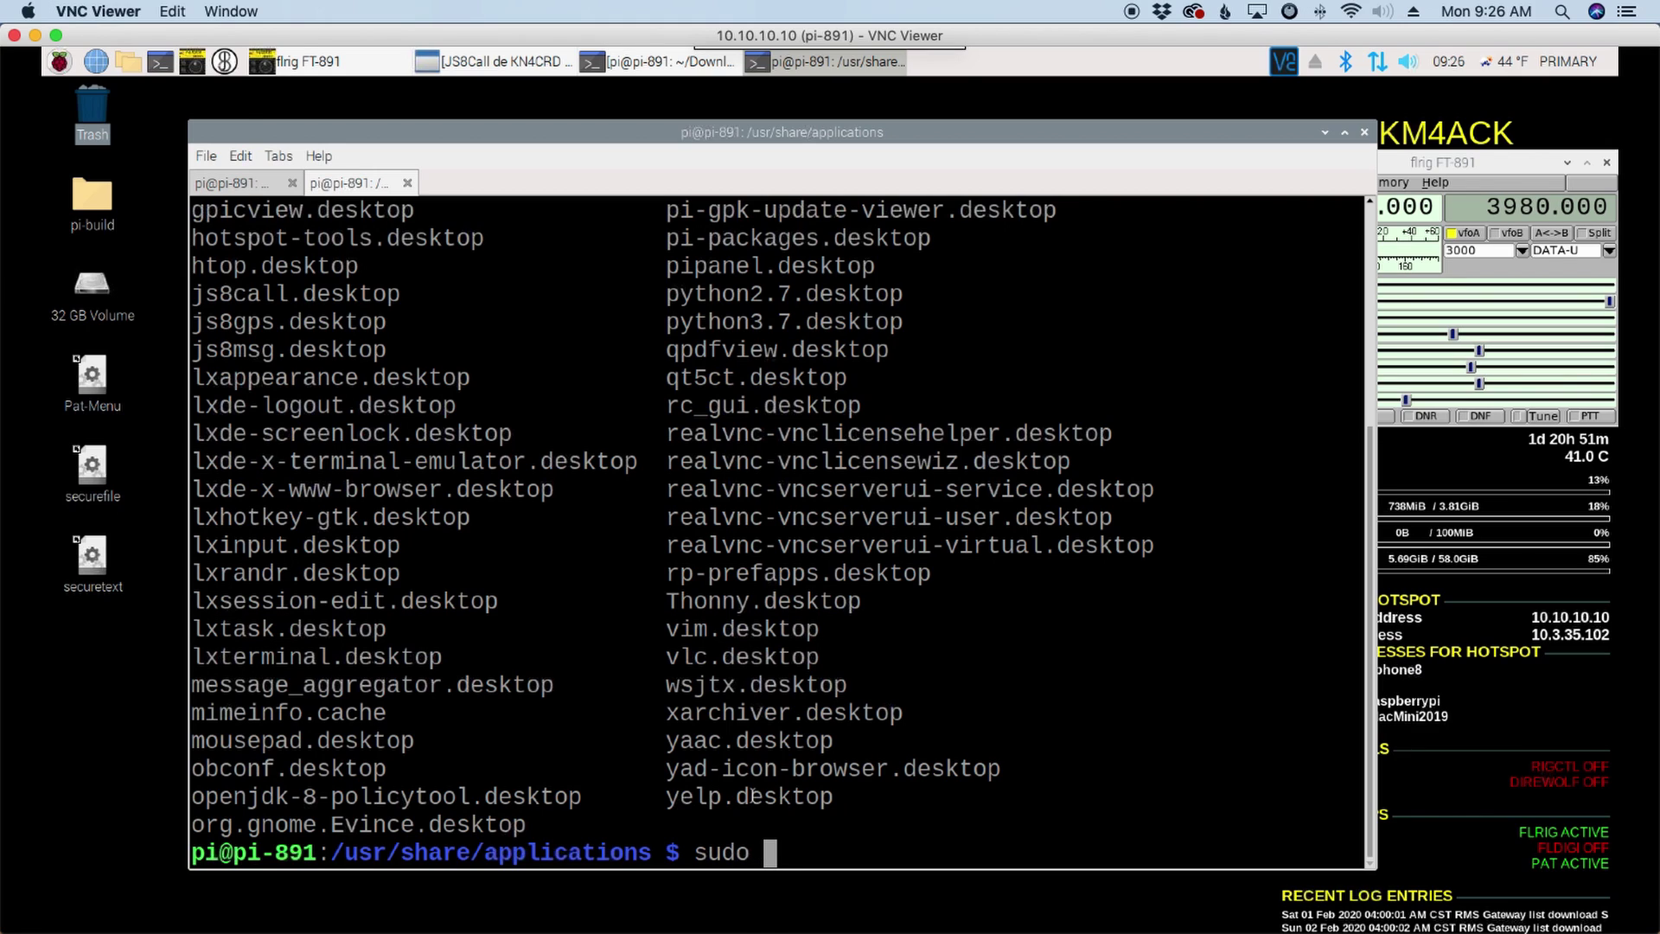
pyautogui.write('rm js8msg')
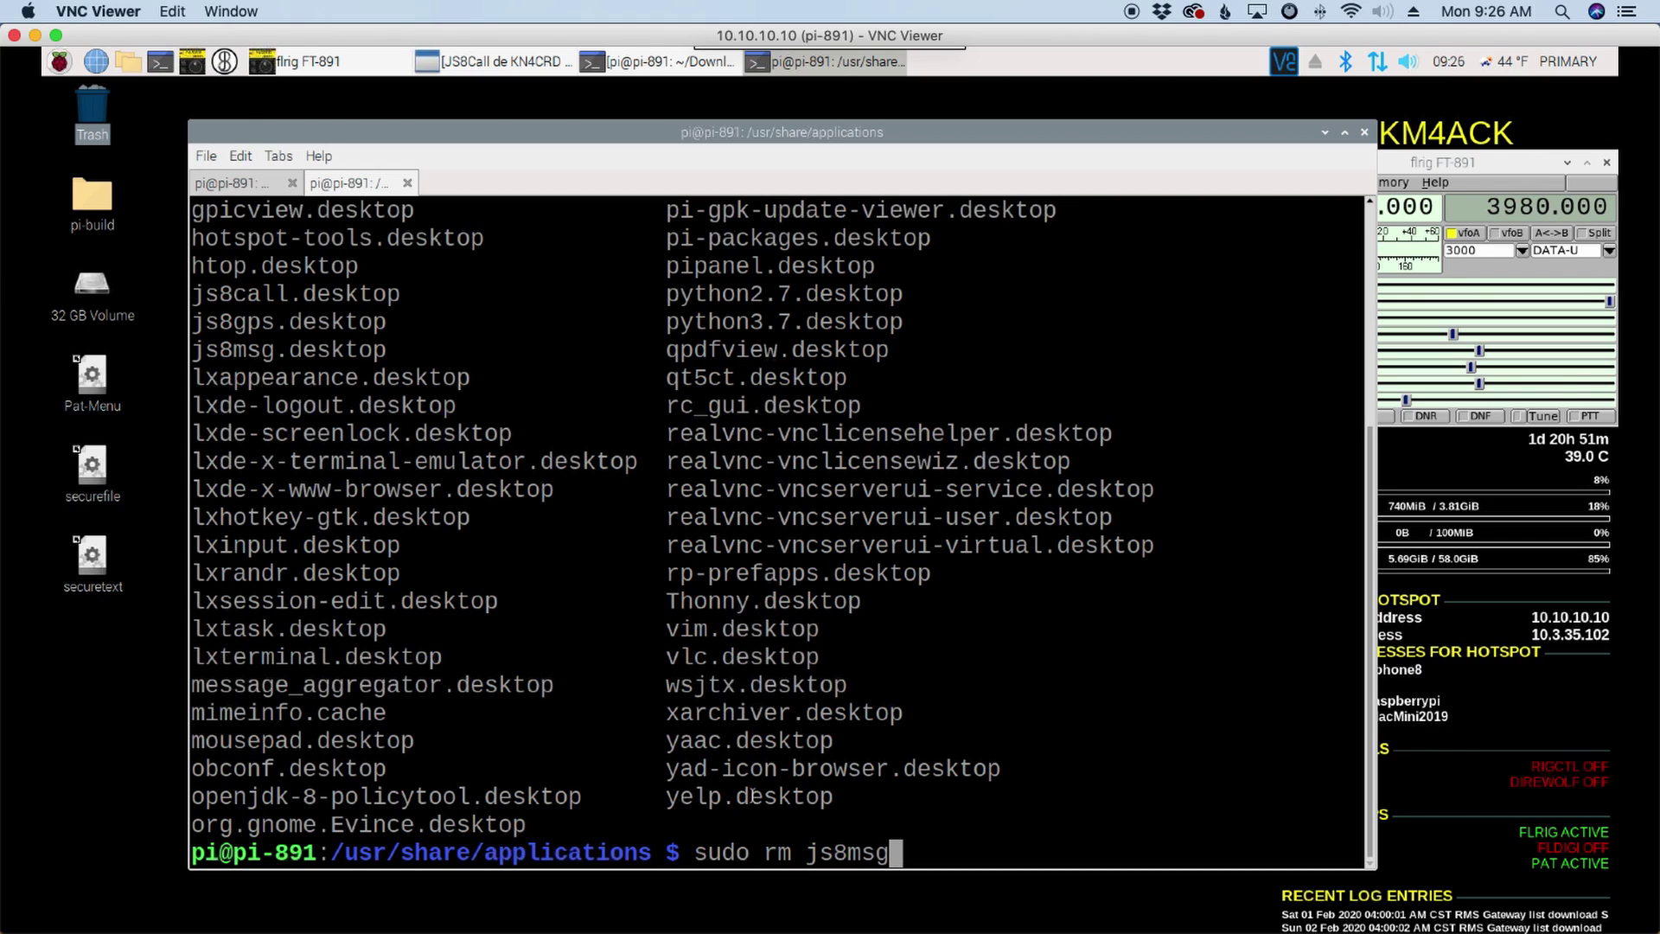
pyautogui.press('Tab')
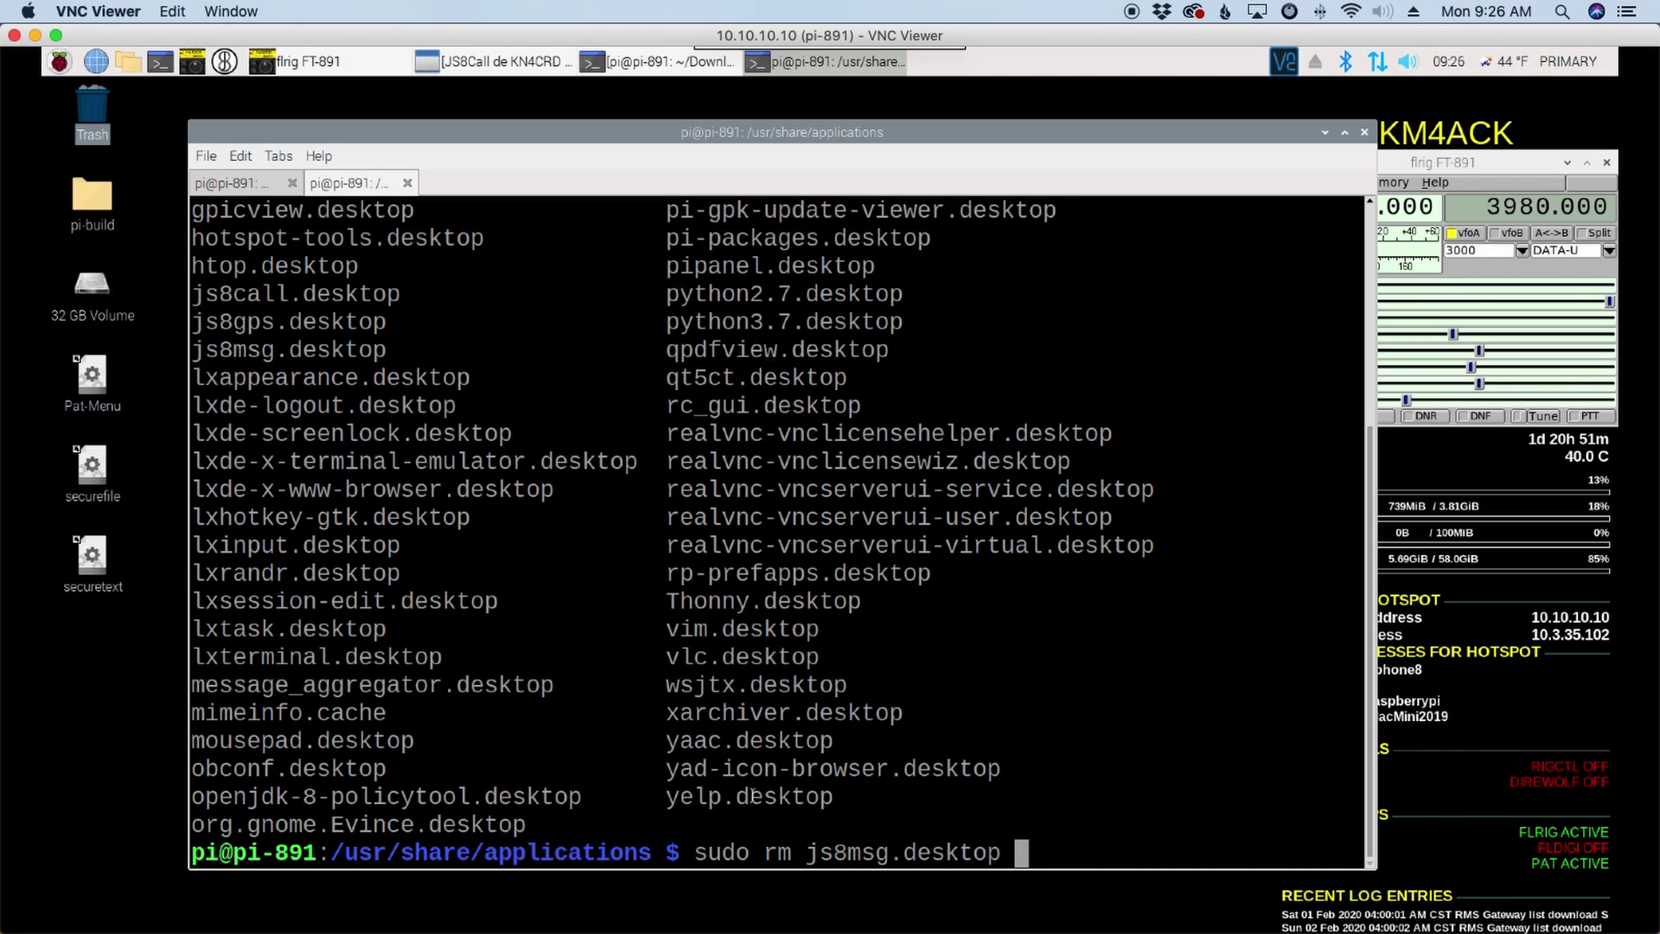
pyautogui.press('Return')
pyautogui.moveTo(1002, 822); pyautogui.dragTo(689, 831)
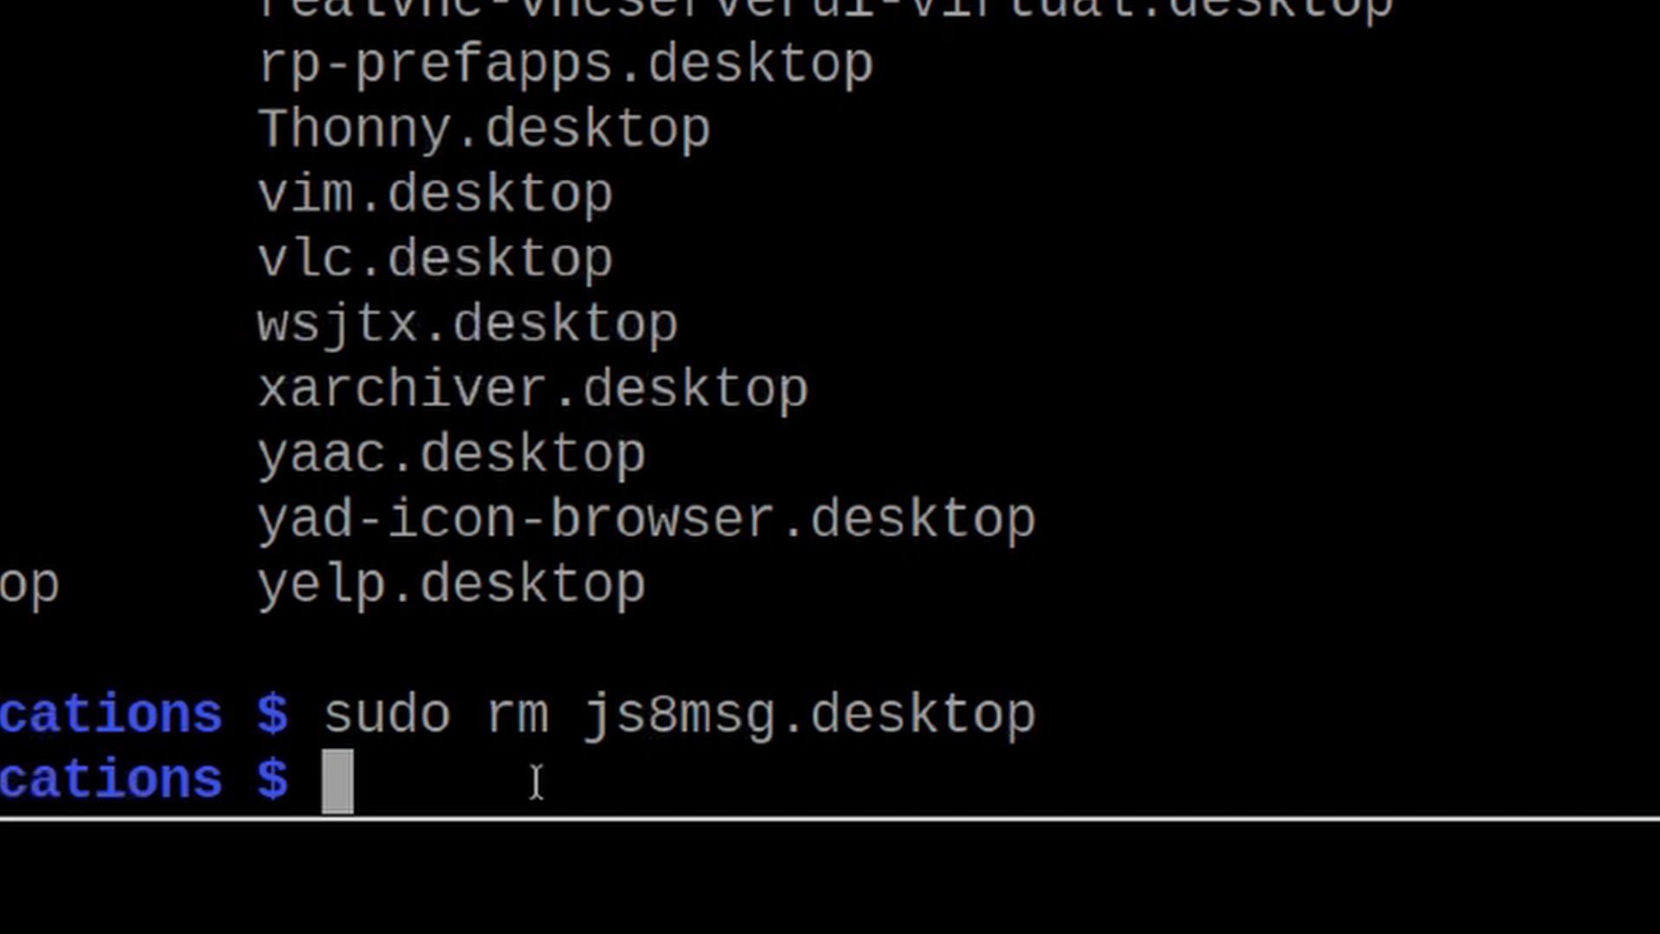
# Step: Open js8gps.desktop in nano with sudo
pyautogui.write('sudo ')
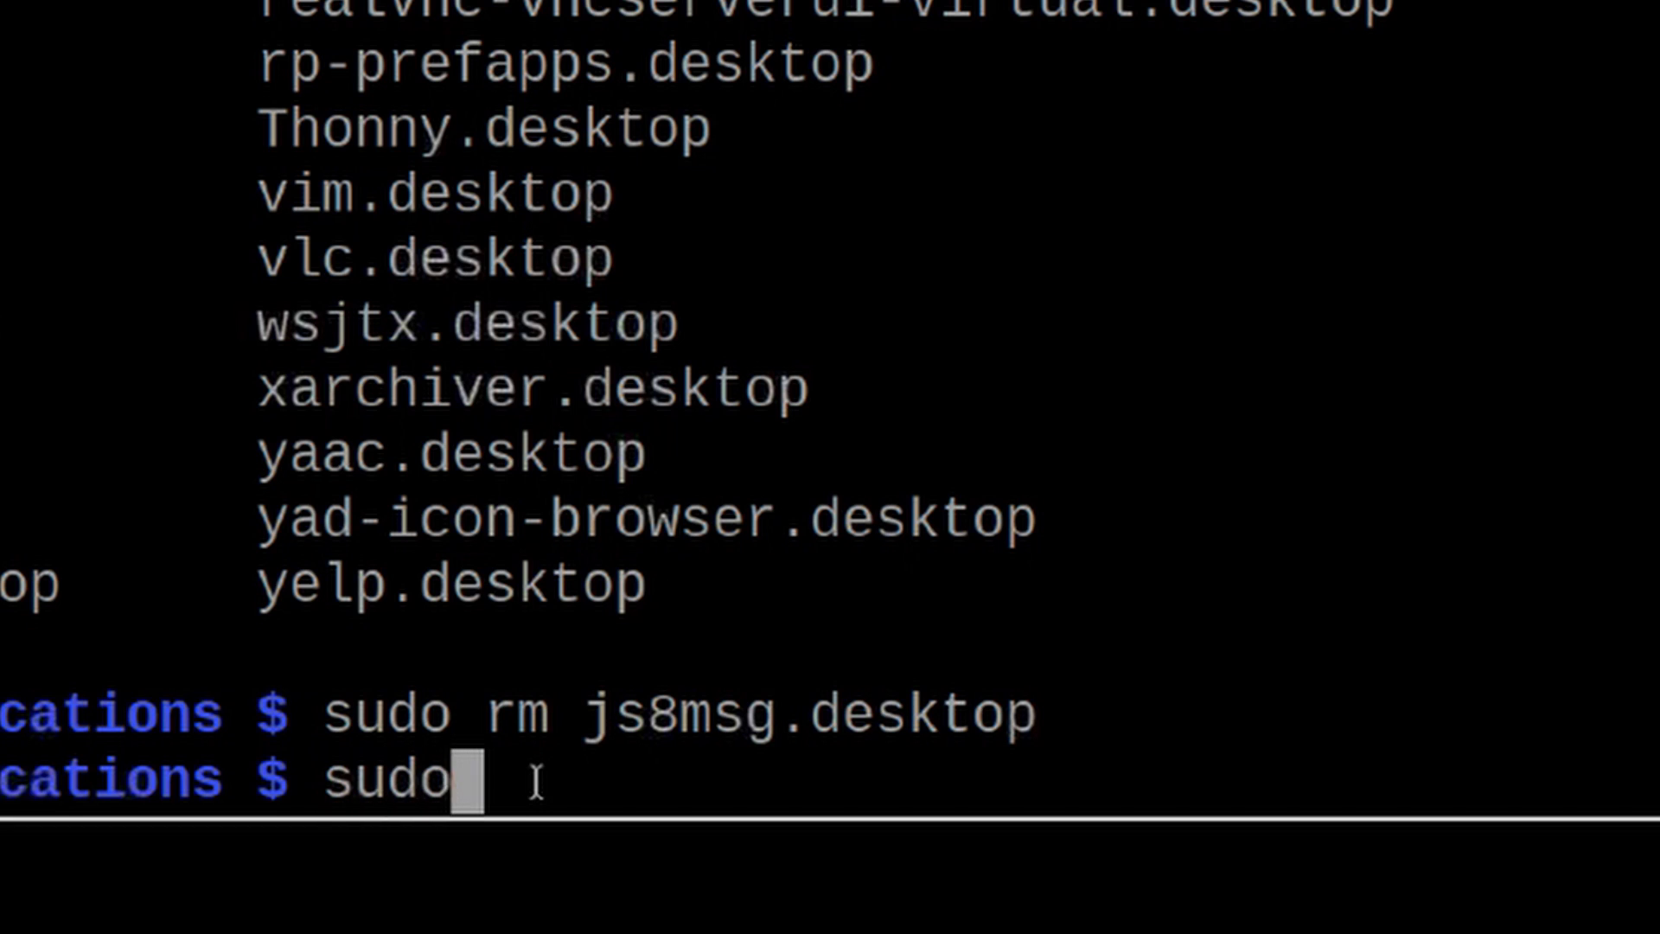
pyautogui.write('nano ')
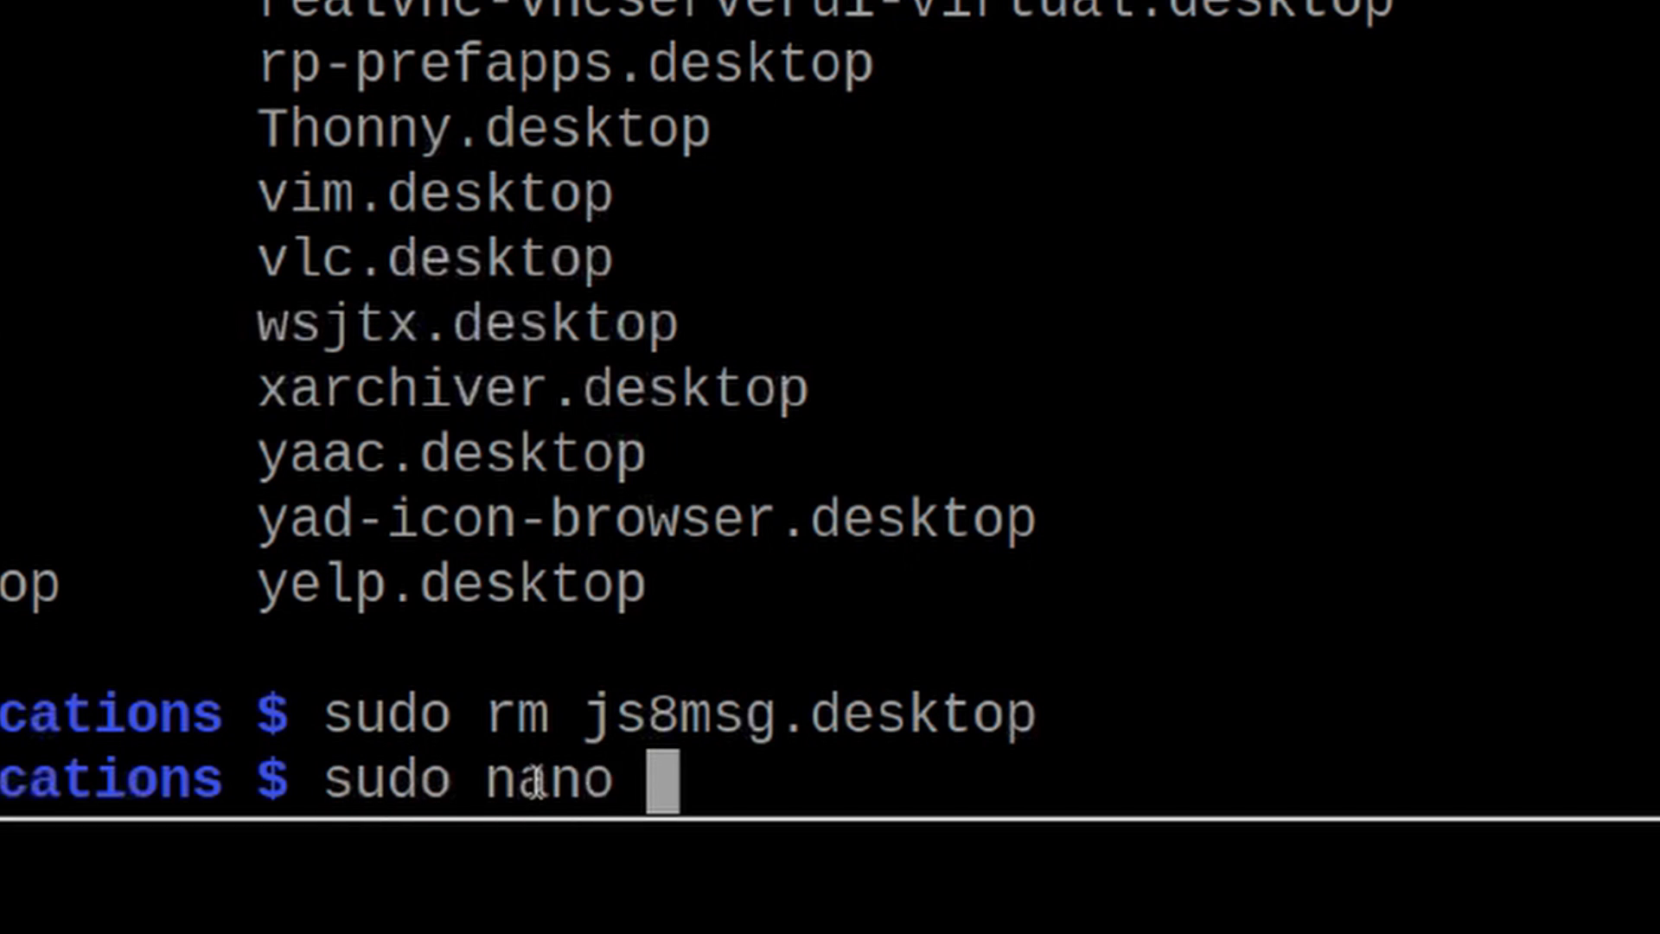
pyautogui.write('js8')
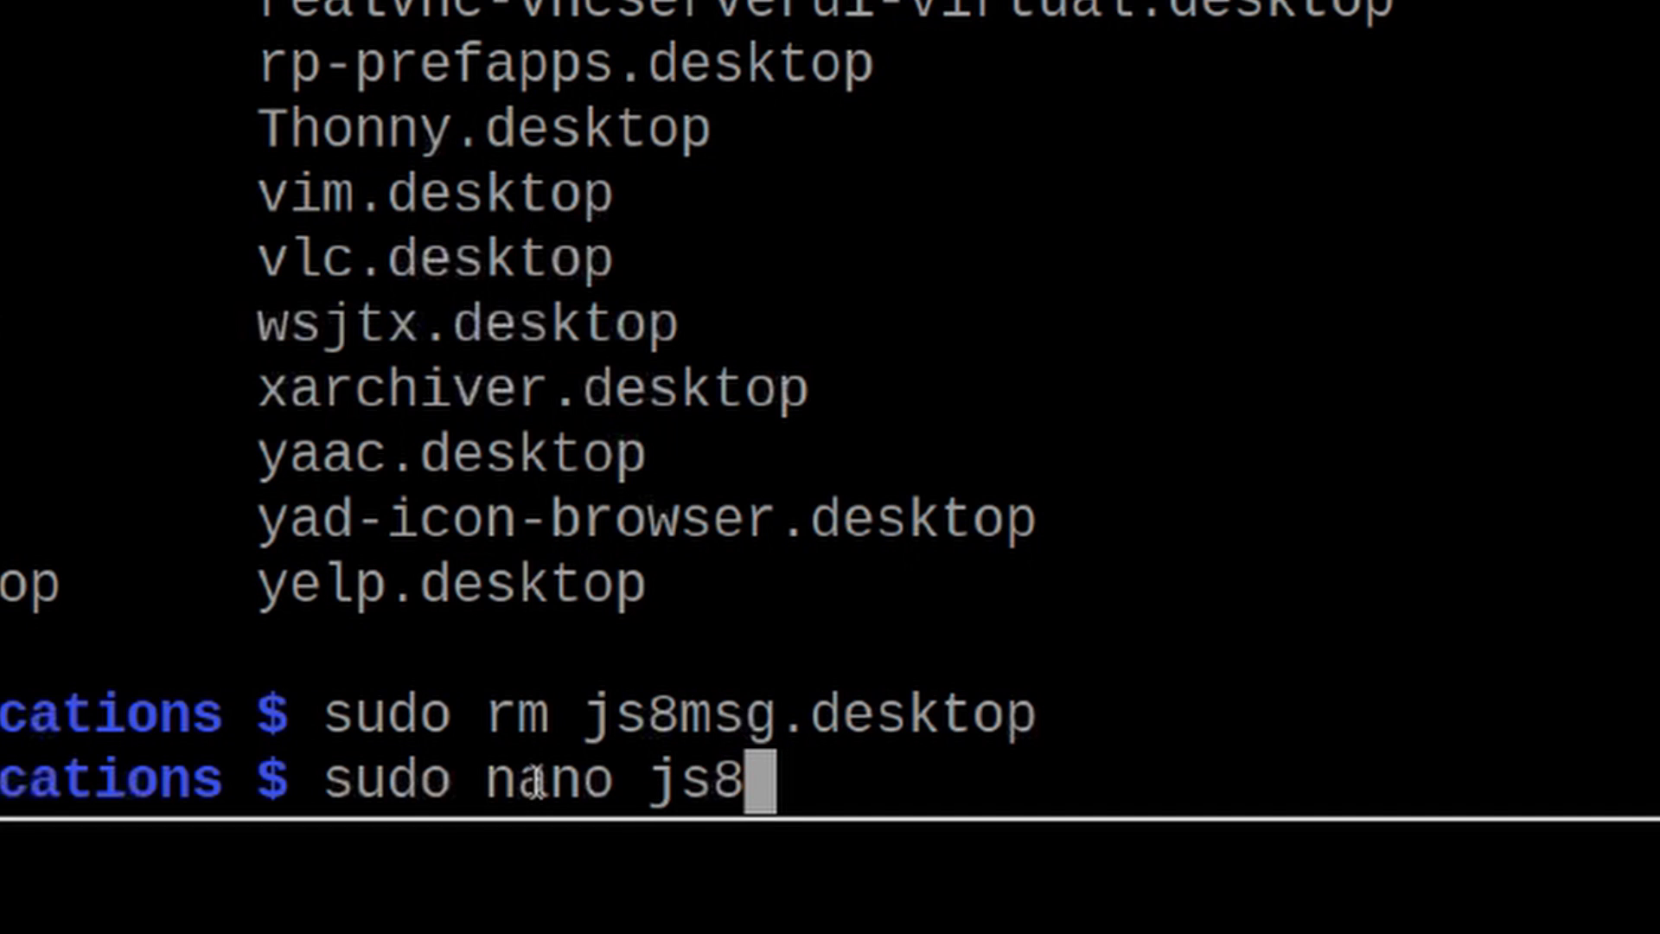
pyautogui.write('g')
pyautogui.press('Tab')
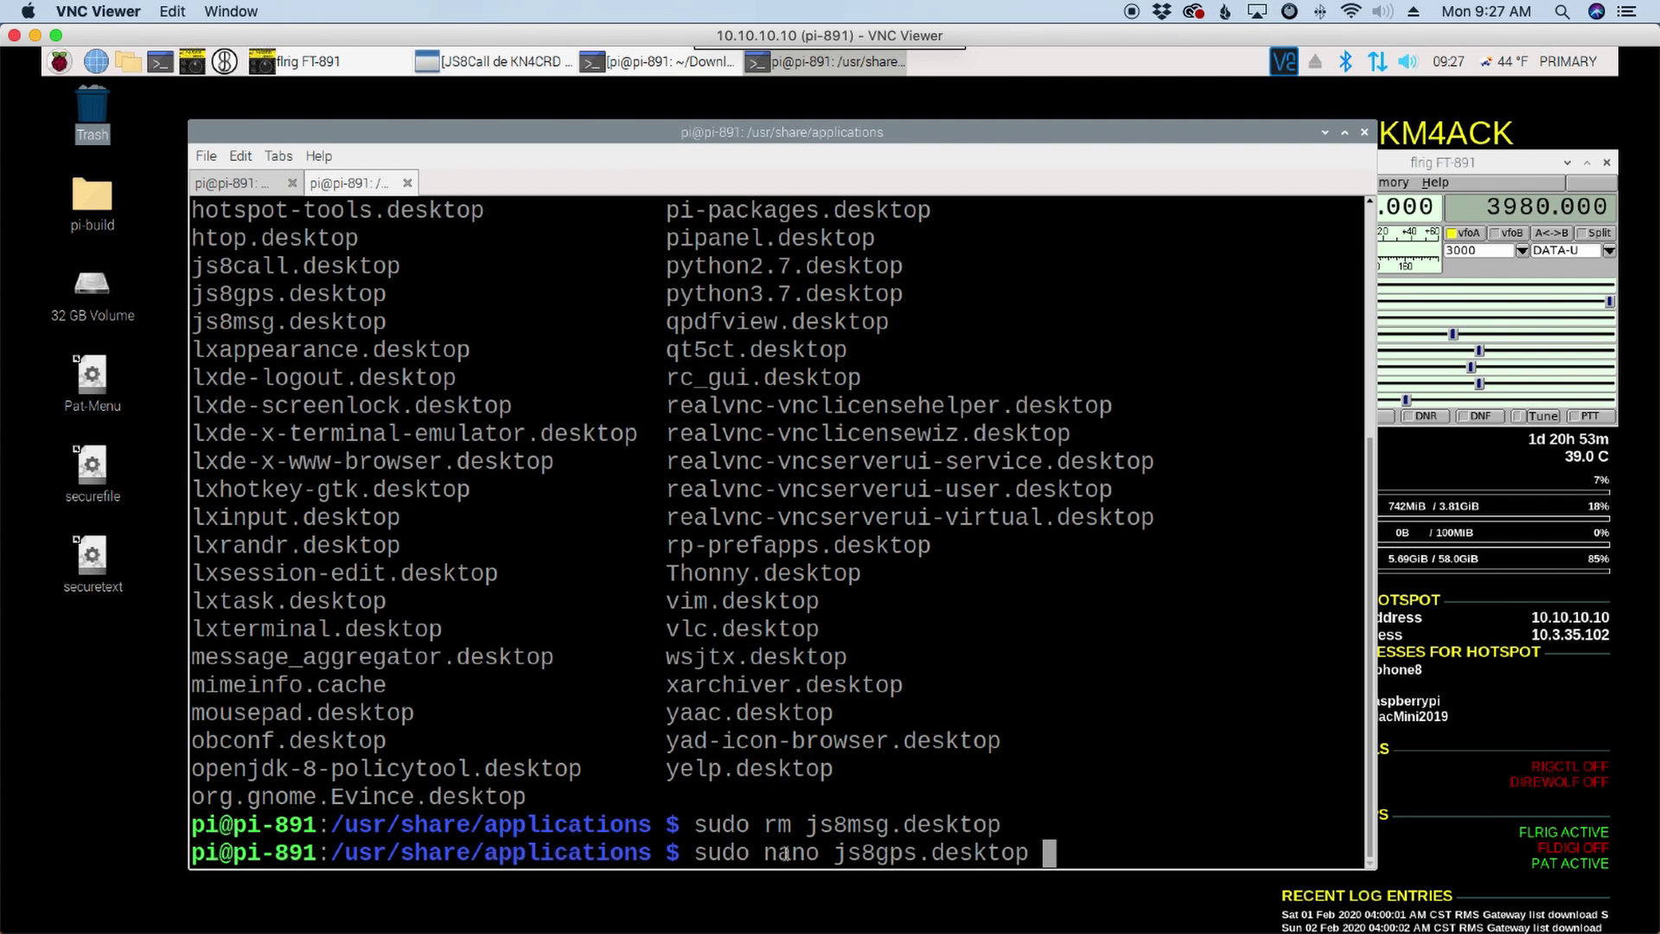
pyautogui.press('Return')
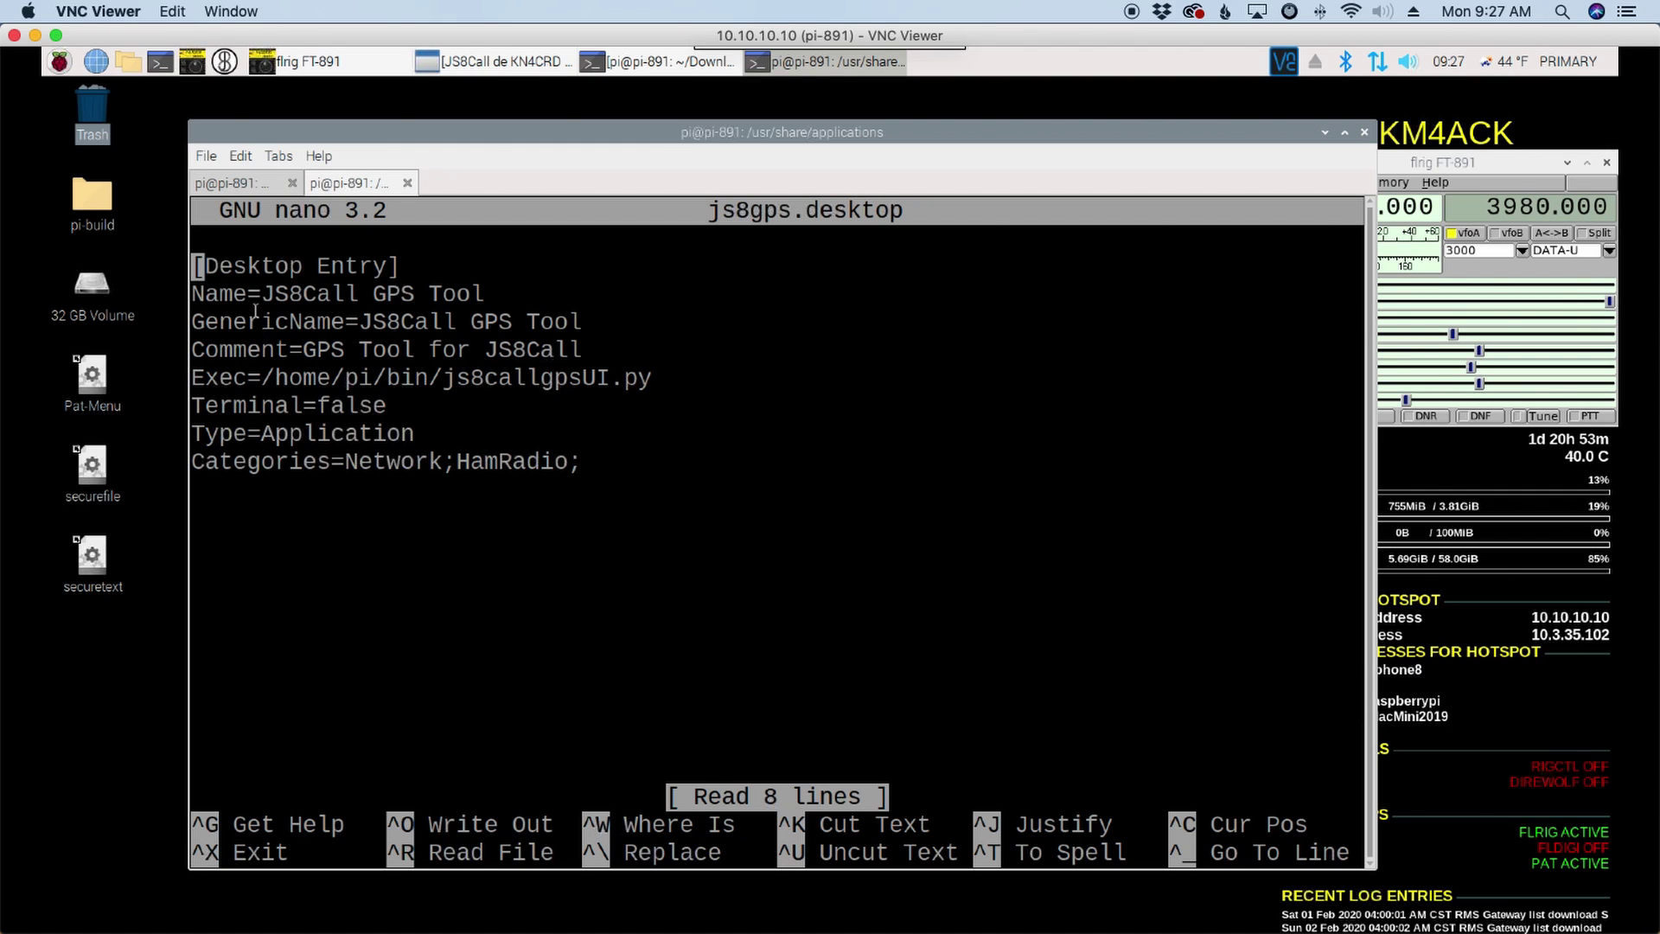
# Step: Change the Name and GenericName lines to 'JS8Call Utilities'
pyautogui.press('Down')
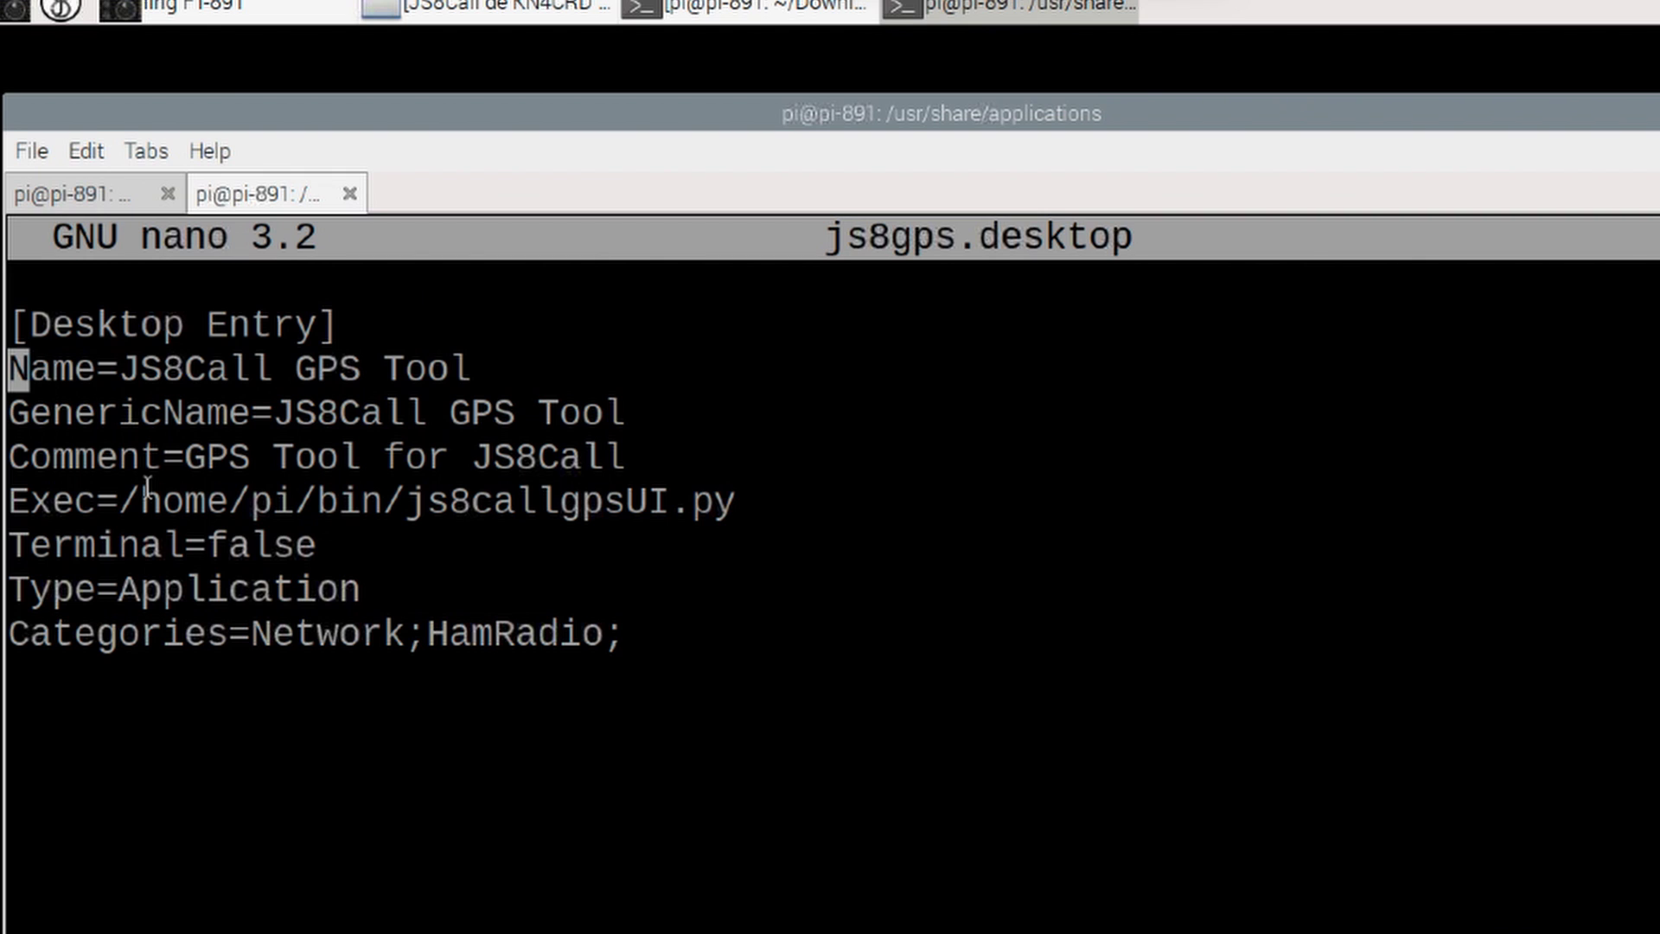
pyautogui.press('End')
pyautogui.press('BackSpace')
pyautogui.press('BackSpace')
pyautogui.press('BackSpace')
pyautogui.press('BackSpace')
pyautogui.press('BackSpace')
pyautogui.press('BackSpace')
pyautogui.press('BackSpace')
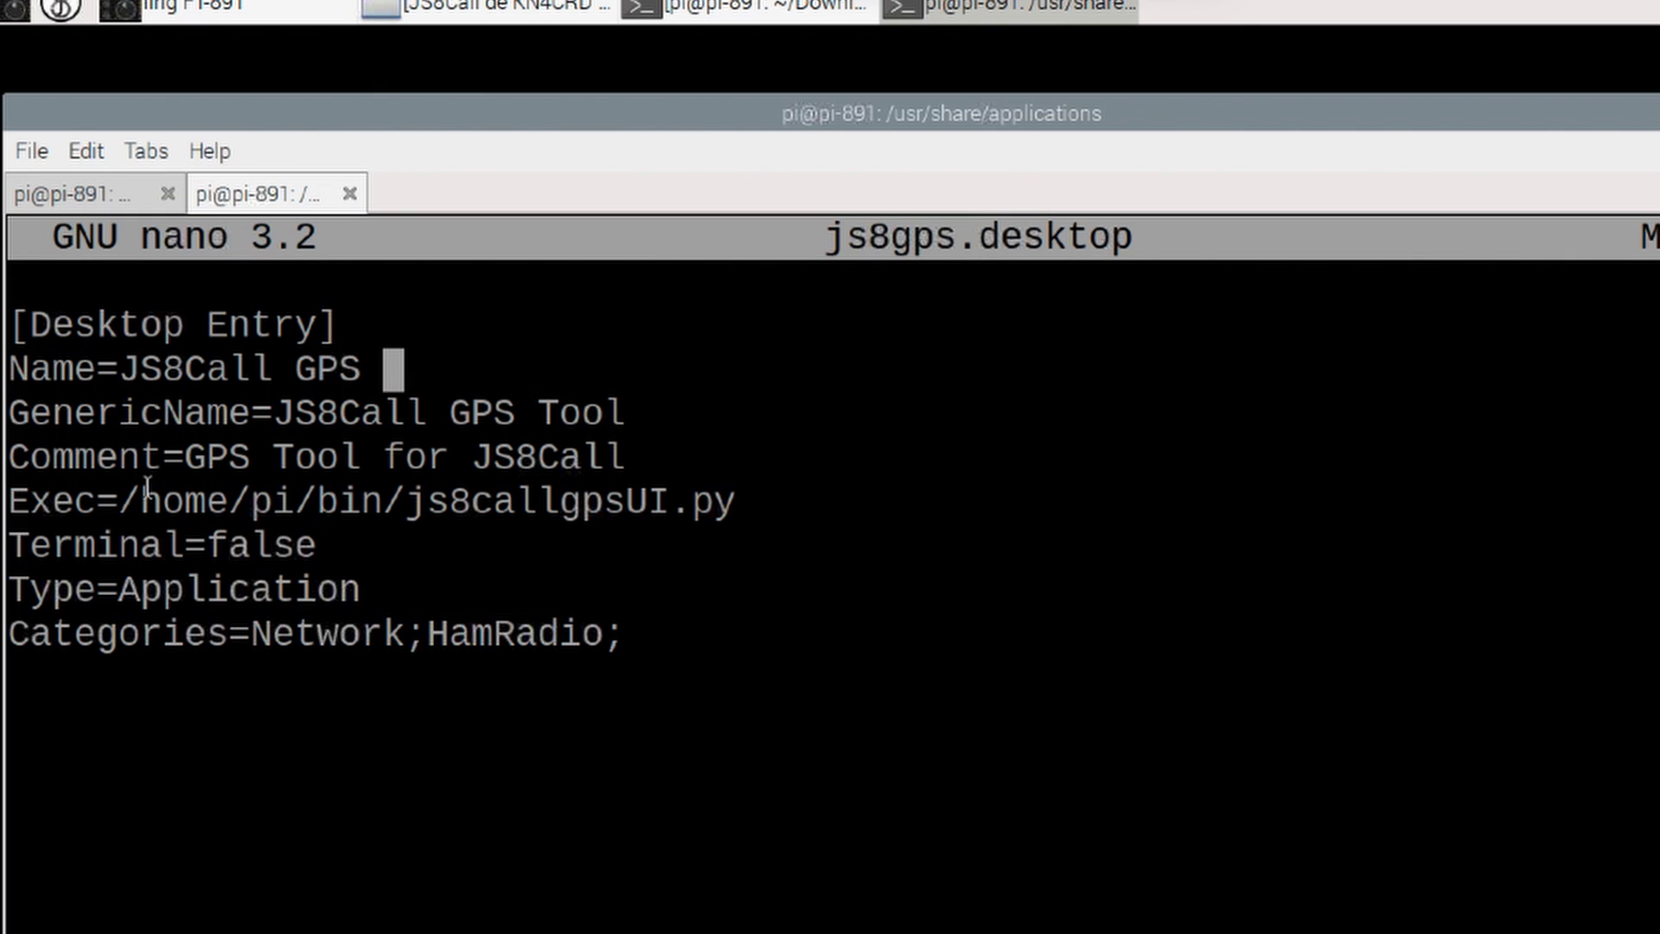
pyautogui.press('BackSpace')
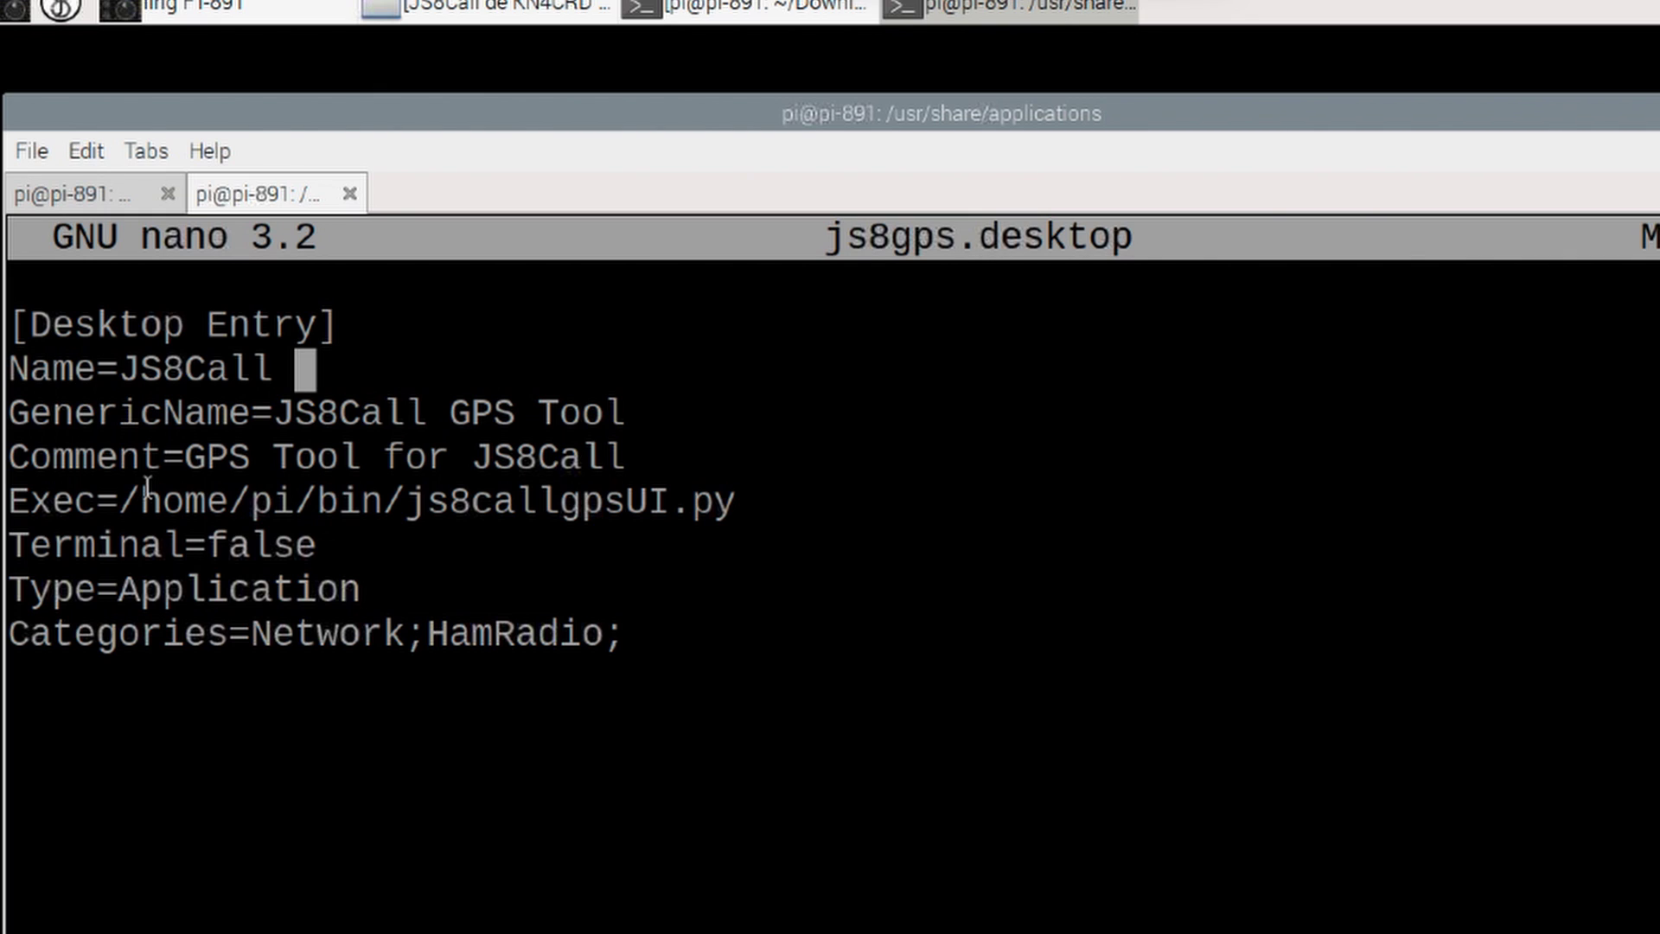
pyautogui.write('Utilit')
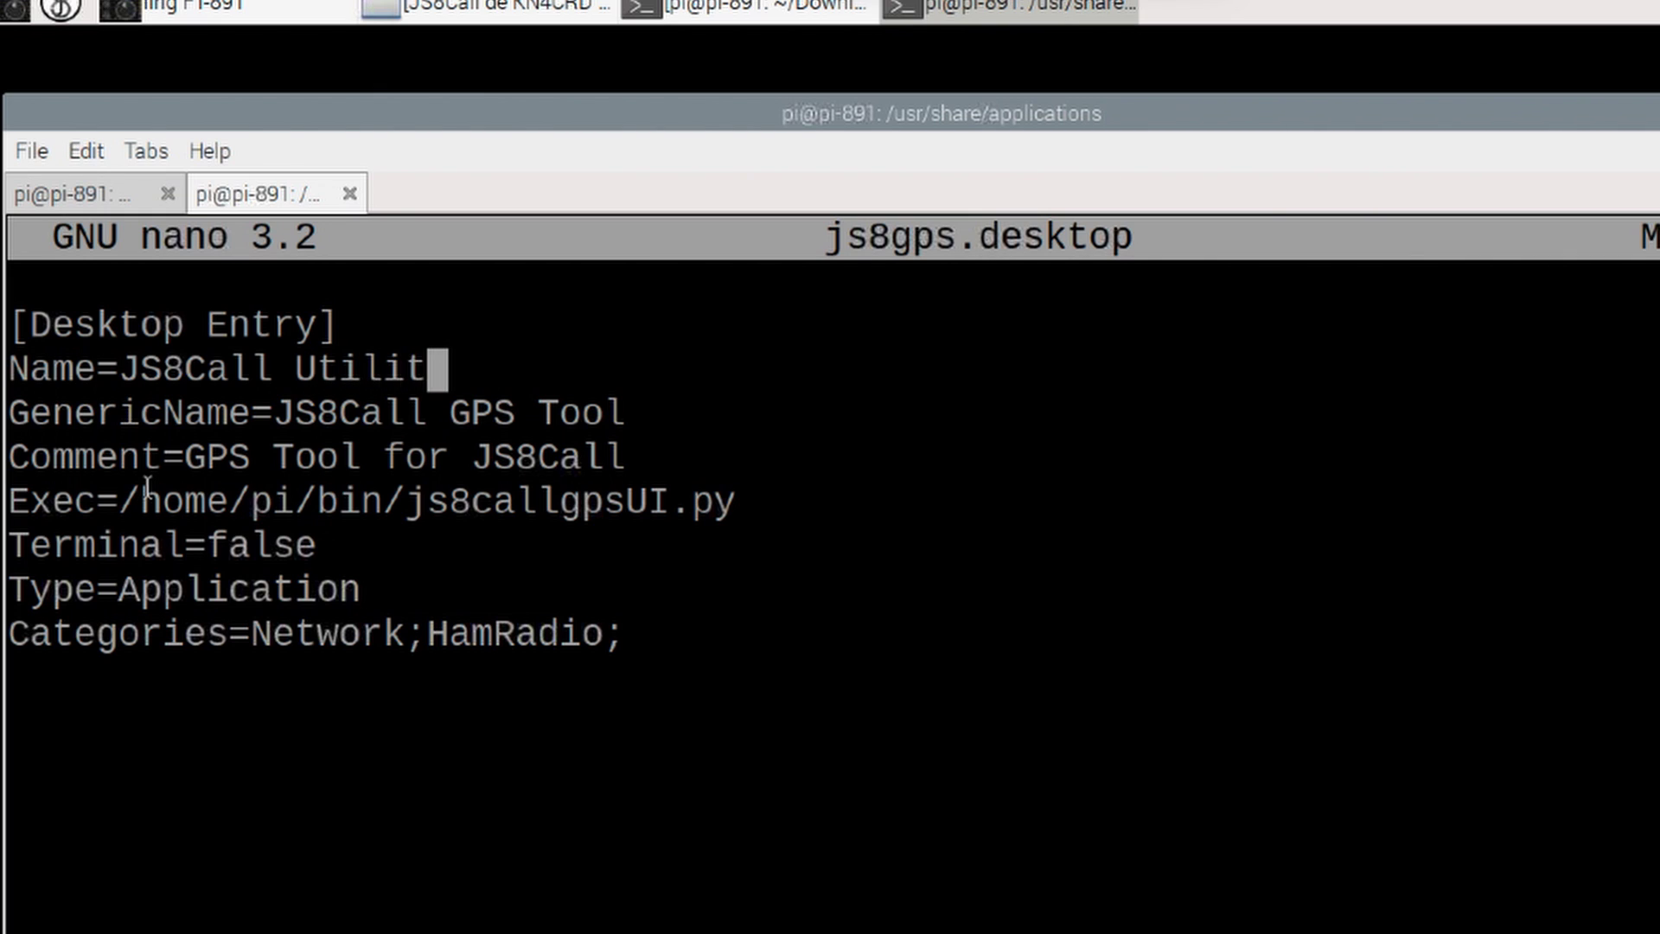
pyautogui.write('ies')
pyautogui.press('Down')
pyautogui.press('Right')
pyautogui.press('Right')
pyautogui.press('Right')
pyautogui.press('Right')
pyautogui.press('Right')
pyautogui.press('Right')
pyautogui.press('BackSpace')
pyautogui.press('BackSpace')
pyautogui.press('BackSpace')
pyautogui.press('BackSpace')
pyautogui.press('BackSpace')
pyautogui.press('BackSpace')
pyautogui.press('BackSpace')
pyautogui.press('BackSpace')
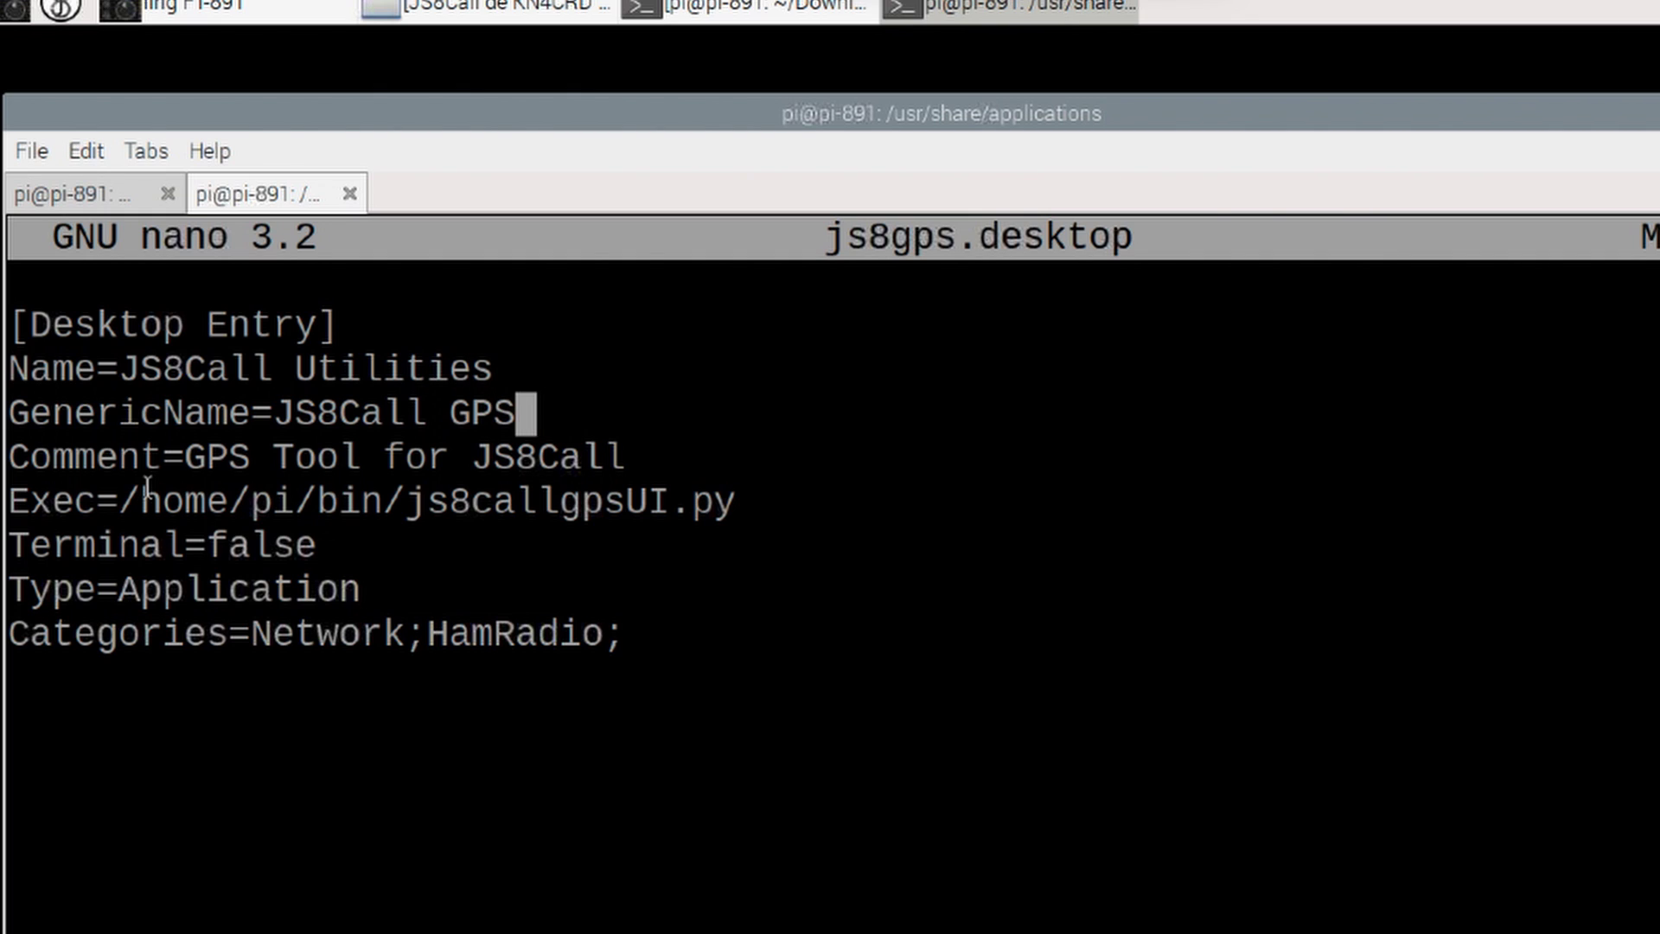
pyautogui.write('Utilities')
pyautogui.press('Down')
# Step: Make the Comment line read 'Utility Tool for JS8Call'
pyautogui.press('Left')
pyautogui.press('Left')
pyautogui.press('Left')
pyautogui.press('Left')
pyautogui.press('Left')
pyautogui.press('Left')
pyautogui.press('Left')
pyautogui.press('Left')
pyautogui.press('Left')
pyautogui.press('Left')
pyautogui.press('Left')
pyautogui.press('Left')
pyautogui.press('Left')
pyautogui.press('Left')
pyautogui.press('Left')
pyautogui.press('Left')
pyautogui.press('BackSpace')
pyautogui.press('BackSpace')
pyautogui.press('BackSpace')
pyautogui.press('BackSpace')
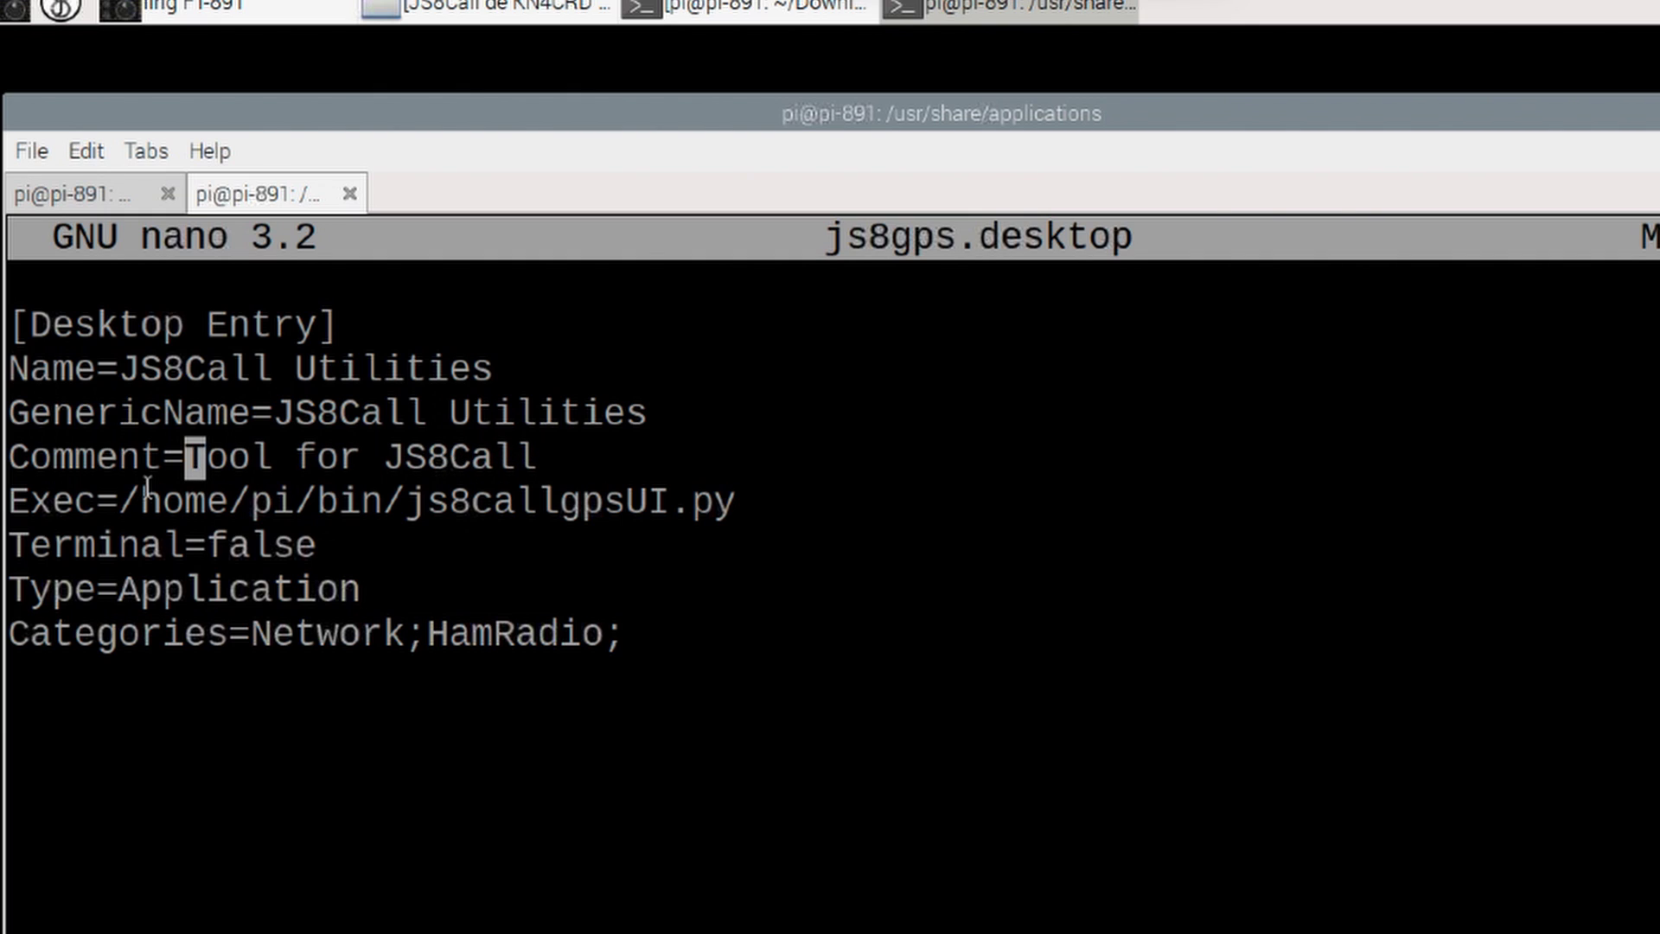
pyautogui.write('Utility')
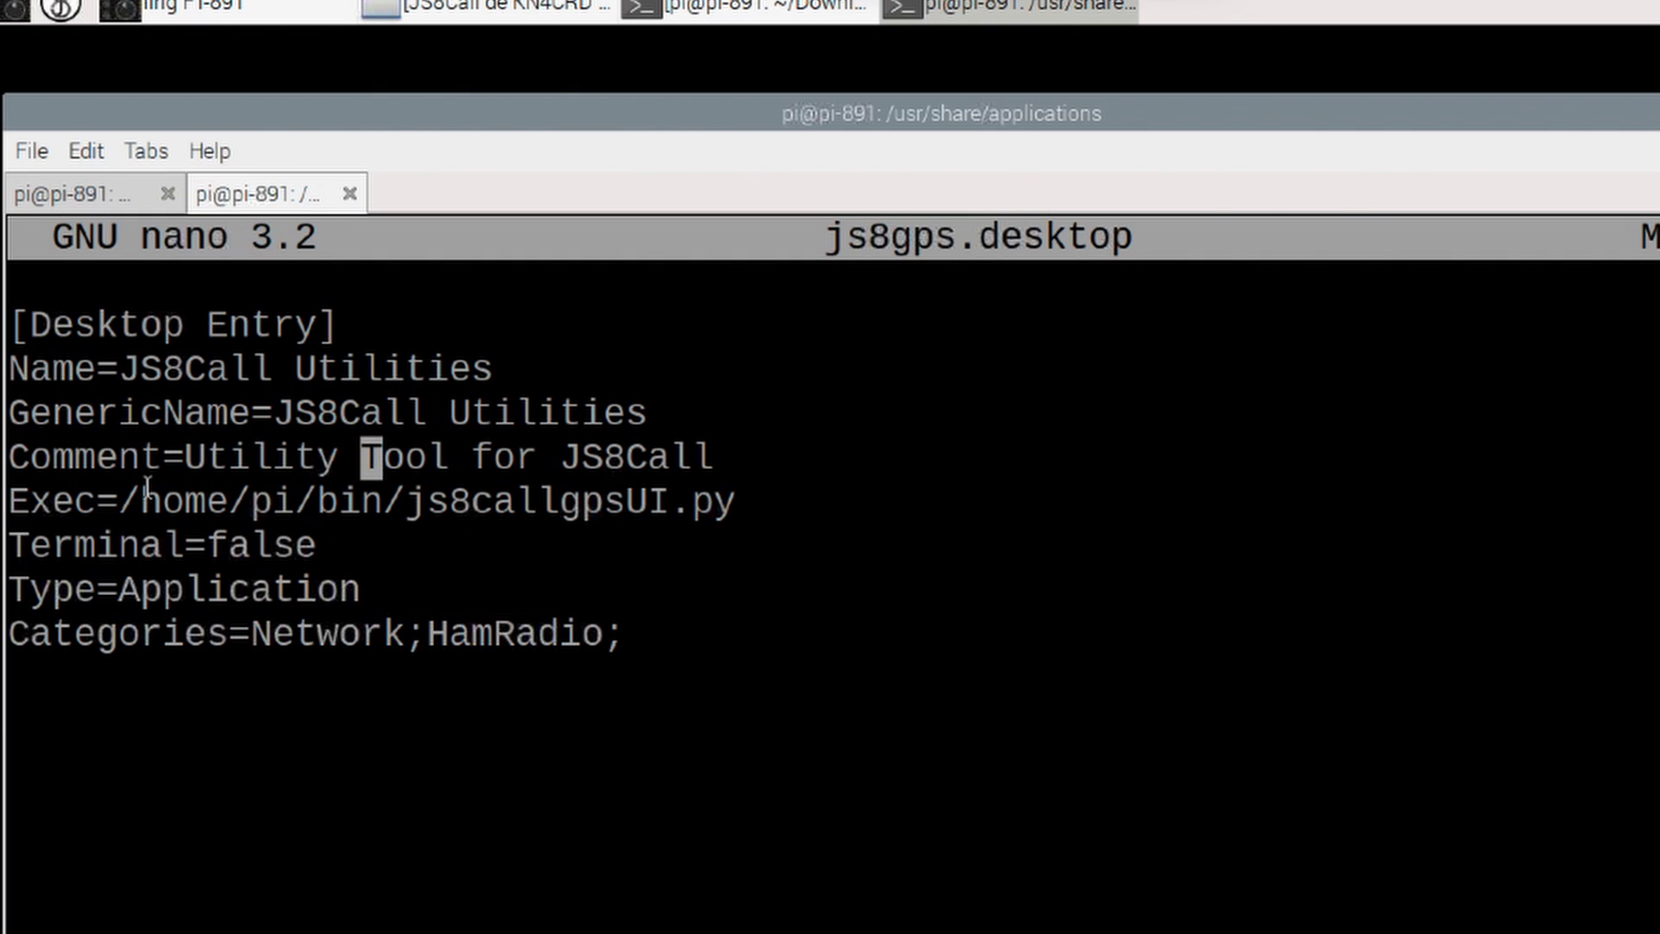
pyautogui.press('Down')
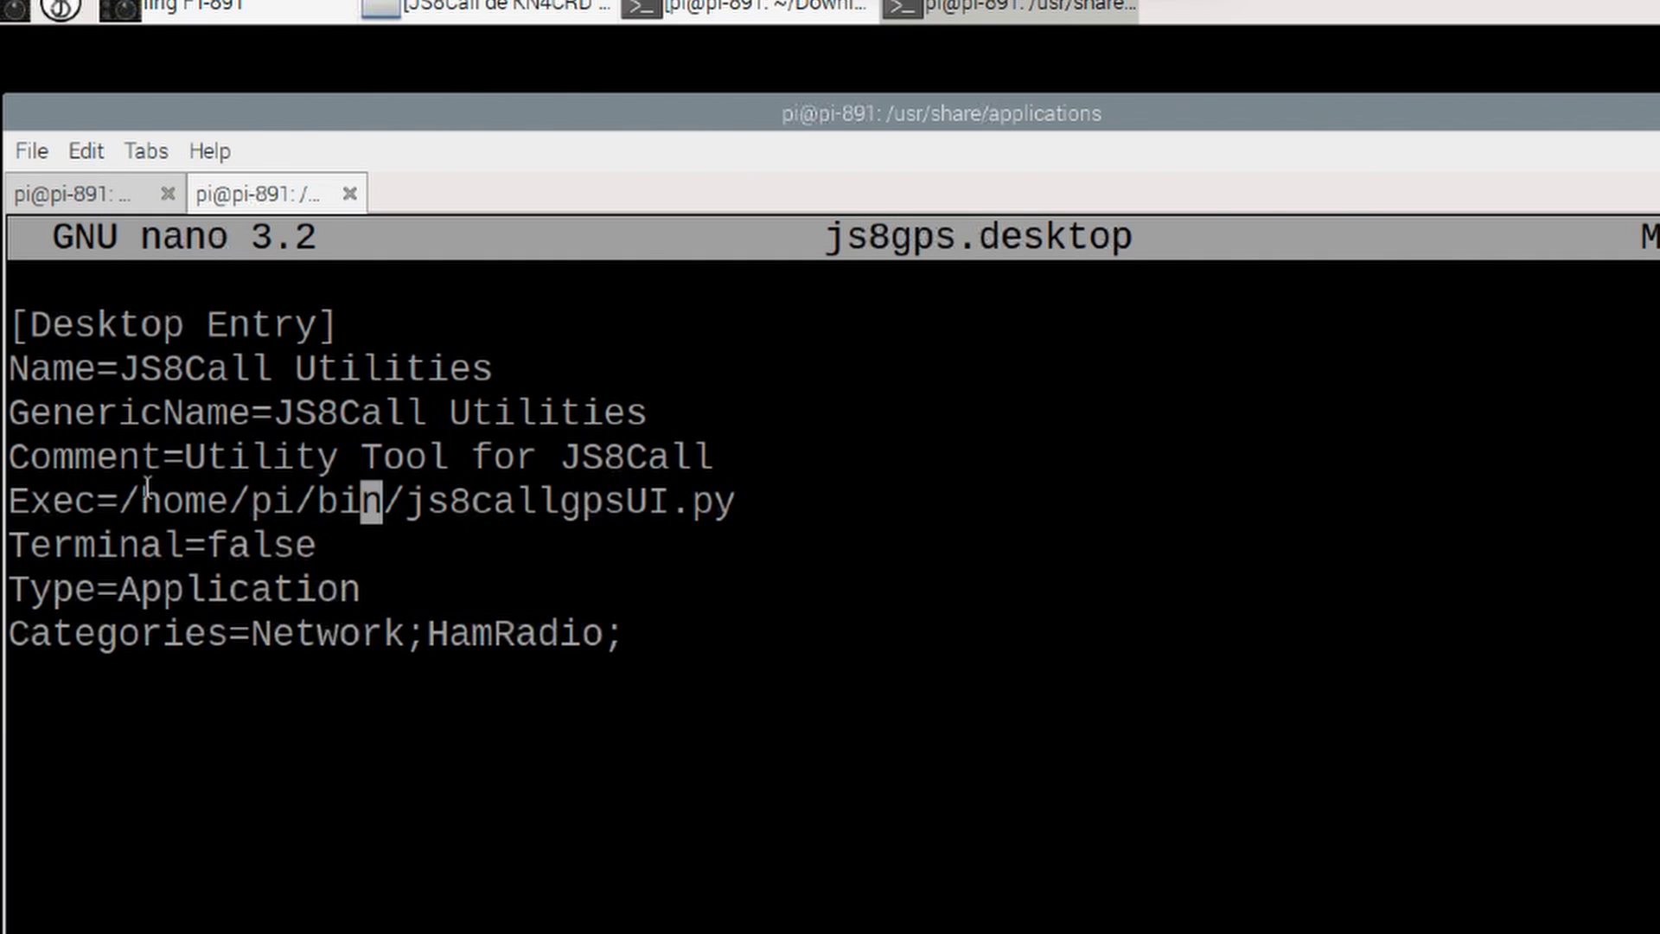
pyautogui.press('Right')
pyautogui.press('Right')
pyautogui.press('Right')
pyautogui.press('Right')
pyautogui.press('Right')
pyautogui.press('Right')
pyautogui.press('Right')
pyautogui.press('Right')
pyautogui.press('Right')
pyautogui.press('Right')
pyautogui.press('Right')
pyautogui.press('Right')
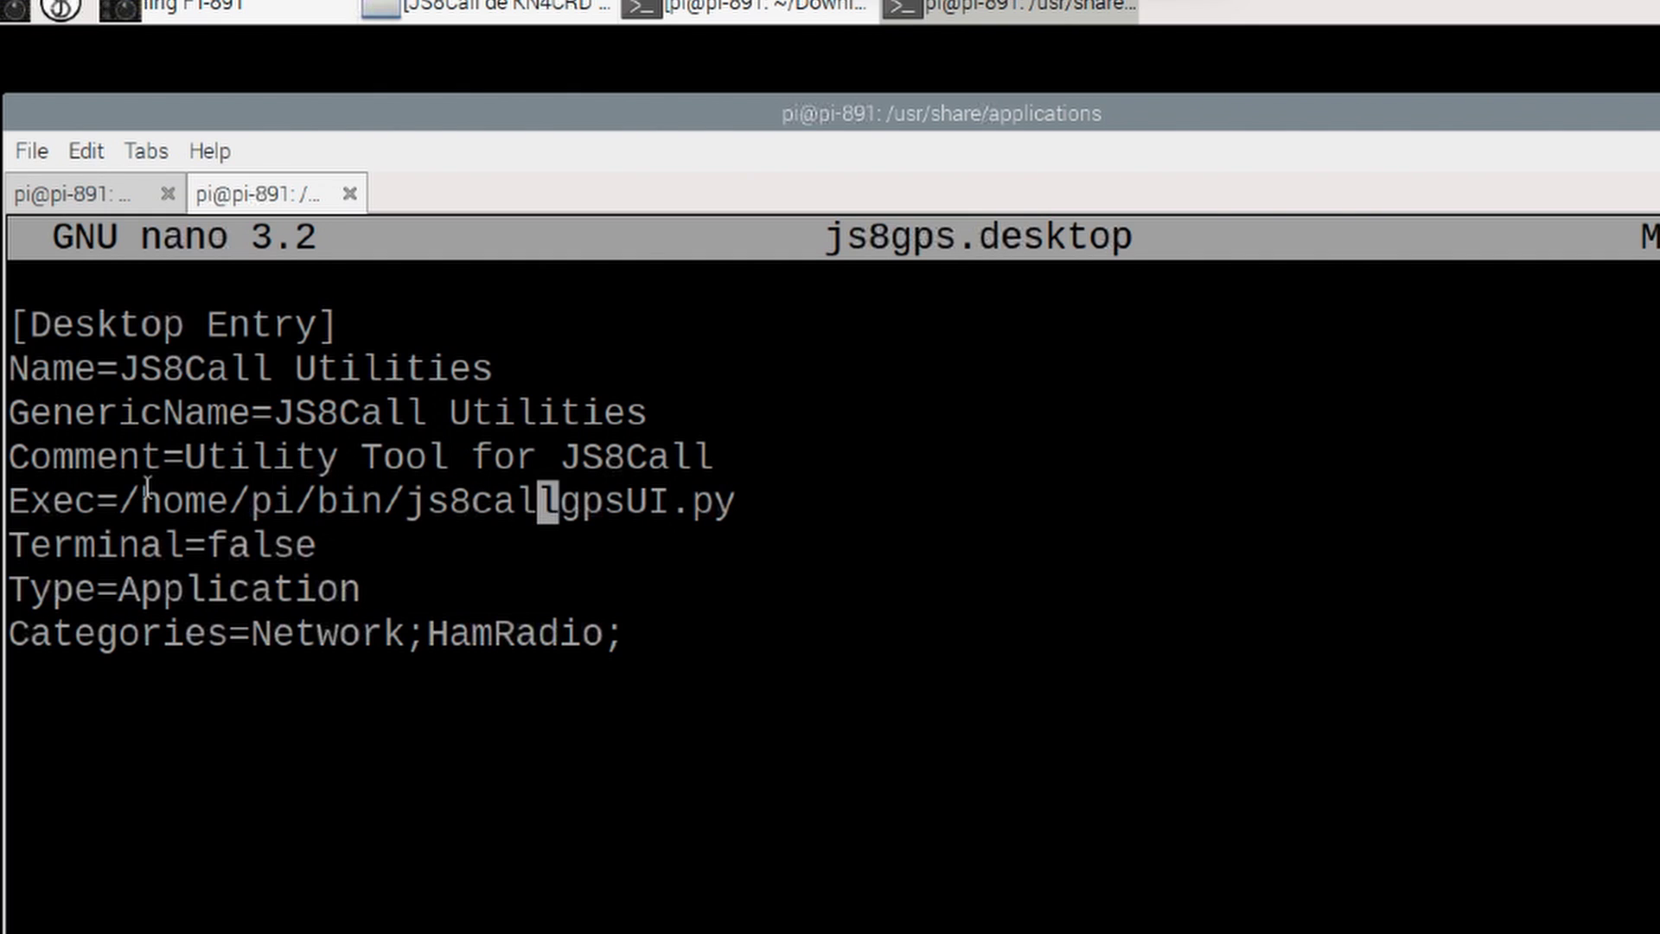
pyautogui.press('Right')
pyautogui.press('Right')
pyautogui.press('Right')
pyautogui.press('Right')
pyautogui.press('Right')
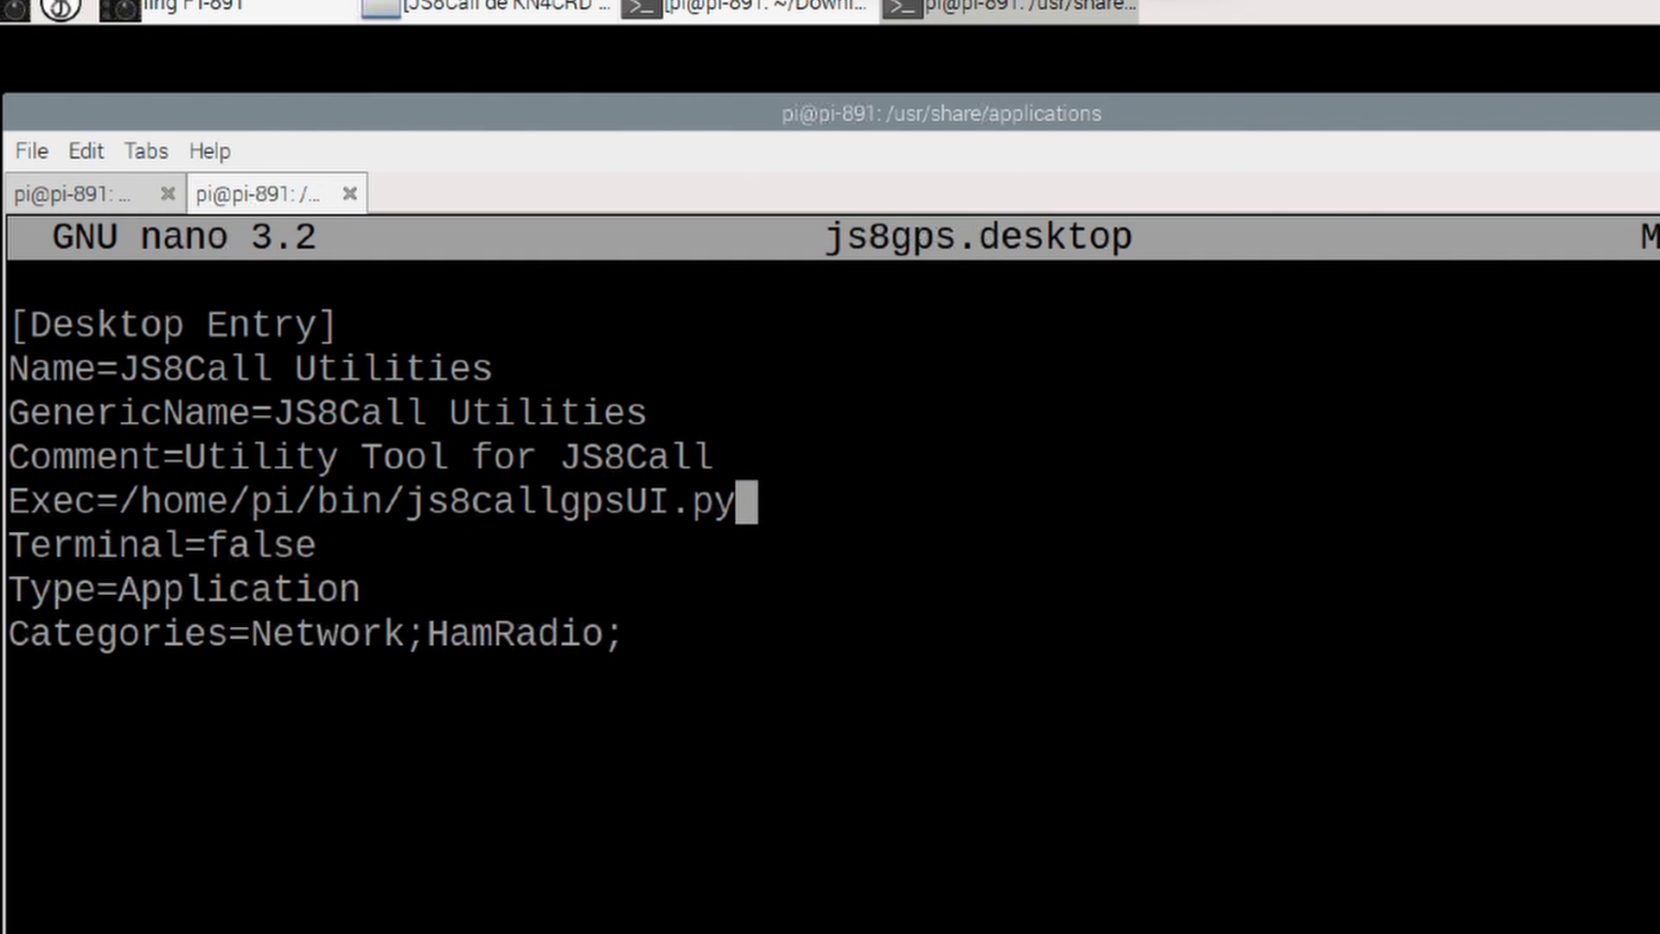
# Step: Delete the old script name js8callgpsUI.py from the Exec line
pyautogui.moveTo(96, 504); pyautogui.dragTo(7, 502)
pyautogui.moveTo(118, 503); pyautogui.dragTo(393, 502)
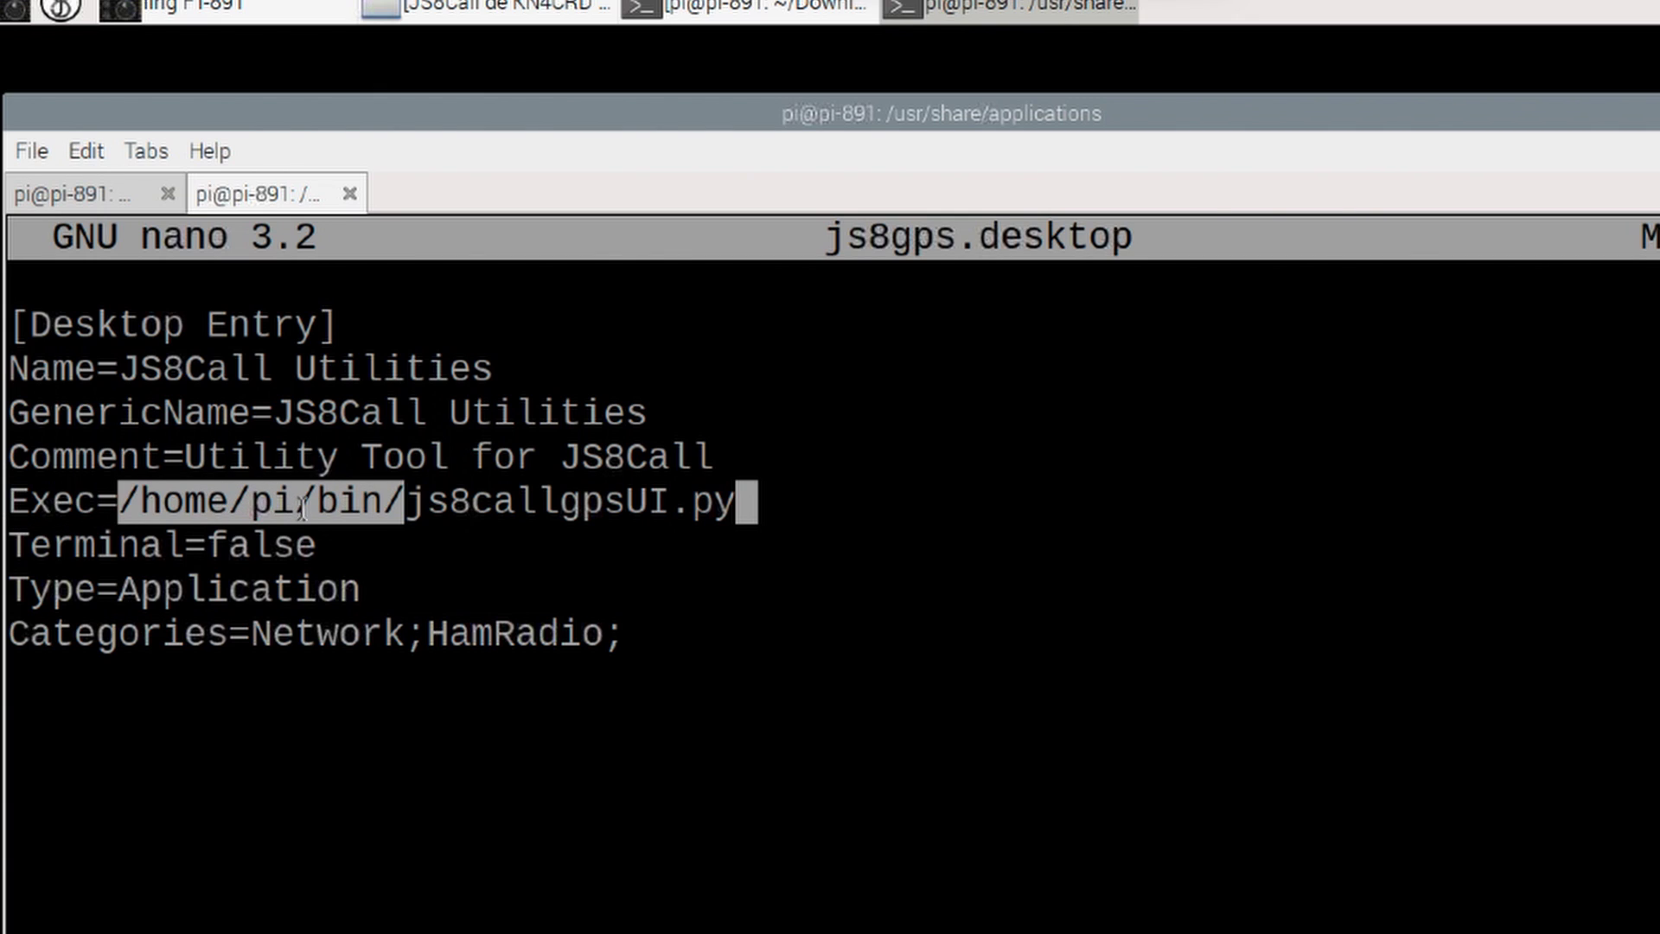
pyautogui.click(443, 521)
pyautogui.click(410, 502)
pyautogui.moveTo(409, 501); pyautogui.dragTo(752, 502)
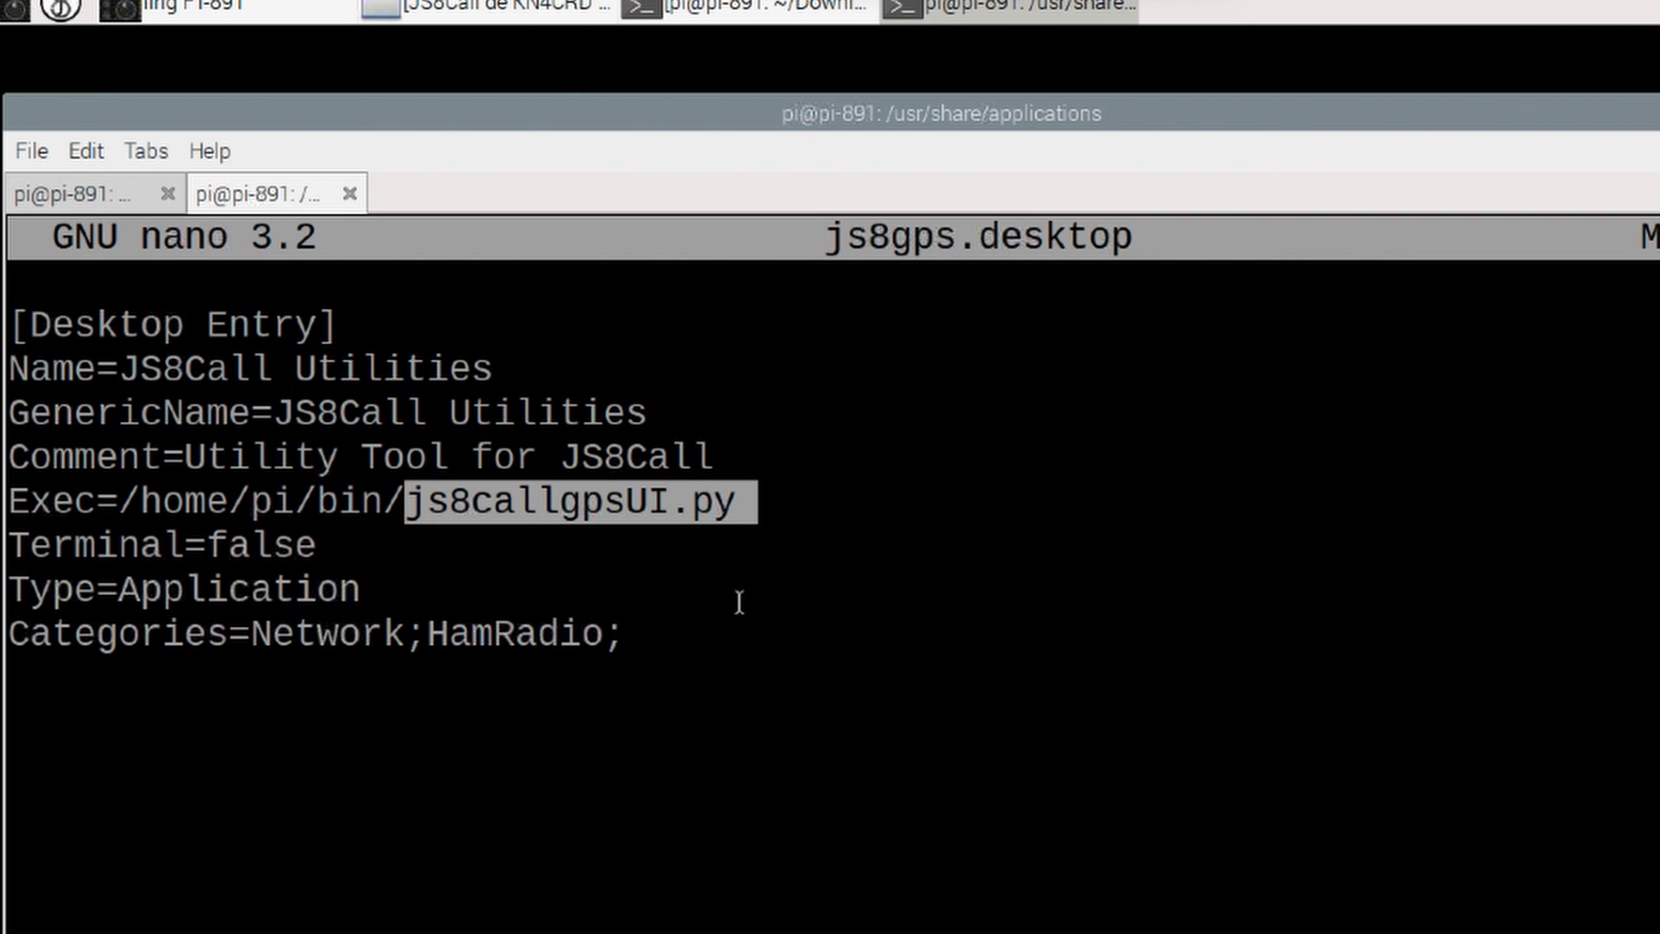
pyautogui.click(717, 602)
pyautogui.press('BackSpace')
pyautogui.press('BackSpace')
pyautogui.press('BackSpace')
pyautogui.press('BackSpace')
pyautogui.press('BackSpace')
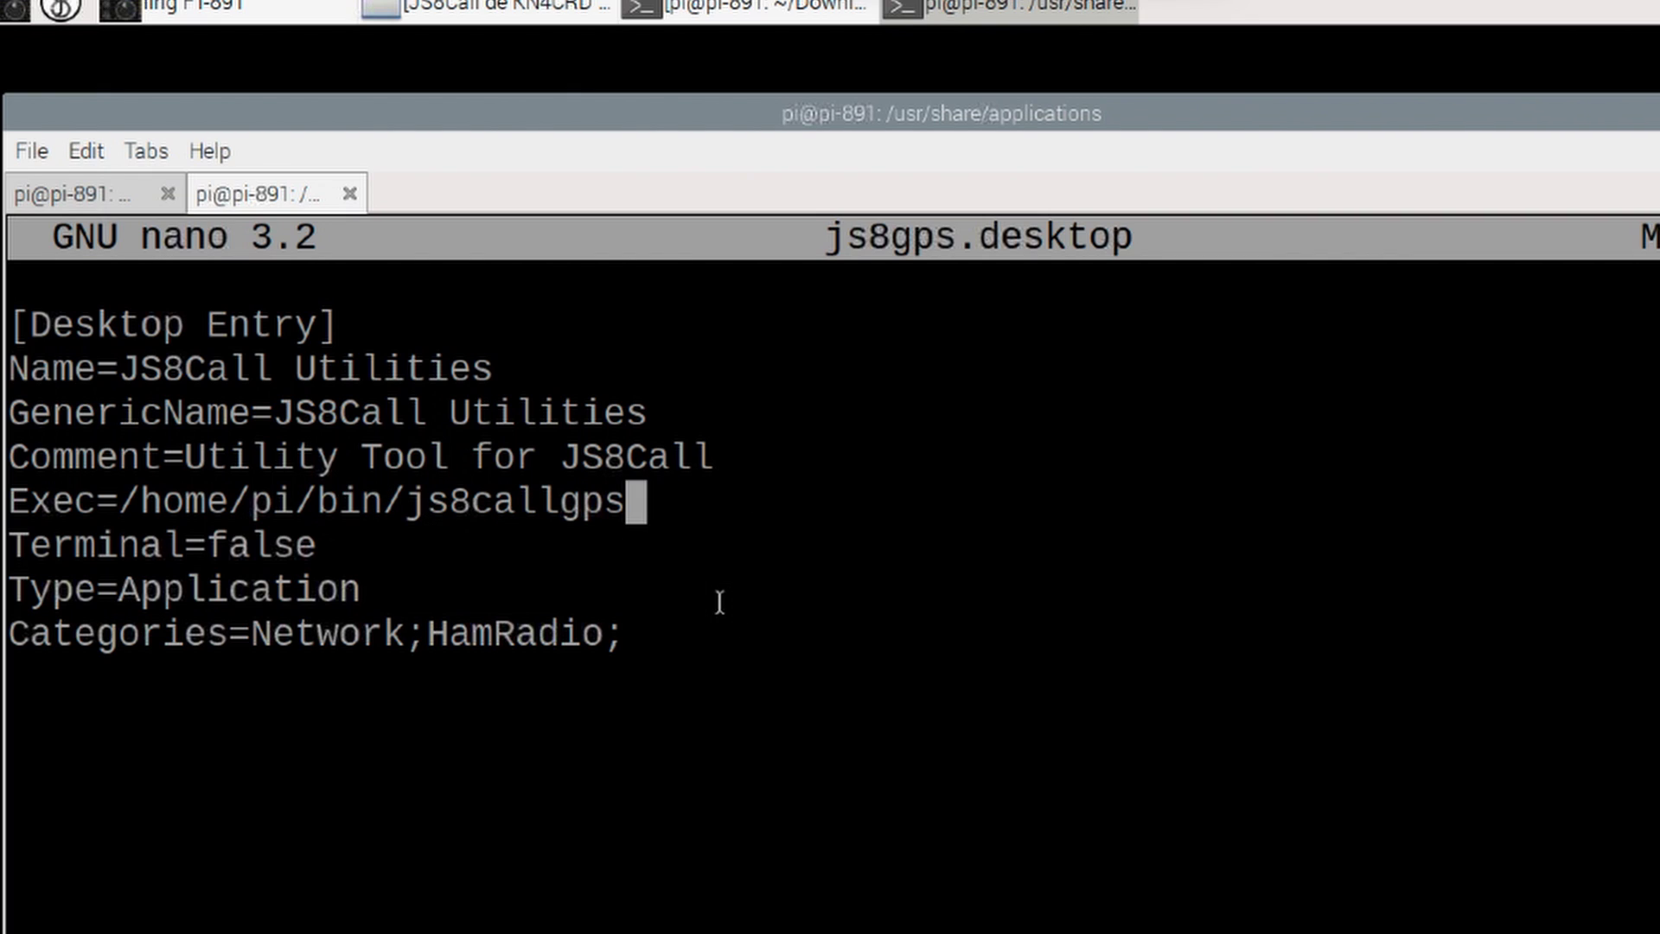
pyautogui.press('BackSpace')
pyautogui.press('BackSpace')
pyautogui.press('BackSpace')
pyautogui.press('BackSpace')
pyautogui.press('BackSpace')
pyautogui.press('BackSpace')
pyautogui.press('BackSpace')
pyautogui.press('BackSpace')
pyautogui.press('BackSpace')
pyautogui.press('BackSpace')
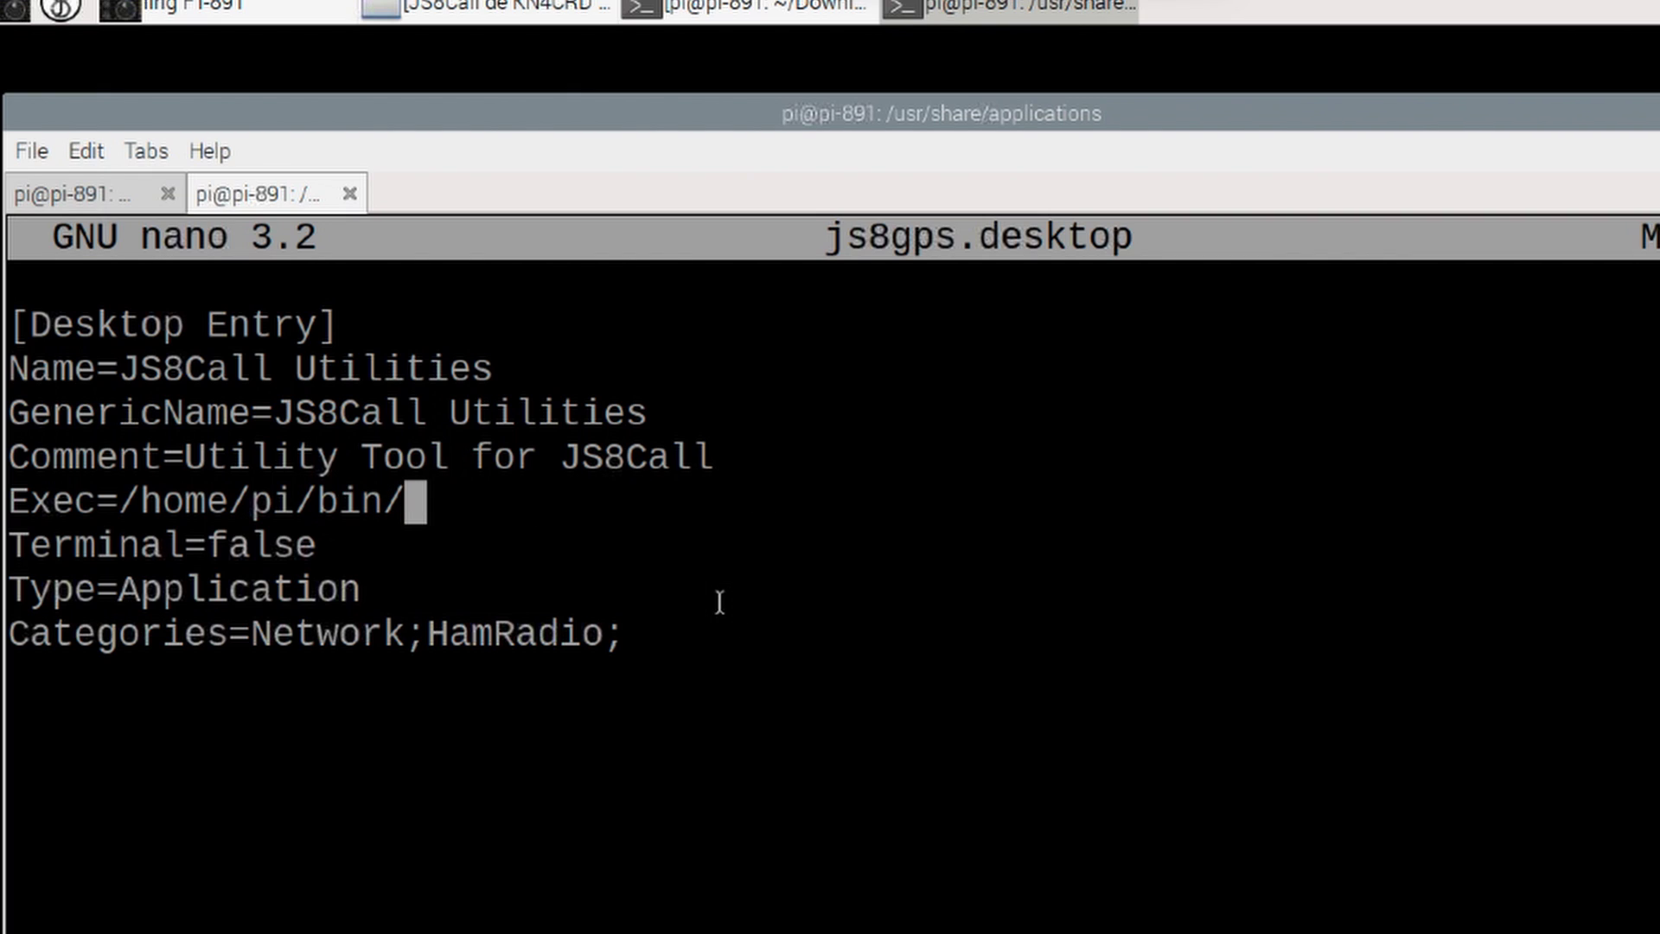
# Step: Copy js8callutilsGPSD.py from the ~/bin listing and paste it after /home/pi/bin/ in Exec
pyautogui.click(117, 197)
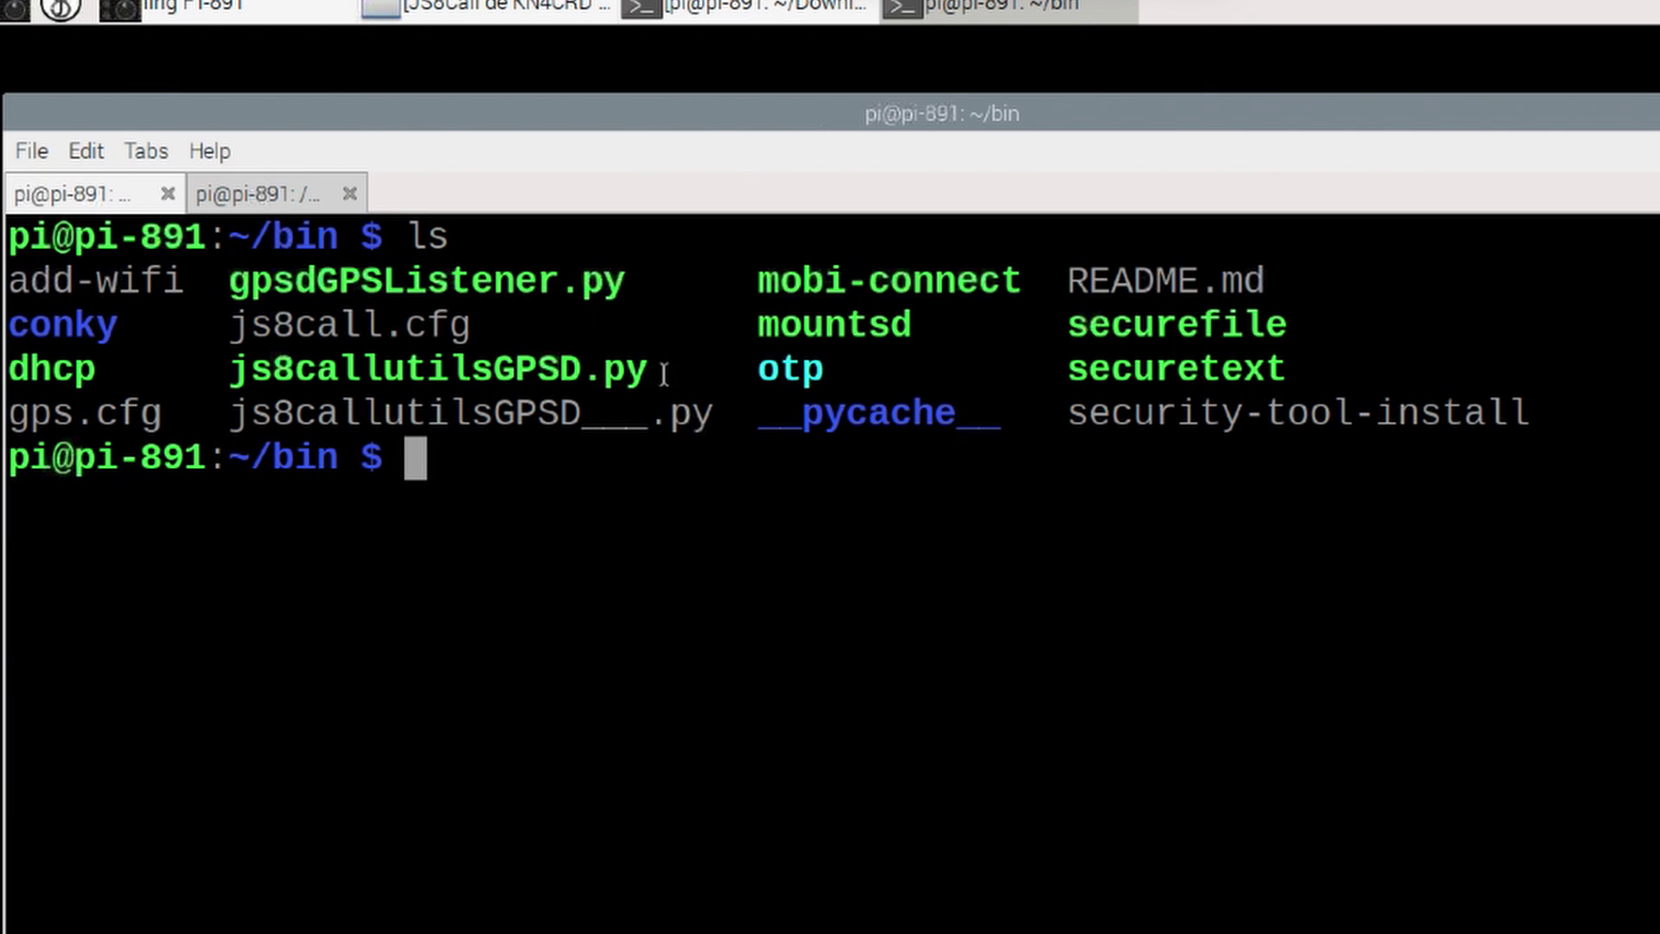
pyautogui.moveTo(637, 367); pyautogui.dragTo(230, 371)
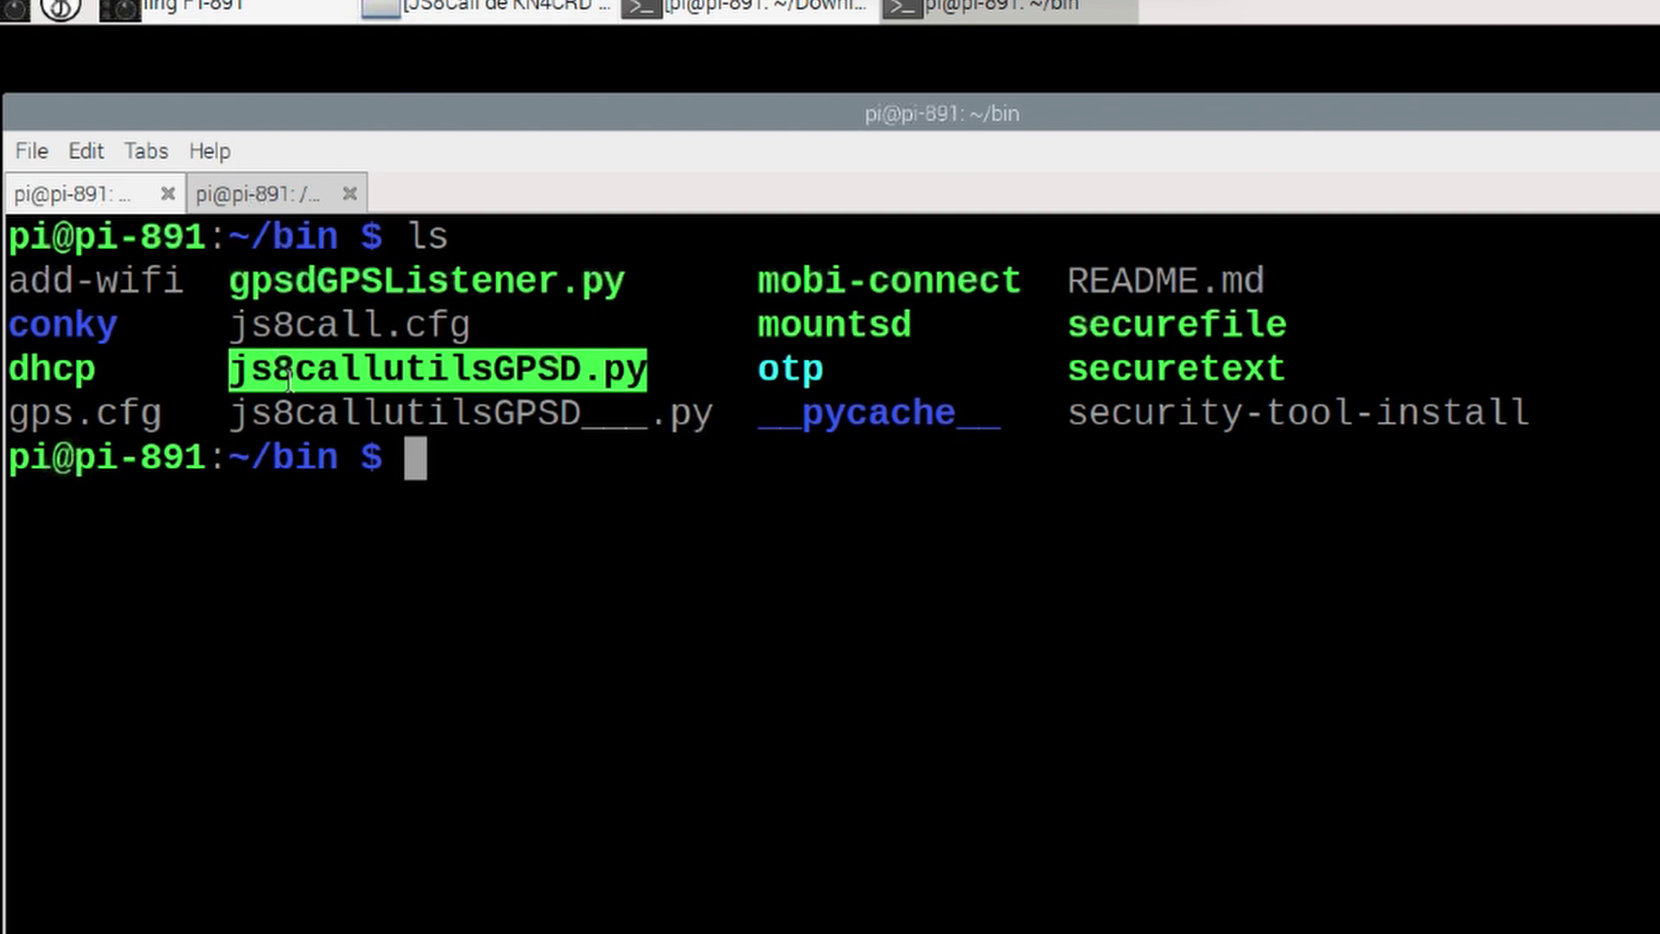
pyautogui.rightClick(426, 370)
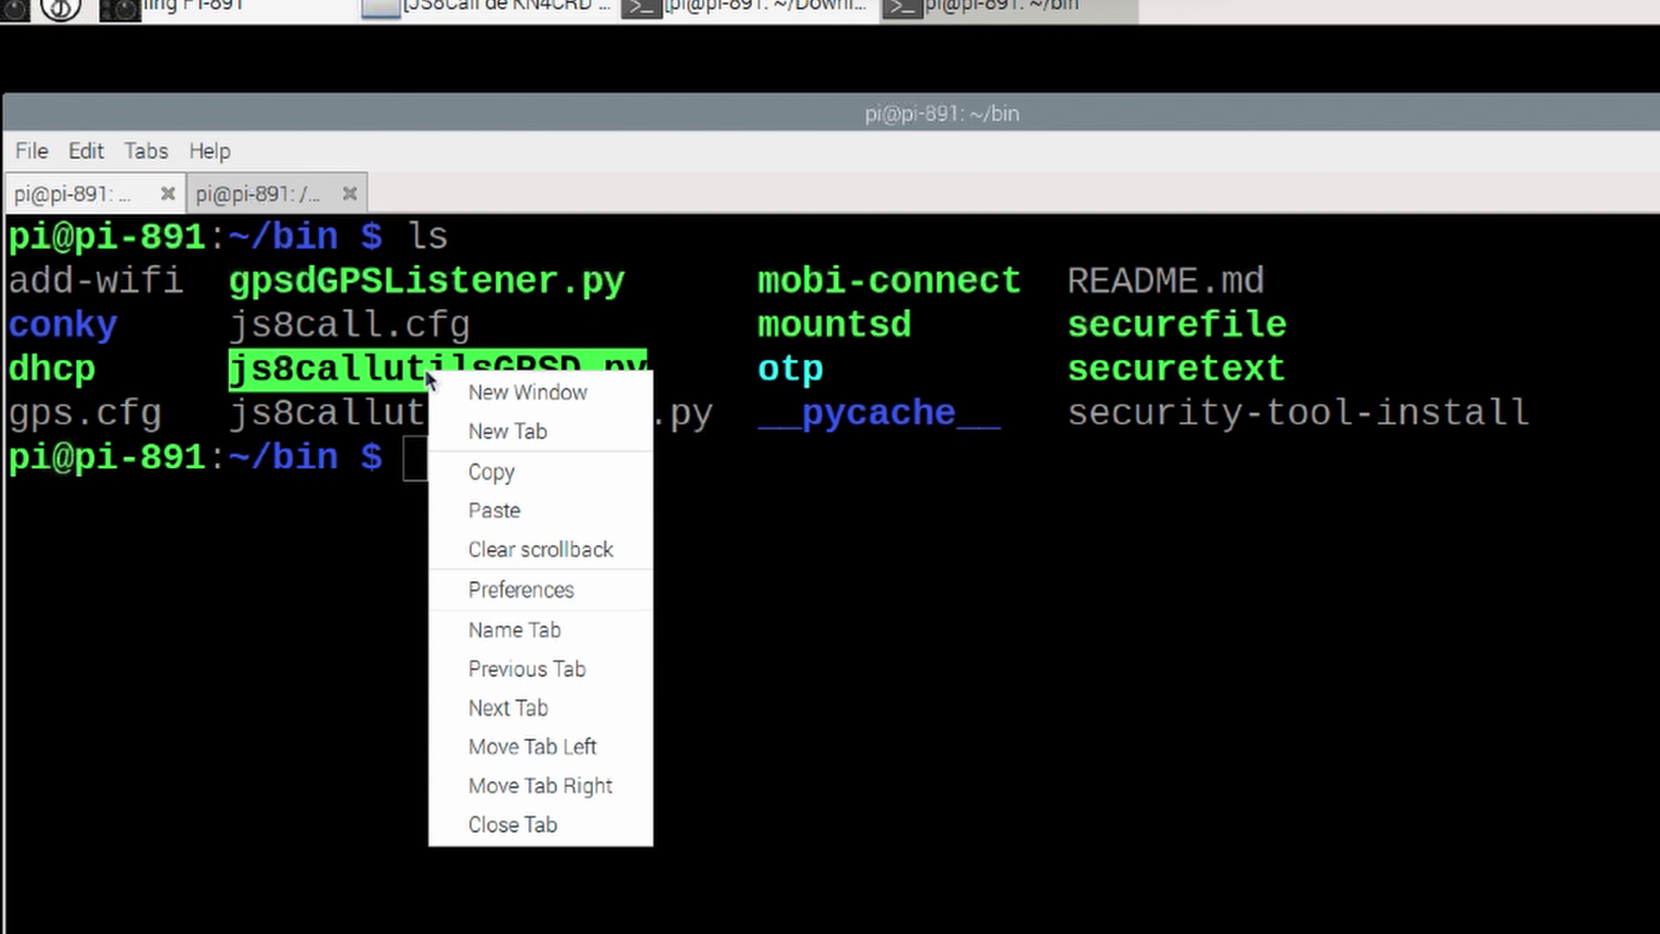
pyautogui.click(507, 474)
pyautogui.click(270, 197)
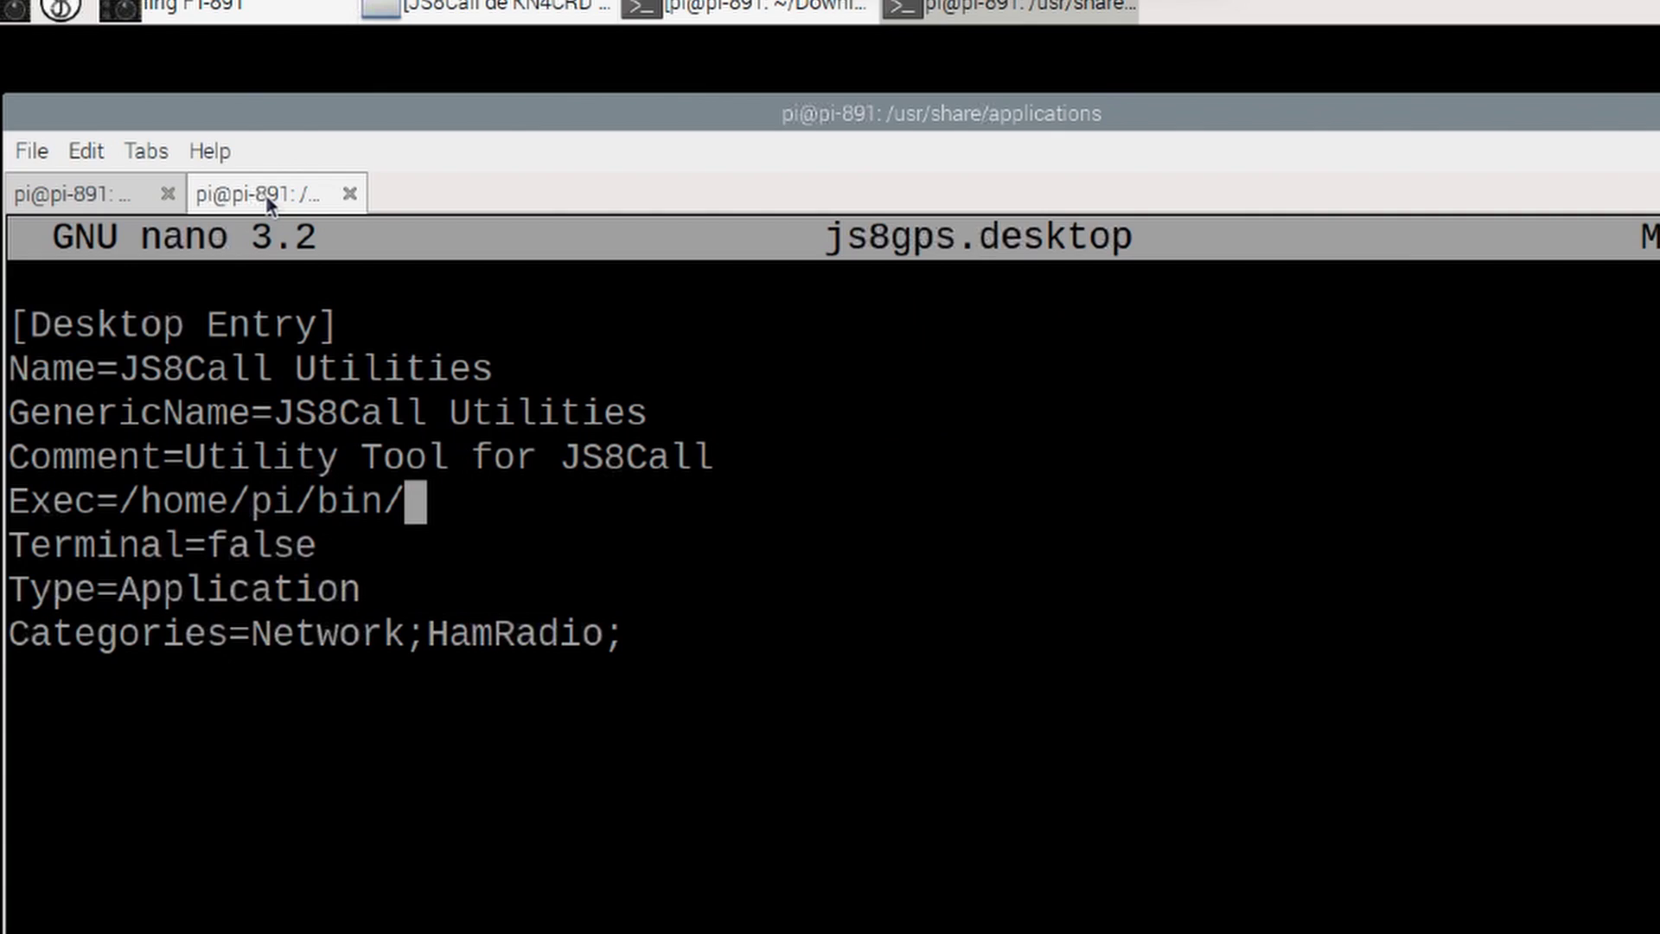
pyautogui.rightClick(427, 504)
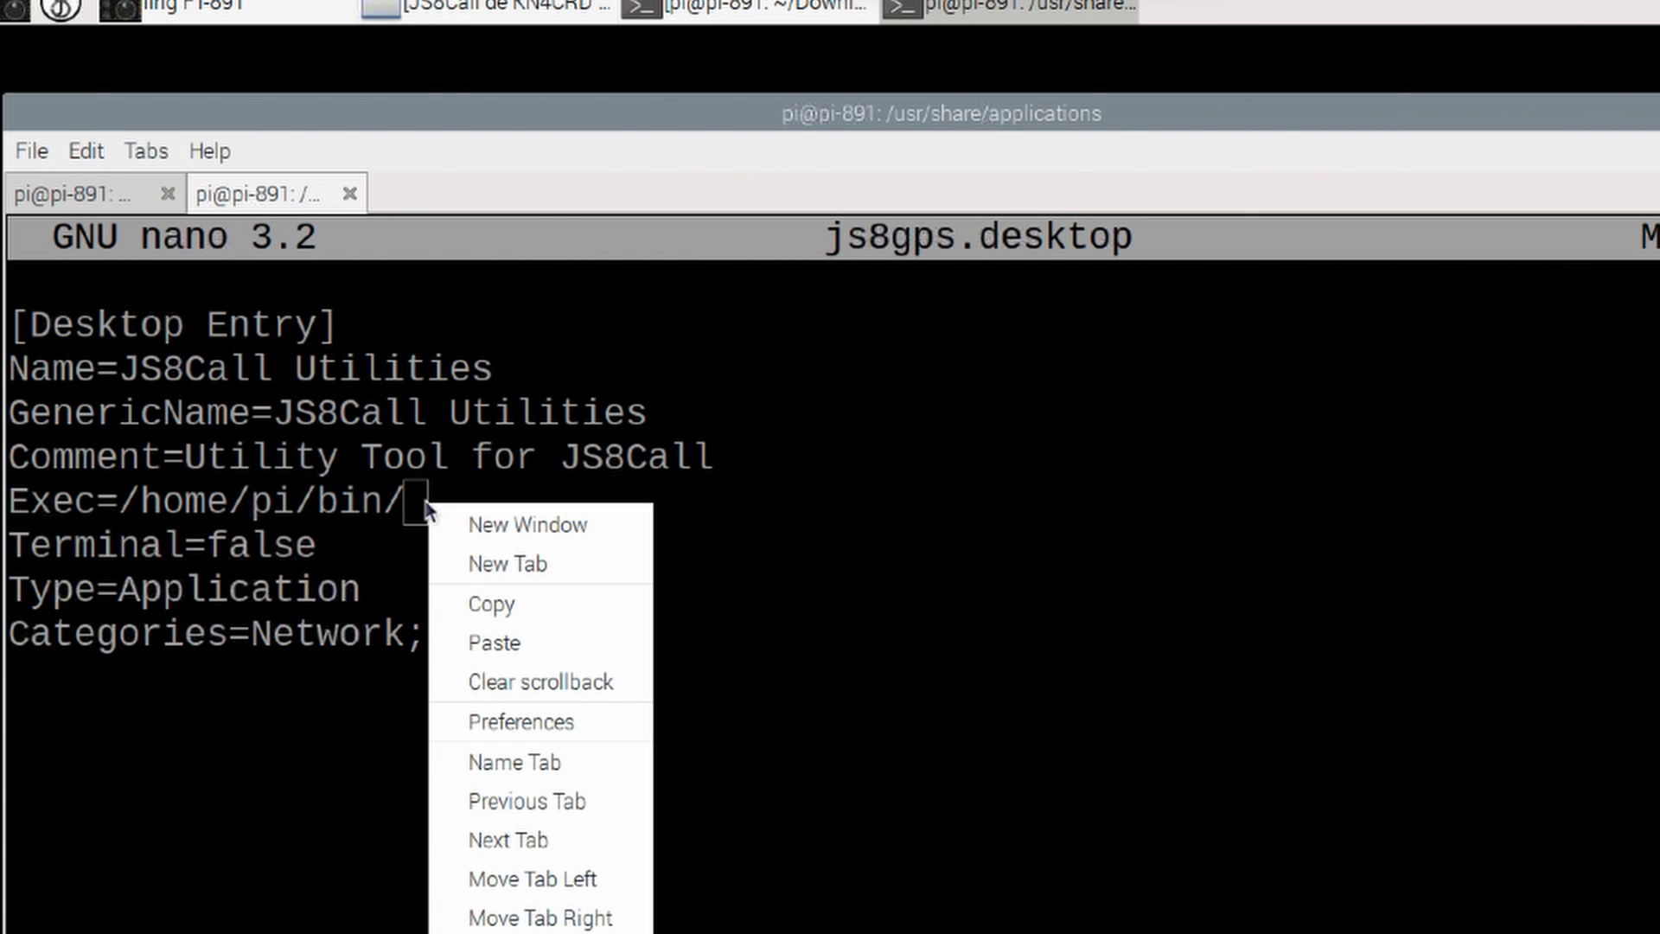
pyautogui.click(495, 642)
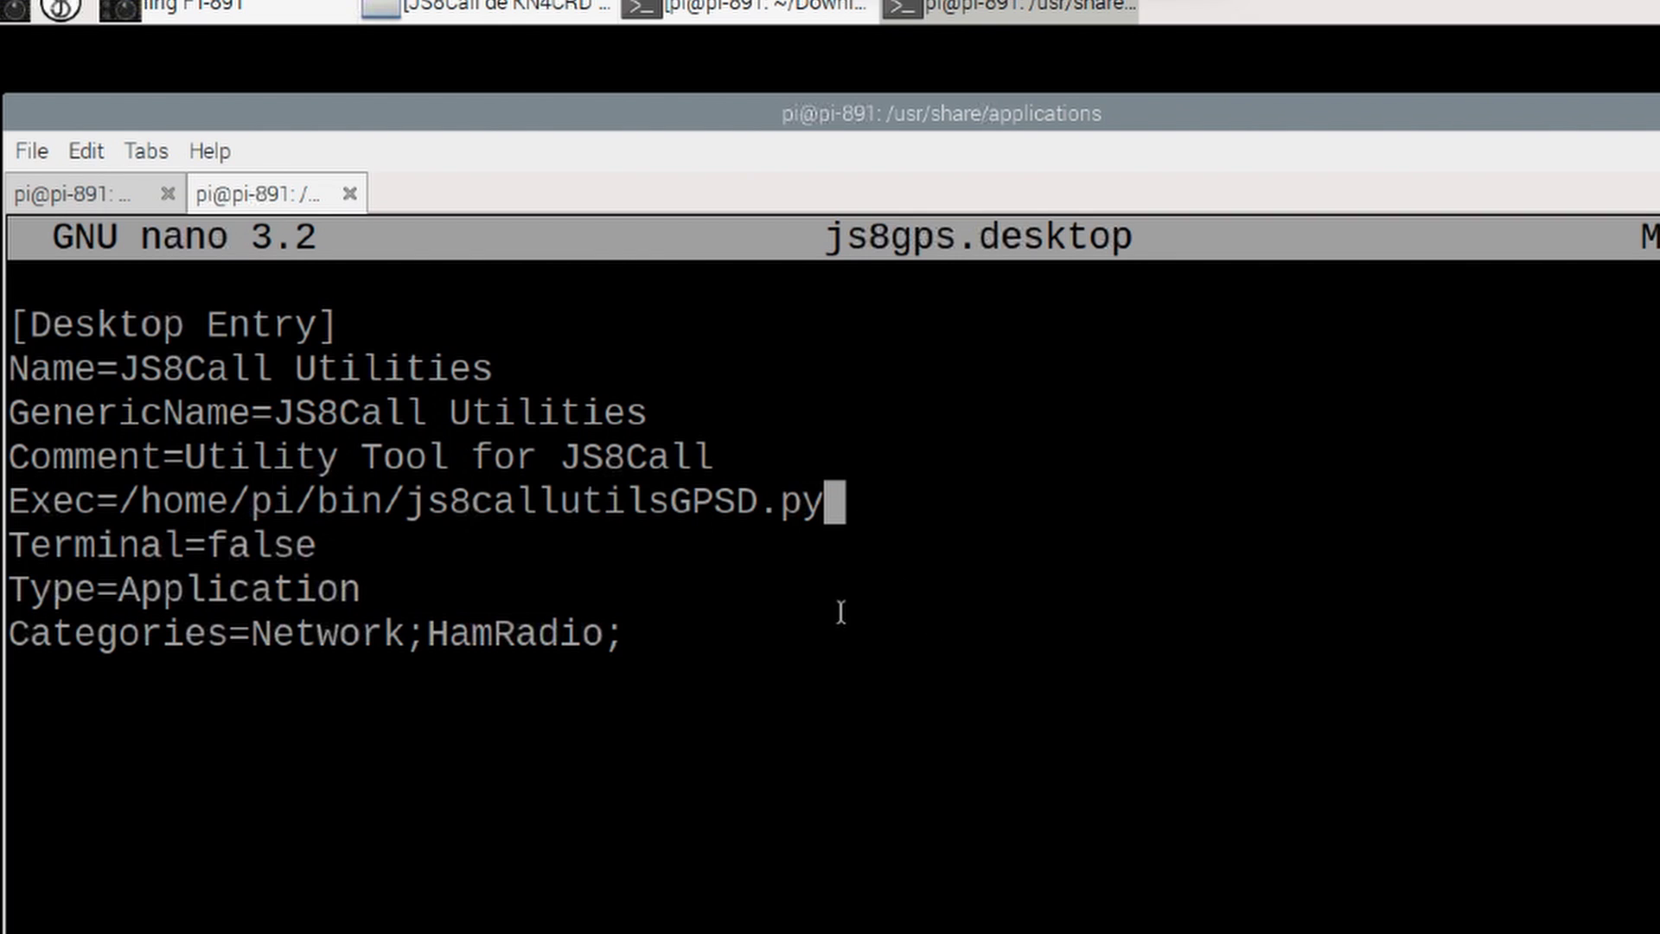
# Step: Save js8gps.desktop, exit nano, and check the Hamradio menu for the JS8Call Utilities entry
pyautogui.hotkey('ctrl', 'x')
pyautogui.press('y')
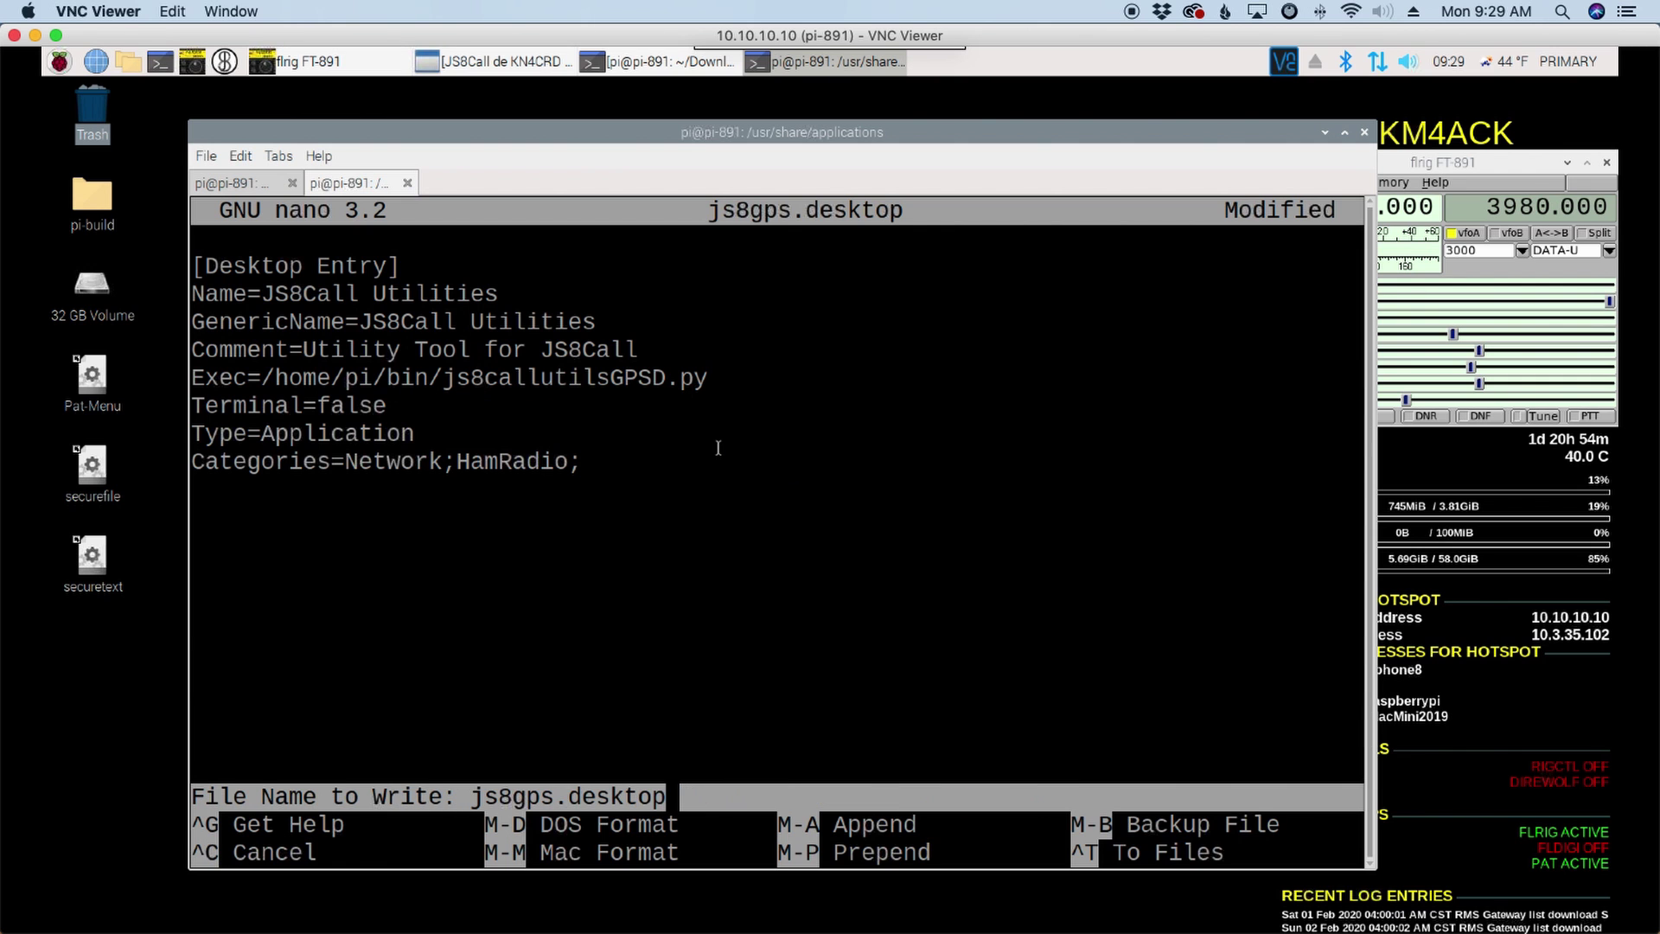
pyautogui.press('Return')
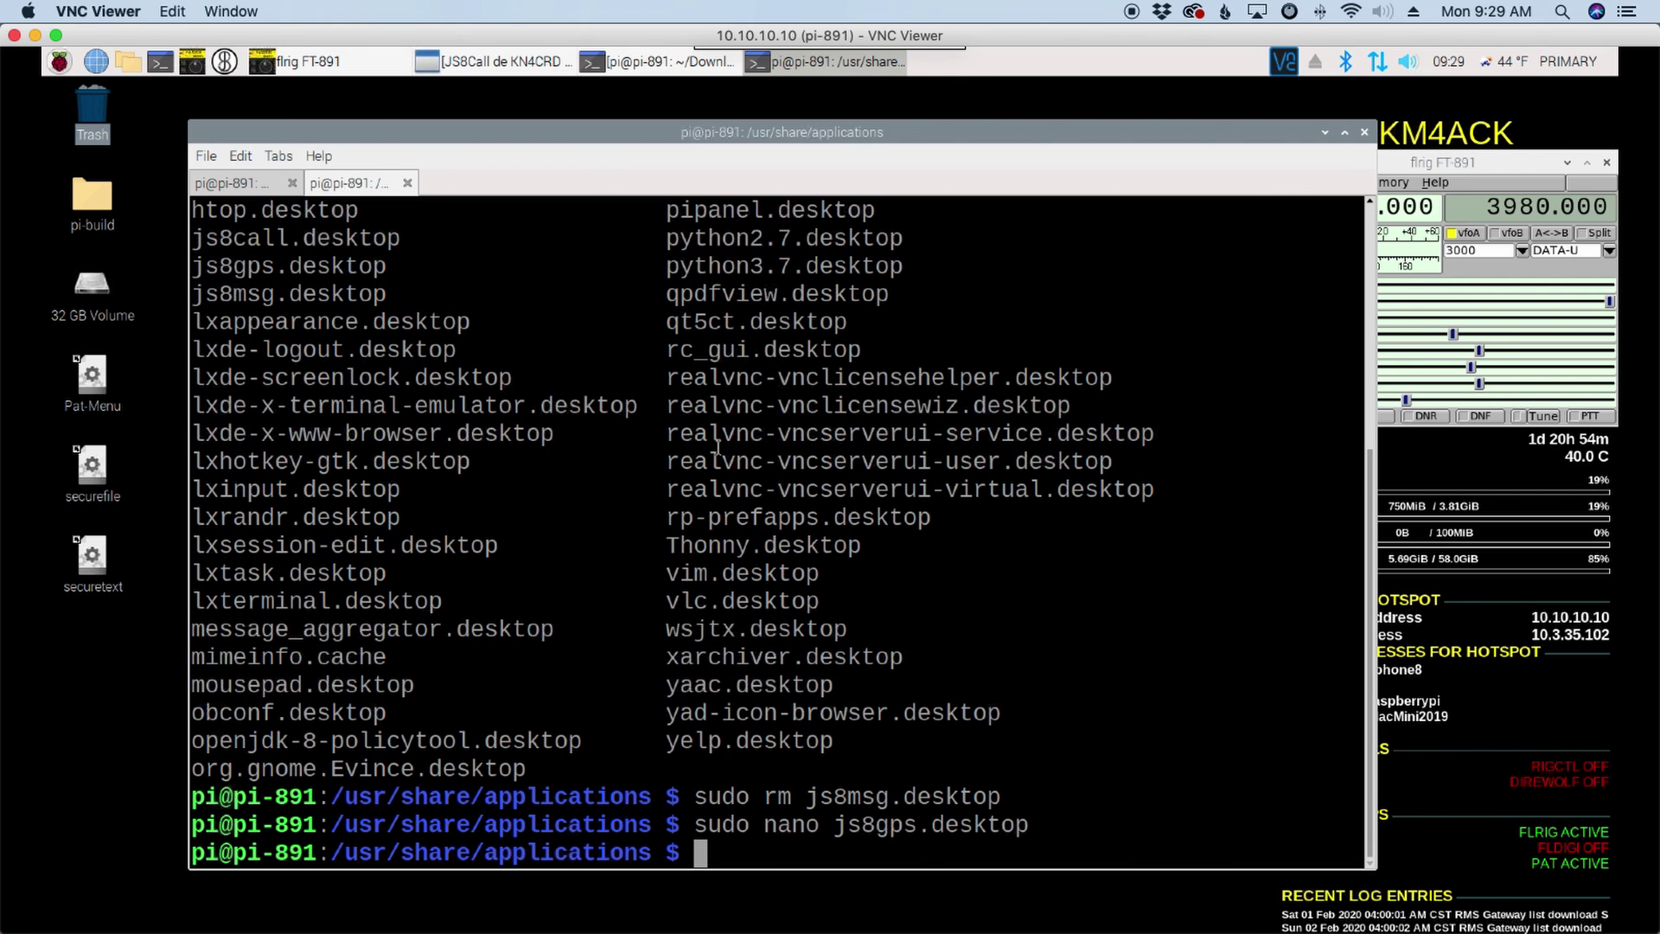
pyautogui.click(60, 61)
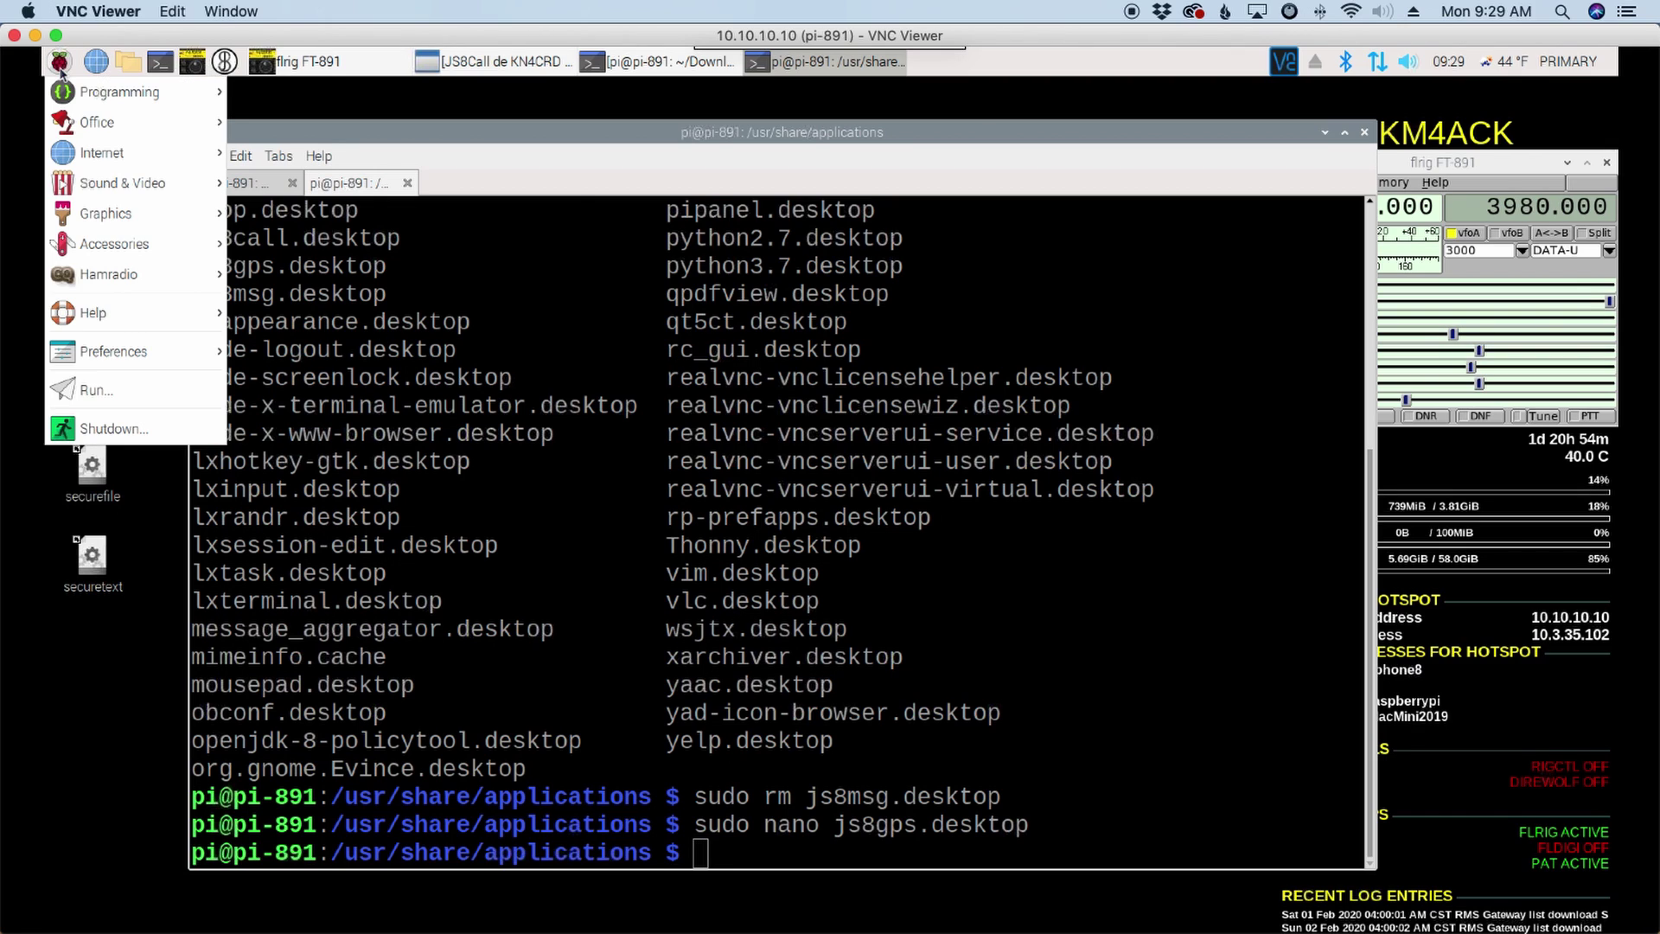
pyautogui.moveTo(130, 276)
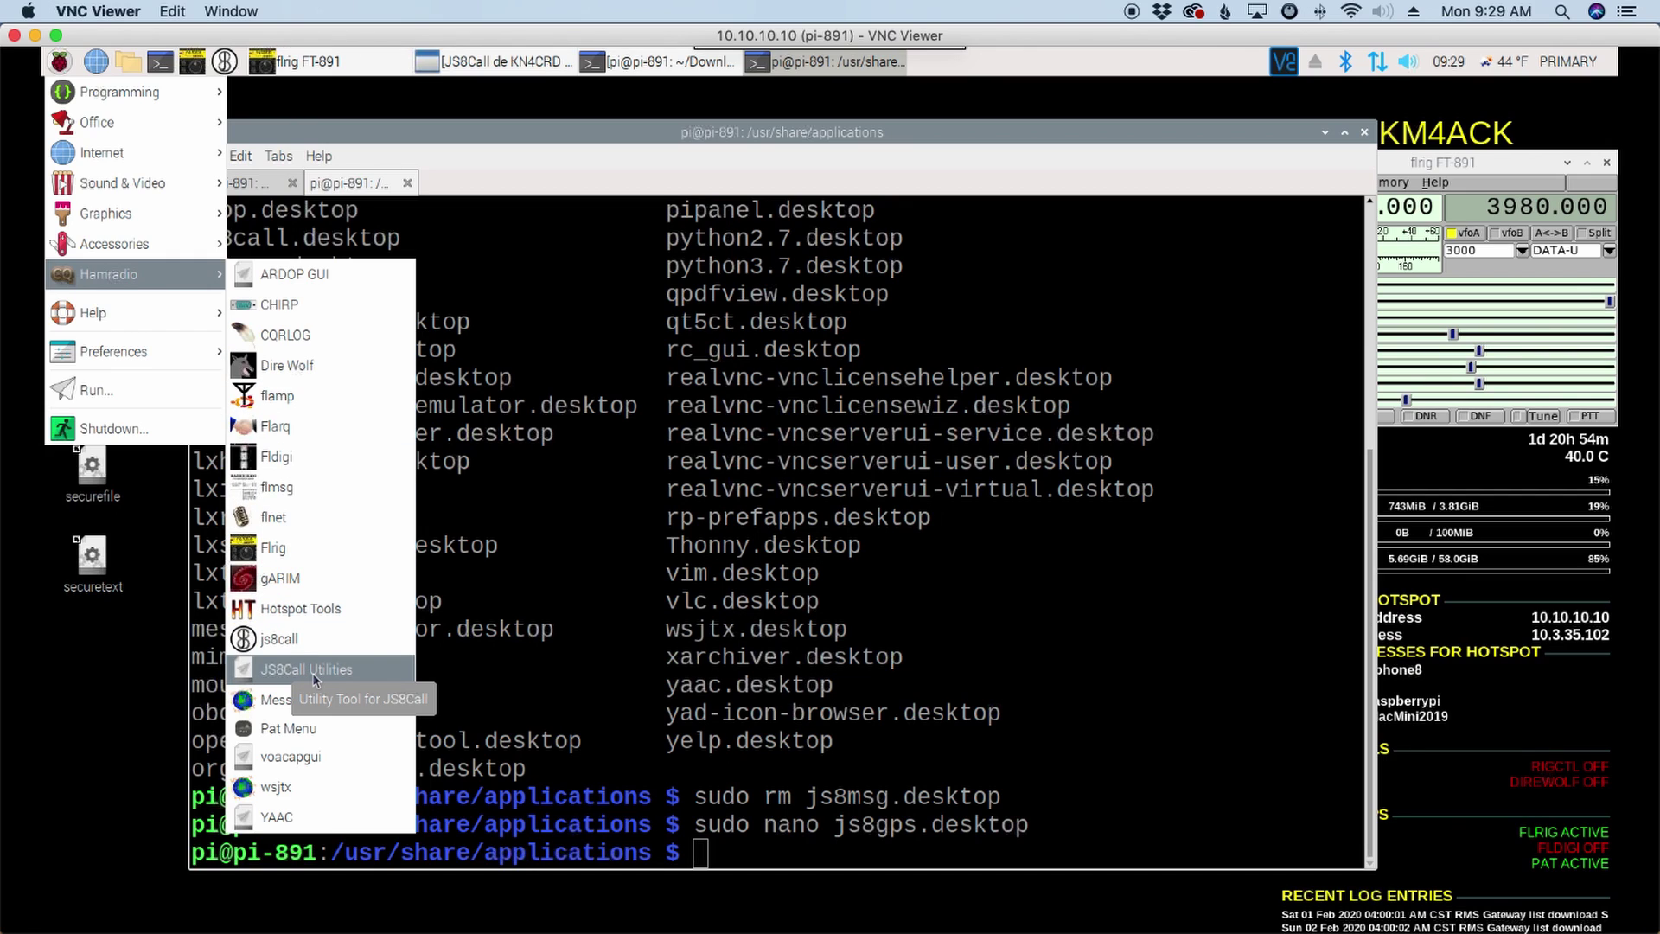
# Step: Launch Hamradio > JS8Call Utilities and move its window to the screen centre
pyautogui.click(315, 673)
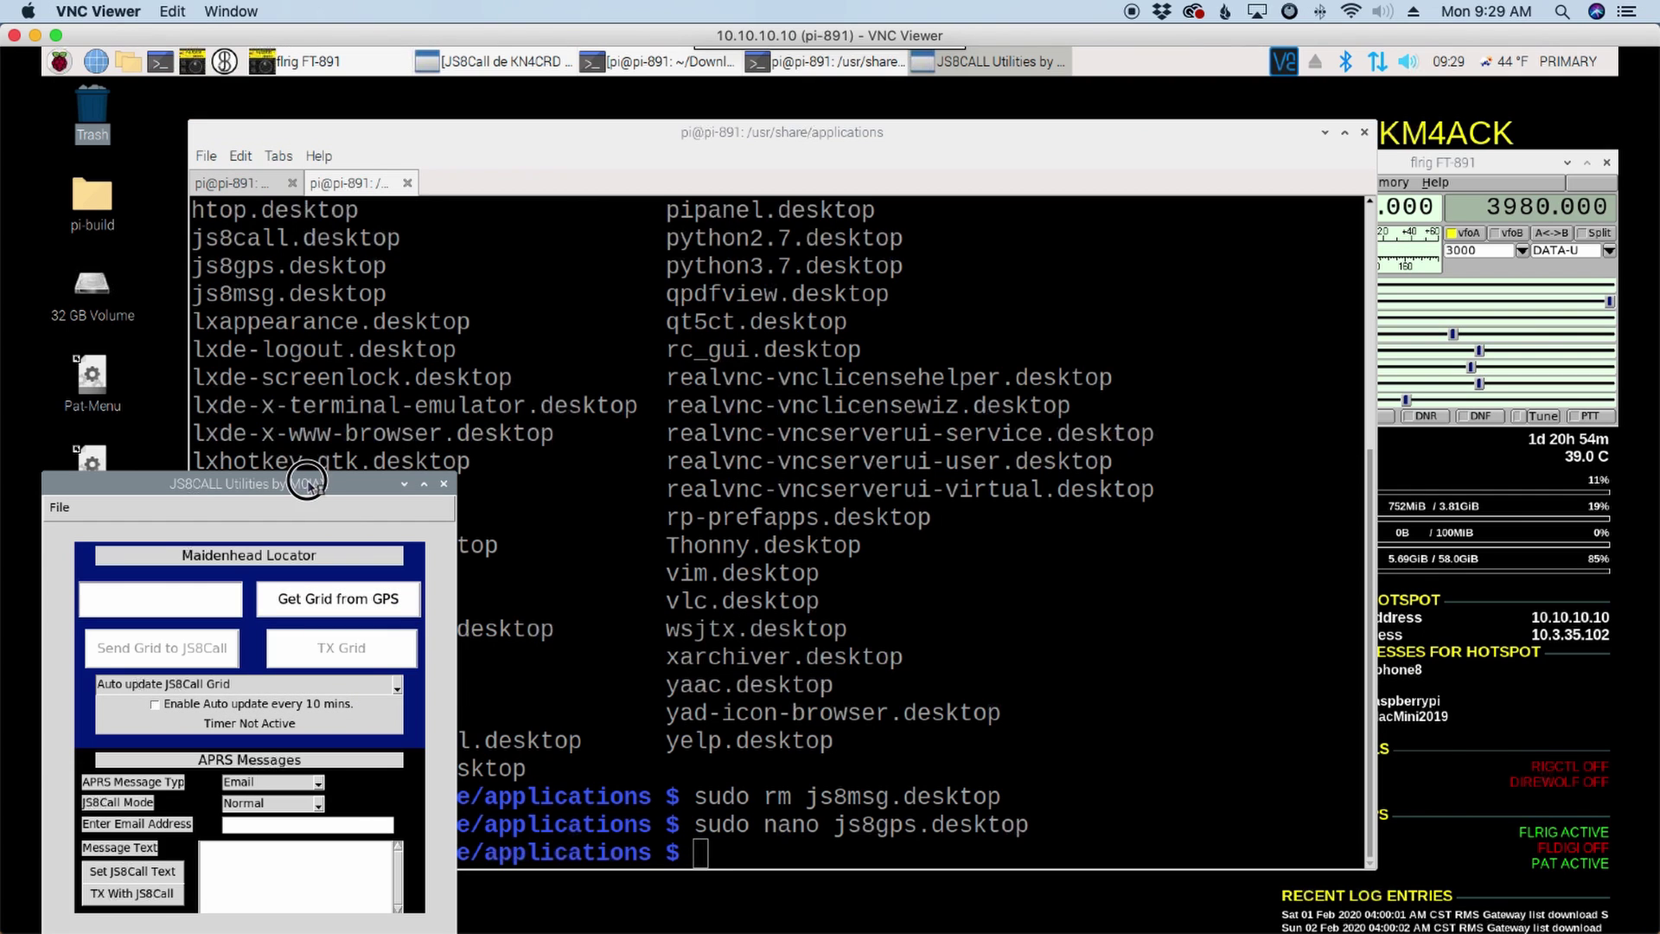
pyautogui.moveTo(308, 481); pyautogui.dragTo(639, 216)
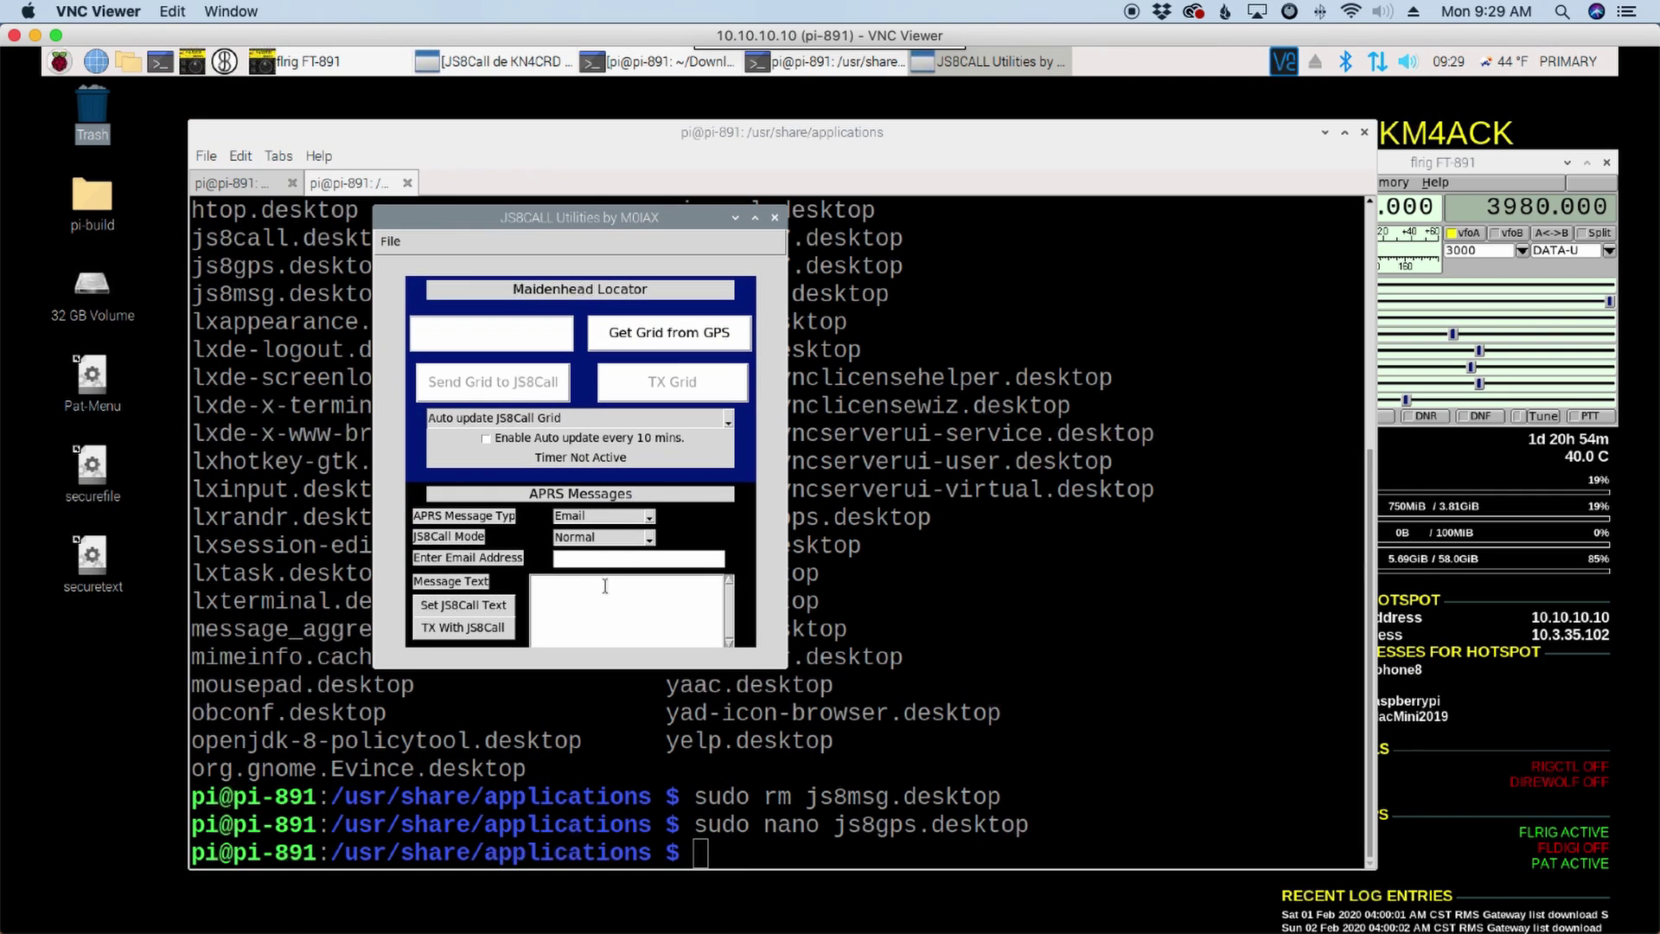